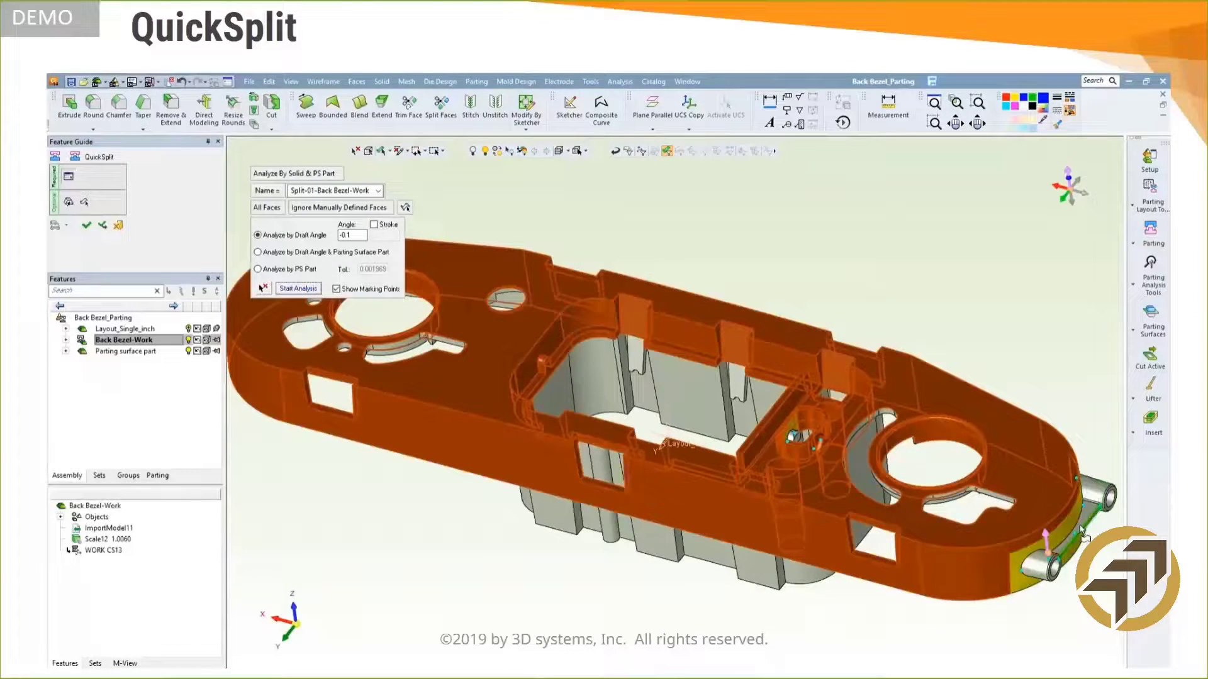
# Exclude the faces around the pins at the bezel's end from Split-01 and apply that split direction
pyautogui.click(1059, 561)
pyautogui.rightClick(816, 296)
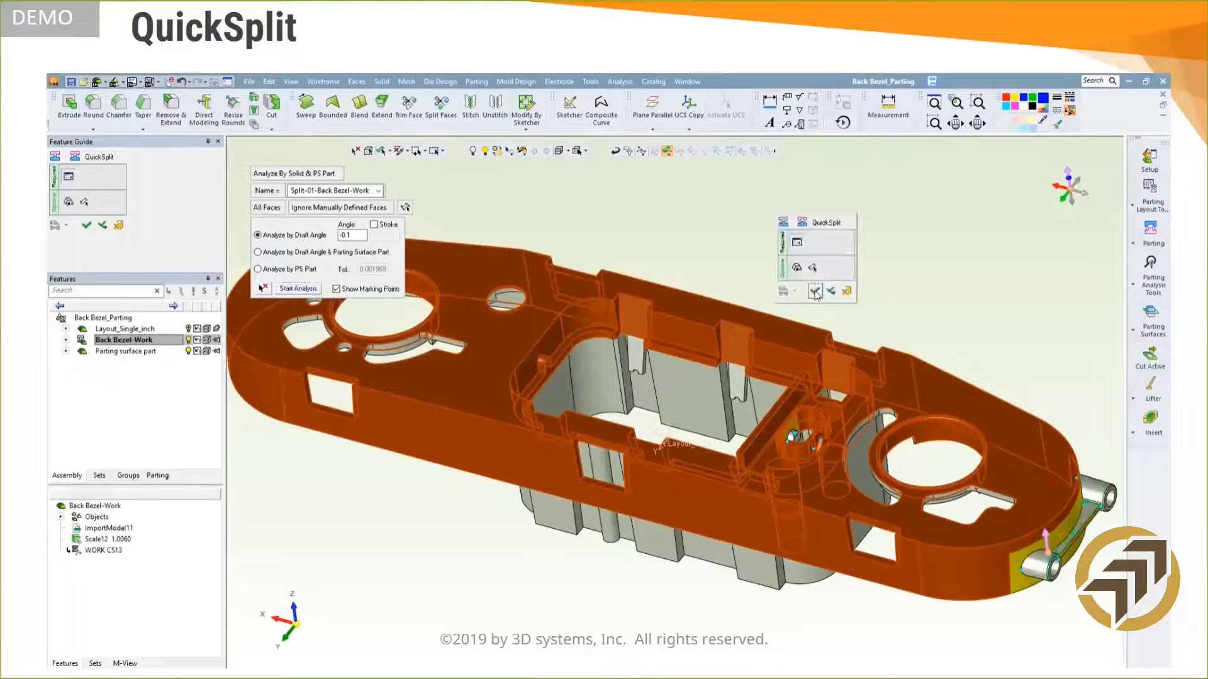
pyautogui.click(816, 292)
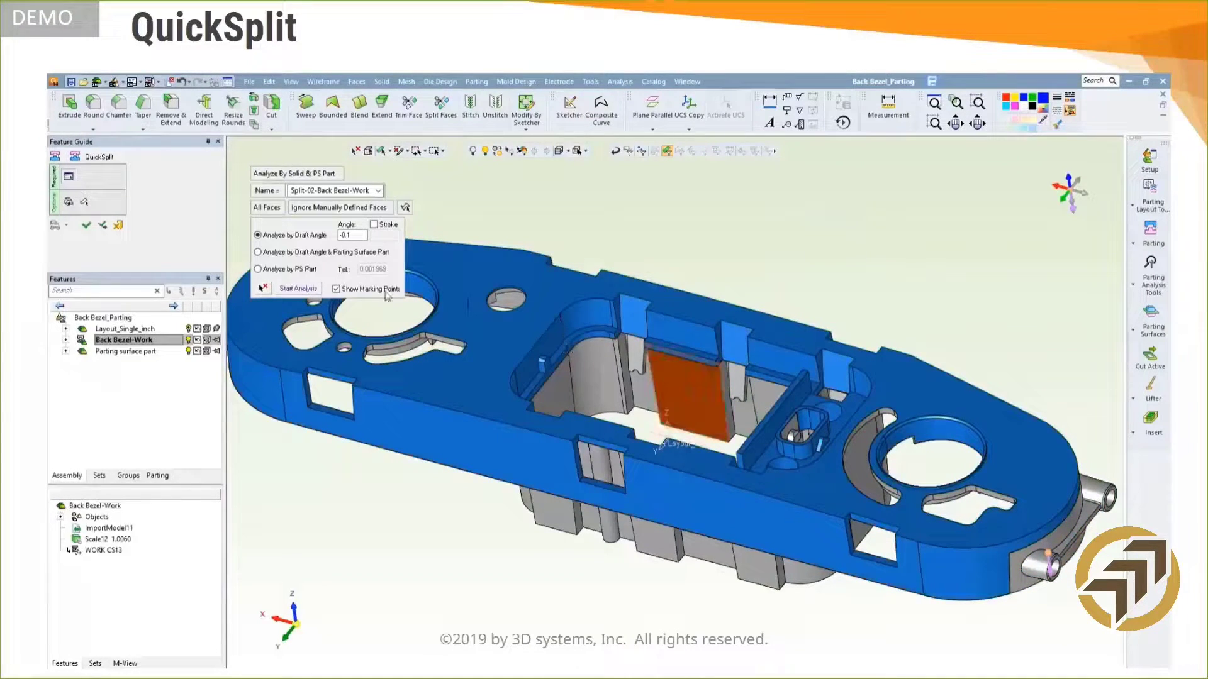
# Analyze the opposite direction by a draft angle of -0.1 and apply the found faces as Split-02-Back Bezel-Work
pyautogui.click(307, 289)
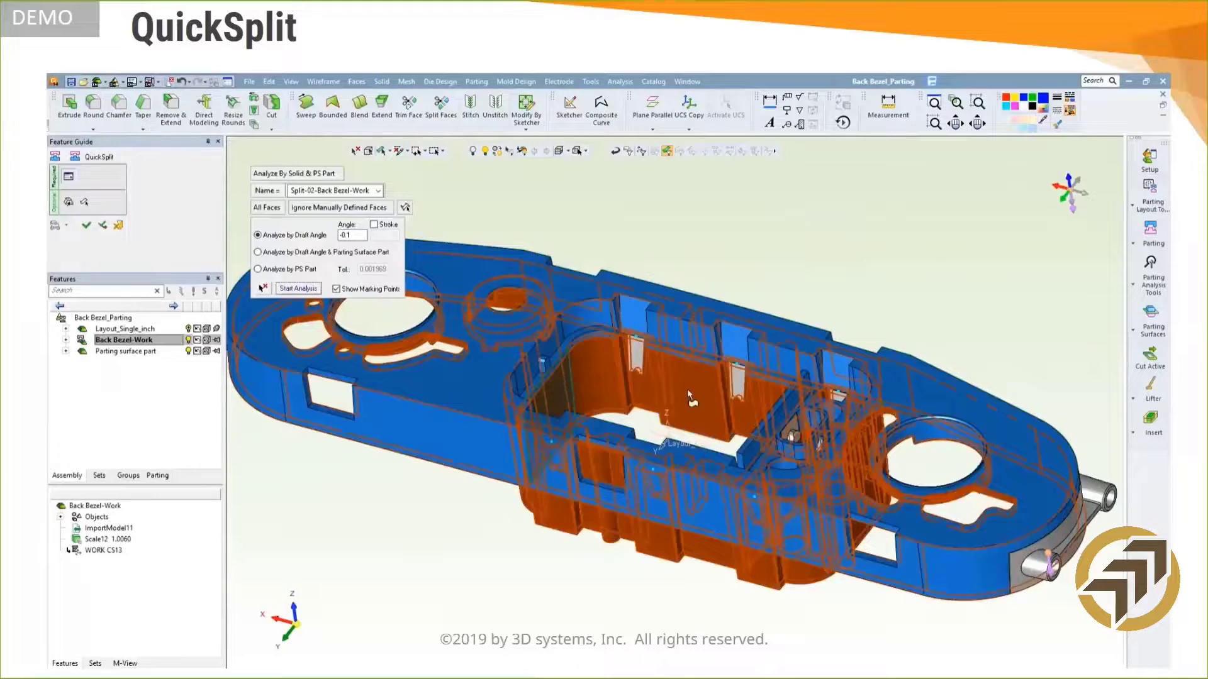
pyautogui.moveTo(687, 389); pyautogui.dragTo(768, 403, button='middle')
pyautogui.scroll(5, 769, 403)
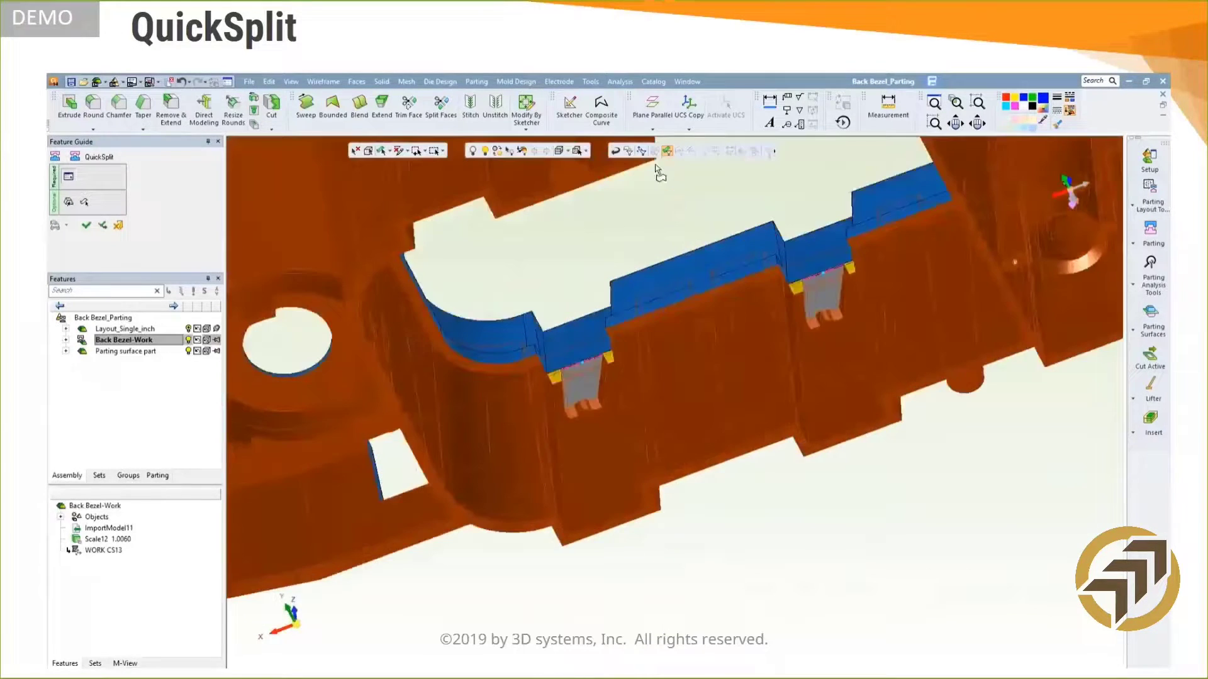
pyautogui.moveTo(638, 370); pyautogui.dragTo(650, 380, button='middle')
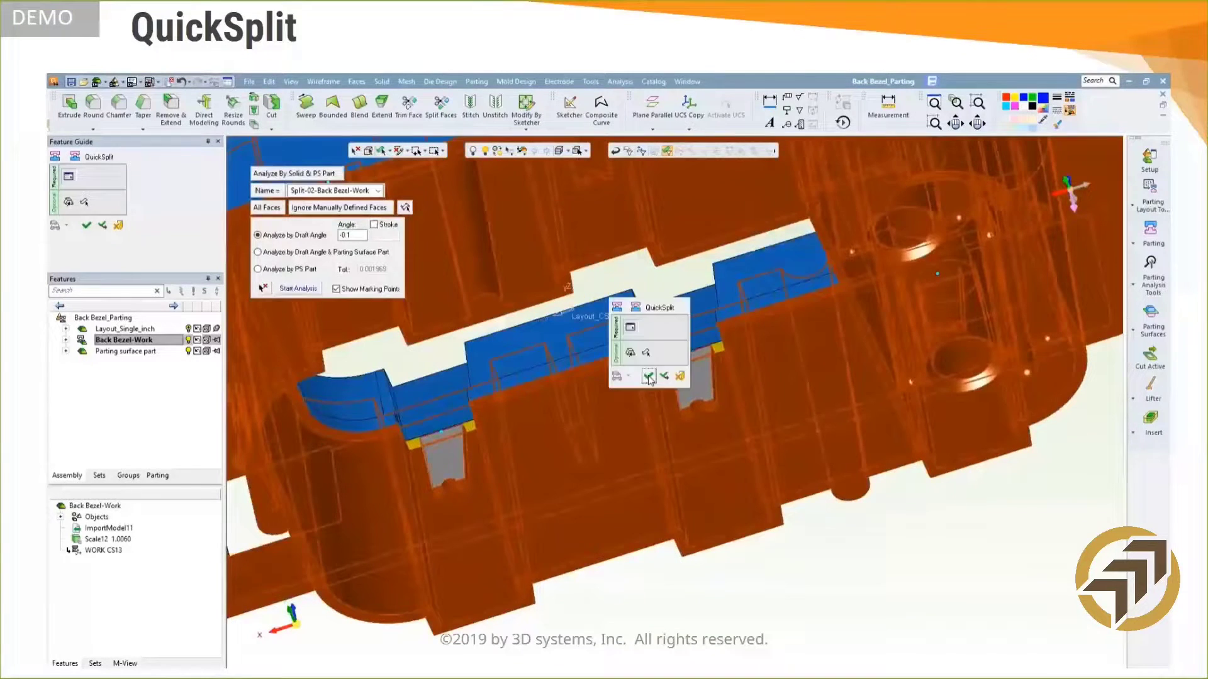
pyautogui.click(663, 376)
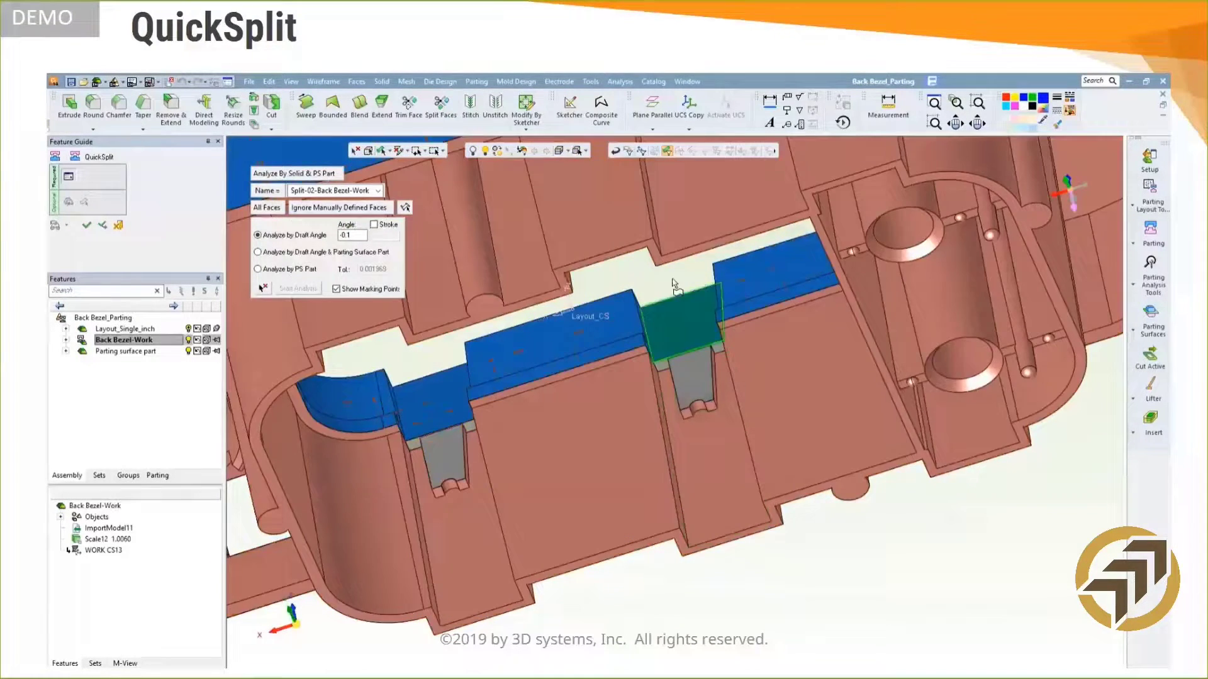
# Create Split-03-Back Bezel-Work for the pin end, ignoring assigned faces, with its direction from the face between the pins and draft angle -0.1
pyautogui.moveTo(663, 376); pyautogui.dragTo(700, 322, button='middle')
pyautogui.scroll(-5, 723, 315)
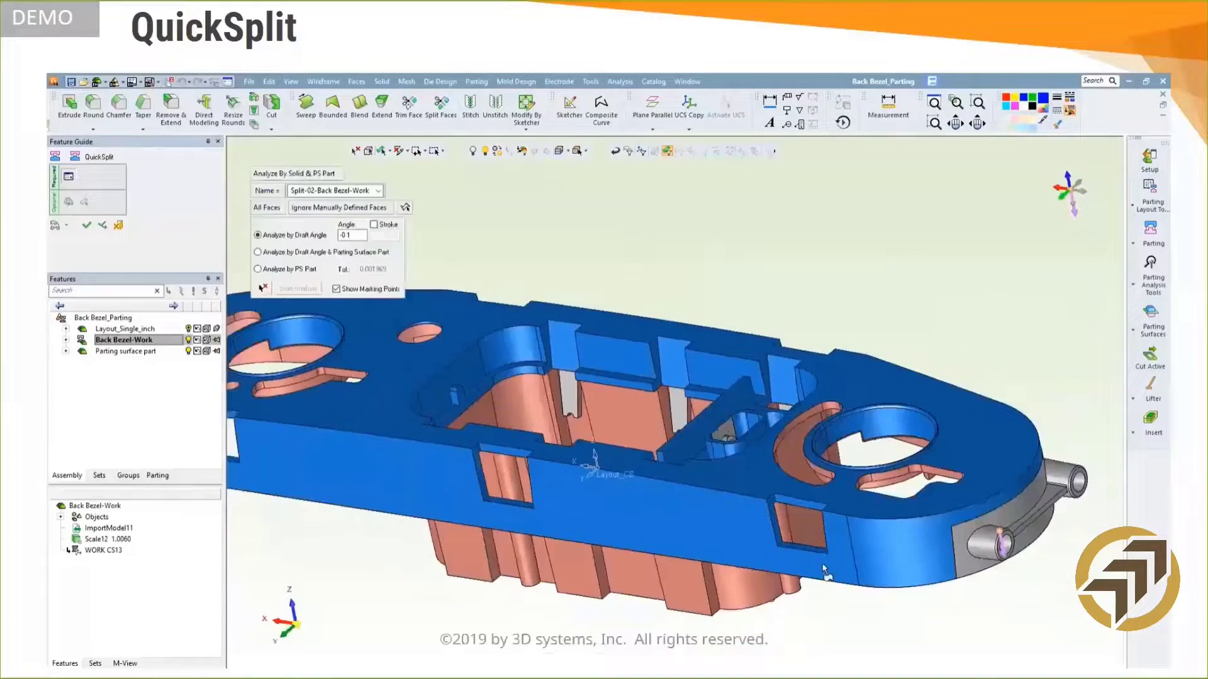
pyautogui.moveTo(919, 503); pyautogui.dragTo(962, 539, button='middle')
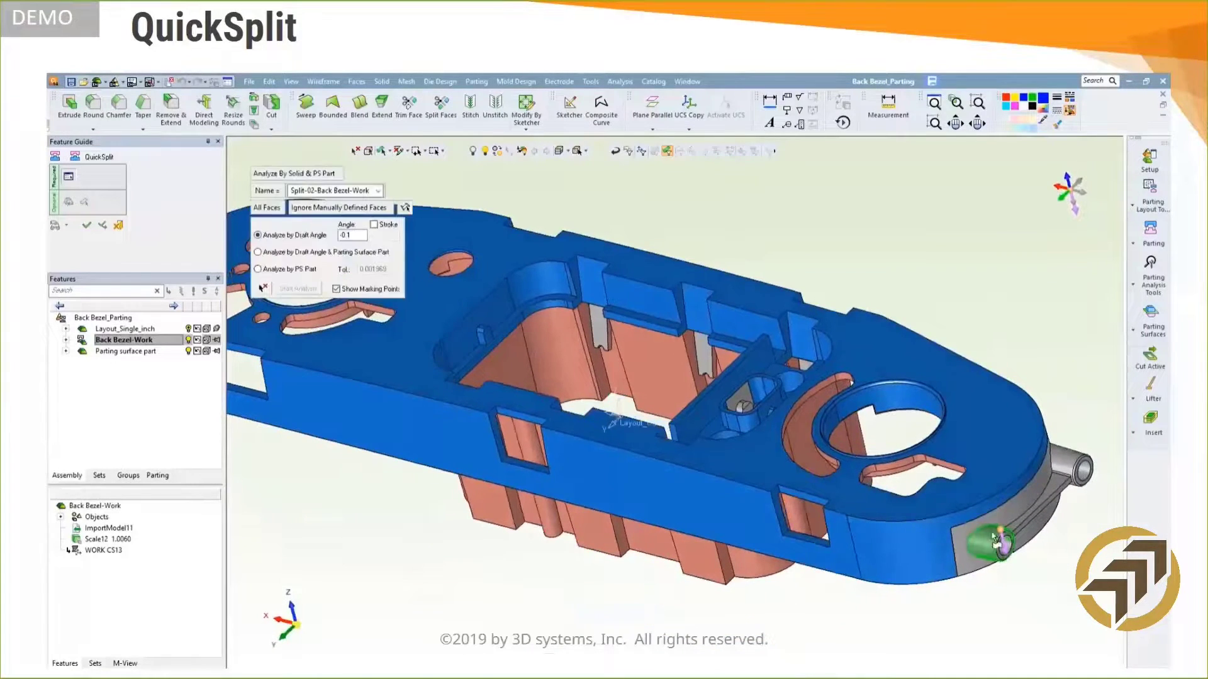
pyautogui.click(266, 213)
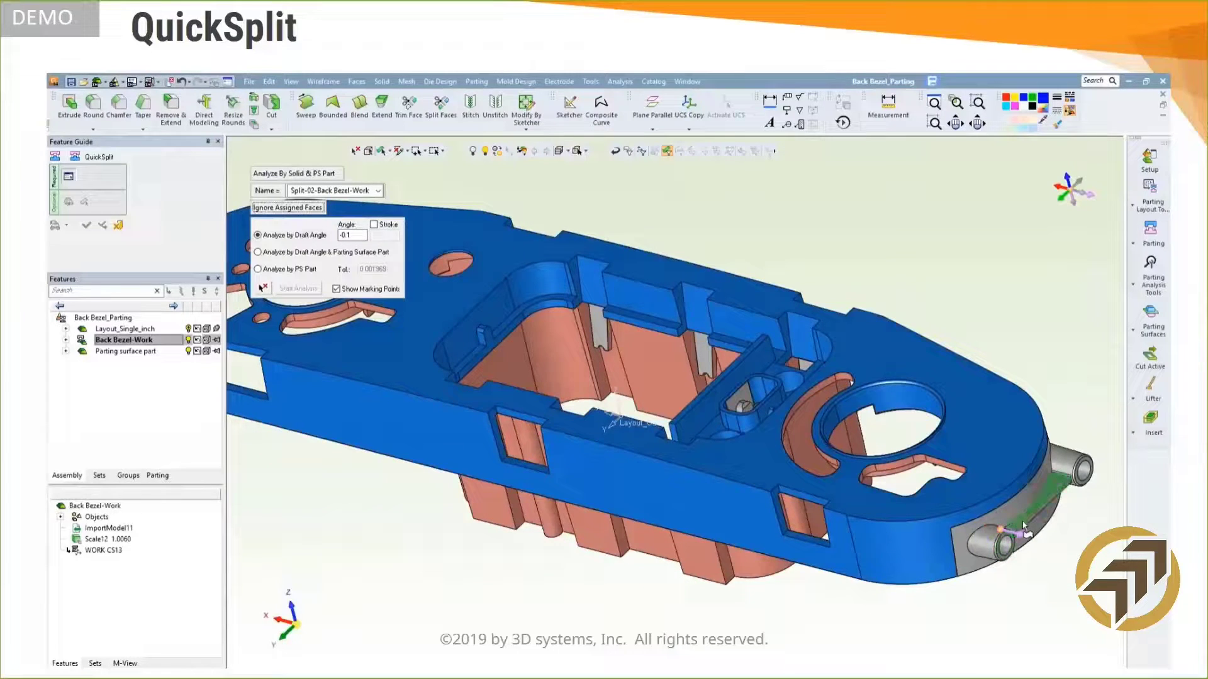
pyautogui.click(1024, 526)
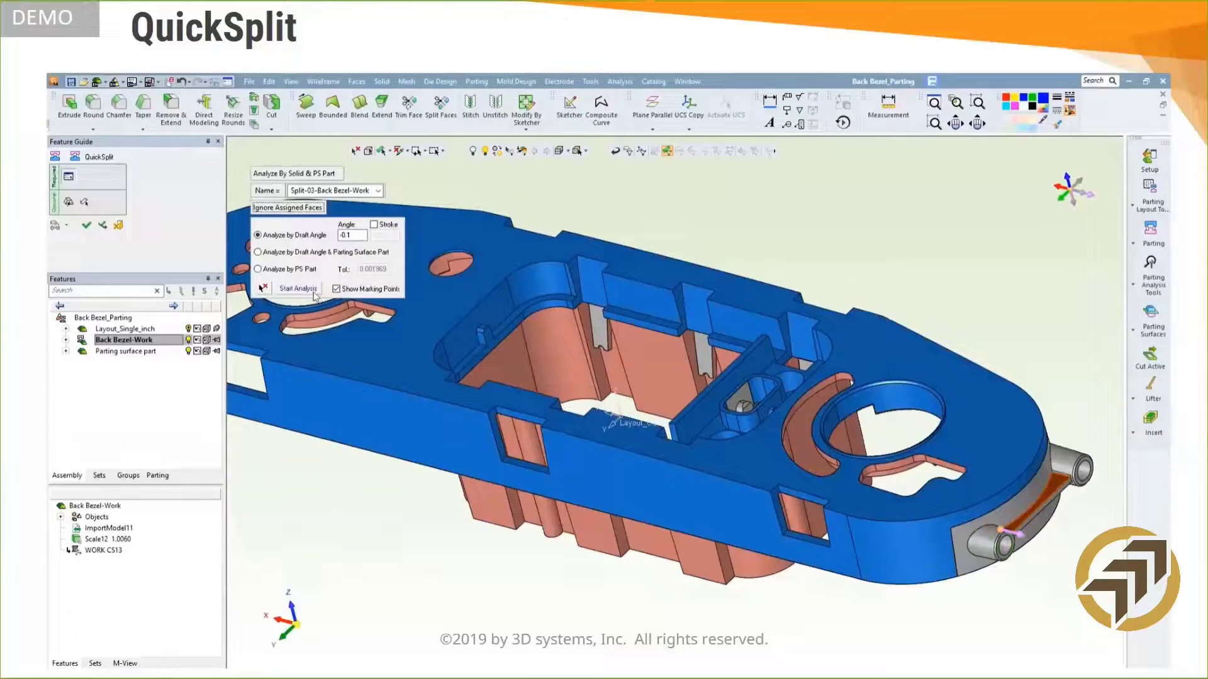
pyautogui.click(315, 294)
pyautogui.middleClick(695, 372)
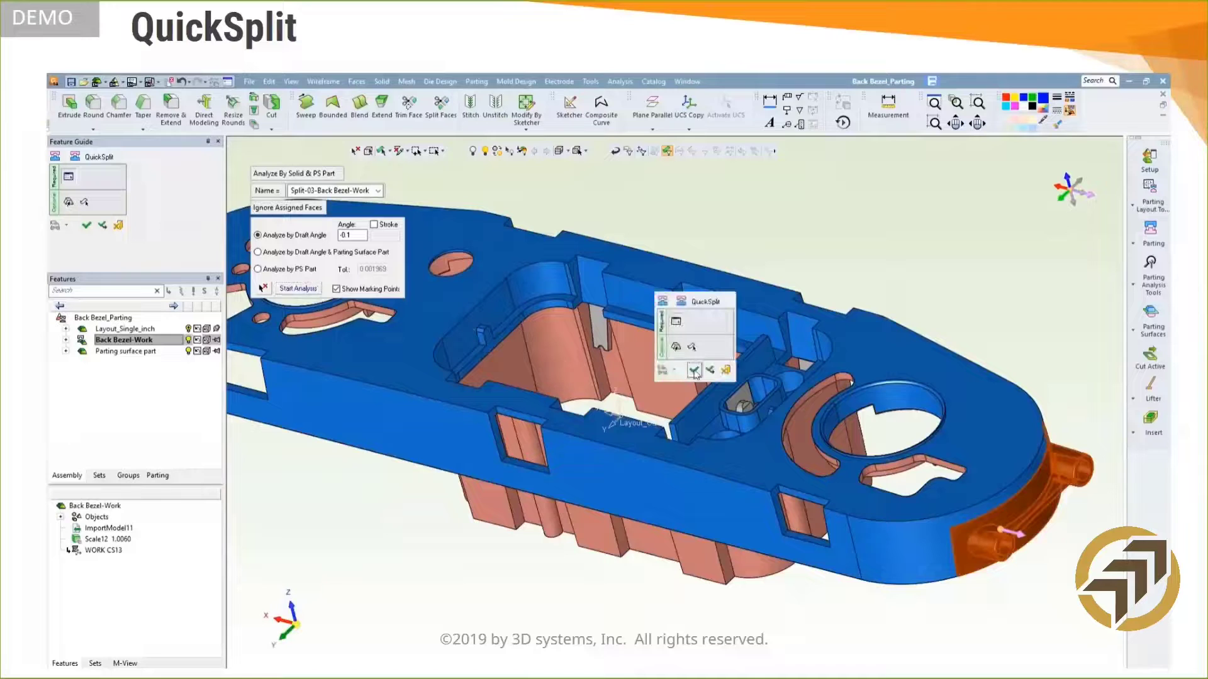
pyautogui.click(695, 373)
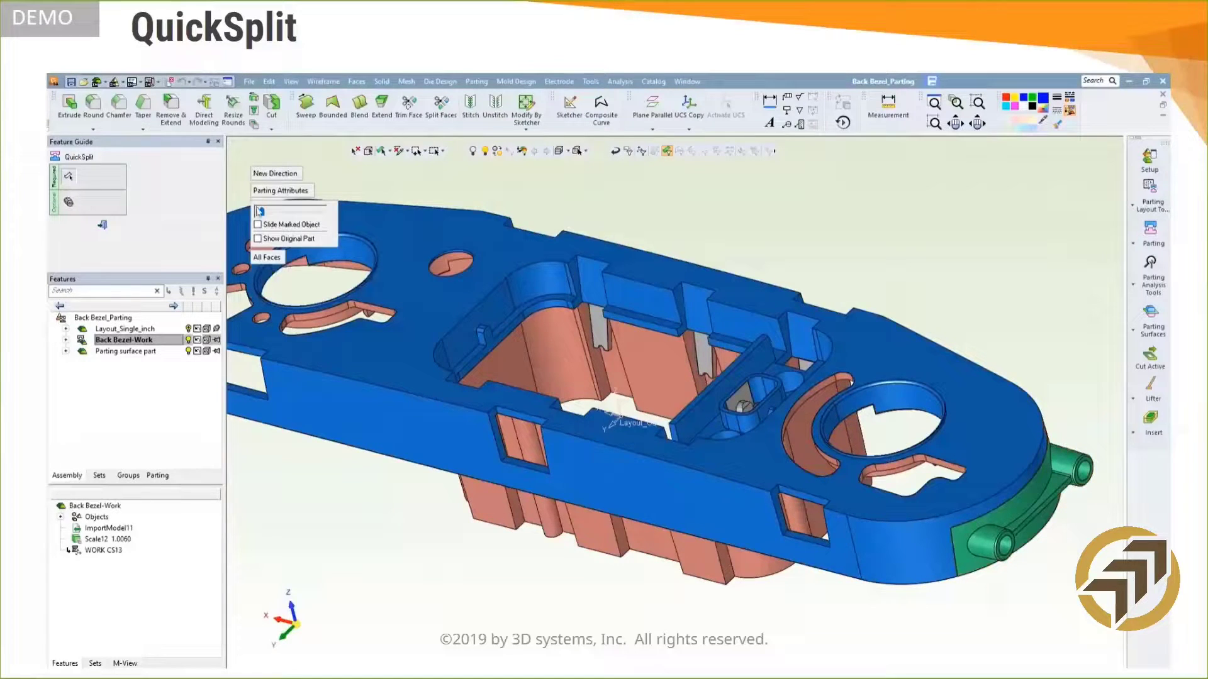
# Slide the split face groups apart to check the separation, and finish QuickSplit
pyautogui.moveTo(261, 214); pyautogui.dragTo(286, 222)
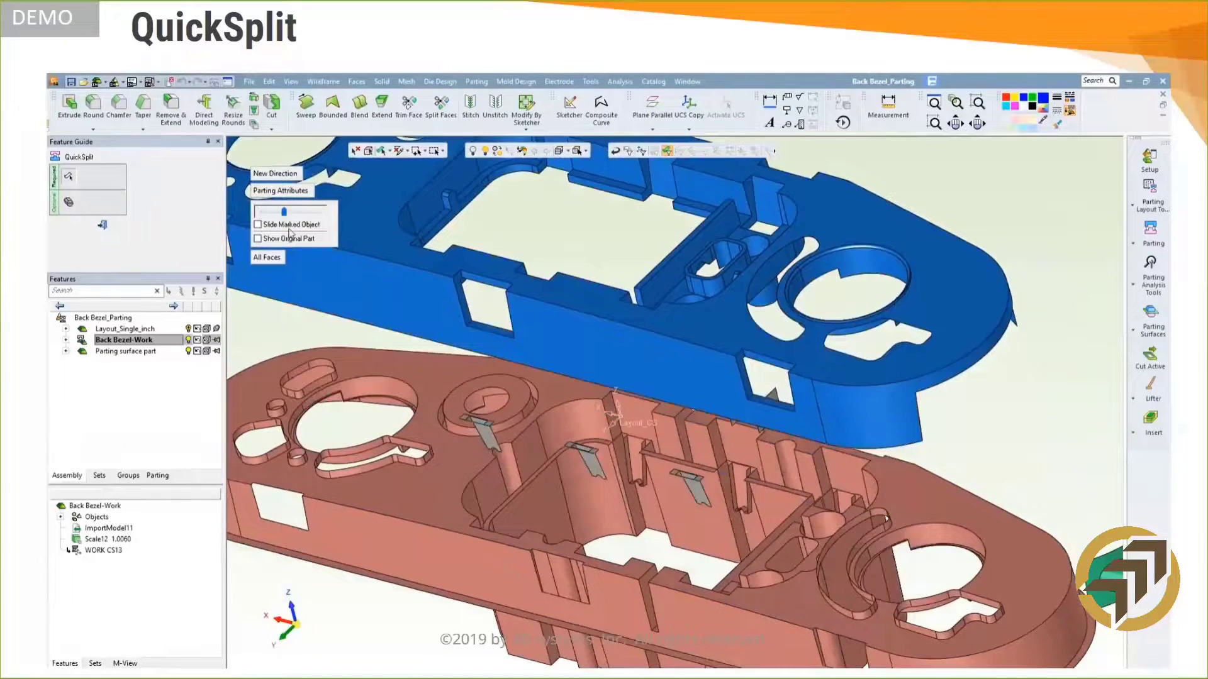
pyautogui.moveTo(438, 304); pyautogui.dragTo(423, 300, button='middle')
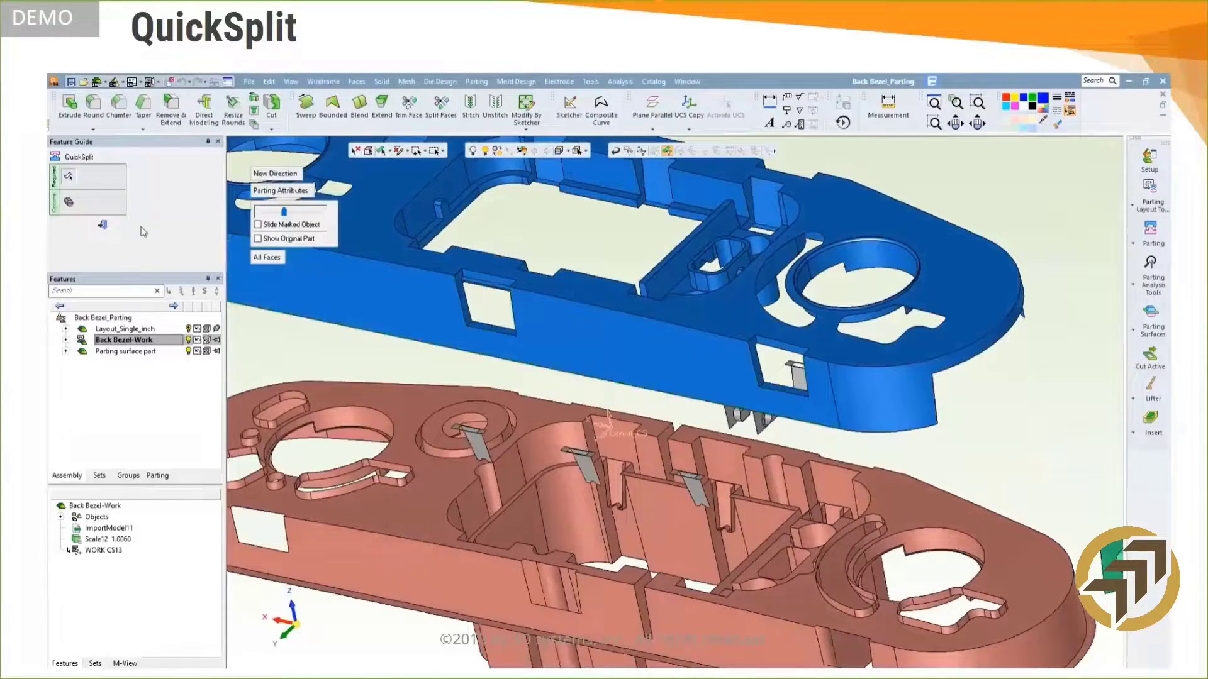
pyautogui.click(105, 226)
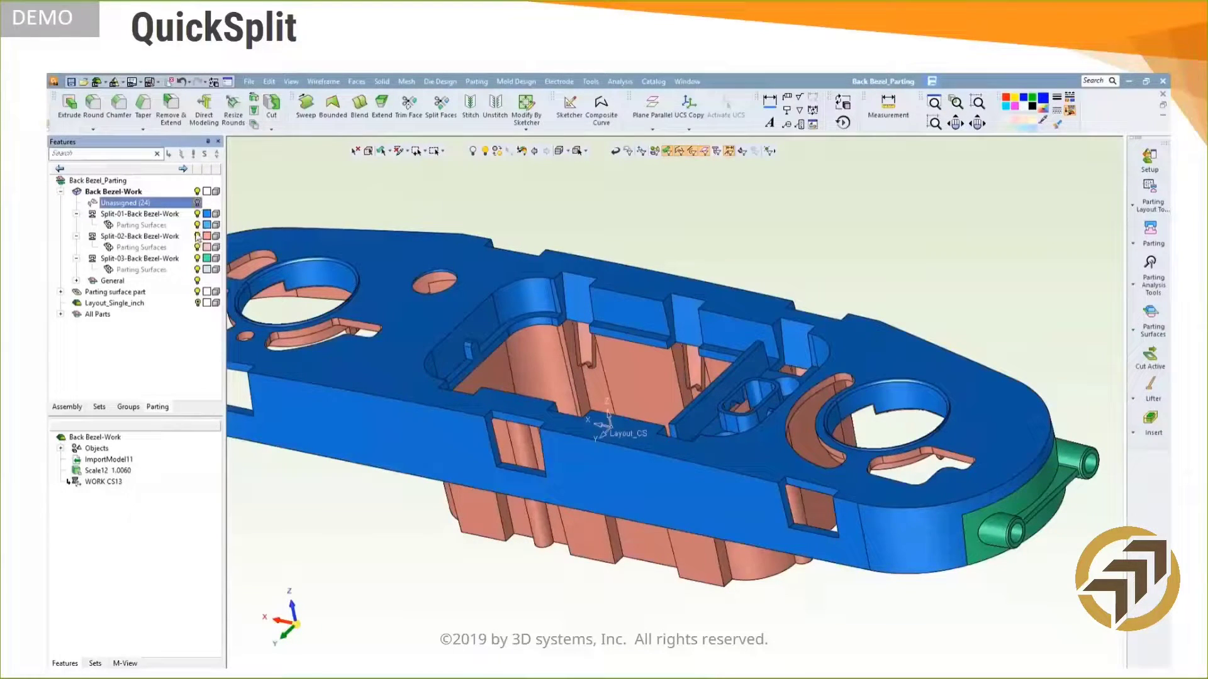
# Hide the Split-02 and Split-03 faces so that only the Split-01 faces are displayed
pyautogui.click(198, 236)
pyautogui.click(199, 258)
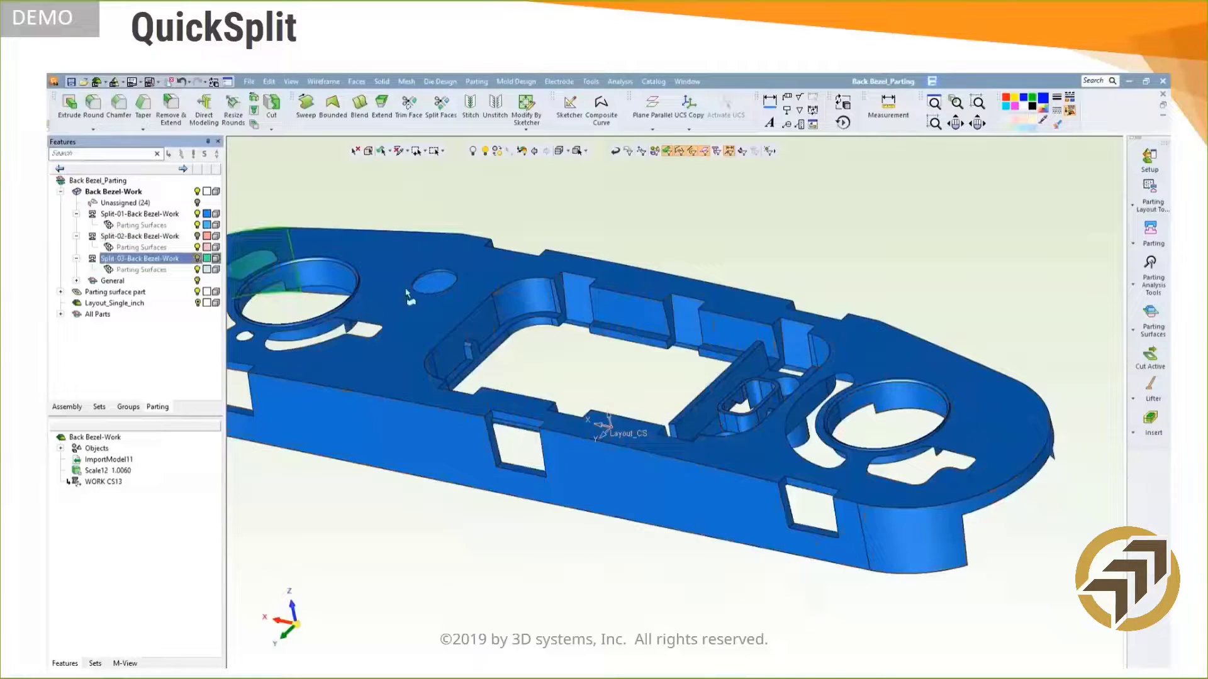
pyautogui.keyDown('ctrl'); pyautogui.moveTo(621, 341); pyautogui.dragTo(628, 356); pyautogui.keyUp('ctrl')
pyautogui.keyDown('ctrl'); pyautogui.moveTo(628, 356); pyautogui.dragTo(741, 369, button='middle'); pyautogui.keyUp('ctrl')
pyautogui.scroll(-2, 742, 369)
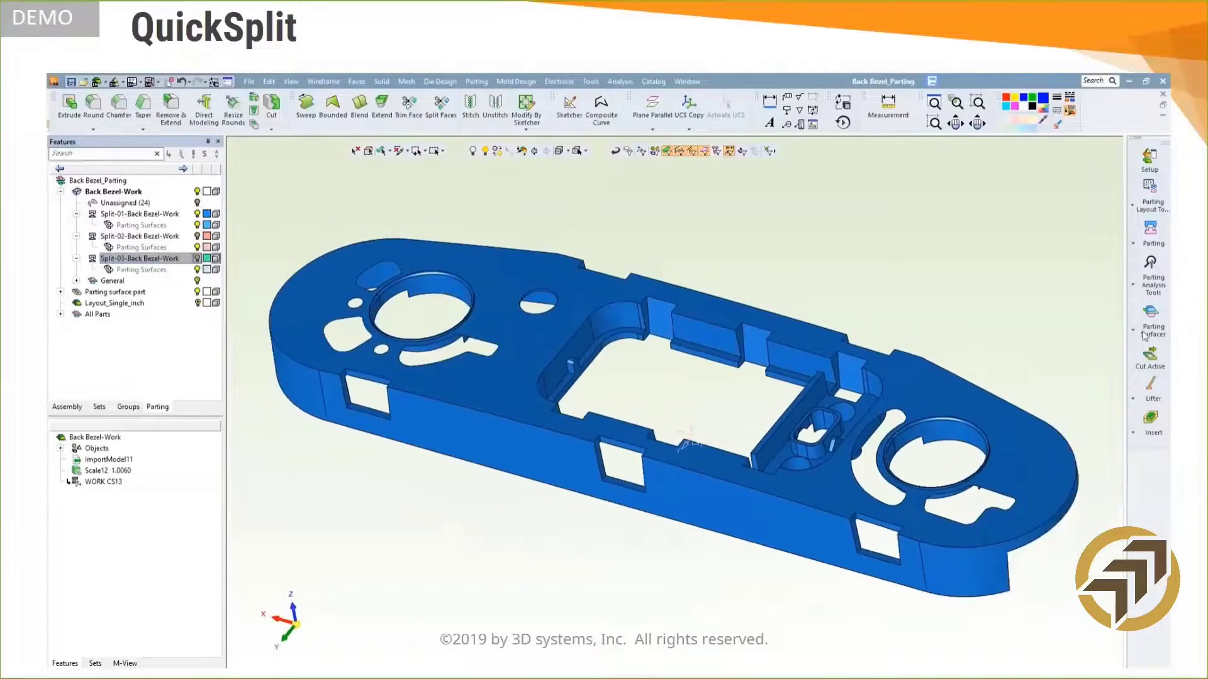
# Cap the internal islands of the Split-01 faces, leaving out the two large round openings and adding the three rectangular side windows
pyautogui.click(1137, 327)
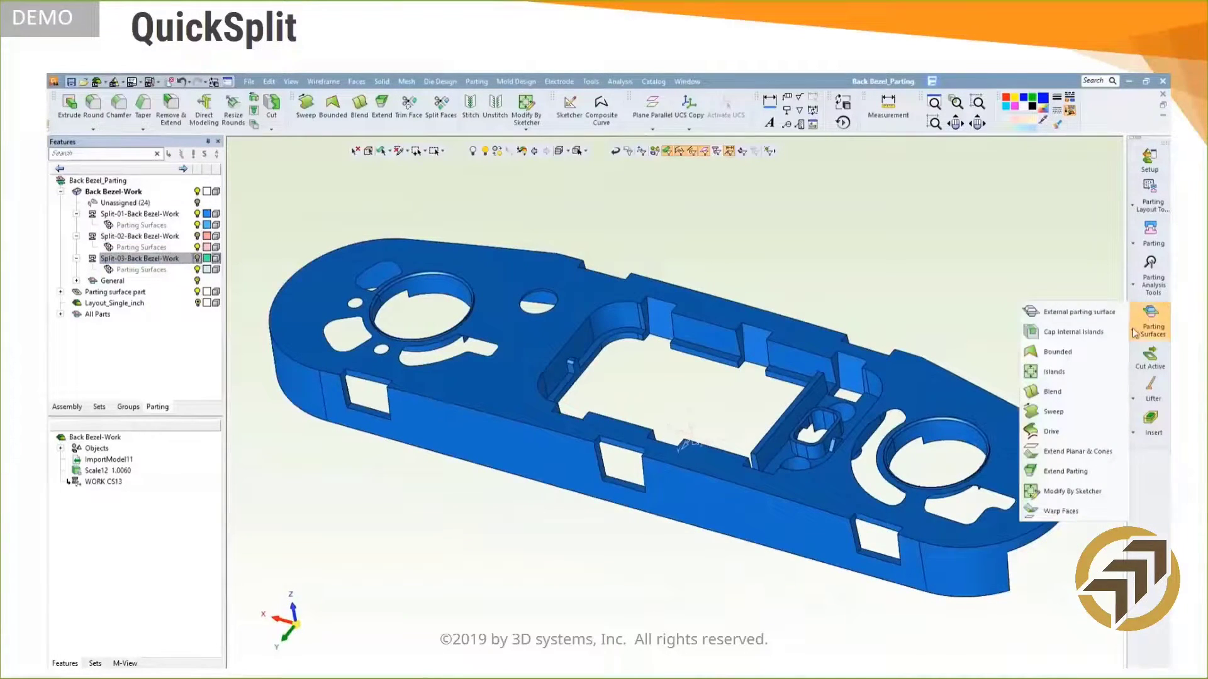
pyautogui.click(1098, 332)
pyautogui.moveTo(976, 563); pyautogui.dragTo(1101, 626)
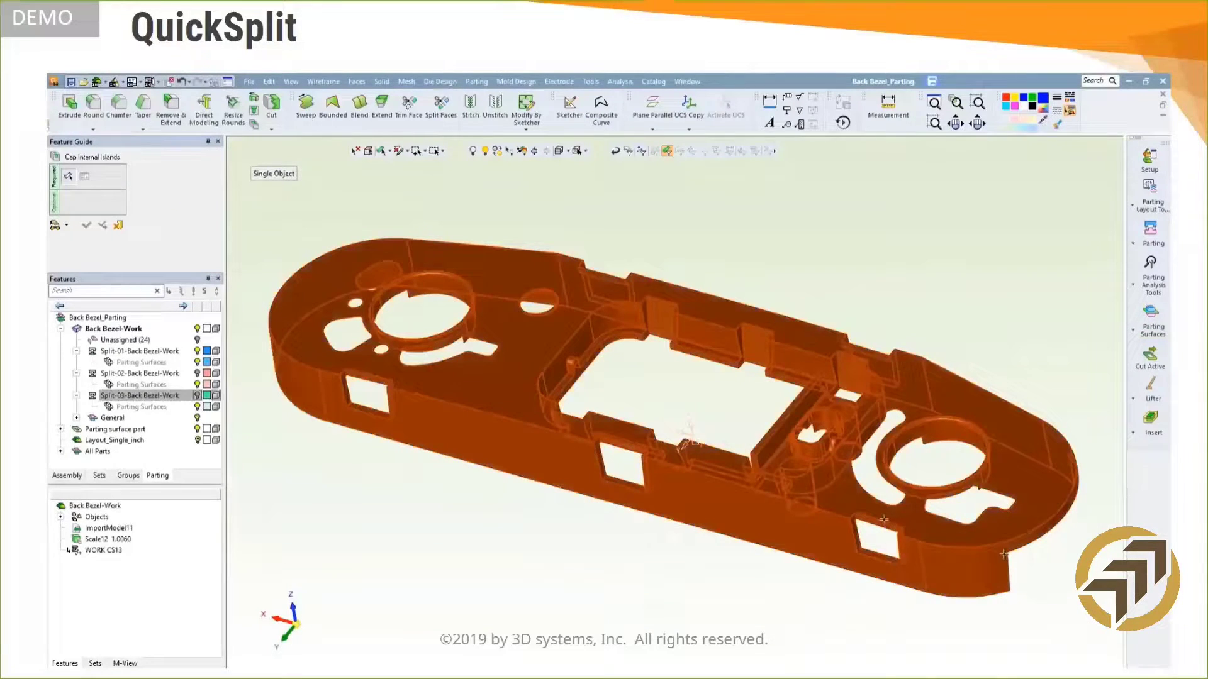
pyautogui.middleClick(542, 542)
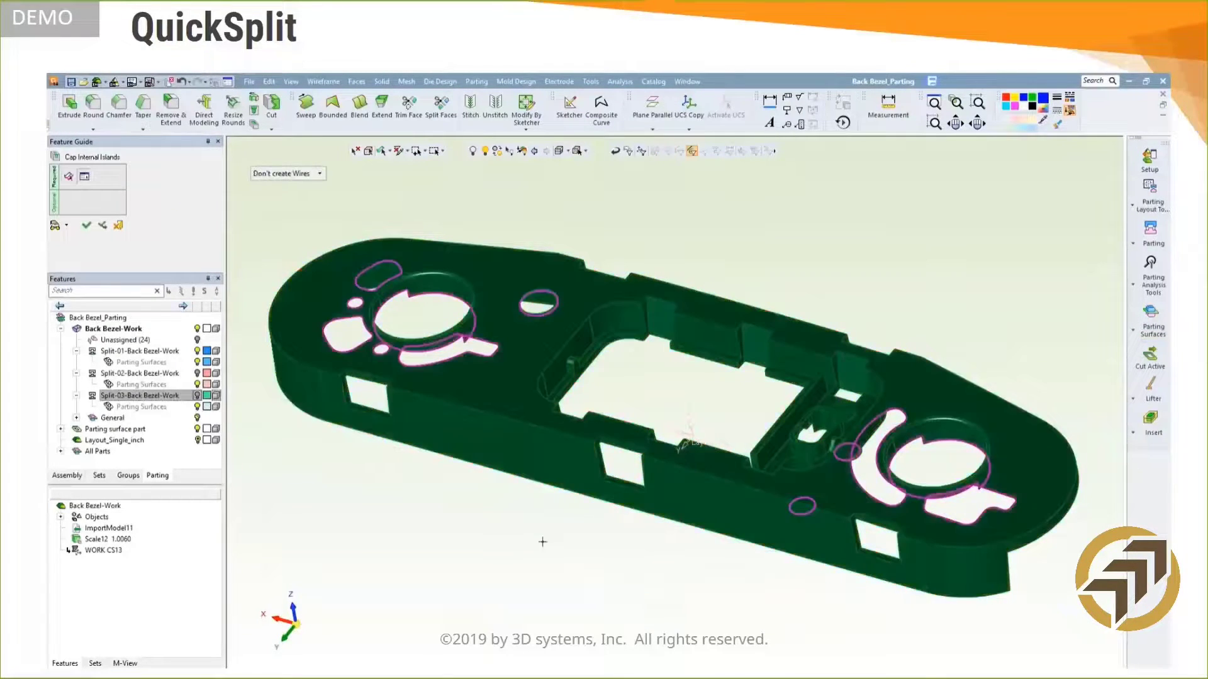
pyautogui.click(426, 301)
pyautogui.click(377, 384)
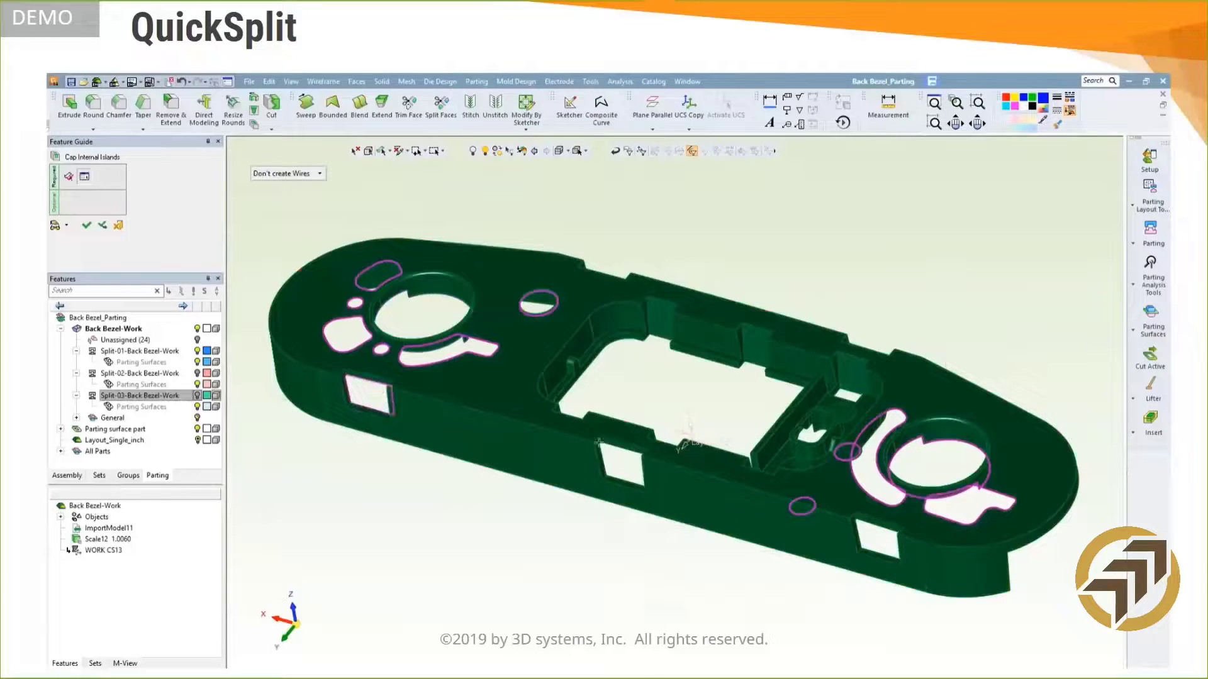
pyautogui.click(642, 459)
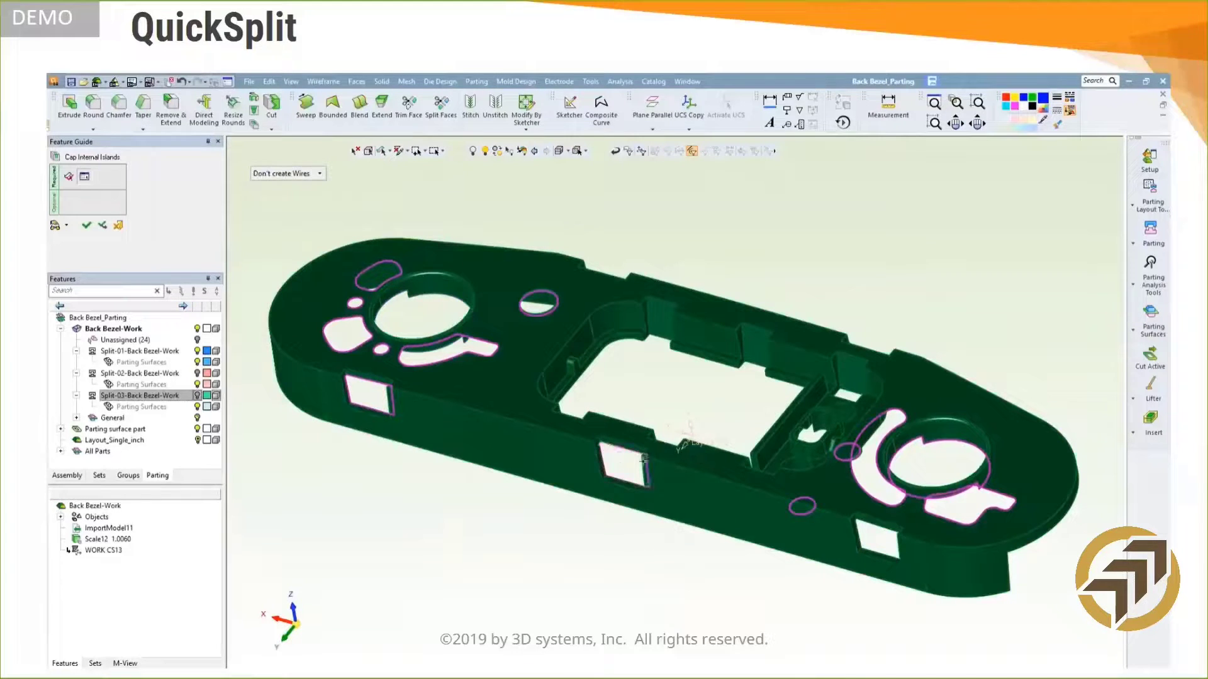
pyautogui.click(893, 537)
pyautogui.click(943, 449)
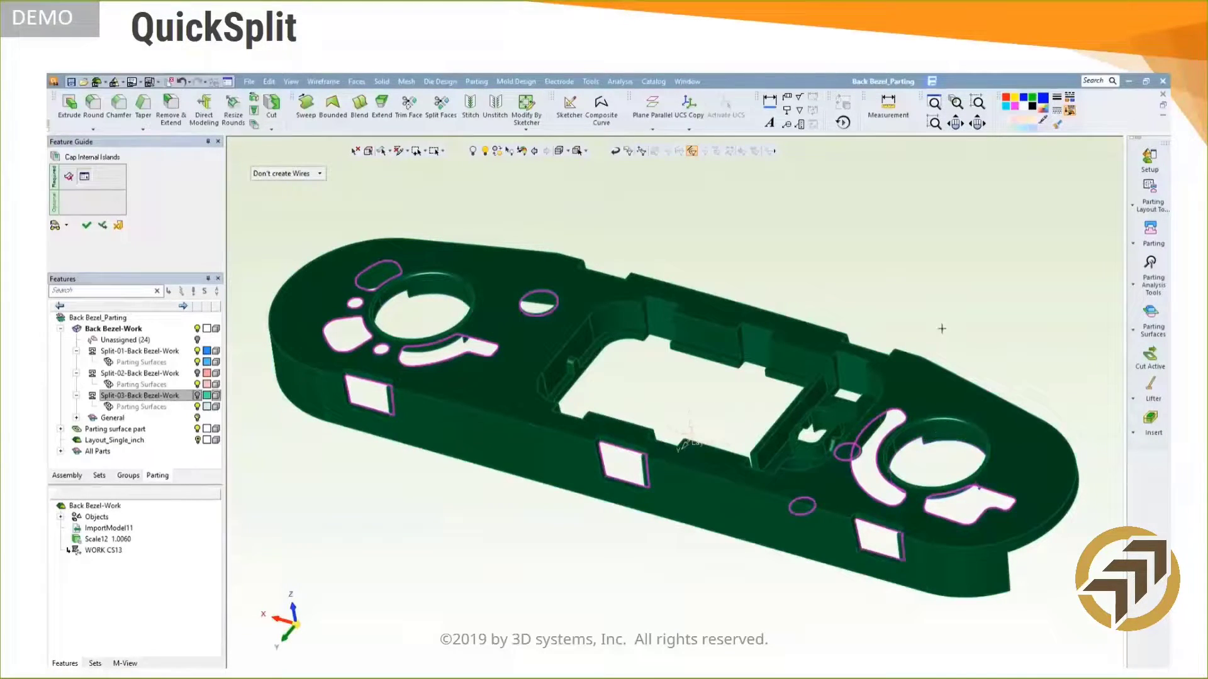
pyautogui.rightClick(941, 328)
pyautogui.click(941, 327)
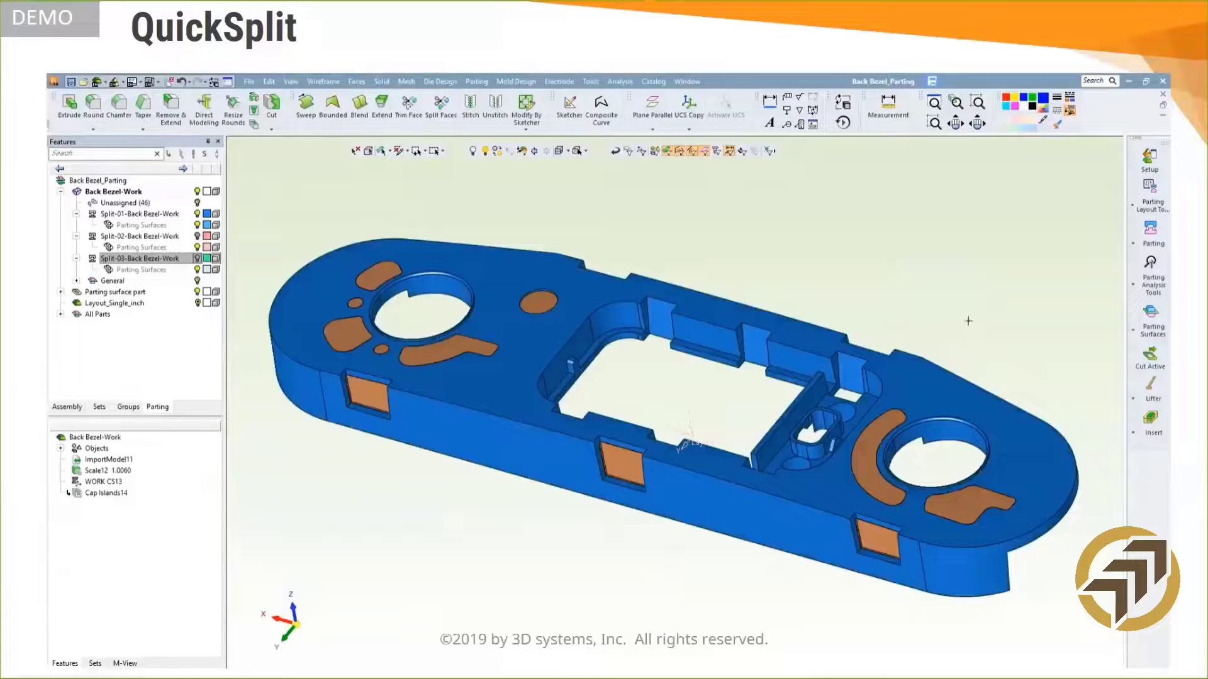
# Create a chained composite curve along the lower outer edge of the Split-01 faces
pyautogui.click(602, 120)
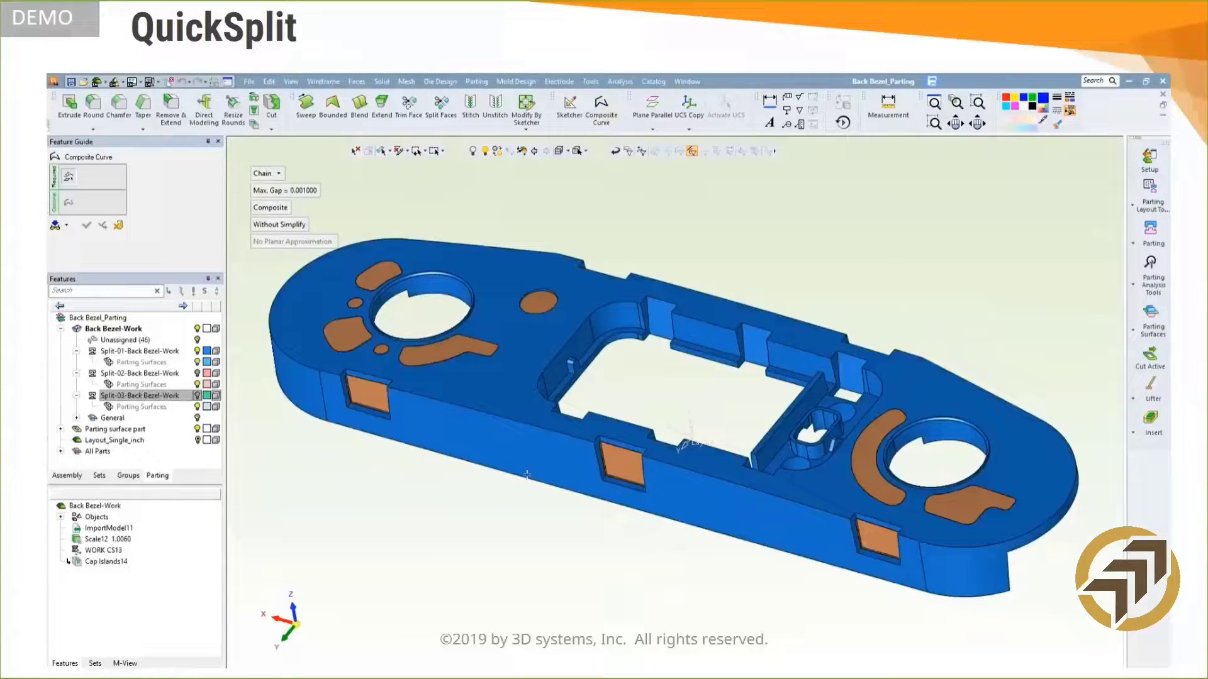
pyautogui.click(527, 481)
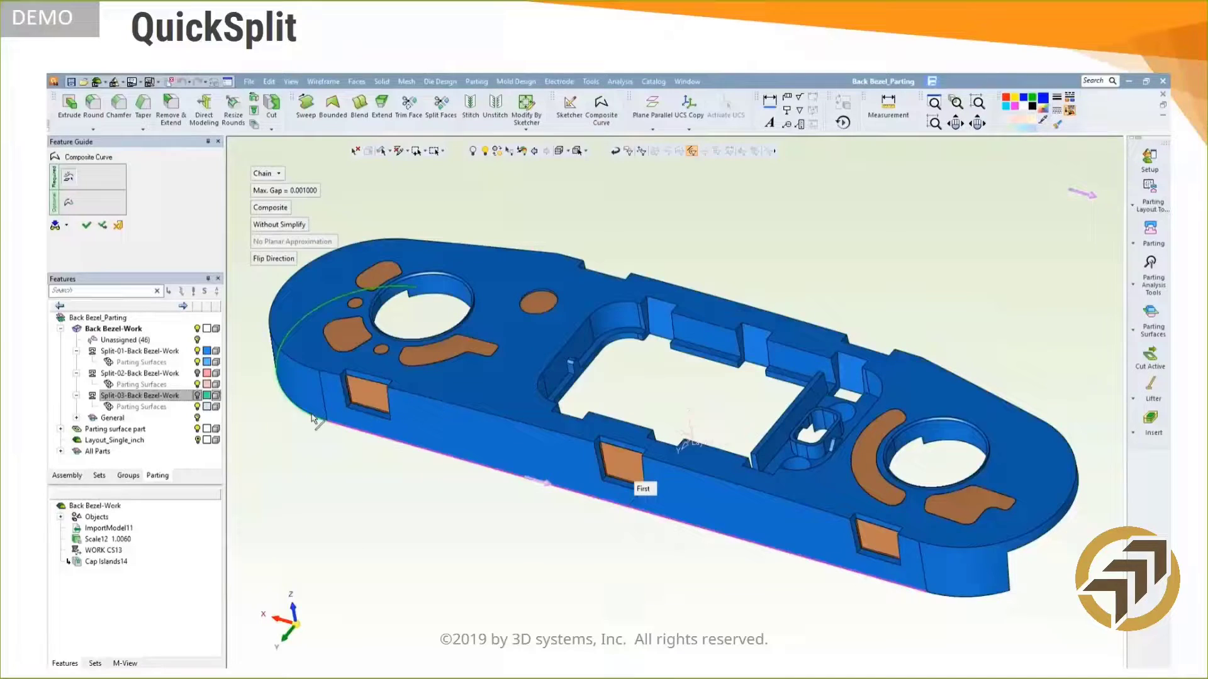
pyautogui.click(317, 423)
pyautogui.rightClick(371, 480)
pyautogui.click(375, 483)
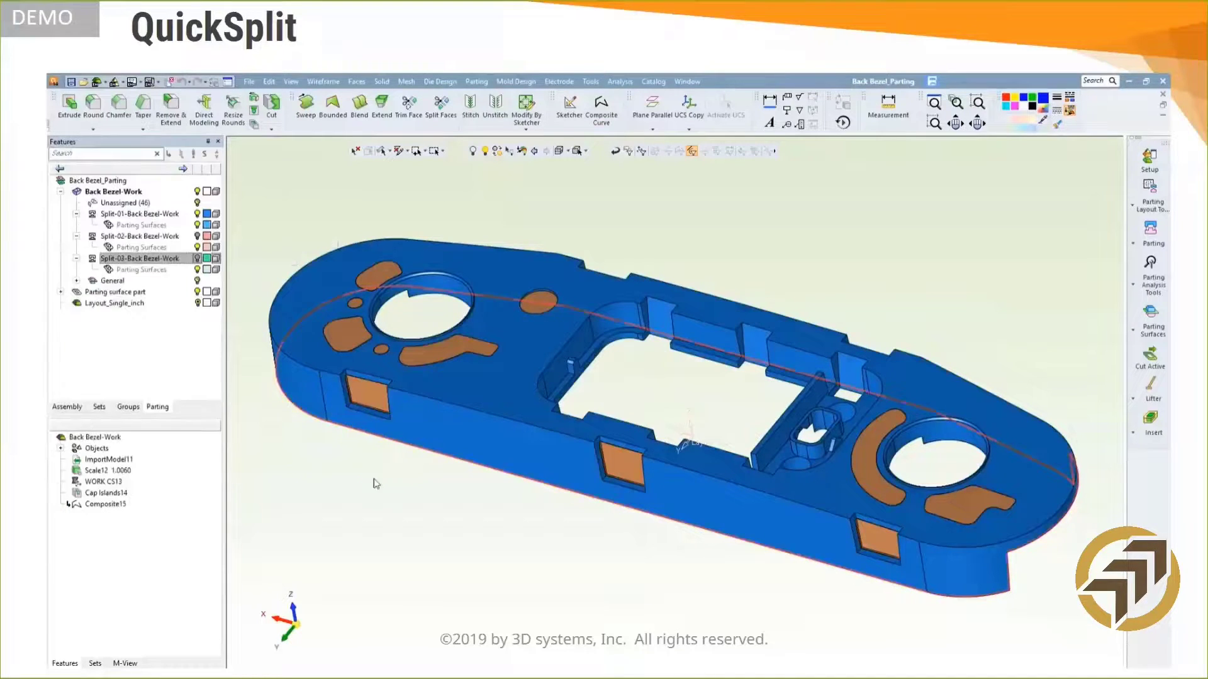
# Create an external parting surface with a width of 1 from the composite curve around the bezel
pyautogui.click(1132, 332)
pyautogui.click(1073, 309)
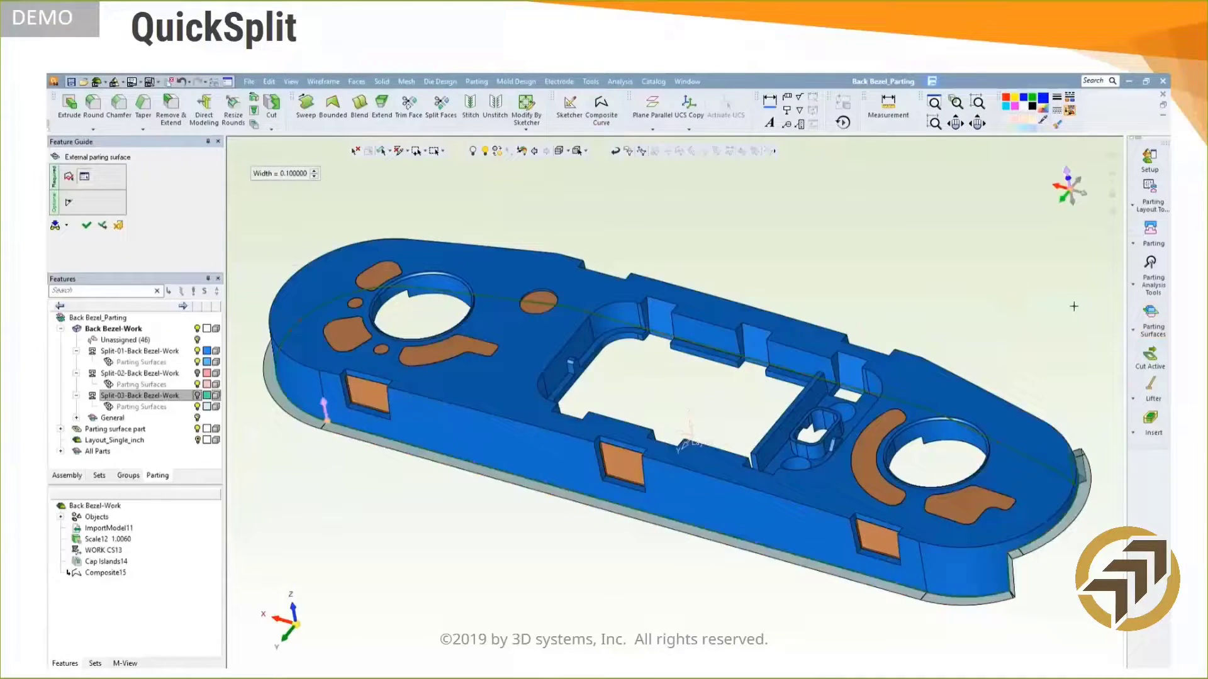
pyautogui.click(288, 175)
pyautogui.write('1')
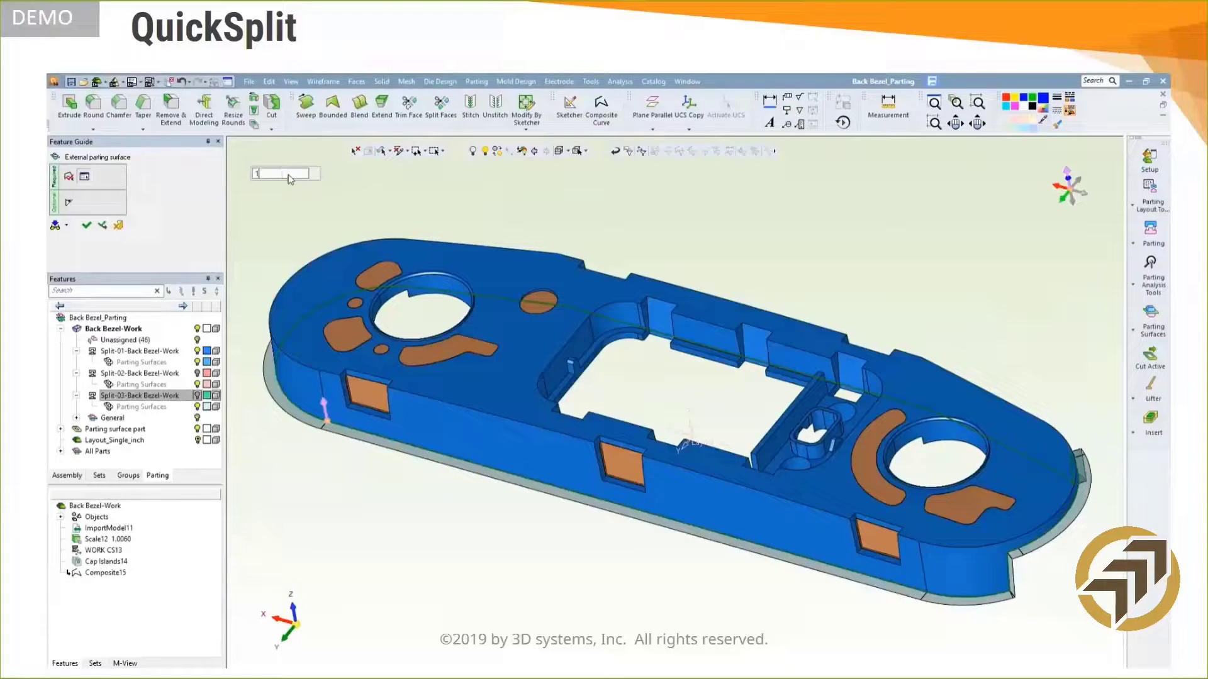
pyautogui.press('Return')
pyautogui.moveTo(509, 259); pyautogui.dragTo(530, 271, button='middle')
pyautogui.scroll(-2, 533, 272)
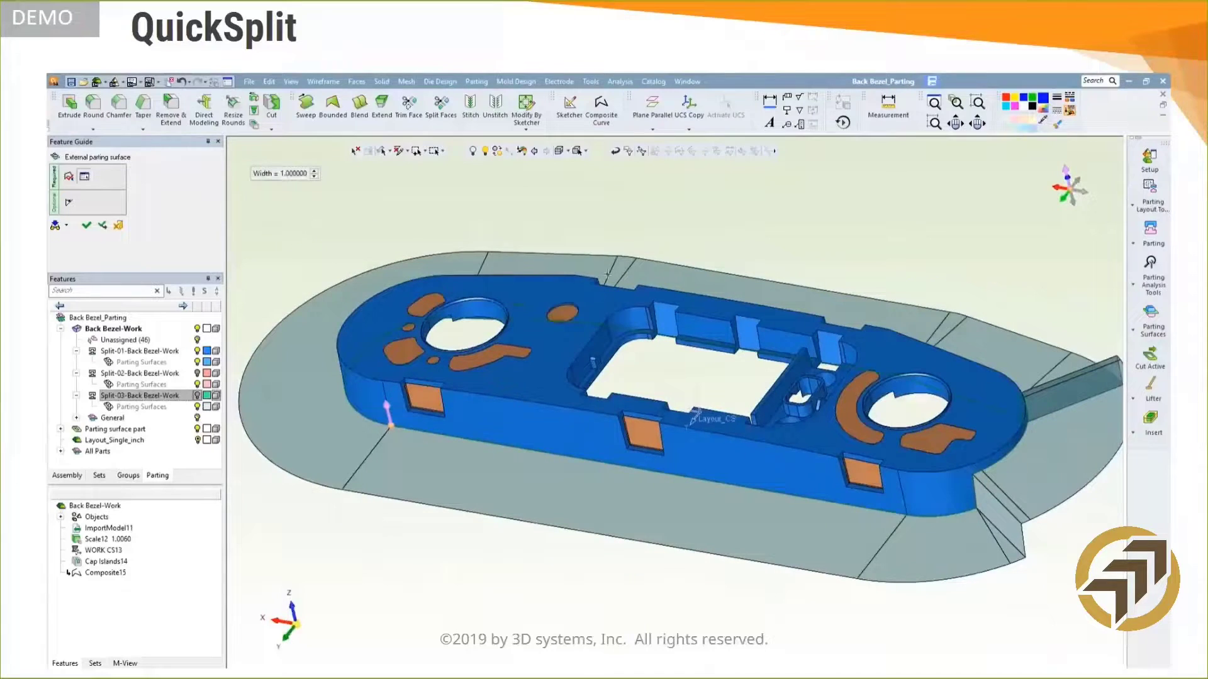
pyautogui.middleClick(608, 276)
pyautogui.click(607, 276)
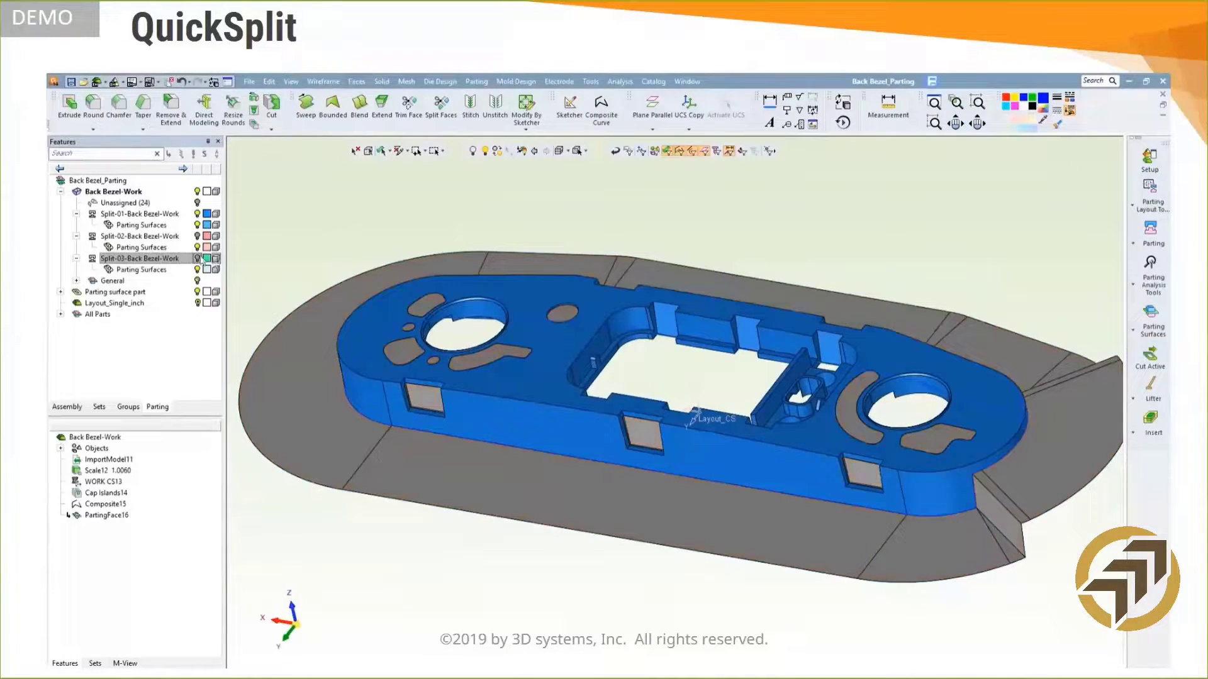
# Show the Split-02 and Split-03 faces again and slide the split groups with their parting surfaces apart in QuickSplit
pyautogui.click(199, 259)
pyautogui.click(199, 237)
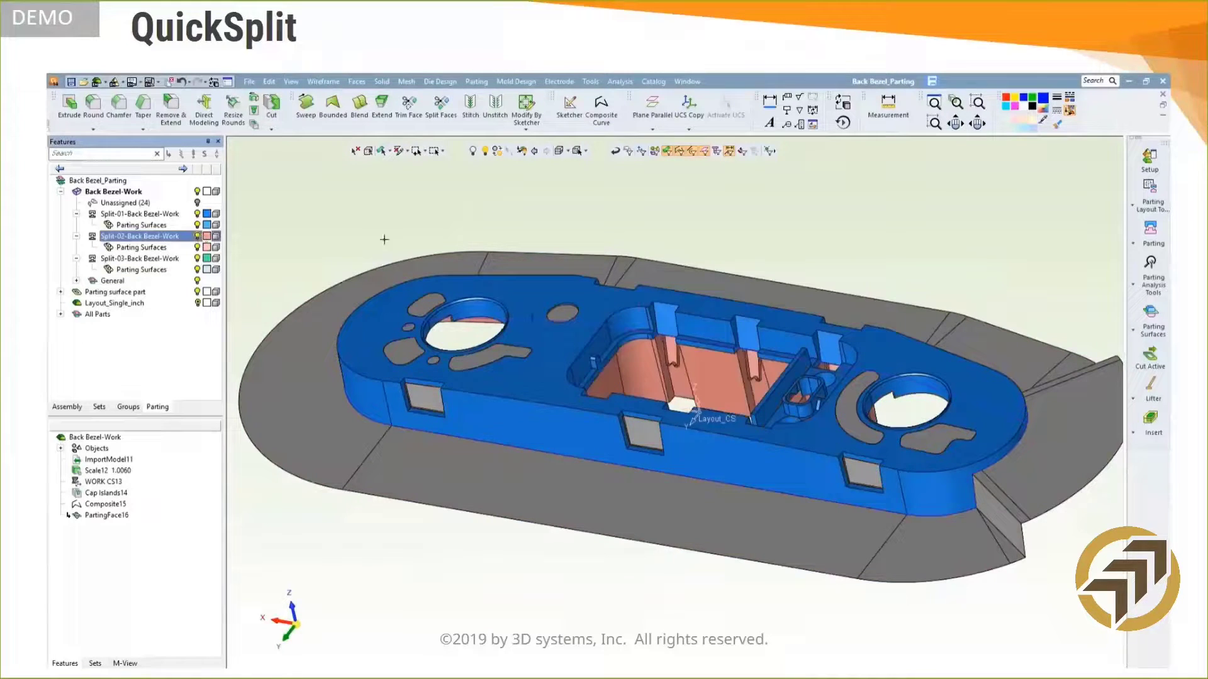
pyautogui.click(1150, 233)
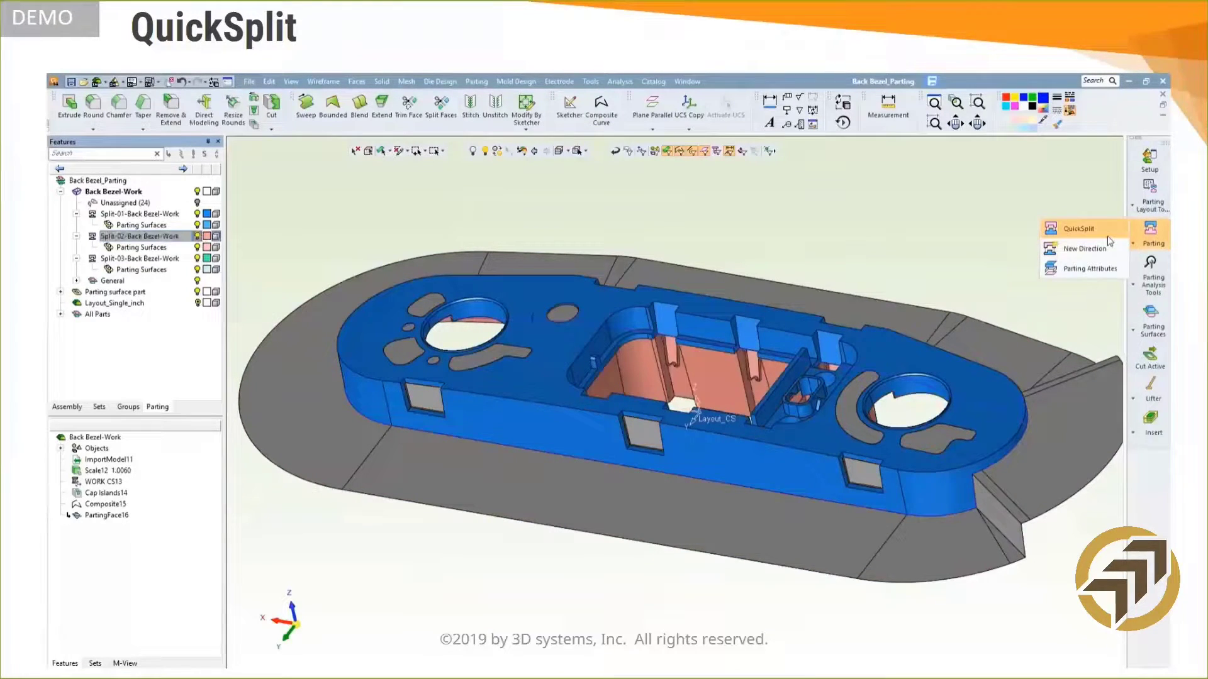
pyautogui.click(1109, 242)
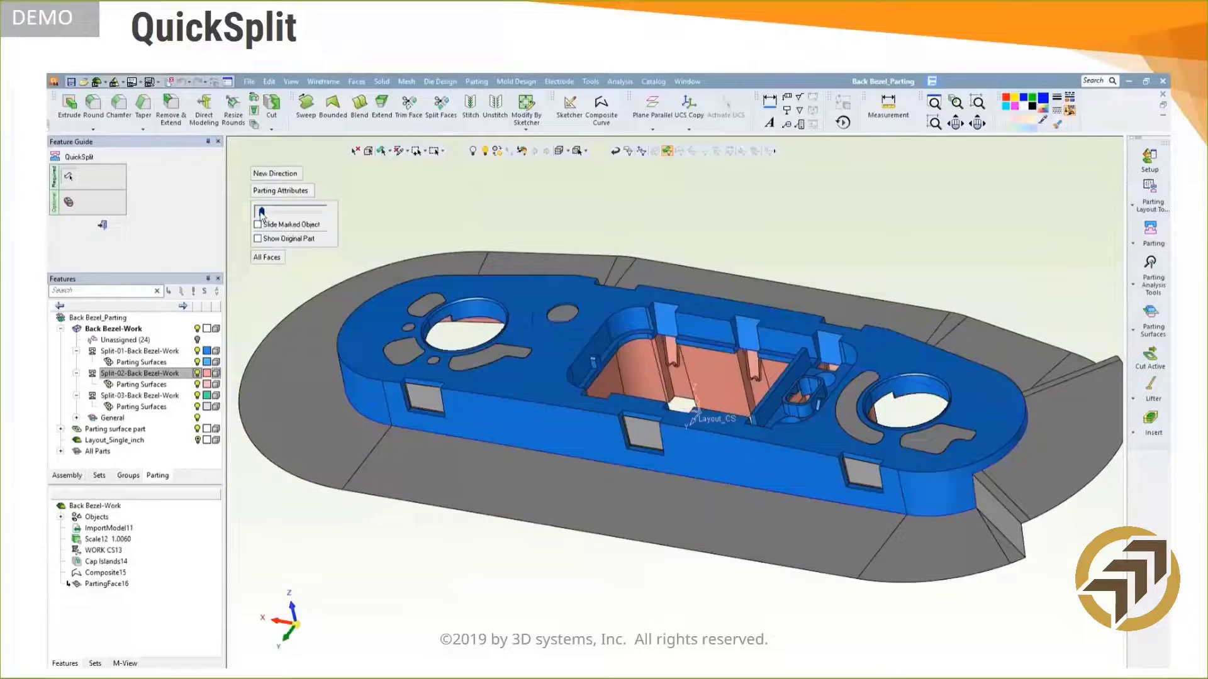
pyautogui.moveTo(262, 215); pyautogui.dragTo(281, 215)
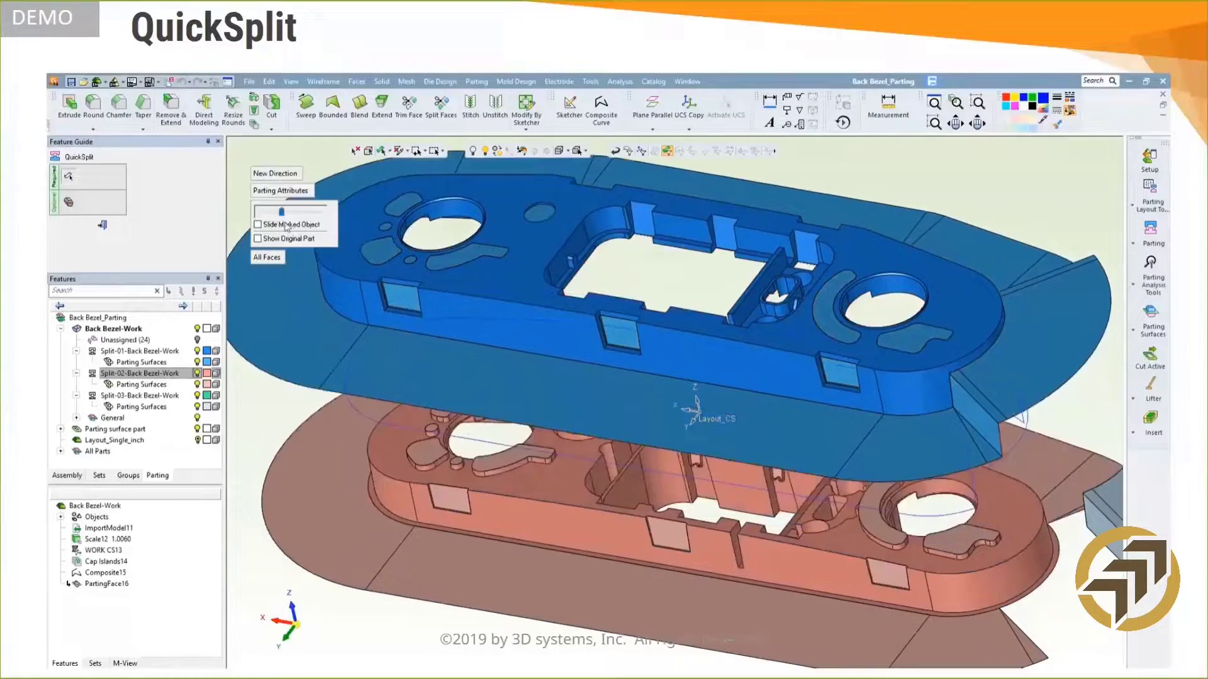
pyautogui.moveTo(483, 229); pyautogui.dragTo(772, 414, button='middle')
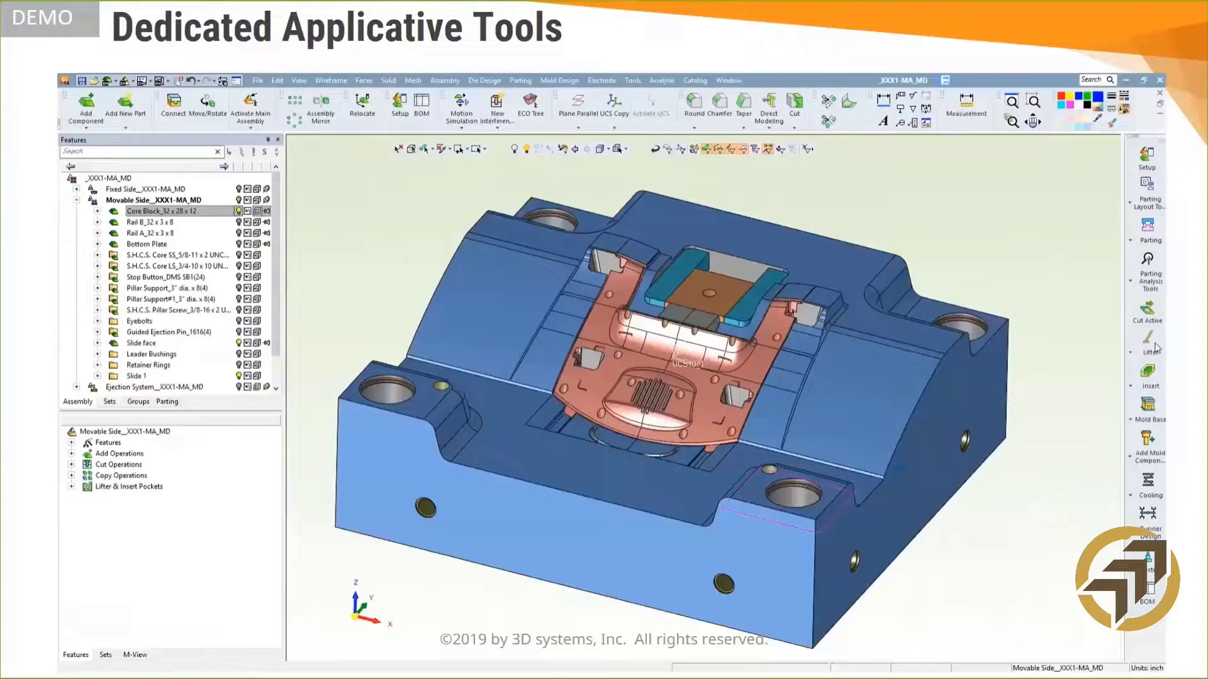
# Choose a Socket Head Cap Screw from the DME inch catalog, review its placing rules, and pick the slide gib's top face for placement
pyautogui.moveTo(818, 317); pyautogui.dragTo(793, 409, button='middle')
pyautogui.keyDown('ctrl'); pyautogui.moveTo(793, 409); pyautogui.dragTo(903, 245, button='right'); pyautogui.keyUp('ctrl')
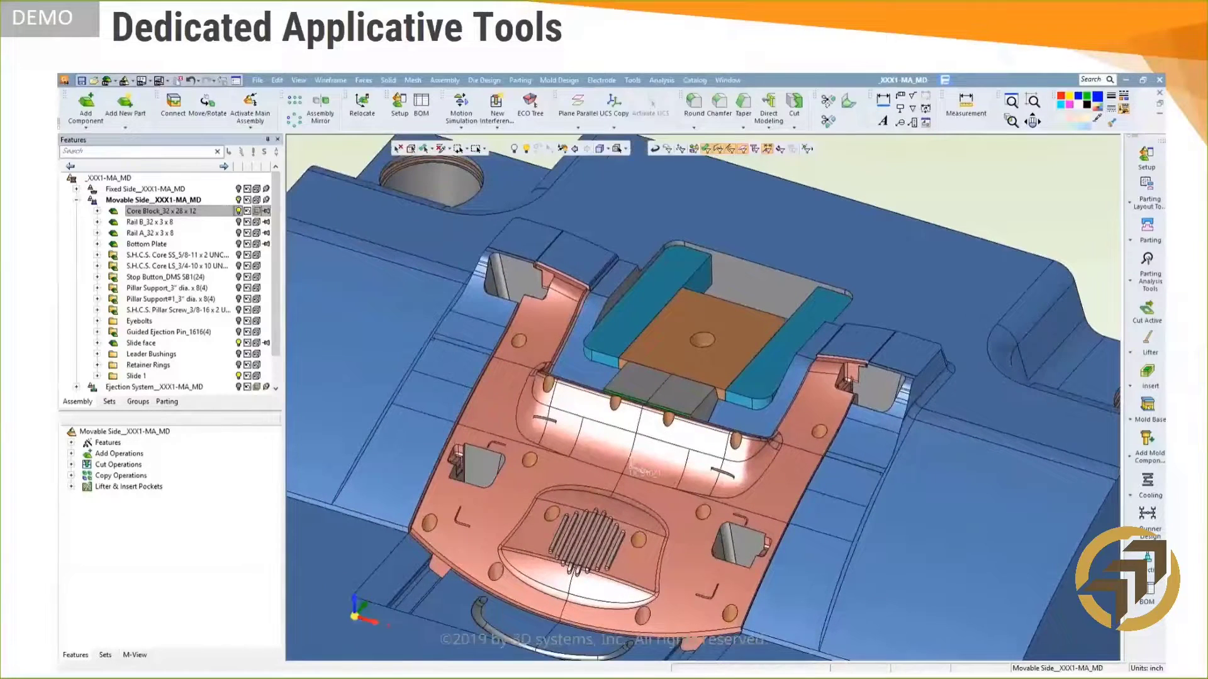
pyautogui.click(1147, 442)
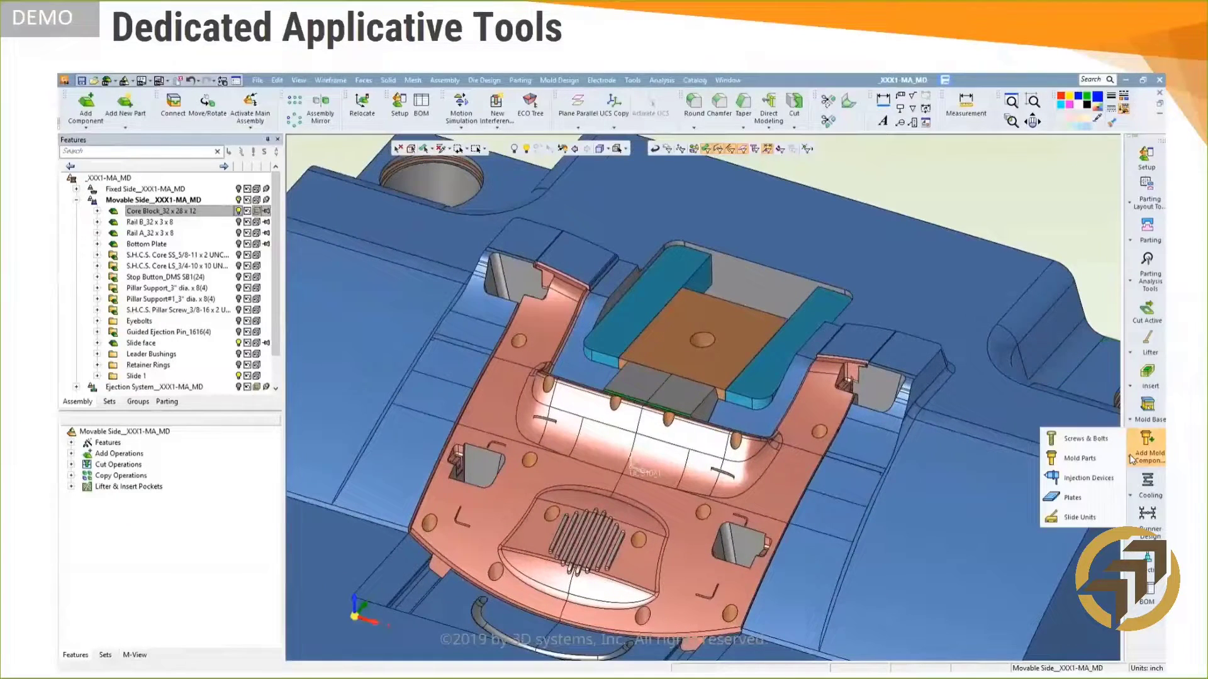
pyautogui.click(1087, 439)
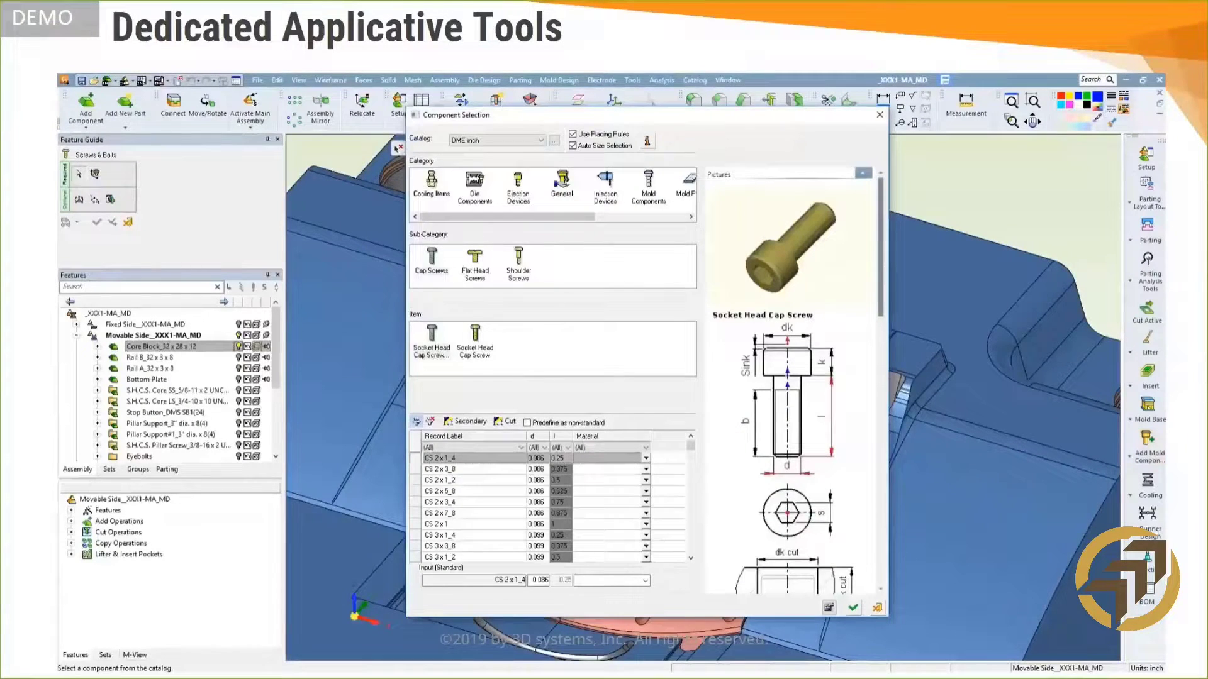
pyautogui.click(647, 144)
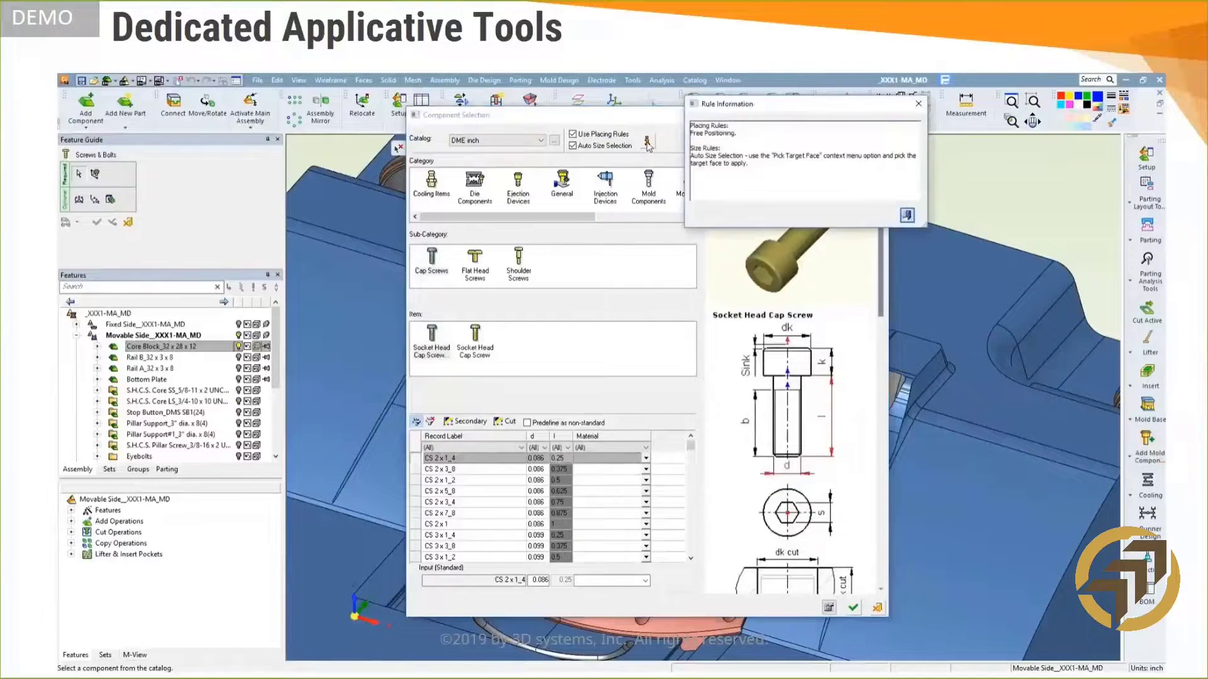
pyautogui.click(907, 215)
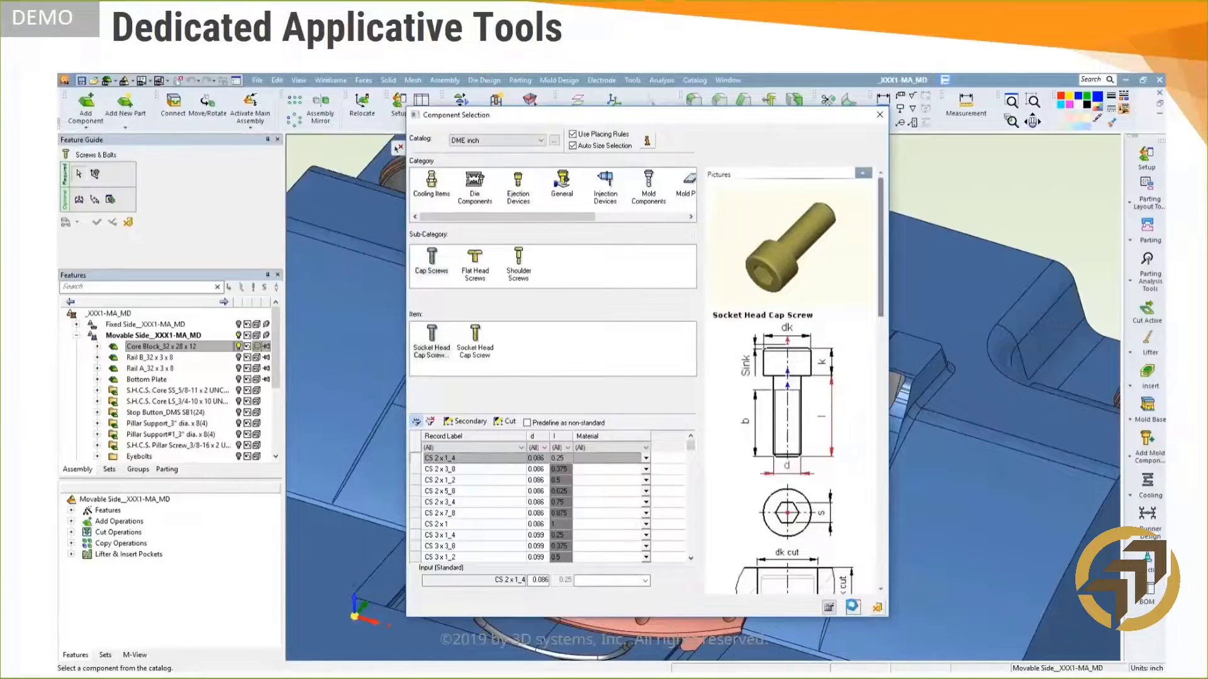
pyautogui.click(853, 608)
pyautogui.click(762, 391)
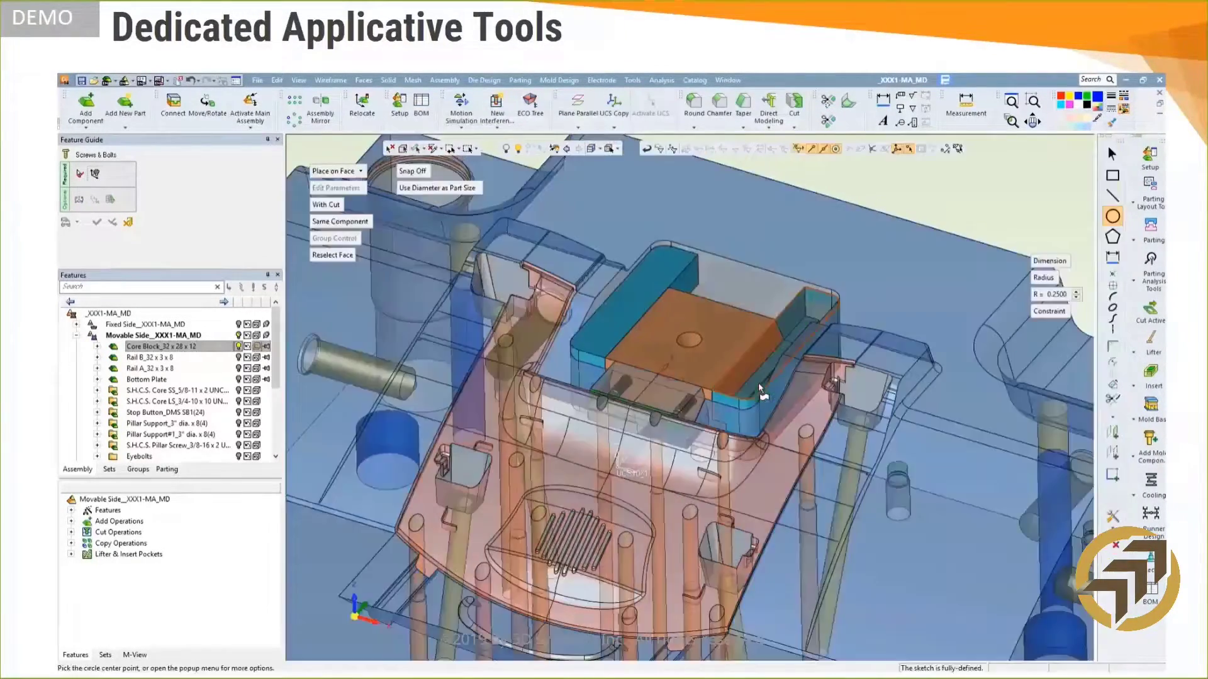
# Hide the core block, view the slide from above, and sketch a vertical symmetry line through the slide's centre
pyautogui.click(238, 346)
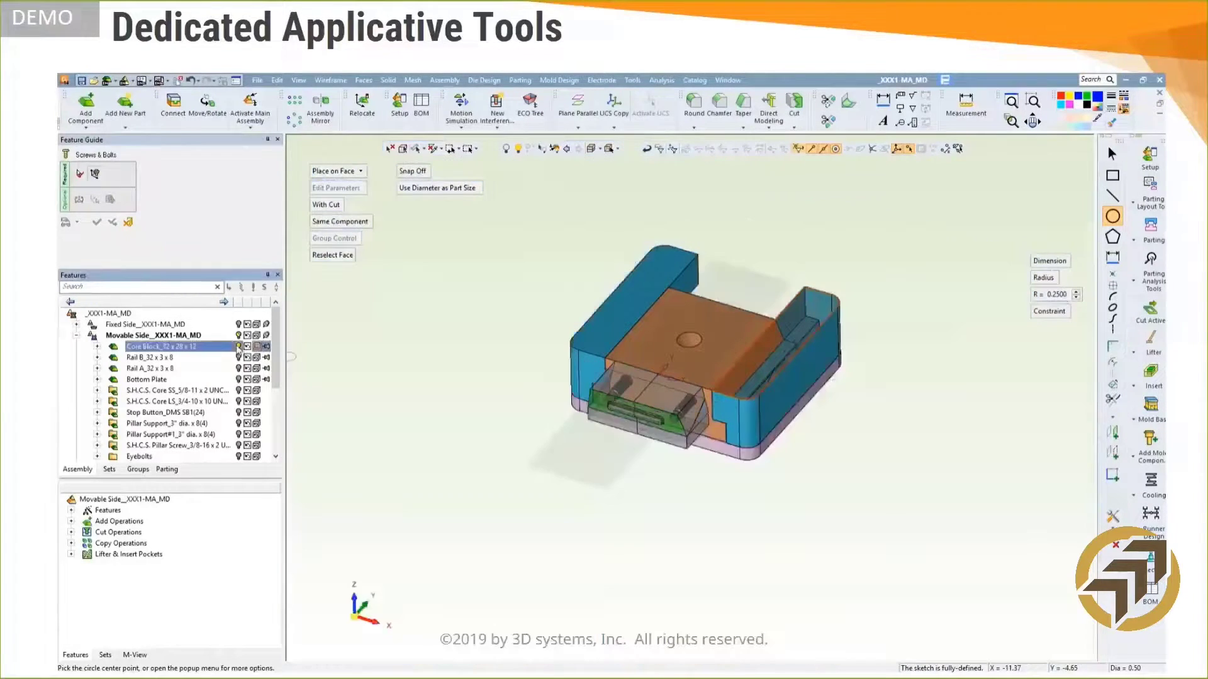
pyautogui.click(352, 596)
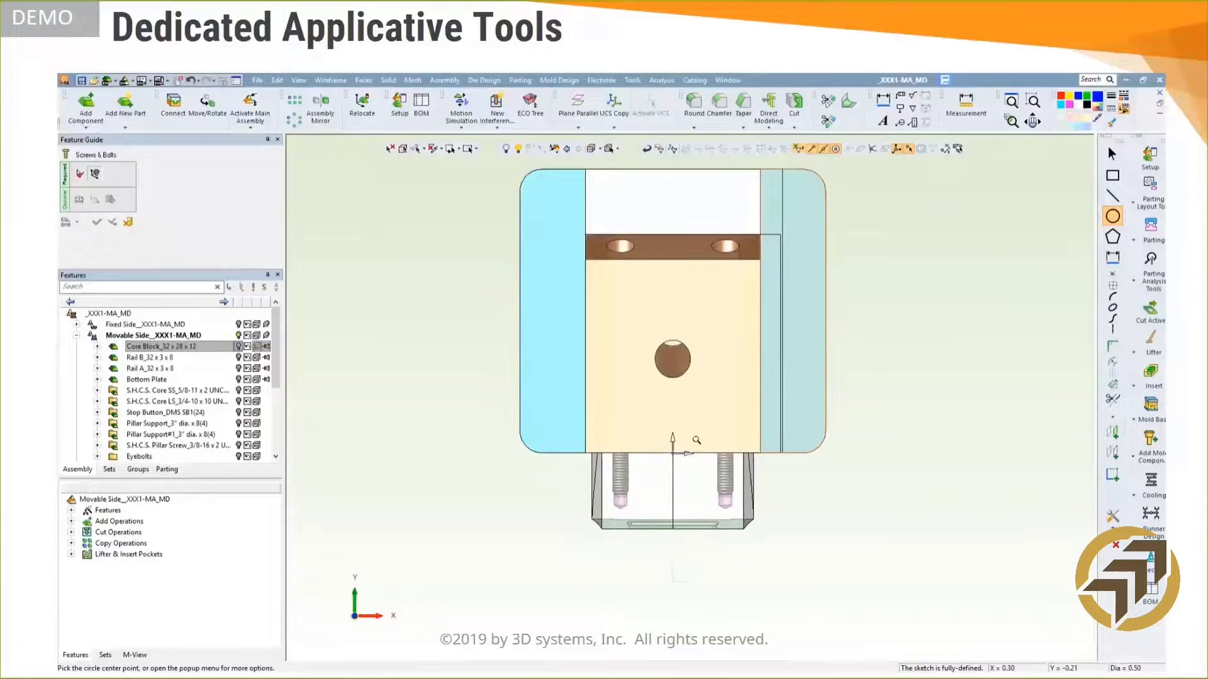
pyautogui.click(1113, 328)
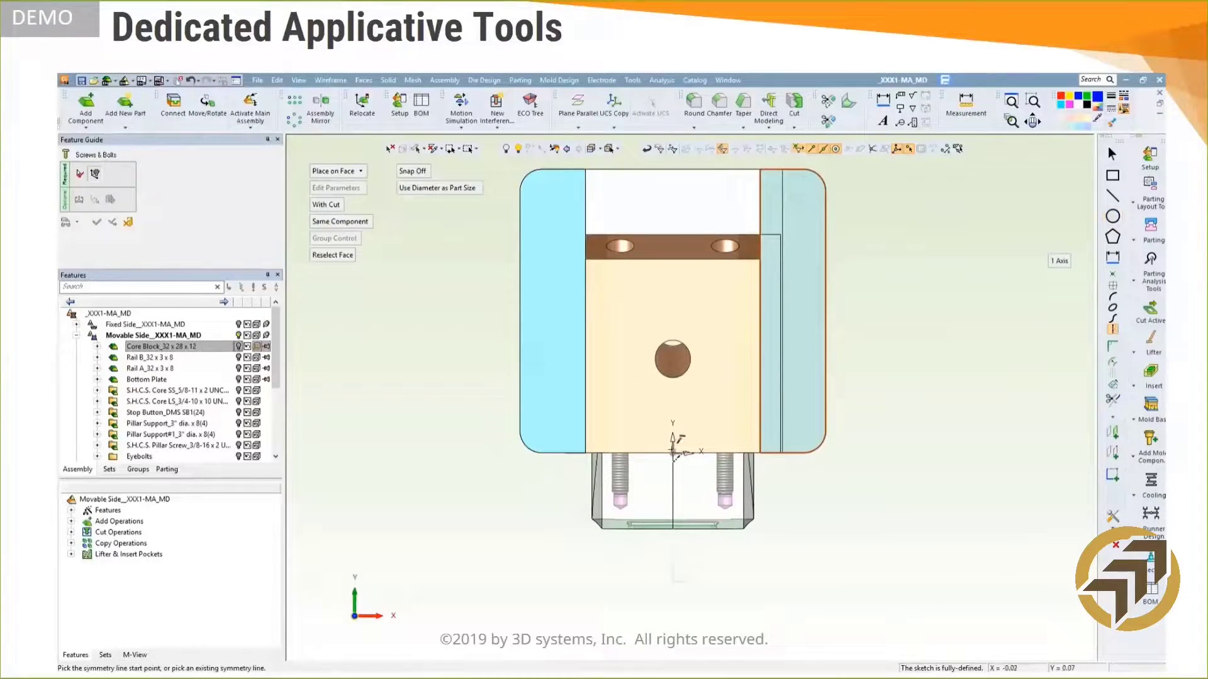
pyautogui.click(673, 441)
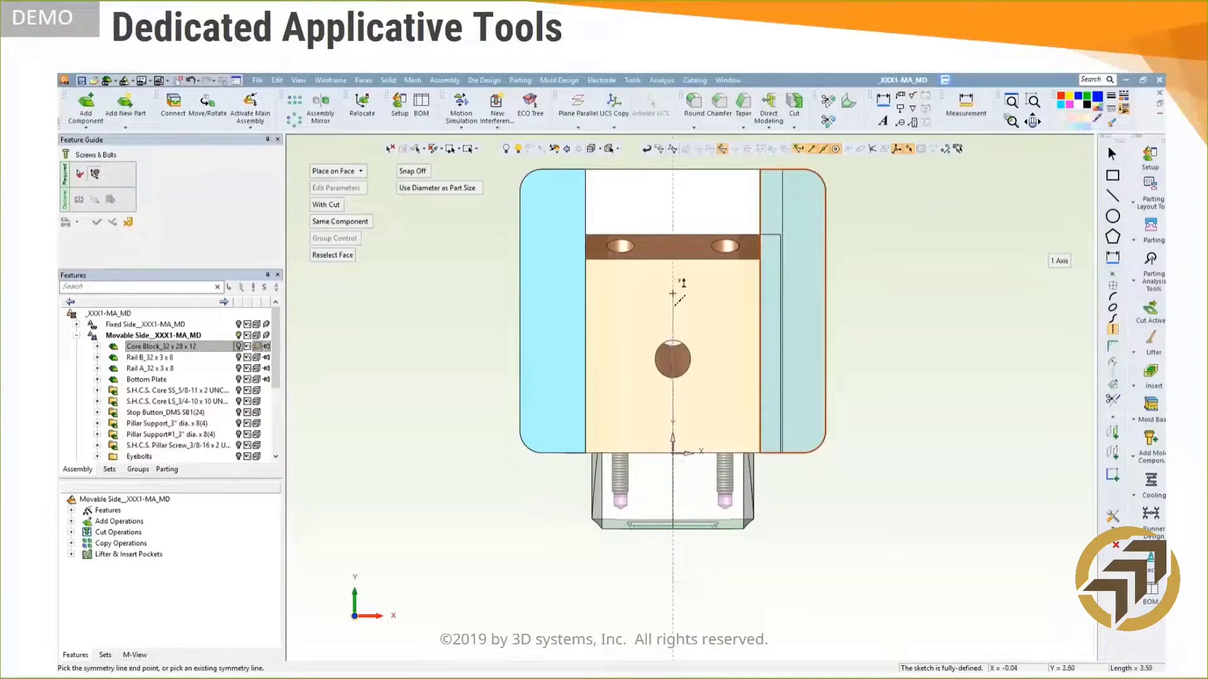
pyautogui.click(673, 293)
# Turn snapping on and place three mirrored screw pairs on the gibs at X 3.000 and Y 1.125, 3.500 and 5.625
pyautogui.click(418, 172)
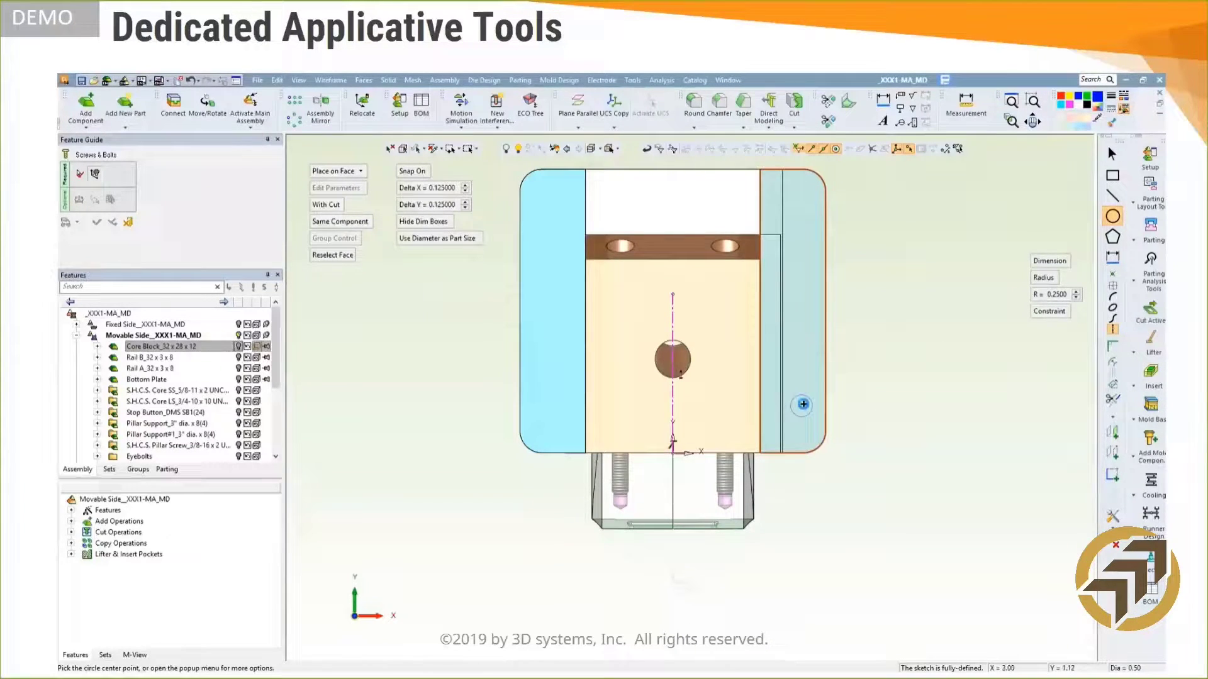
pyautogui.click(802, 404)
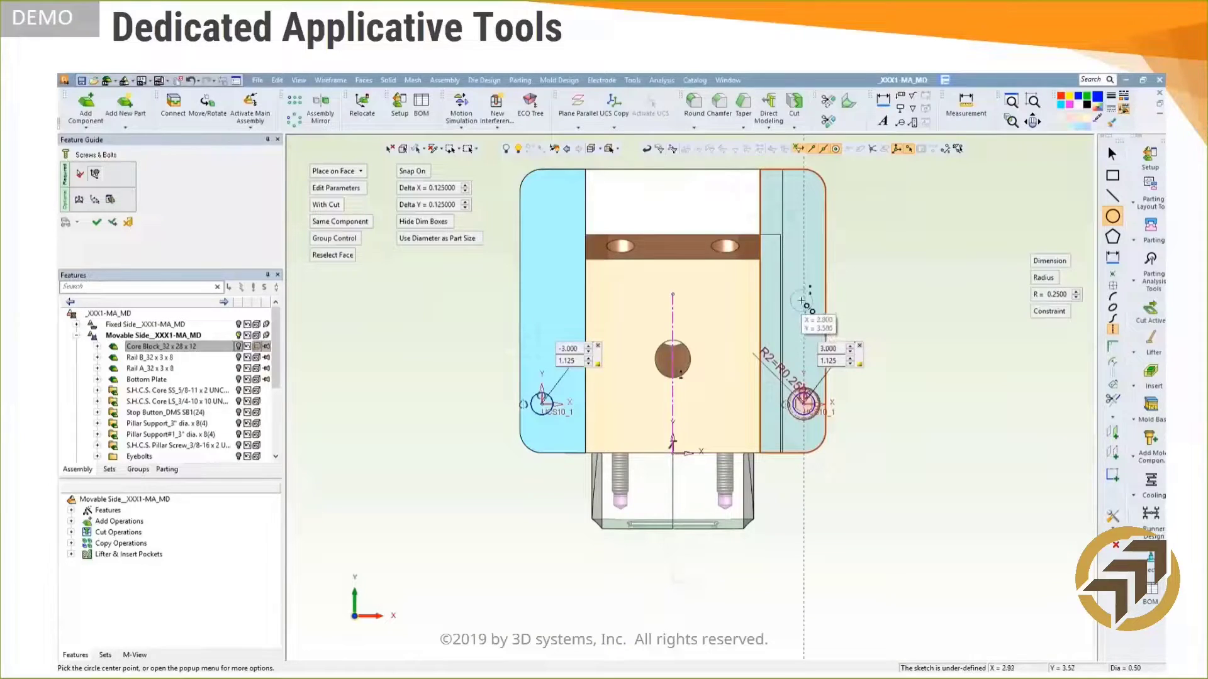
pyautogui.click(804, 300)
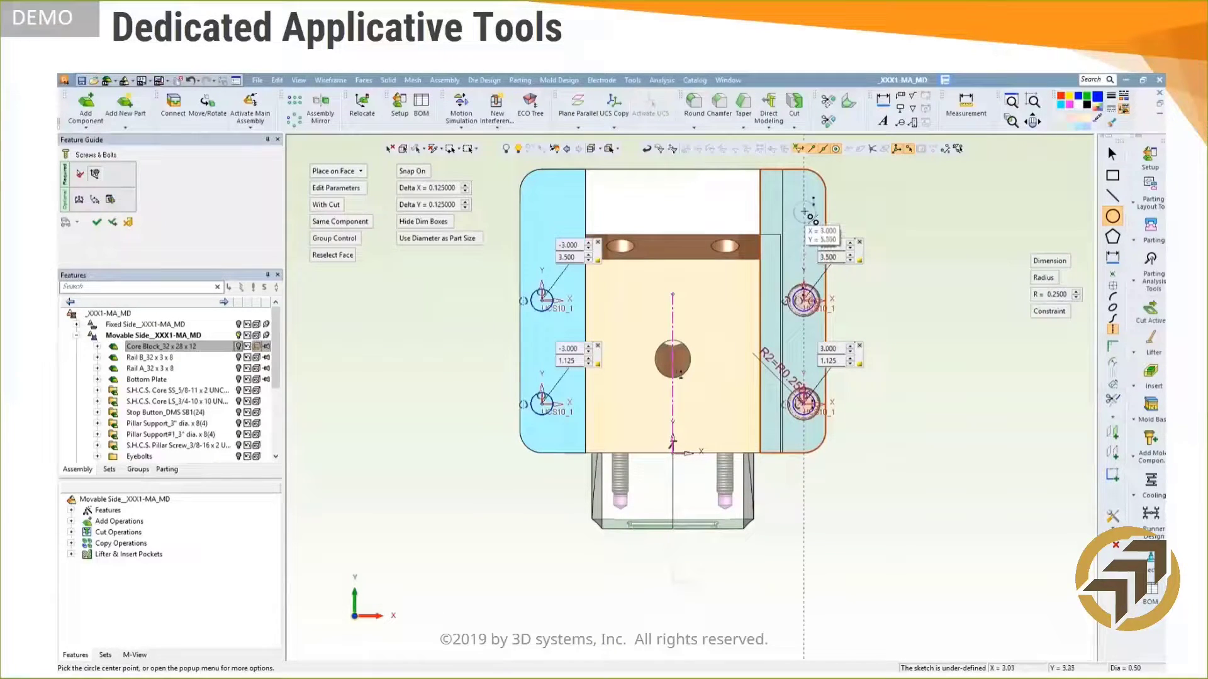
pyautogui.click(804, 208)
# Pick a face of the wear plate beneath the gibs as the target face for the screws' automatic sizing
pyautogui.moveTo(918, 436); pyautogui.dragTo(971, 388, button='middle')
pyautogui.rightClick(906, 333)
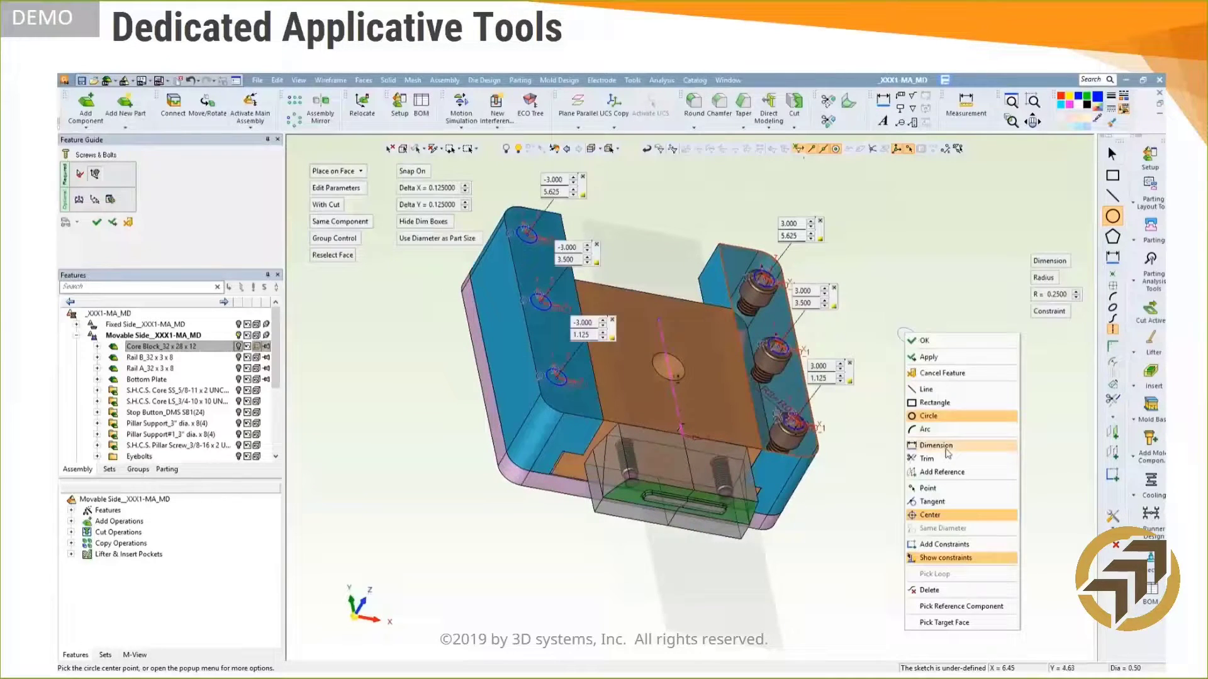
pyautogui.click(944, 623)
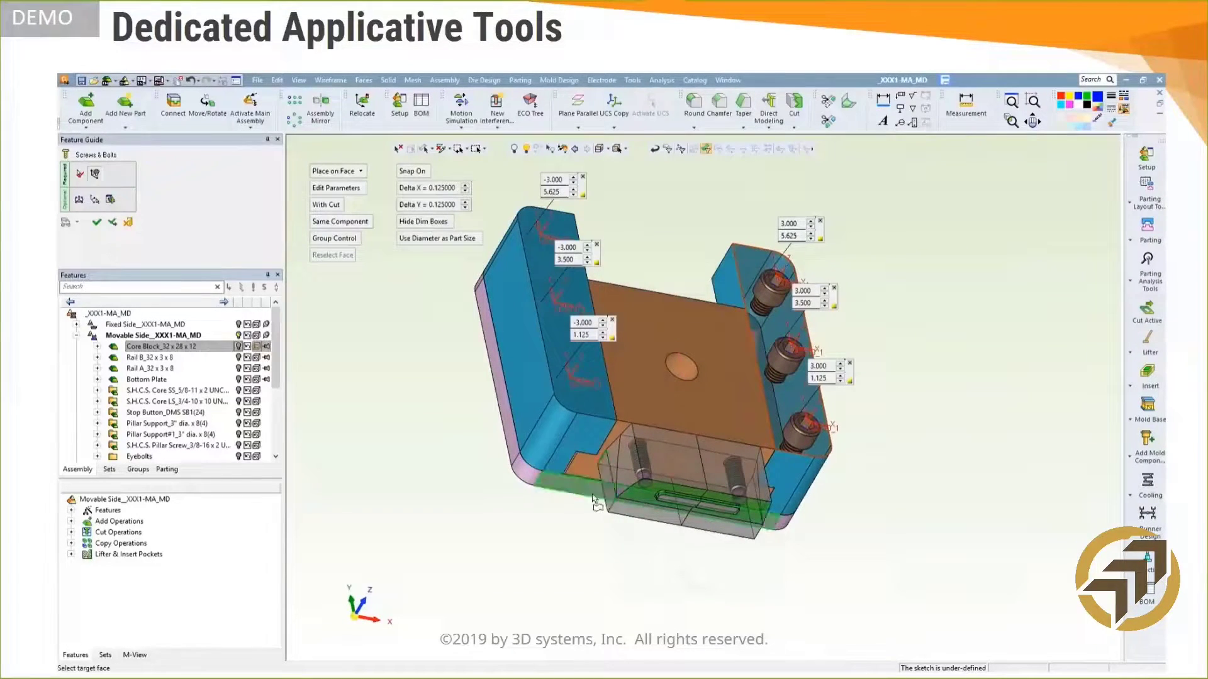
pyautogui.click(593, 500)
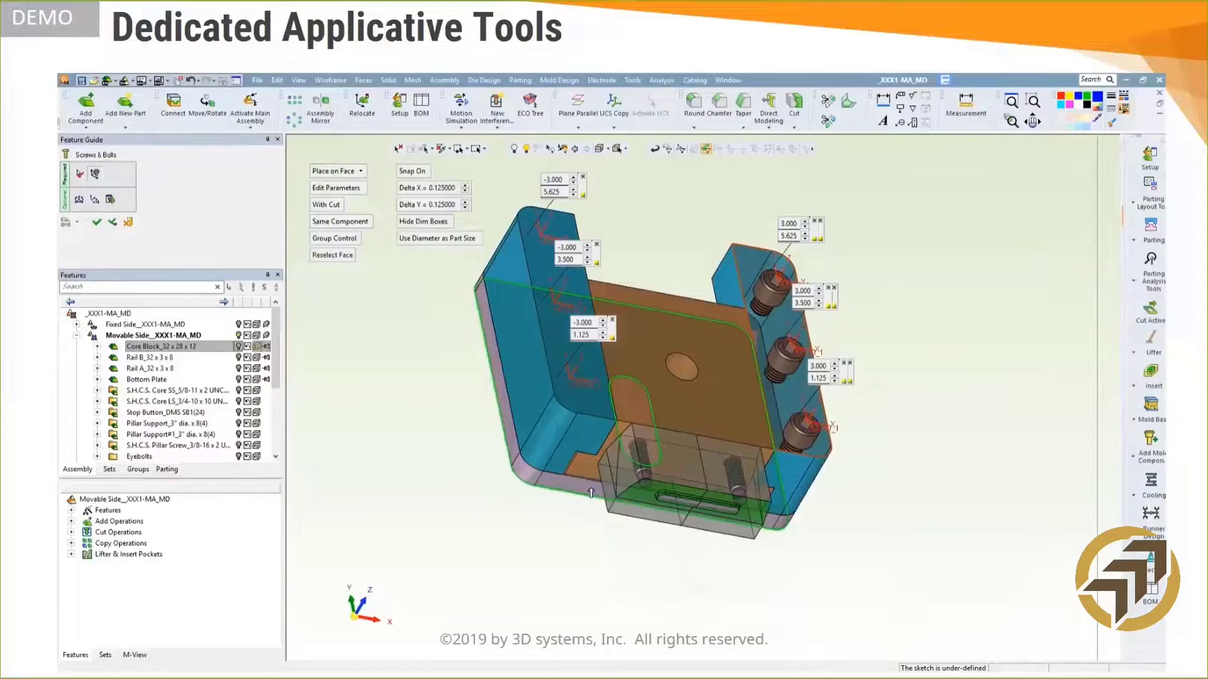
pyautogui.moveTo(896, 532); pyautogui.dragTo(857, 516, button='middle')
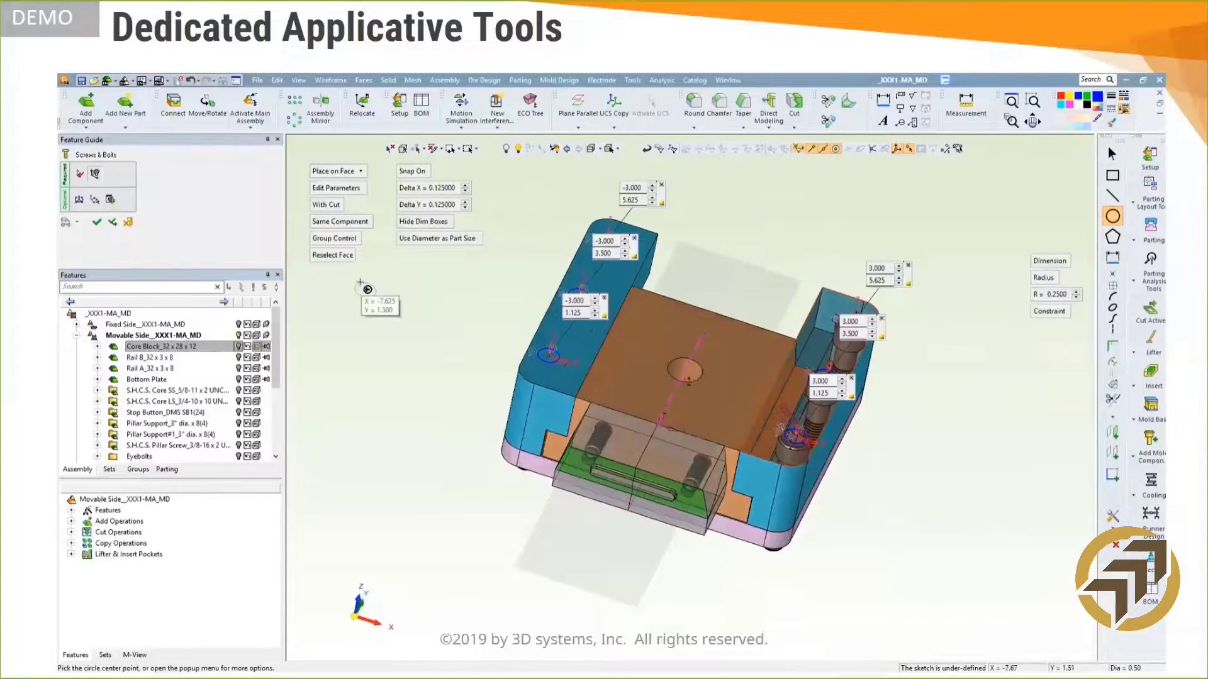
# Accept the screws' cuts in Gib#1, Gib#2 and Wear plate#1 in the Cut Manager and complete the screw placement
pyautogui.click(110, 200)
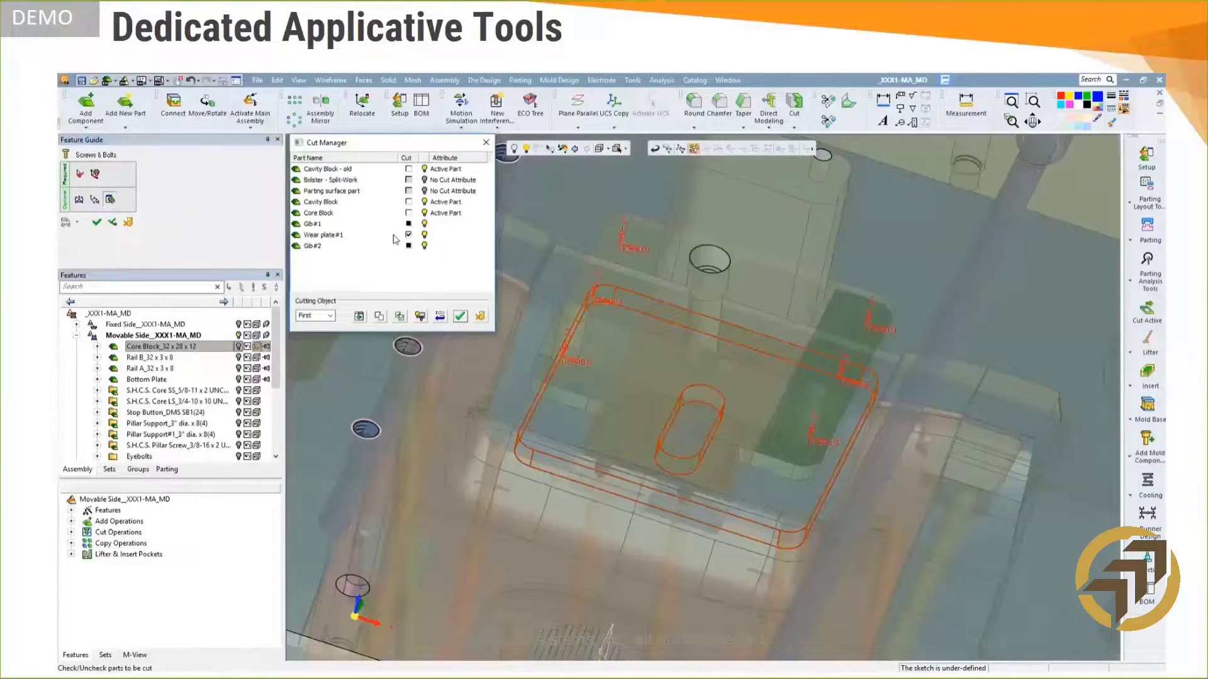
pyautogui.click(459, 317)
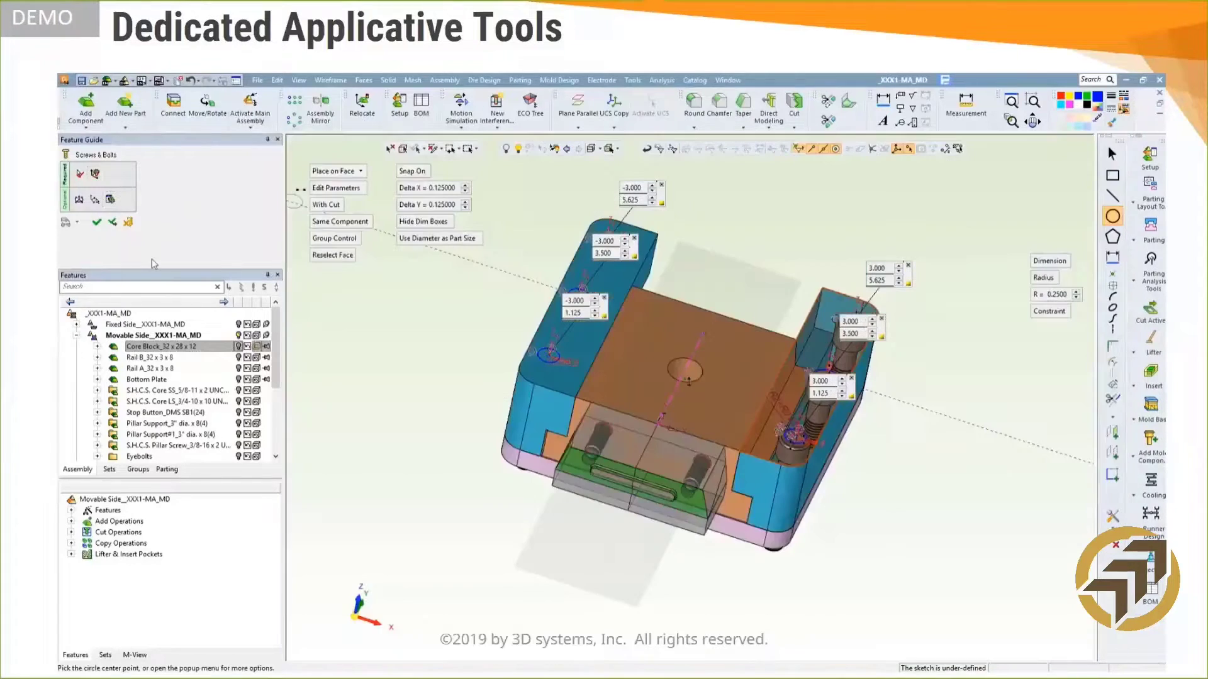
pyautogui.click(95, 222)
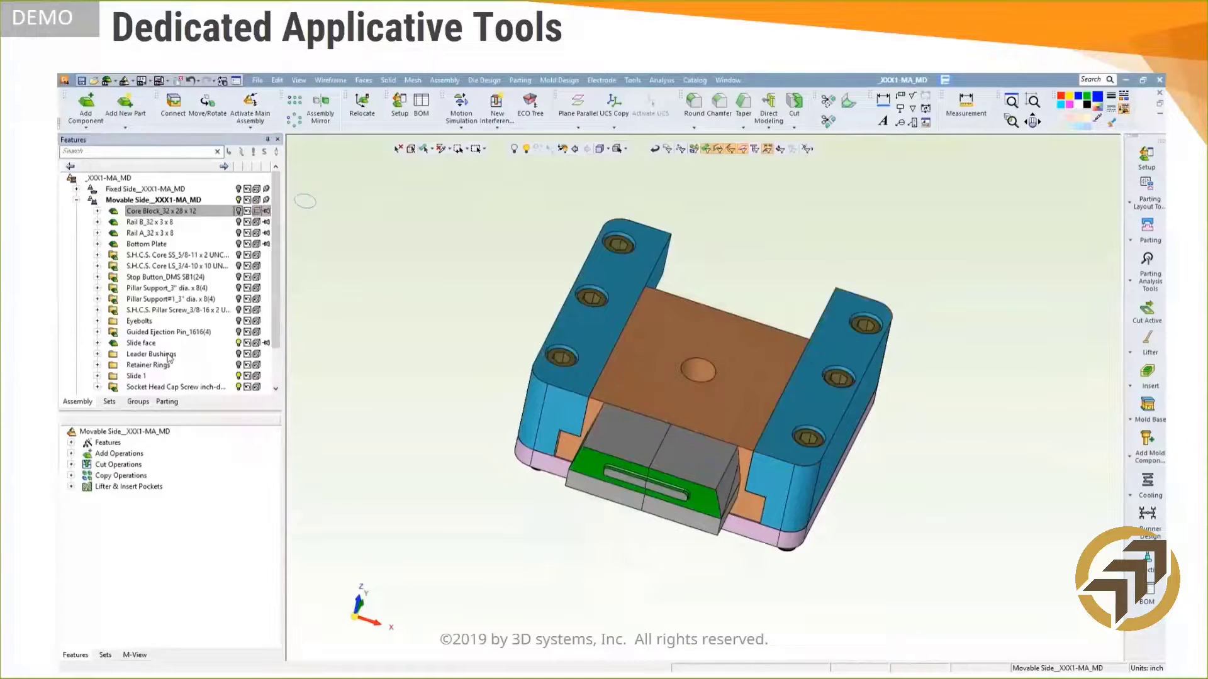
# Display only the core block and inspect the screw holes in its slide pocket
pyautogui.rightClick(170, 214)
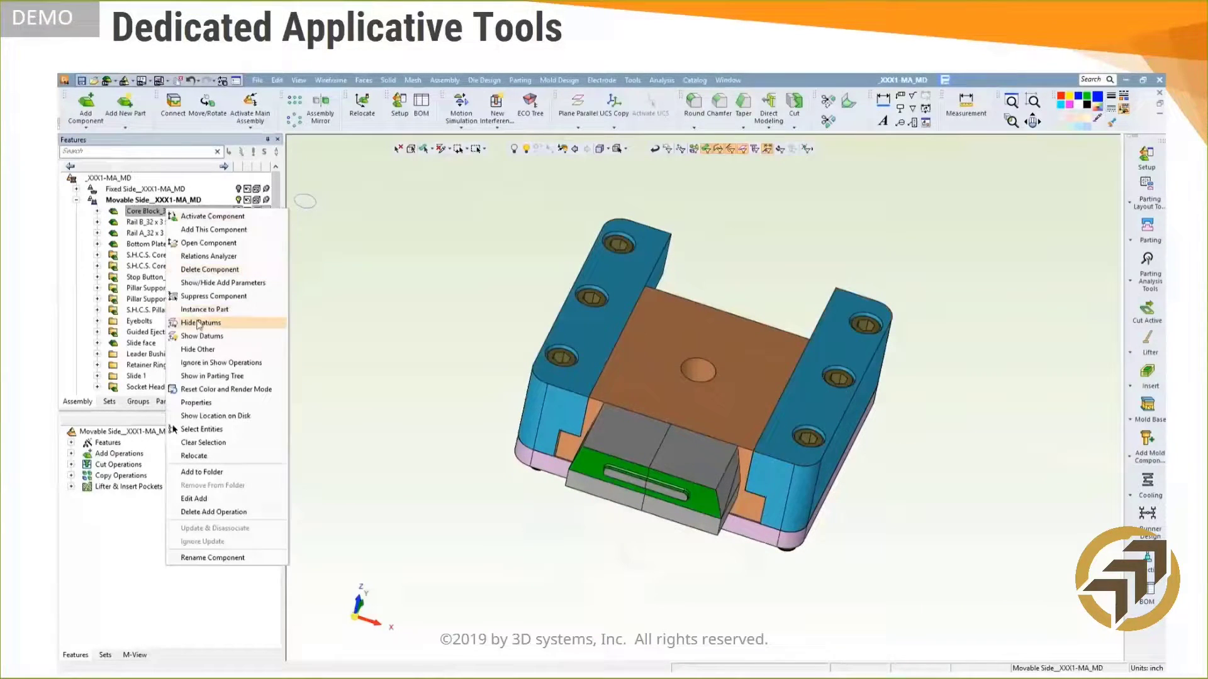
pyautogui.click(197, 349)
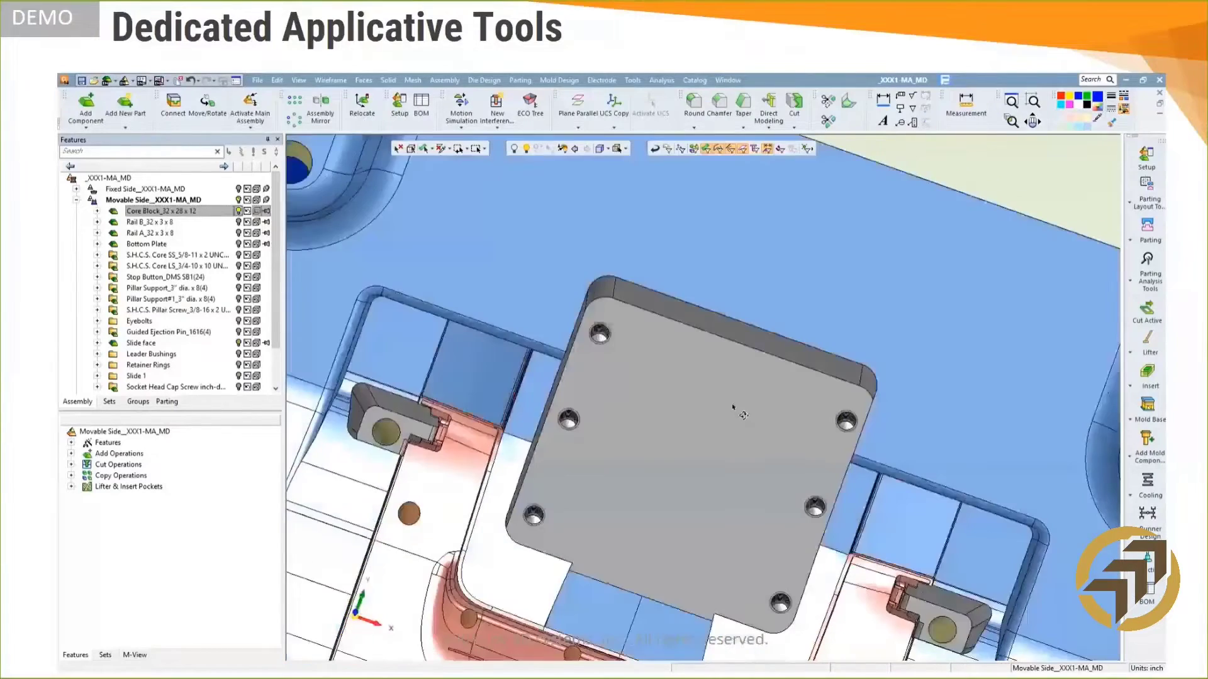
pyautogui.moveTo(732, 407); pyautogui.dragTo(732, 363, button='middle')
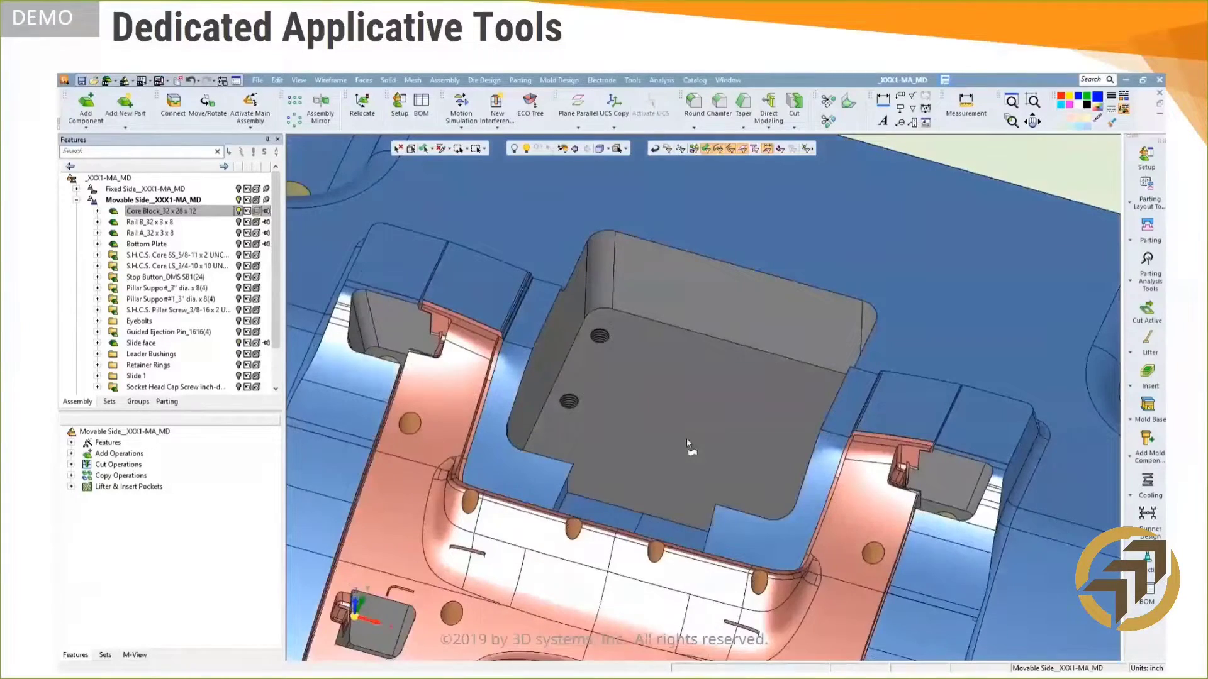
# Show the hidden closed contour sketch around the group of thin ribs on the core block
pyautogui.scroll(-3, 688, 443)
pyautogui.moveTo(734, 566); pyautogui.dragTo(723, 434, button='middle')
pyautogui.scroll(2, 735, 483)
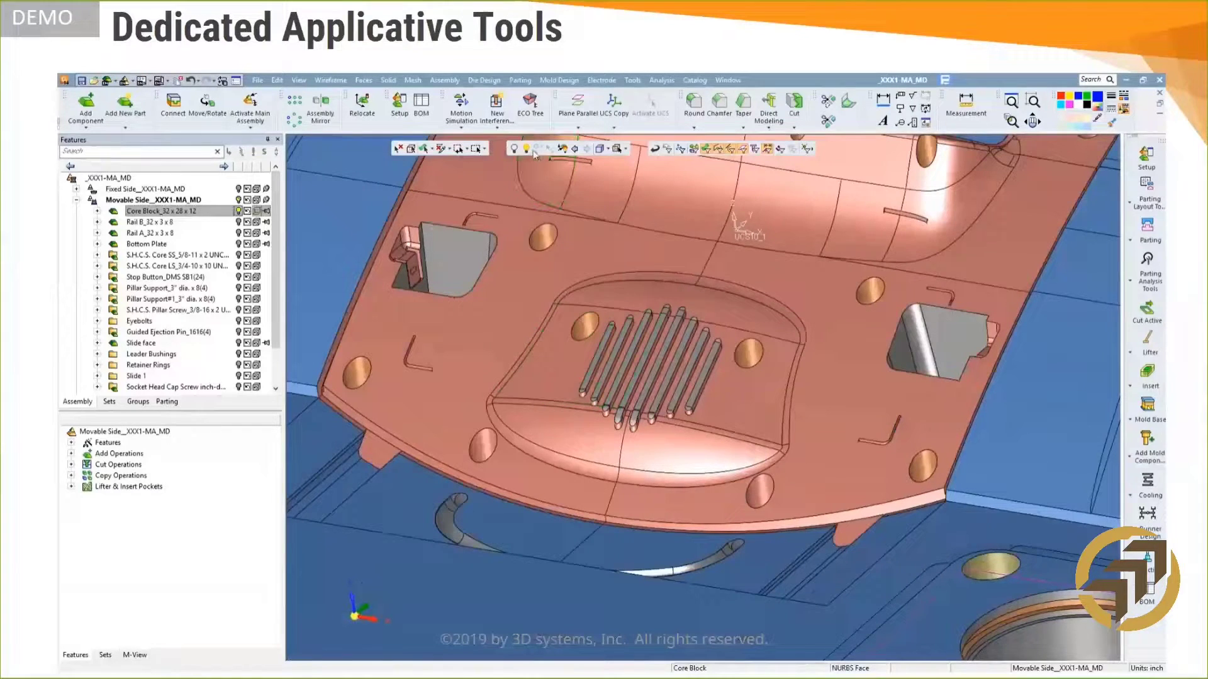
pyautogui.click(532, 152)
pyautogui.click(531, 151)
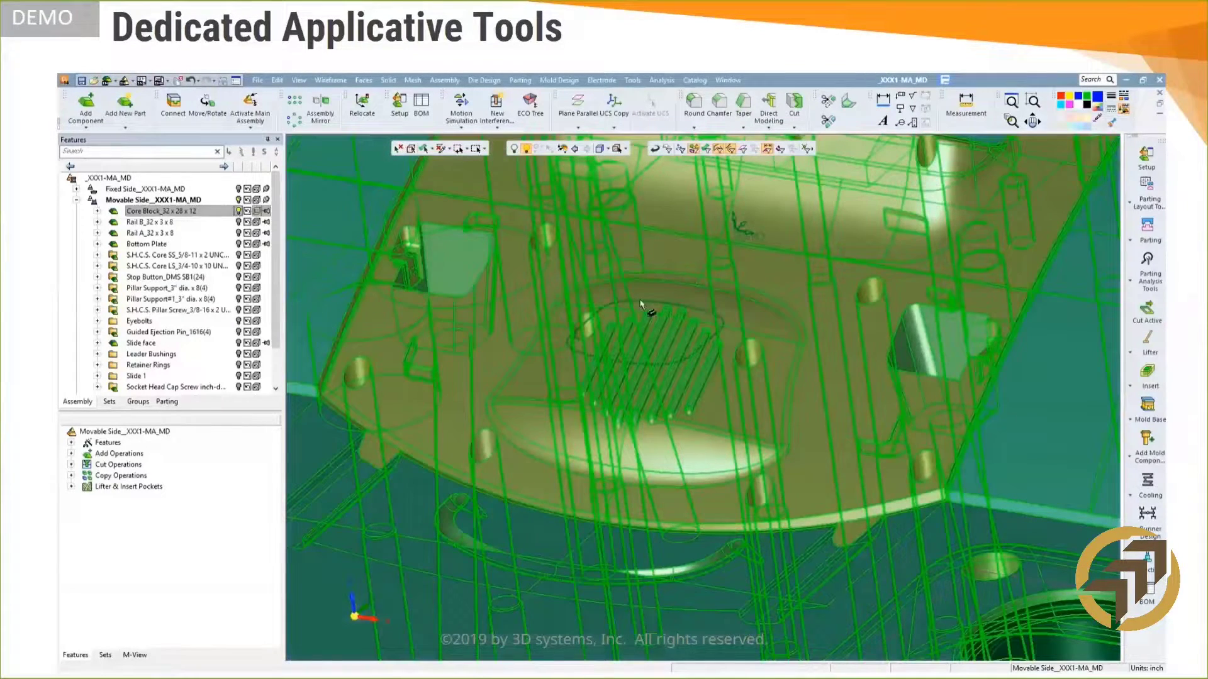
pyautogui.click(640, 304)
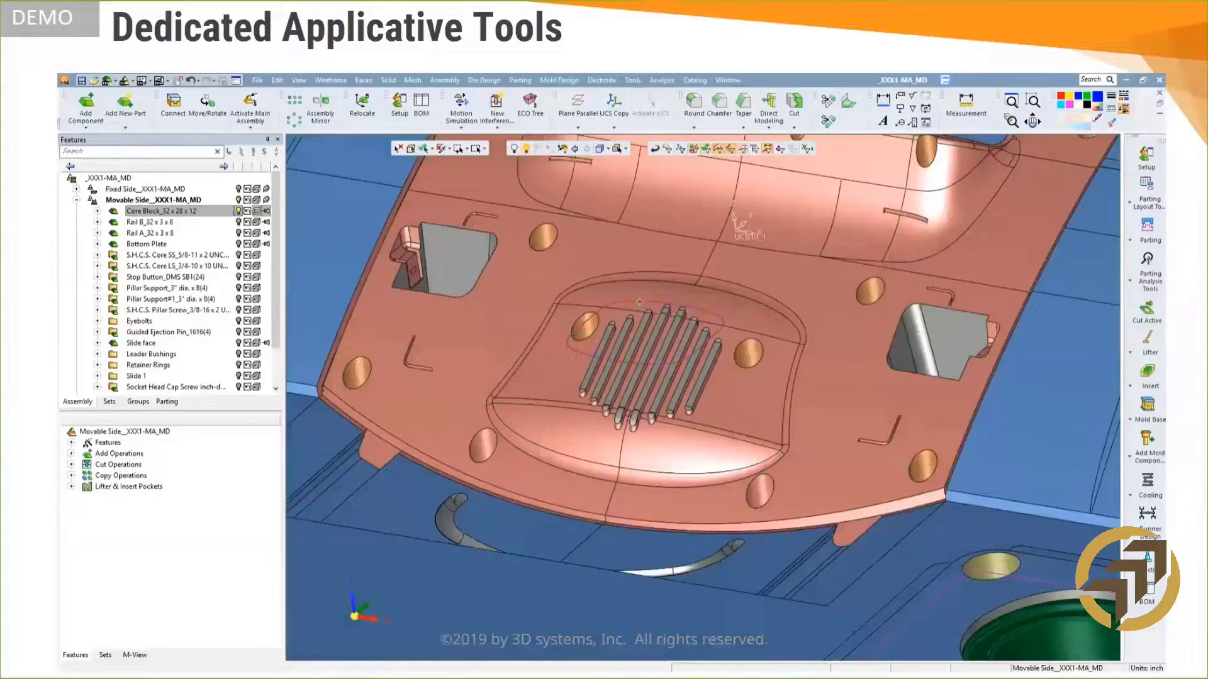
# Add an insert to the movable side from the closed contour around the ribs, using By Delta 2.25 for the primary side, and select it
pyautogui.click(1133, 386)
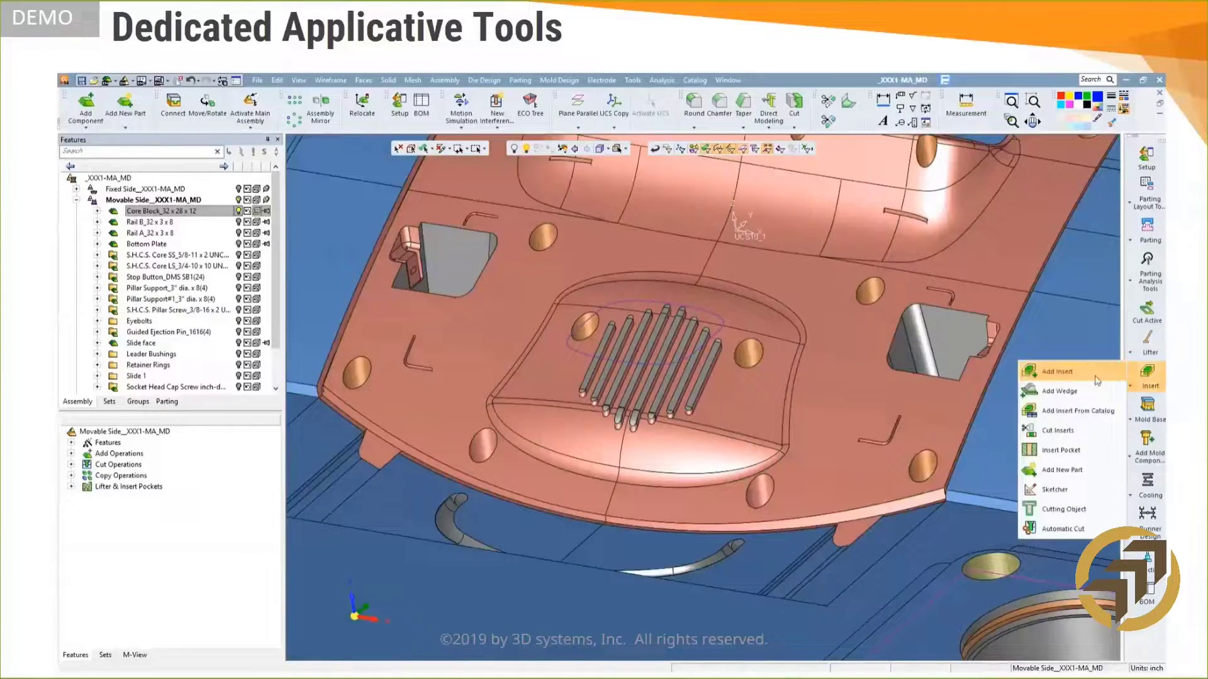
pyautogui.click(1087, 376)
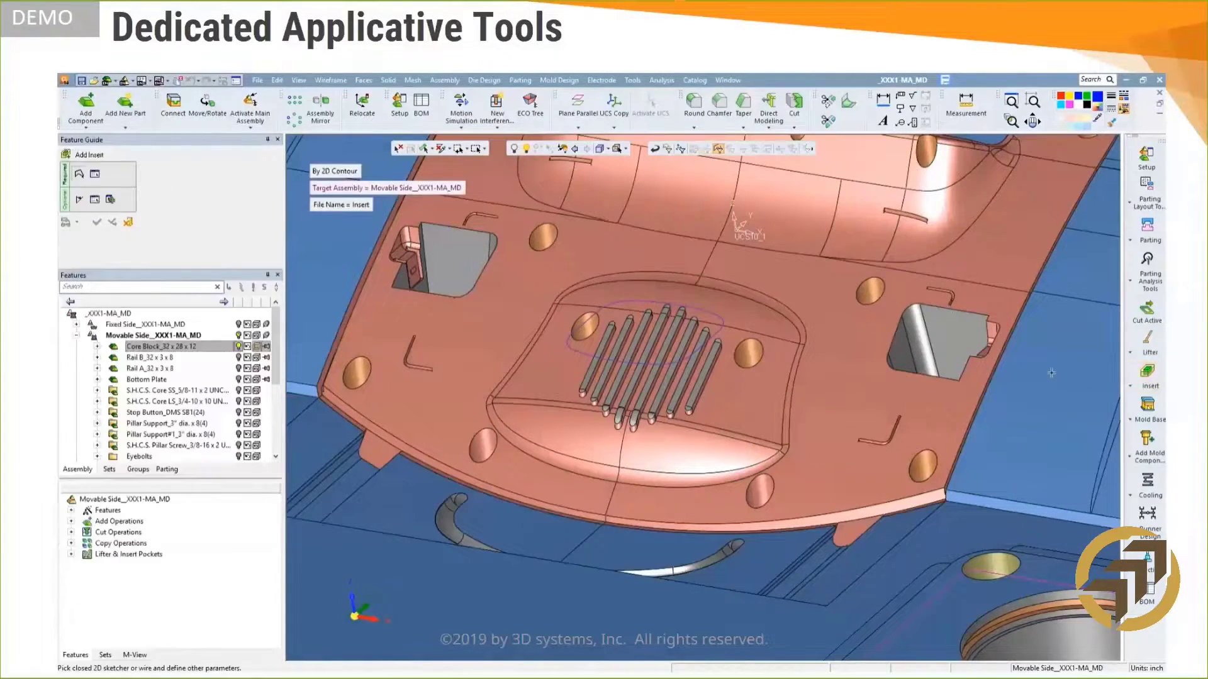
pyautogui.click(673, 277)
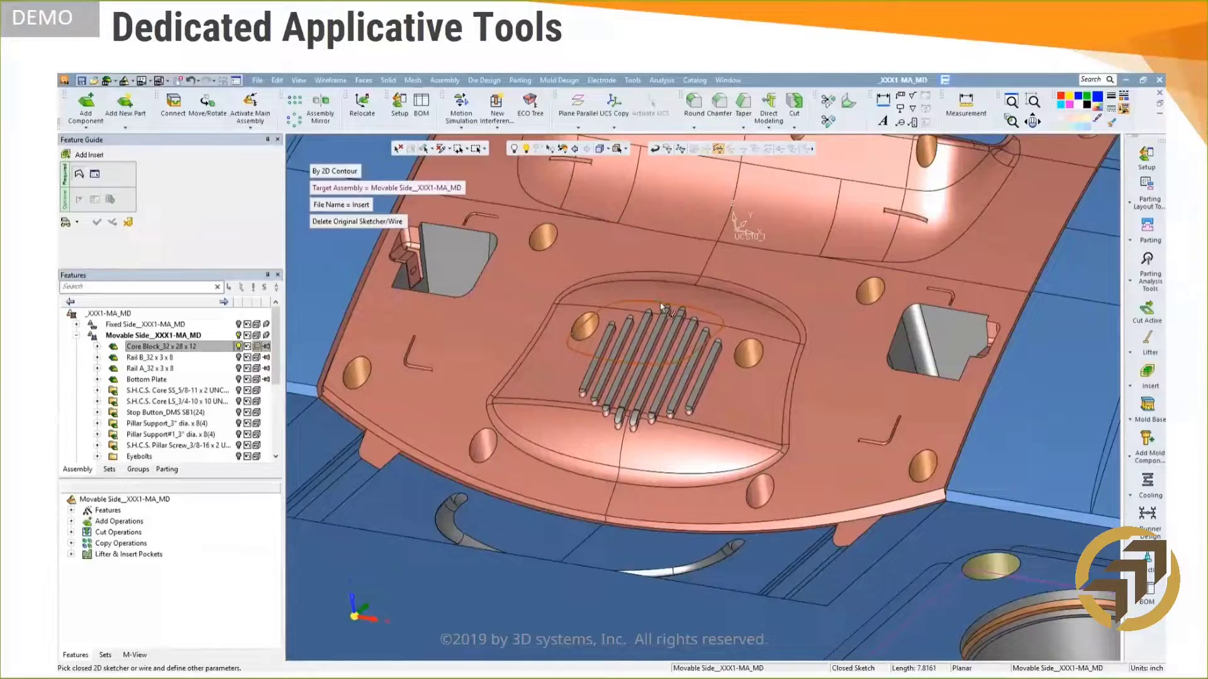
pyautogui.middleClick(673, 278)
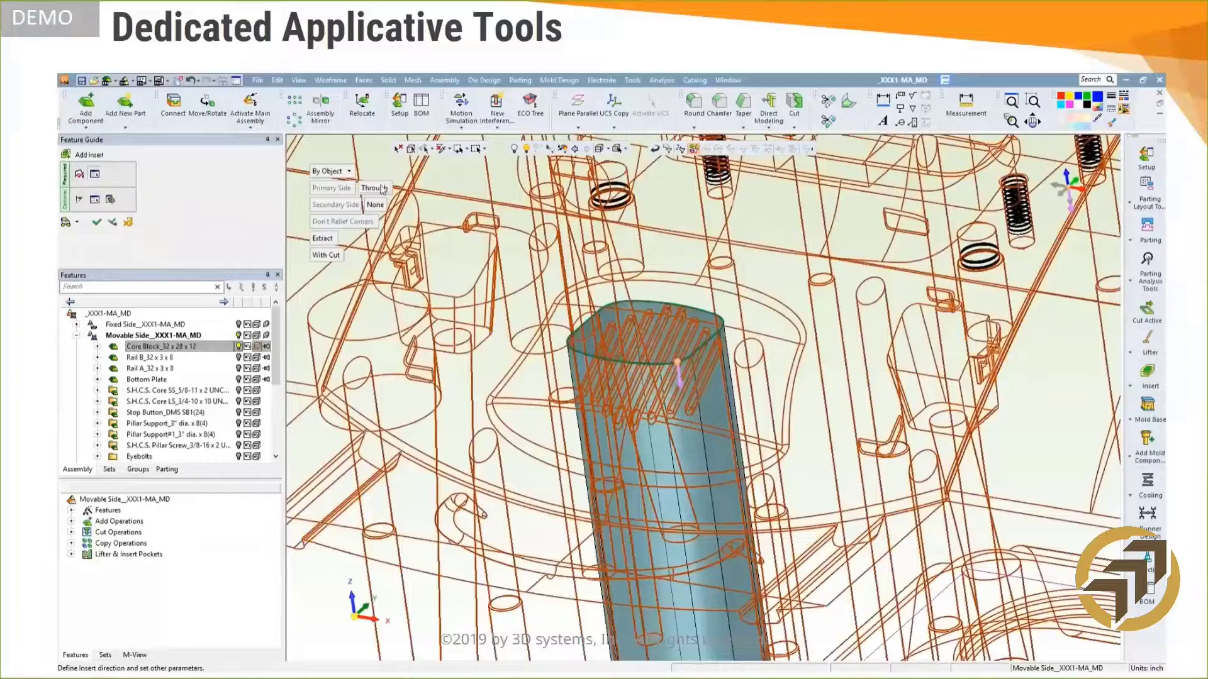
pyautogui.click(379, 188)
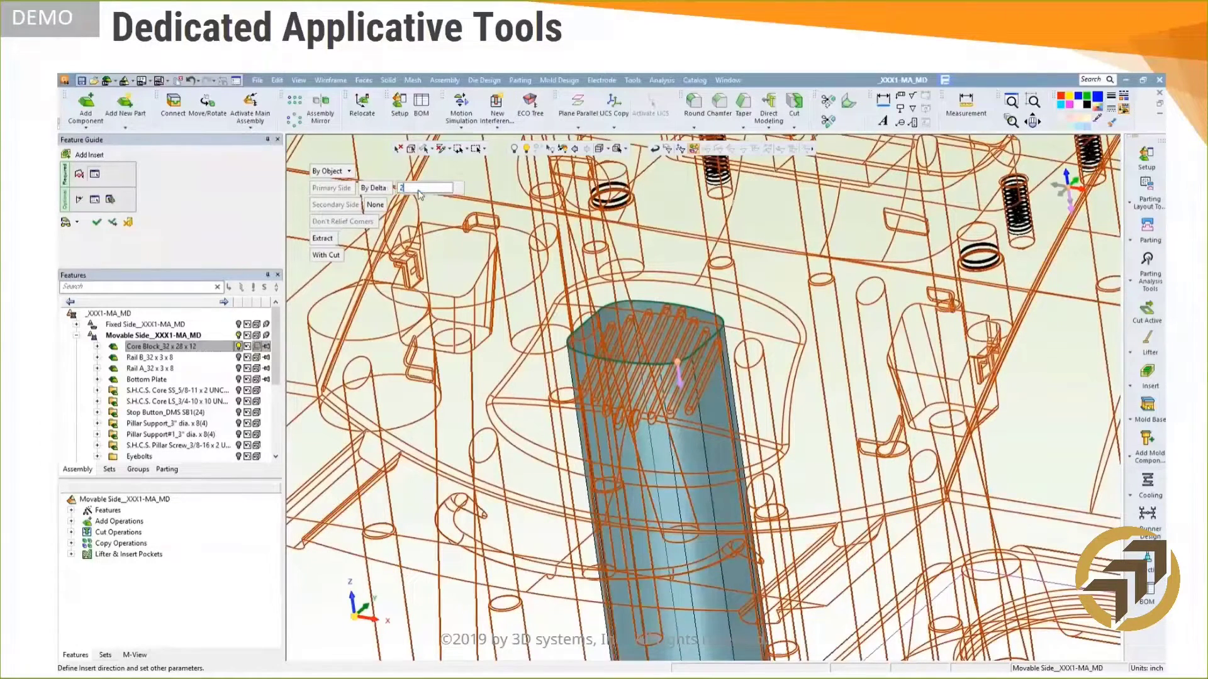
pyautogui.write('.25')
pyautogui.press('Return')
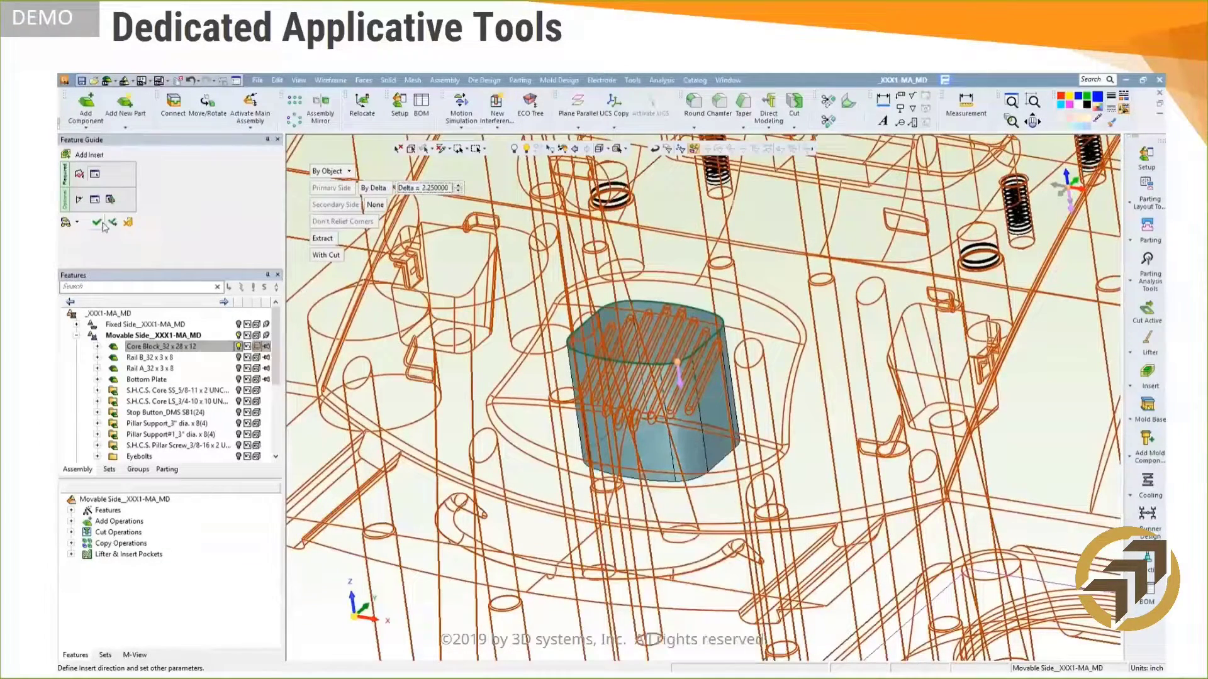
pyautogui.click(97, 222)
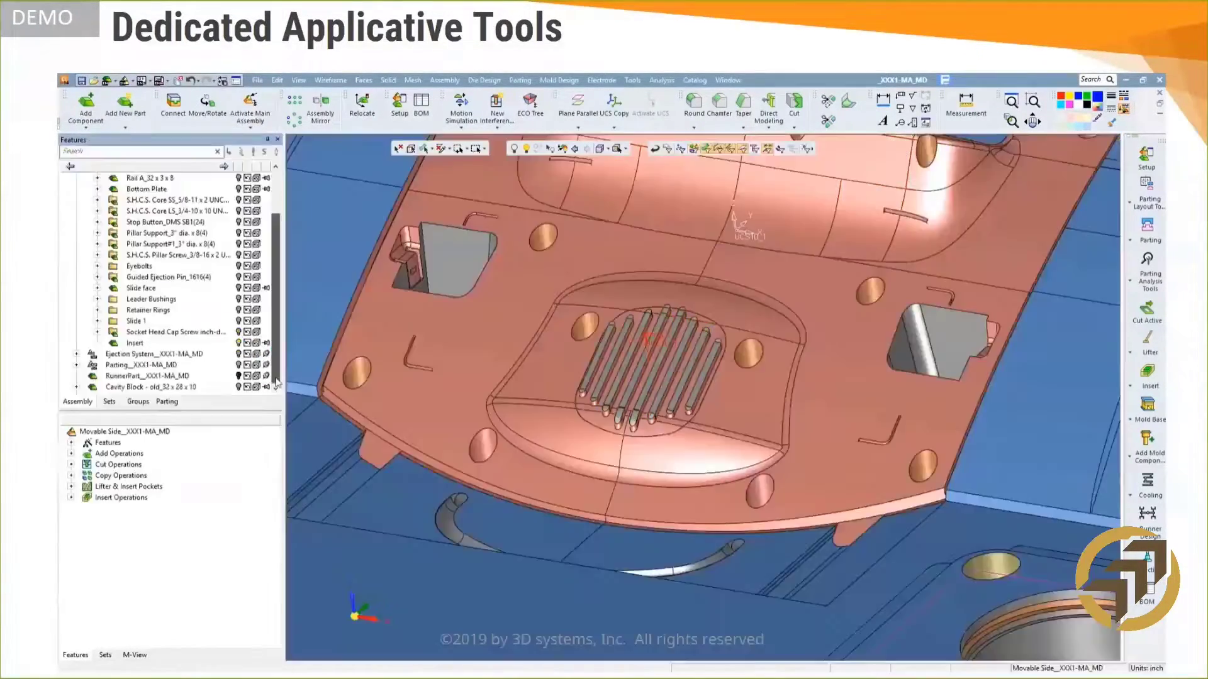
pyautogui.click(135, 344)
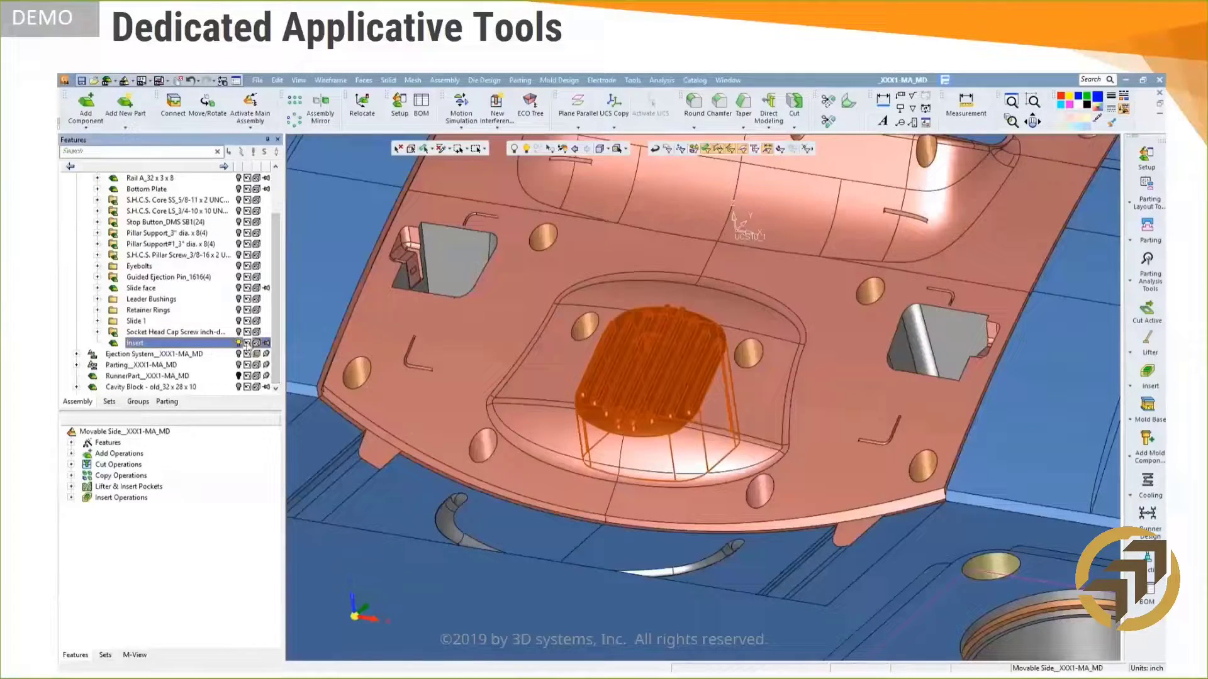
# Color the insert green, then hide it and inspect its pocket in the core block
pyautogui.click(248, 344)
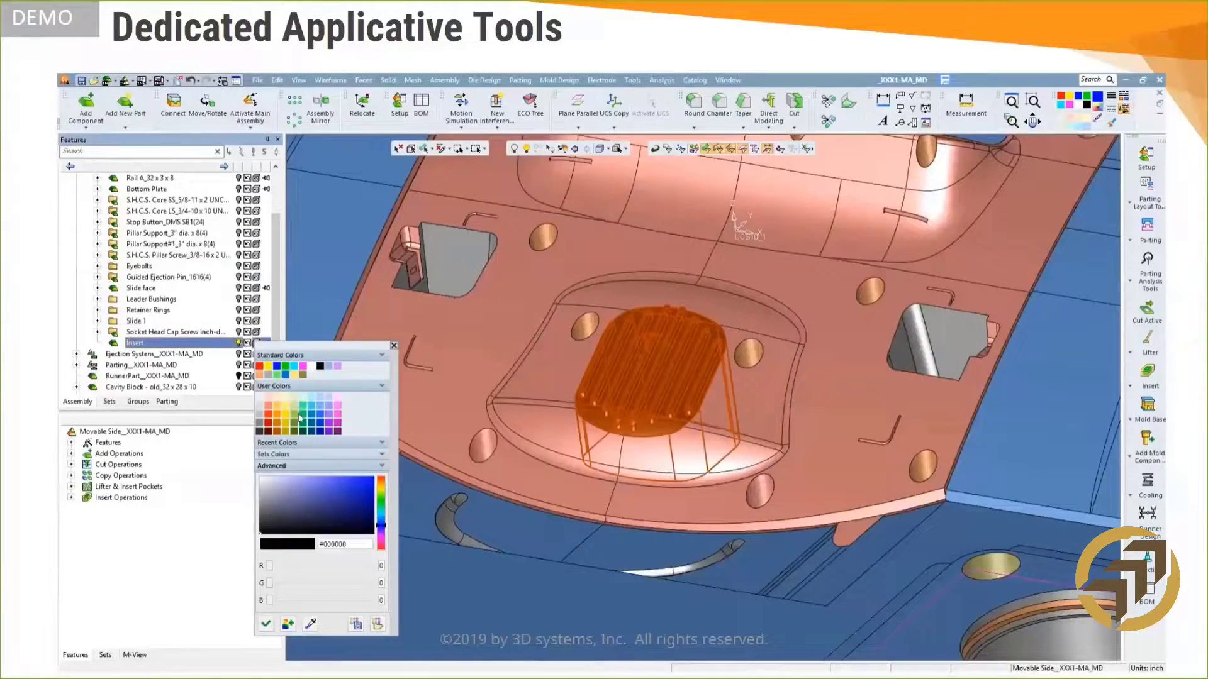
pyautogui.click(298, 419)
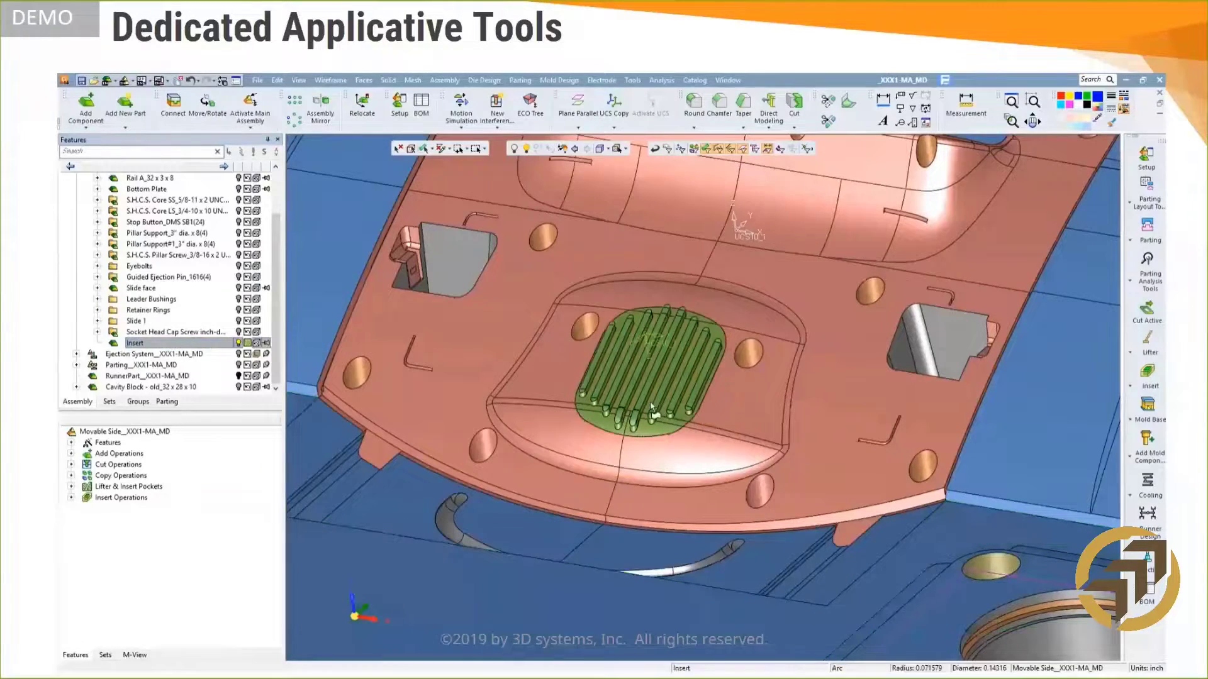
pyautogui.moveTo(661, 390); pyautogui.dragTo(306, 389, button='middle')
pyautogui.click(239, 344)
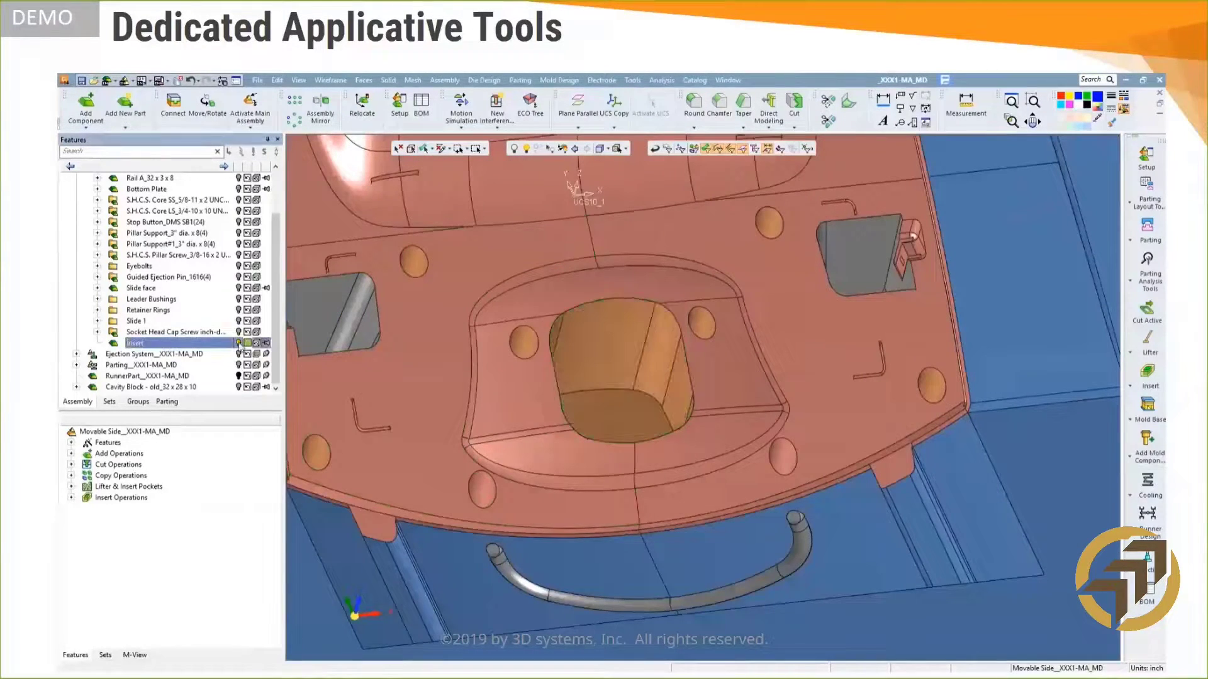
pyautogui.moveTo(602, 397); pyautogui.dragTo(677, 365, button='middle')
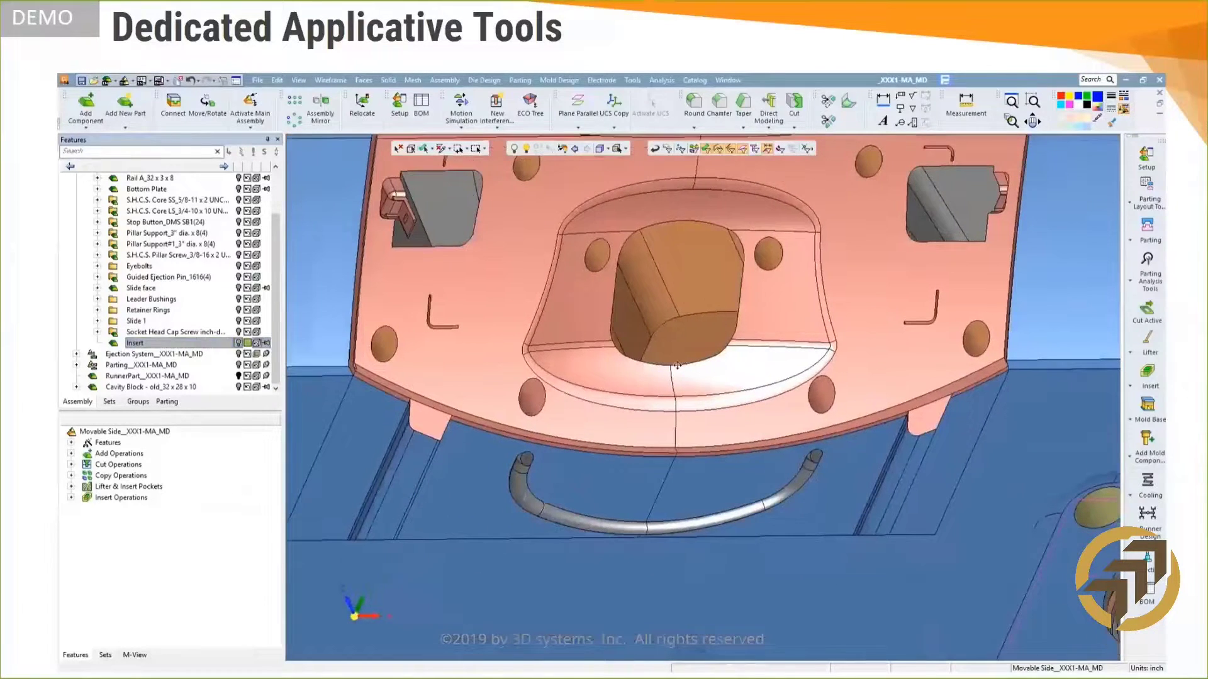
pyautogui.scroll(1, 677, 365)
# Activate the runner part and hide the other components so only it and the Bolster - Split-Work part are displayed
pyautogui.doubleClick(161, 377)
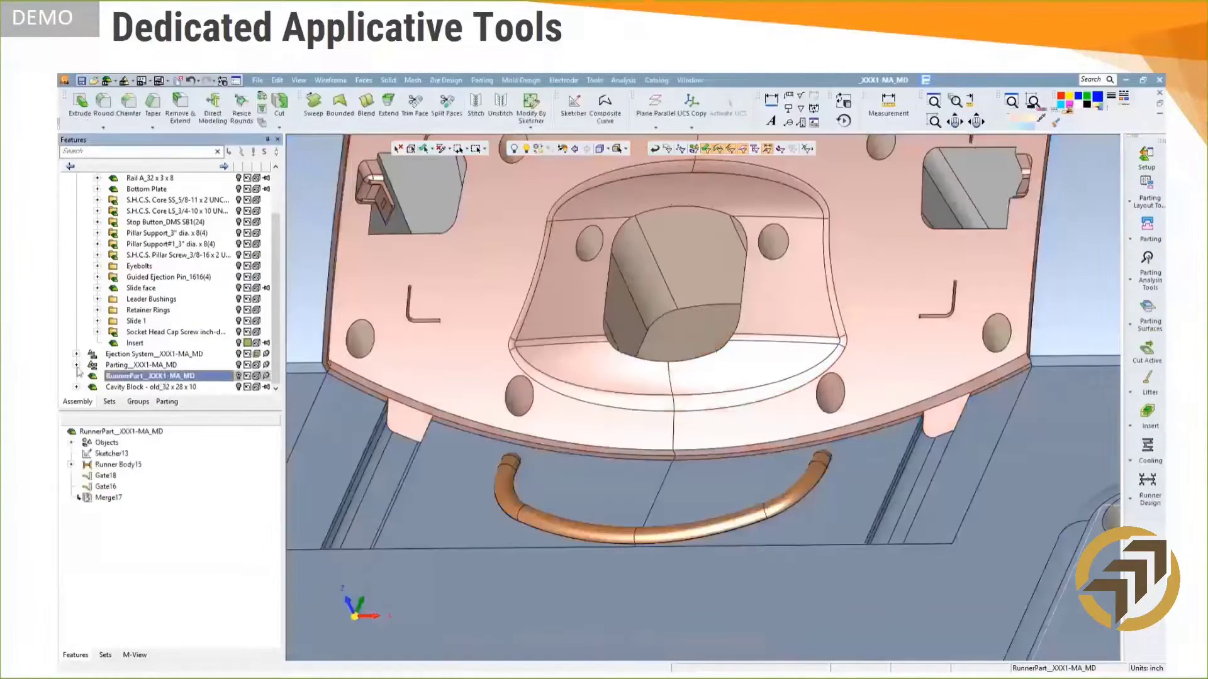
pyautogui.click(76, 366)
pyautogui.rightClick(140, 378)
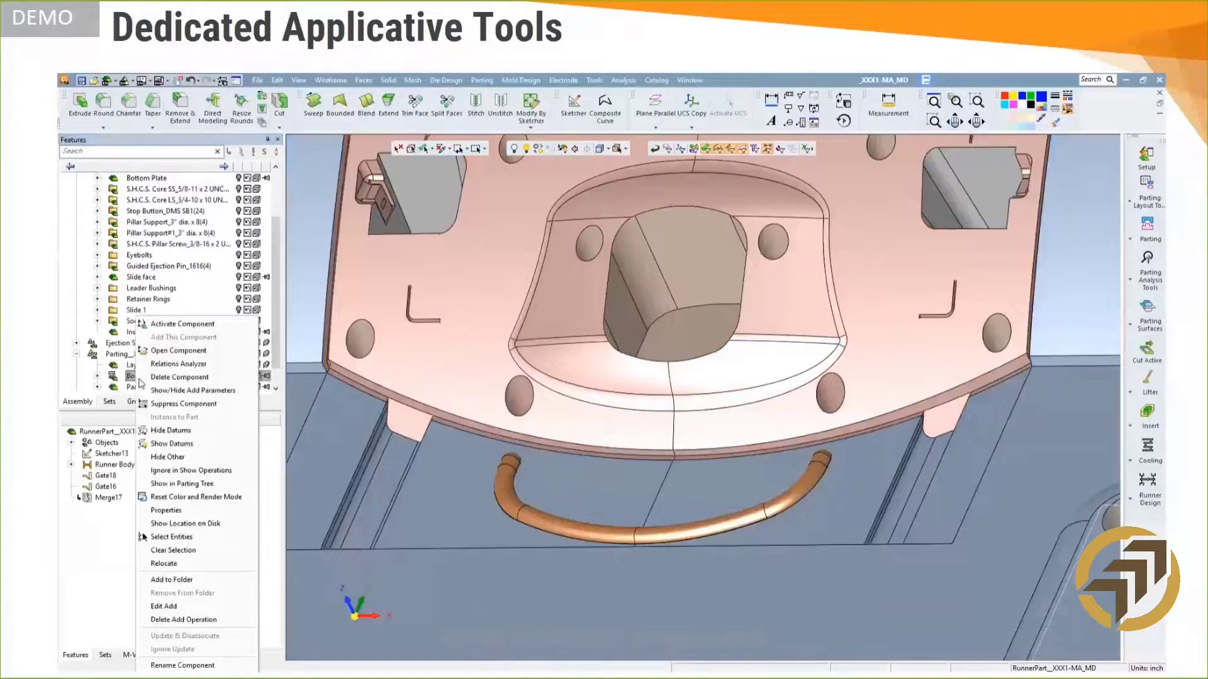
pyautogui.click(157, 461)
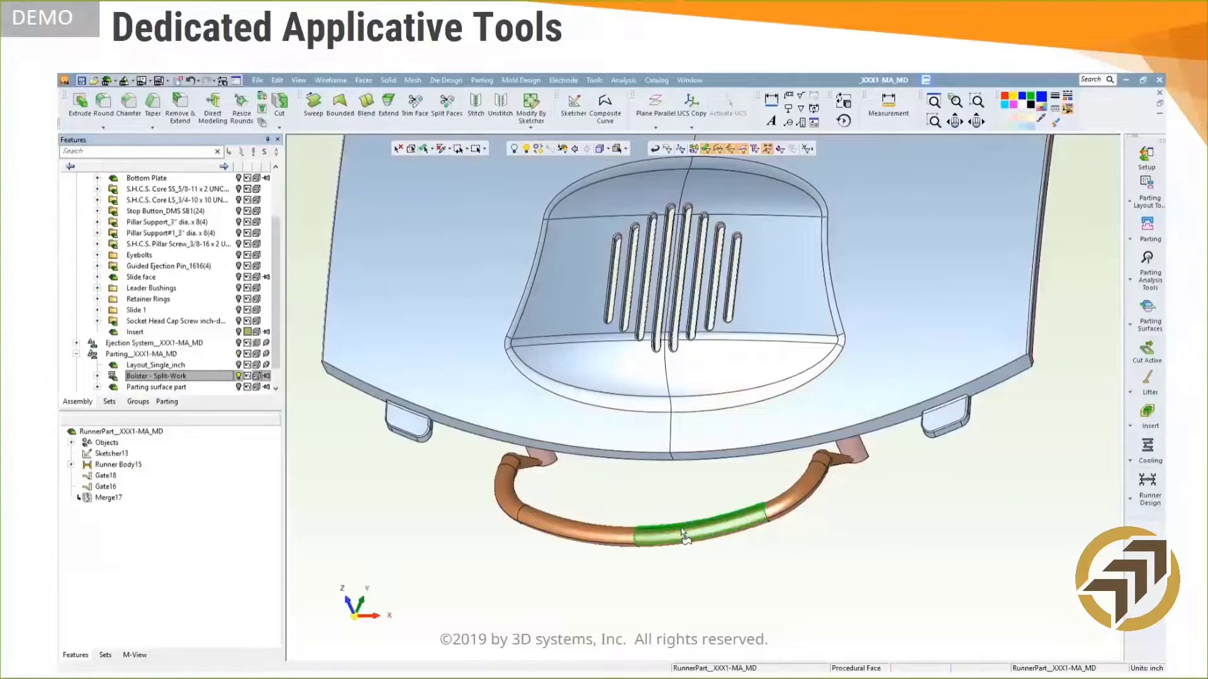
pyautogui.moveTo(674, 535); pyautogui.dragTo(692, 440, button='middle')
# Open the runner body feature, review the available runner cross sections, and leave it without changes
pyautogui.rightClick(122, 467)
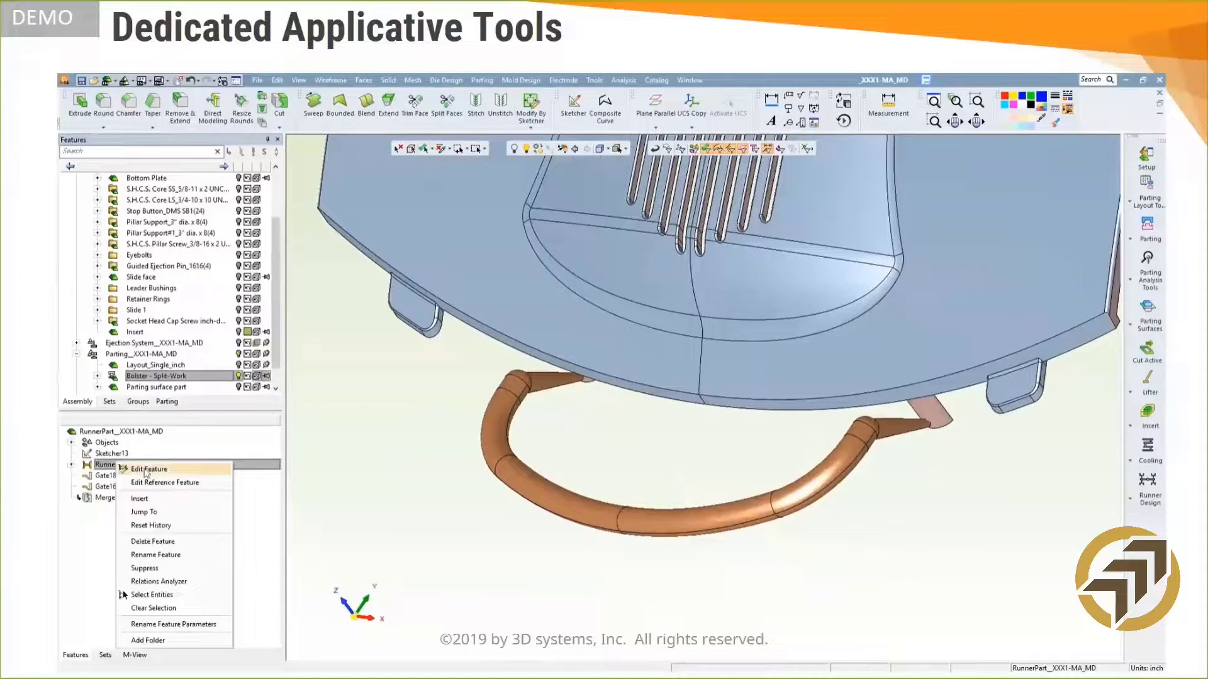
pyautogui.click(135, 469)
pyautogui.click(338, 194)
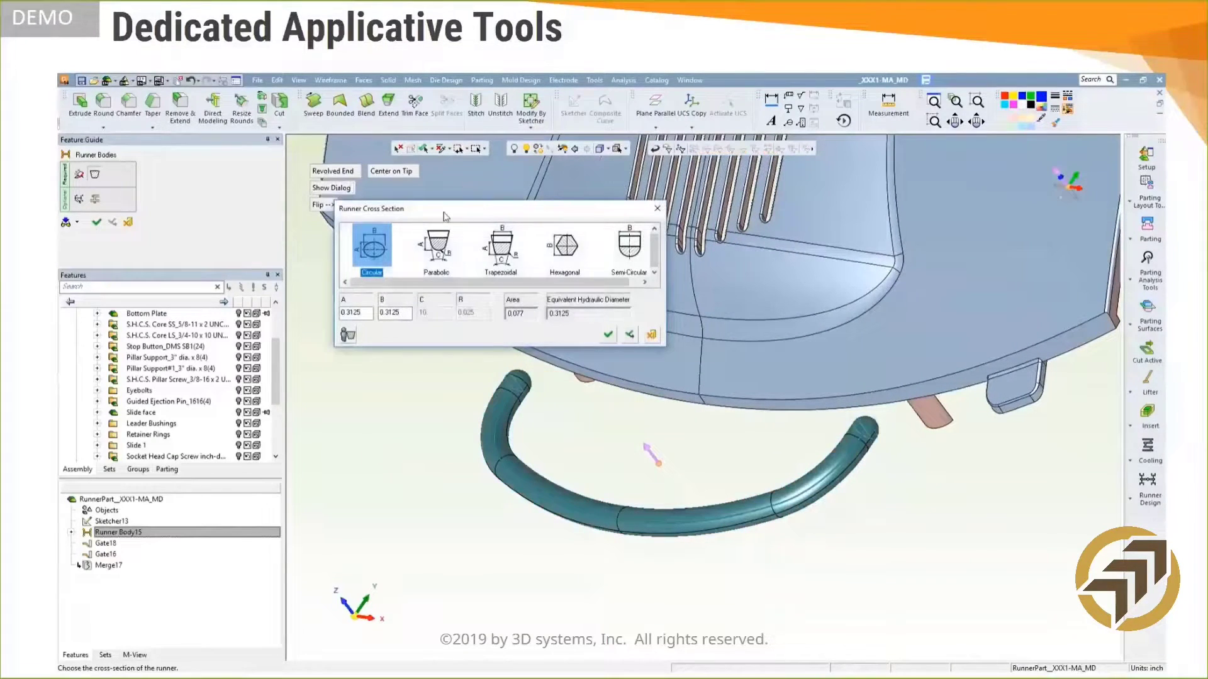
pyautogui.moveTo(465, 278); pyautogui.dragTo(476, 280)
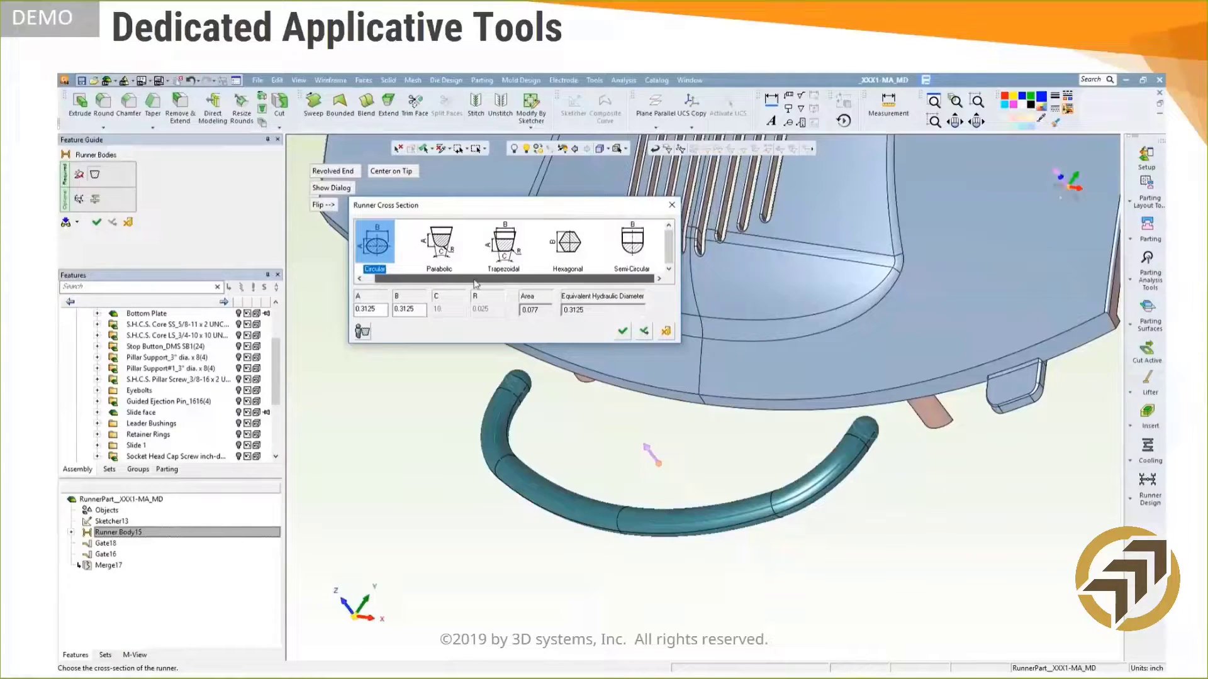
pyautogui.click(644, 331)
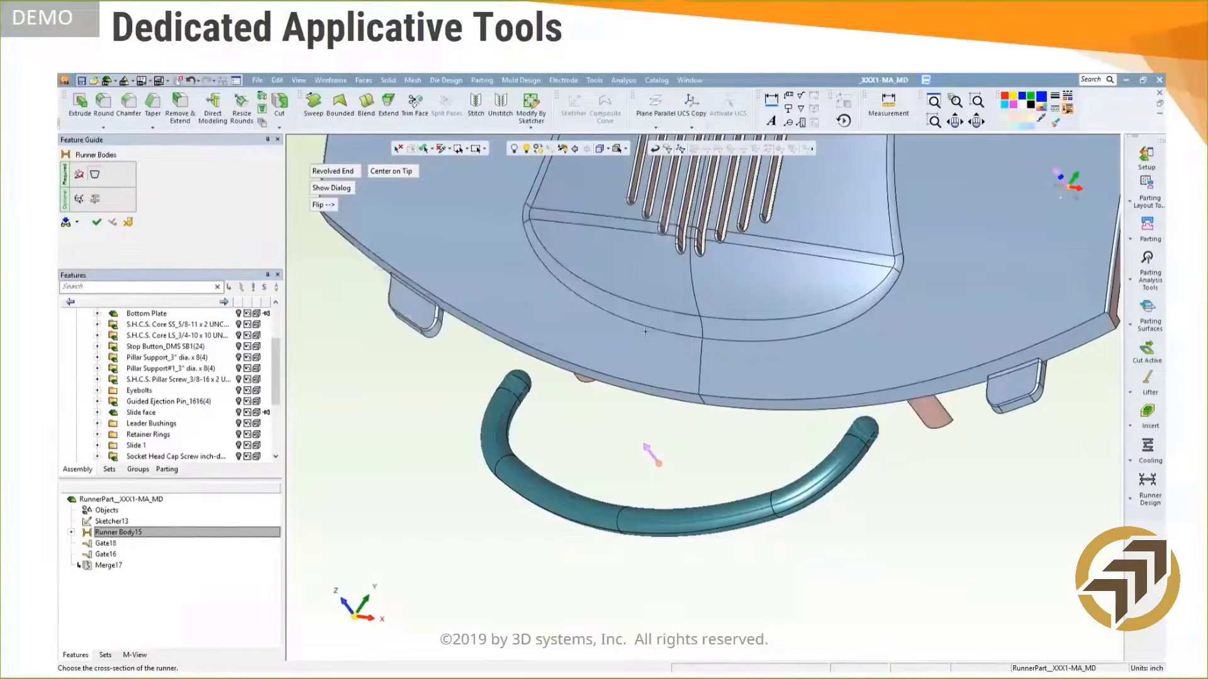
pyautogui.click(128, 222)
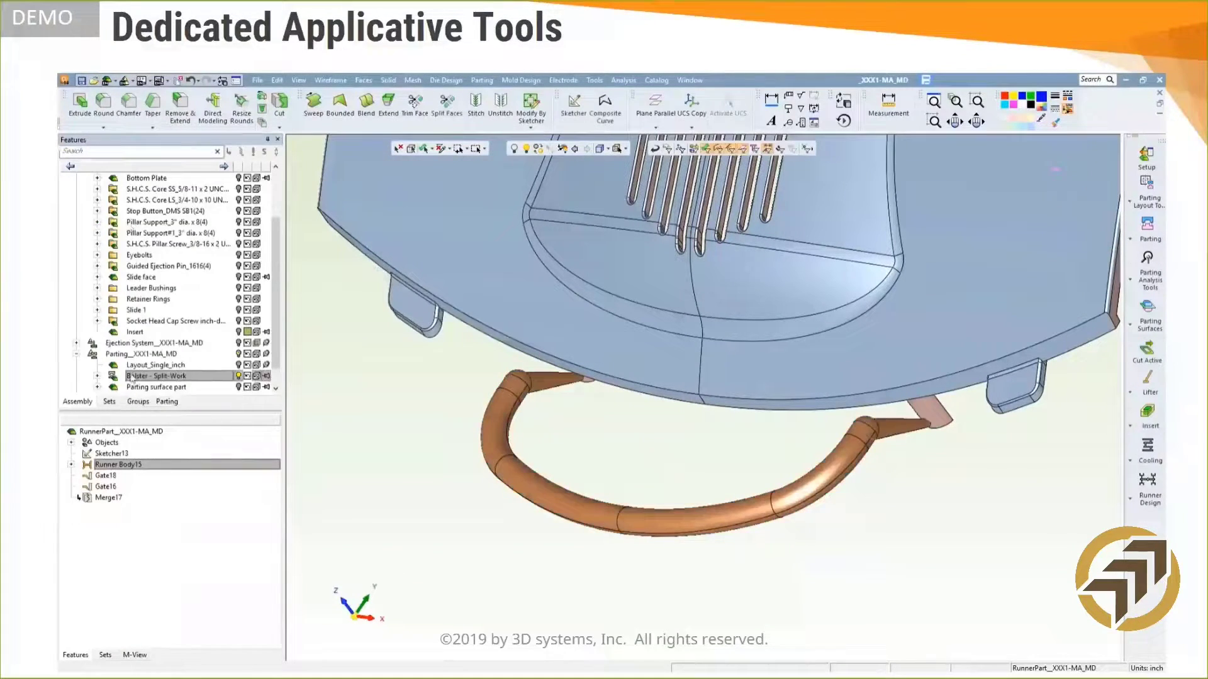
# Edit Gate16, change its type to Curved Tunnel Gate, and define its spine by Point And Direction
pyautogui.rightClick(101, 491)
pyautogui.click(136, 495)
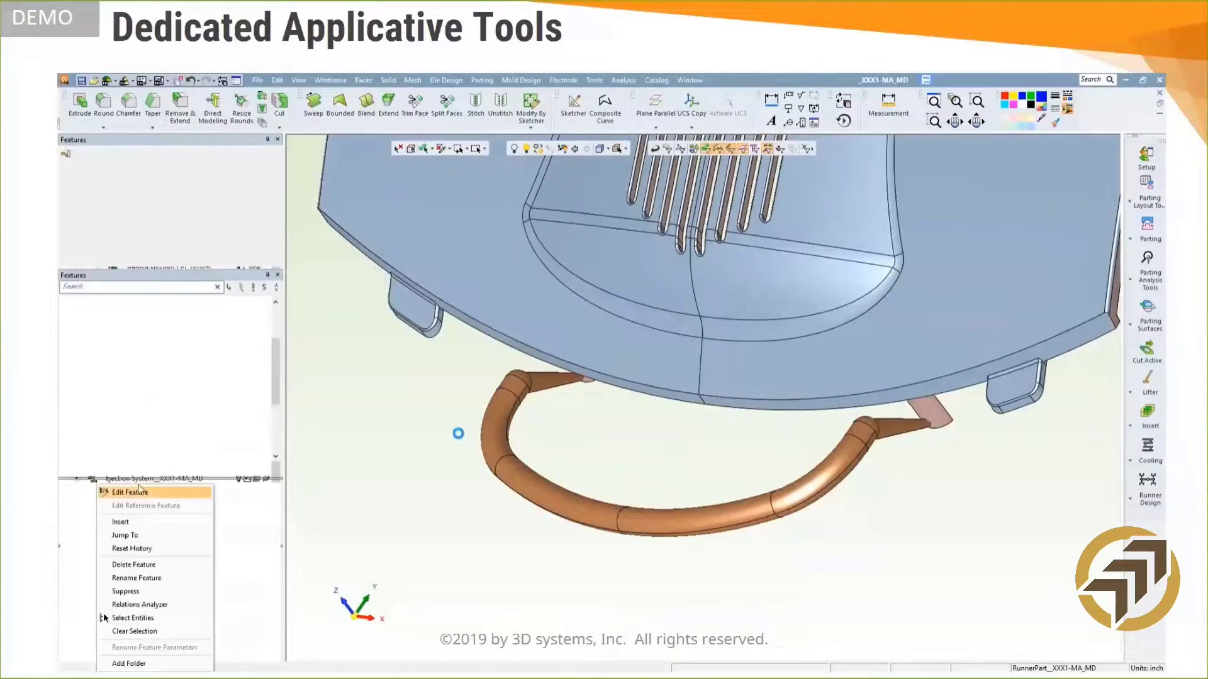
pyautogui.scroll(5, 799, 468)
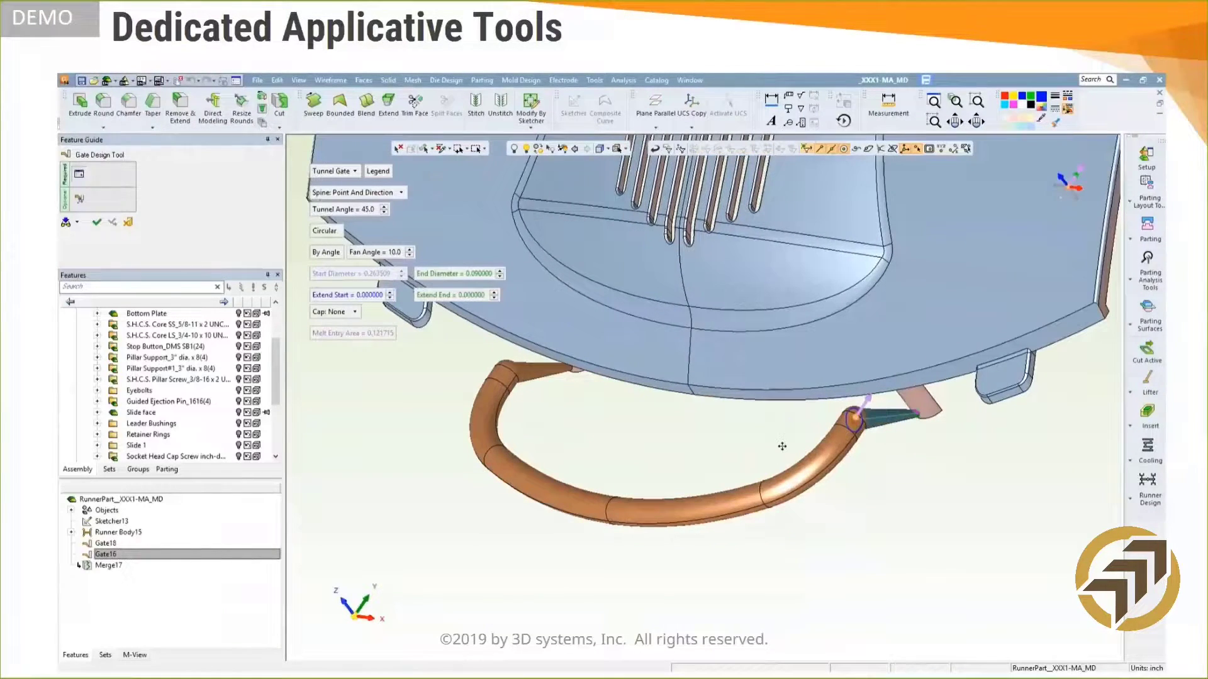
pyautogui.moveTo(771, 417); pyautogui.dragTo(690, 388, button='middle')
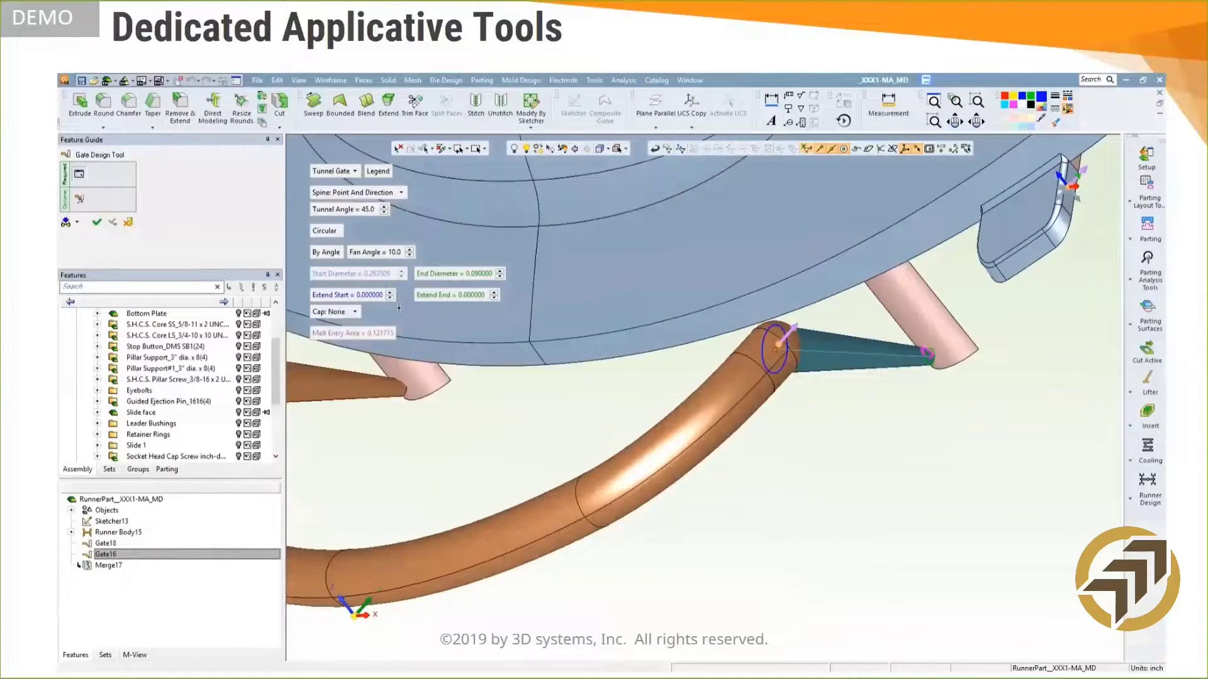
pyautogui.click(333, 171)
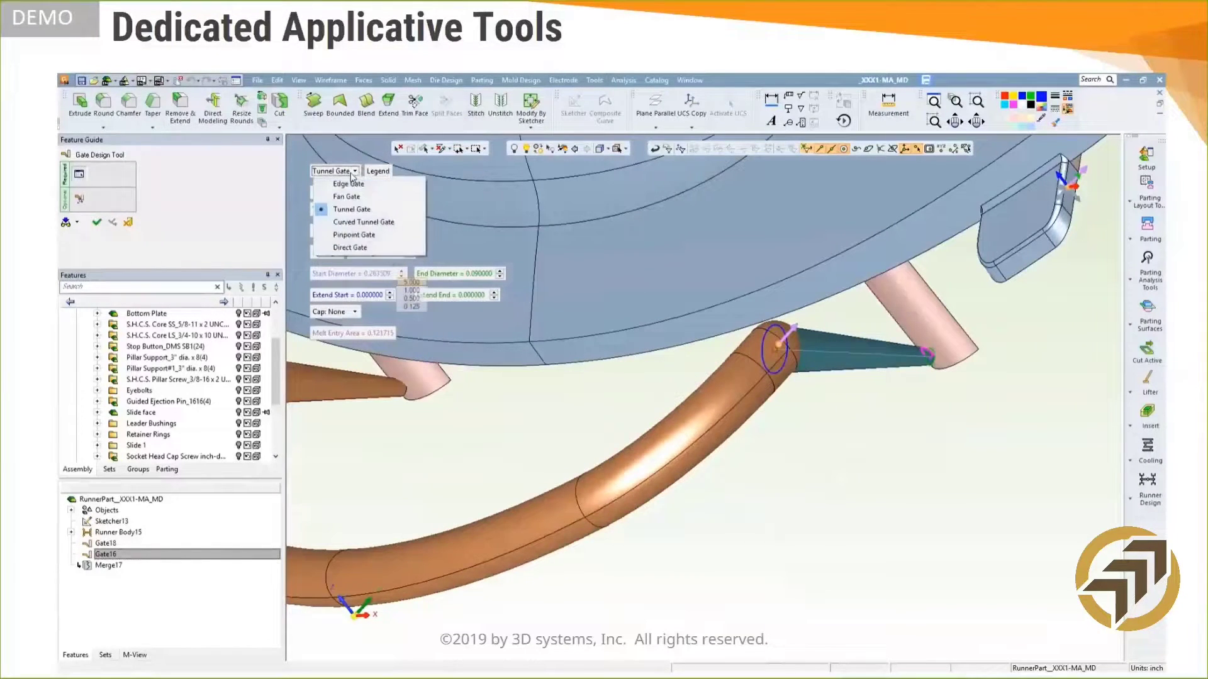
pyautogui.click(359, 222)
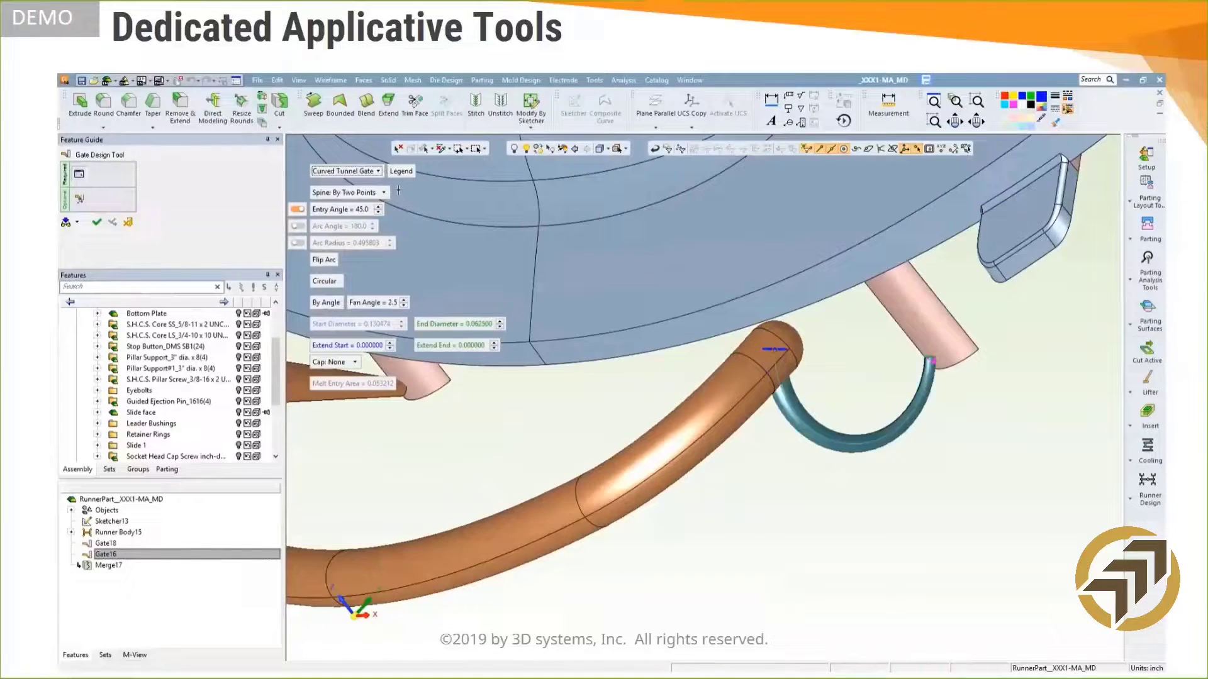
pyautogui.click(380, 192)
pyautogui.click(371, 204)
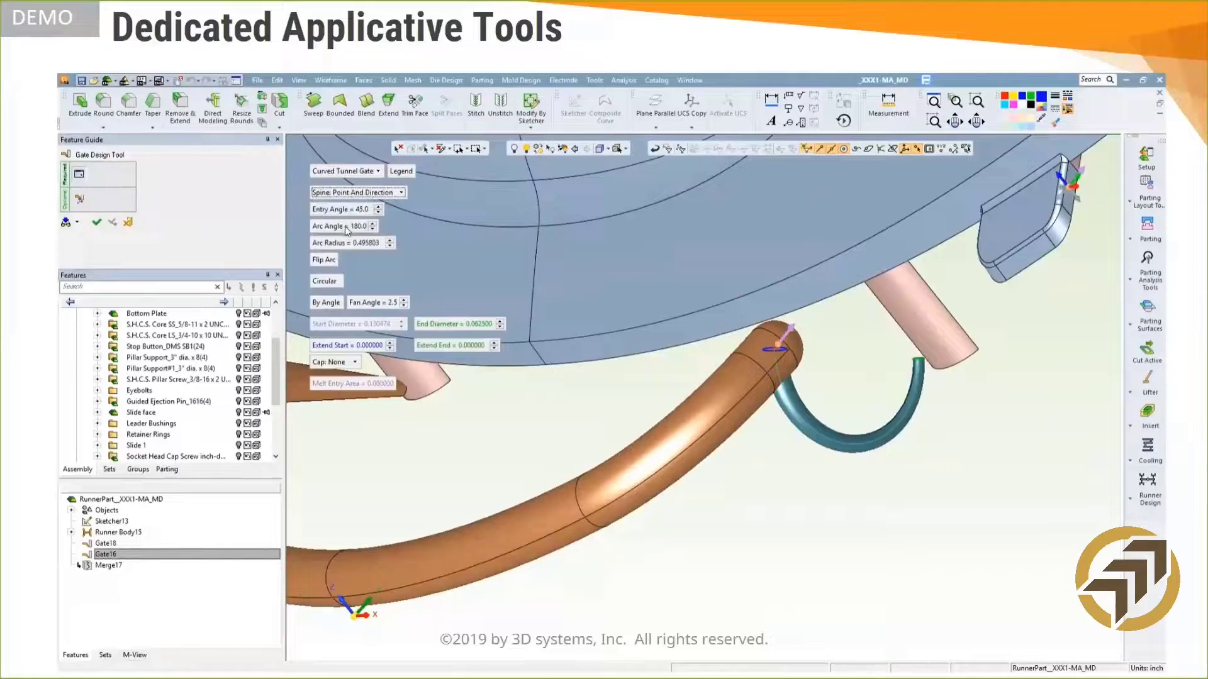
# Set the curved gate's arc angle to 130 and fan angle to 10, then accept the gate
pyautogui.click(345, 227)
pyautogui.write('130')
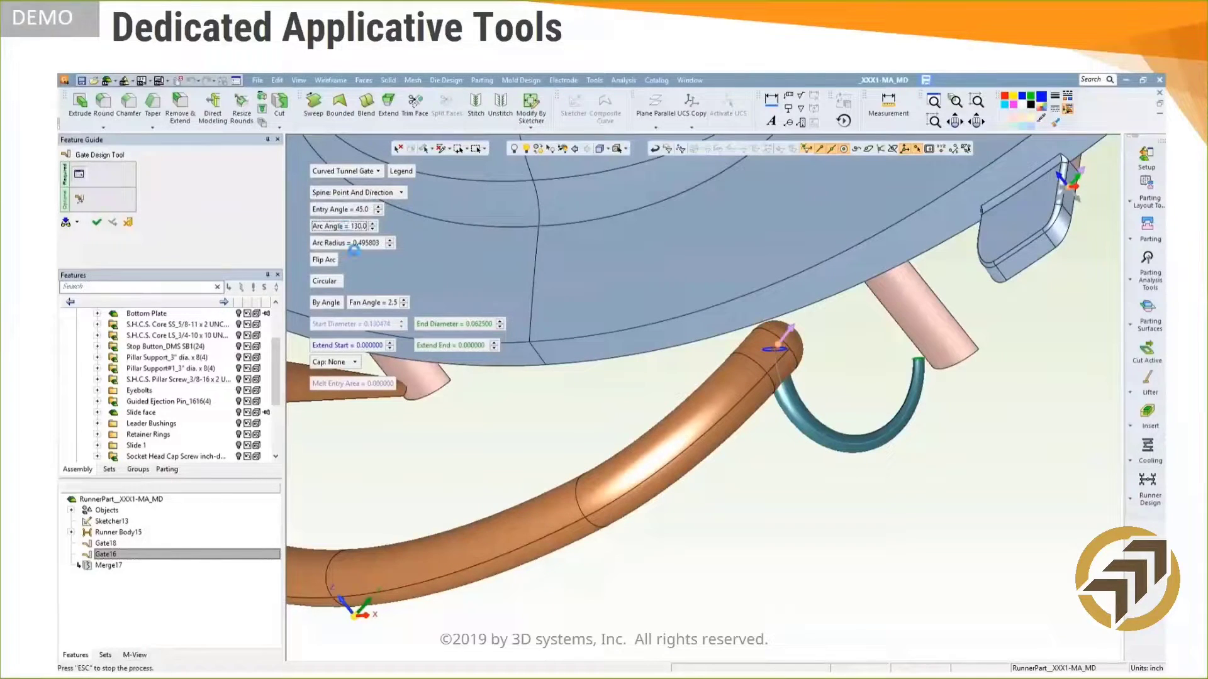
pyautogui.click(376, 302)
pyautogui.write('1')
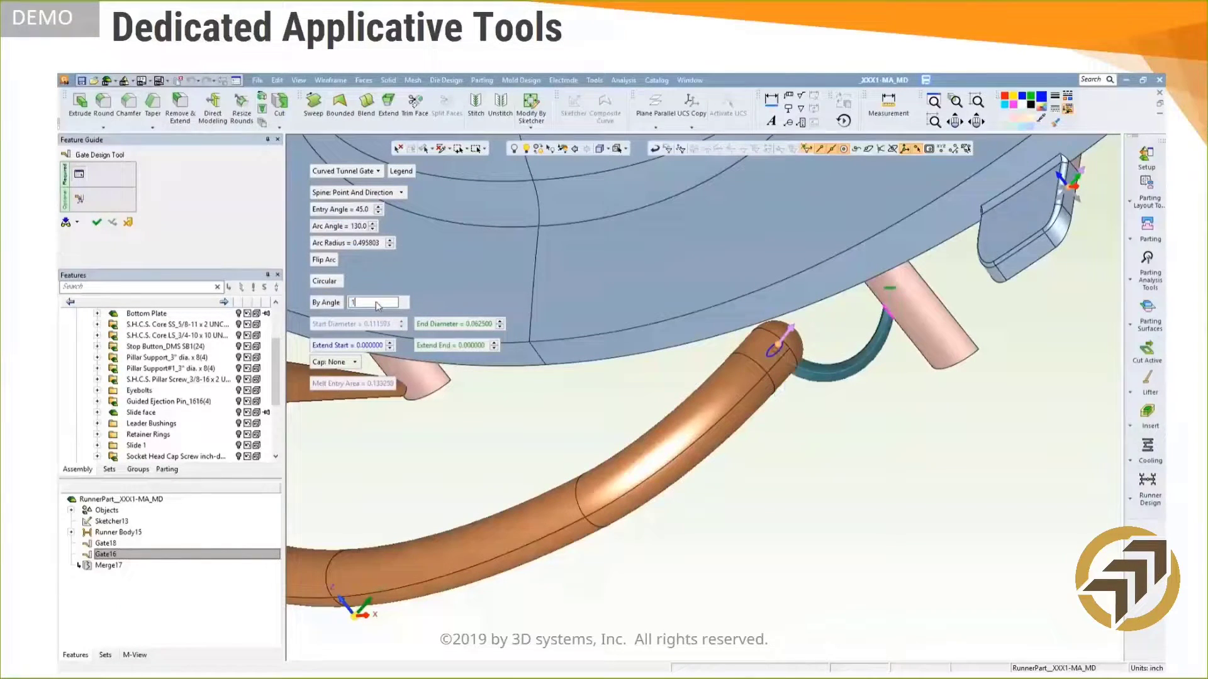
pyautogui.write('0')
pyautogui.press('Return')
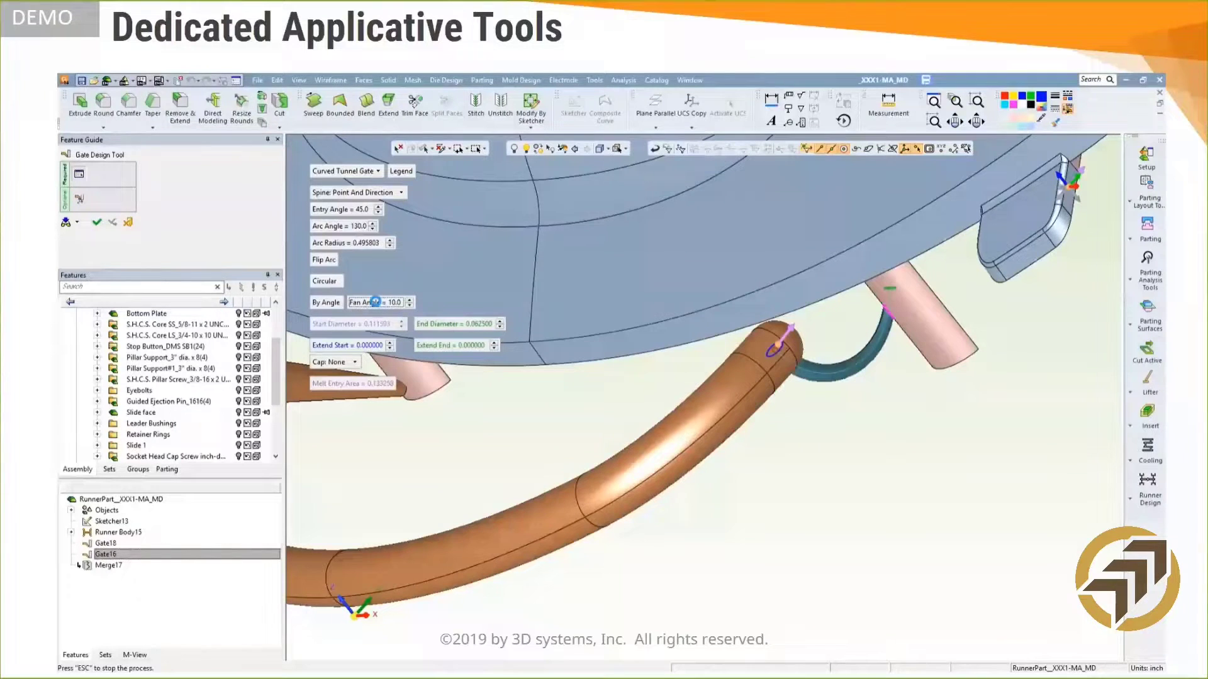
pyautogui.moveTo(818, 371); pyautogui.dragTo(698, 432, button='middle')
pyautogui.scroll(3, 825, 362)
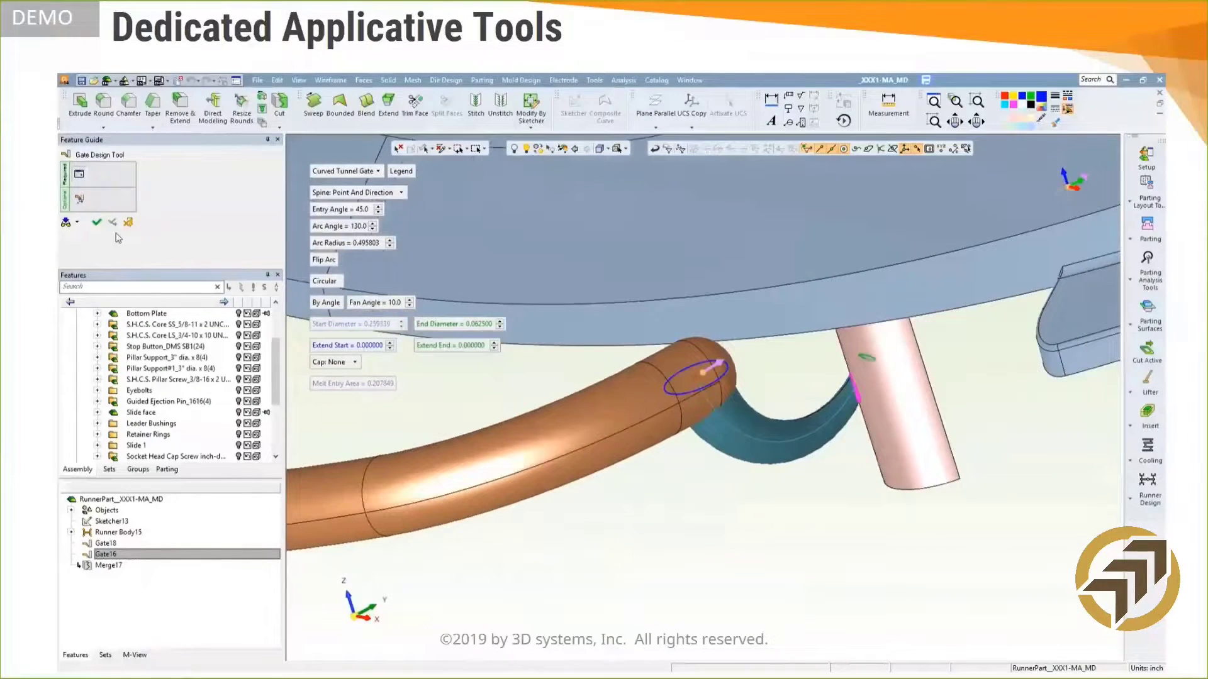
pyautogui.click(96, 223)
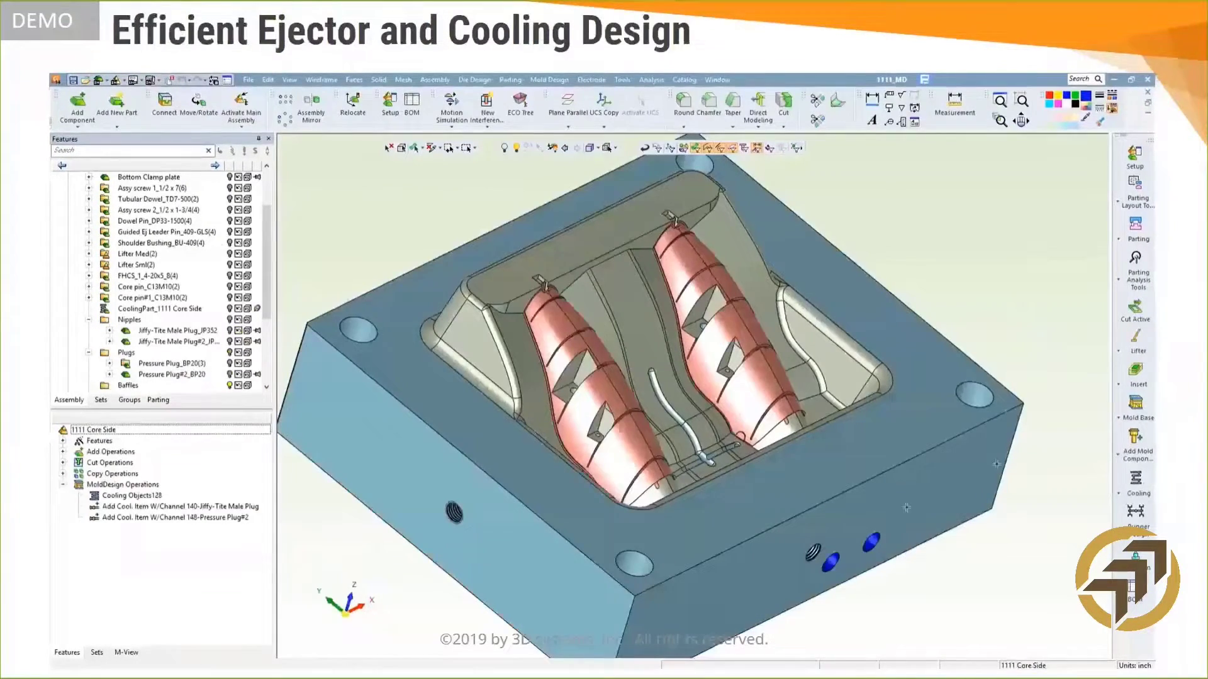
# Make the core side block transparent and inspect the cooling channels inside it
pyautogui.scroll(3, 900, 503)
pyautogui.moveTo(899, 504); pyautogui.dragTo(794, 479, button='middle')
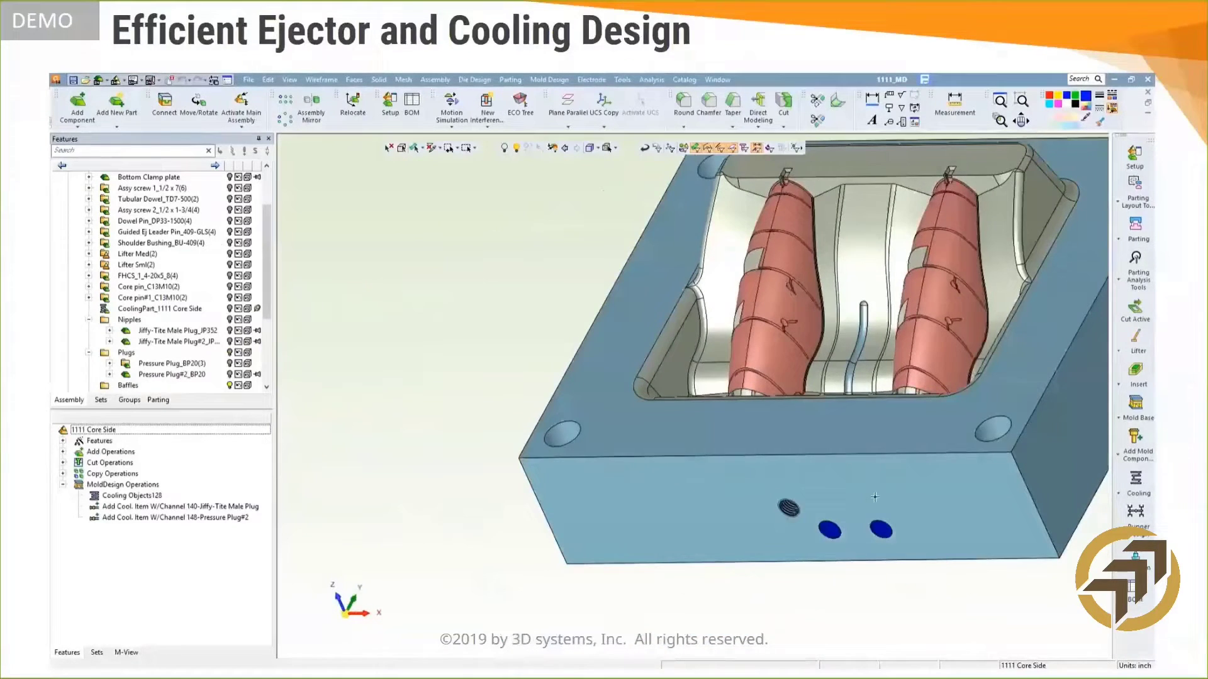
pyautogui.moveTo(942, 465); pyautogui.dragTo(761, 499, button='middle')
pyautogui.click(590, 148)
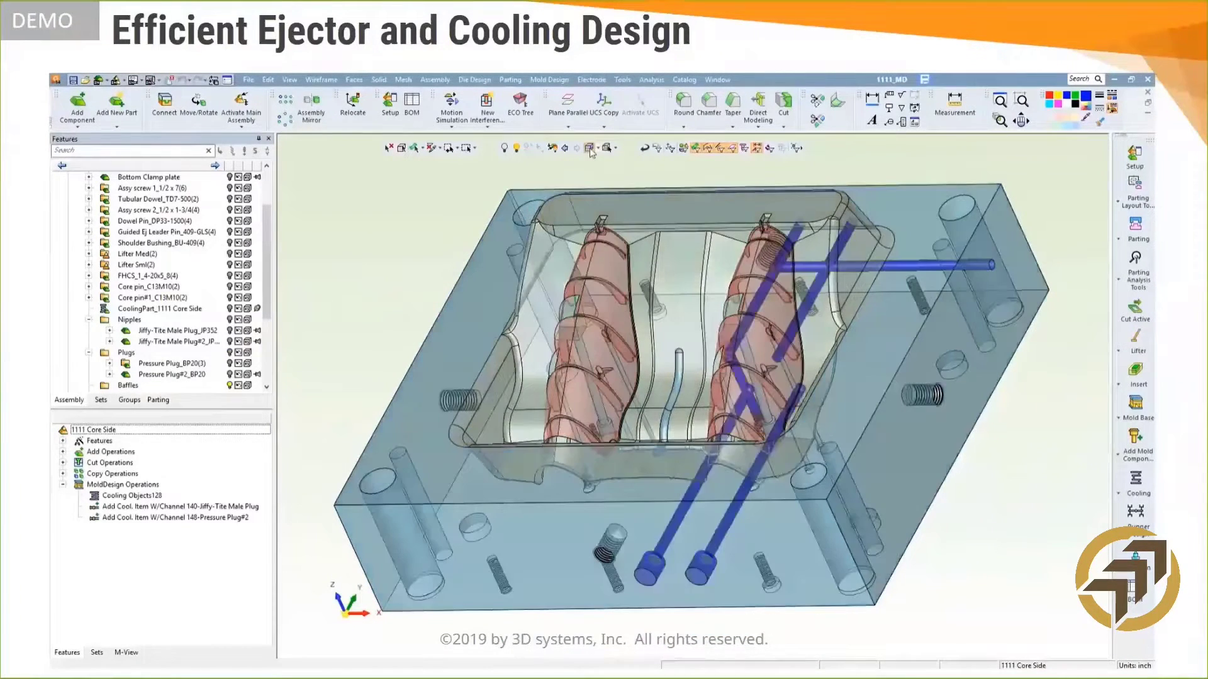
pyautogui.moveTo(953, 536); pyautogui.dragTo(939, 539, button='middle')
# Add a cooling item with channel from the DME inch catalog, using the BB Straight Plug Baffle record BB406
pyautogui.click(1120, 496)
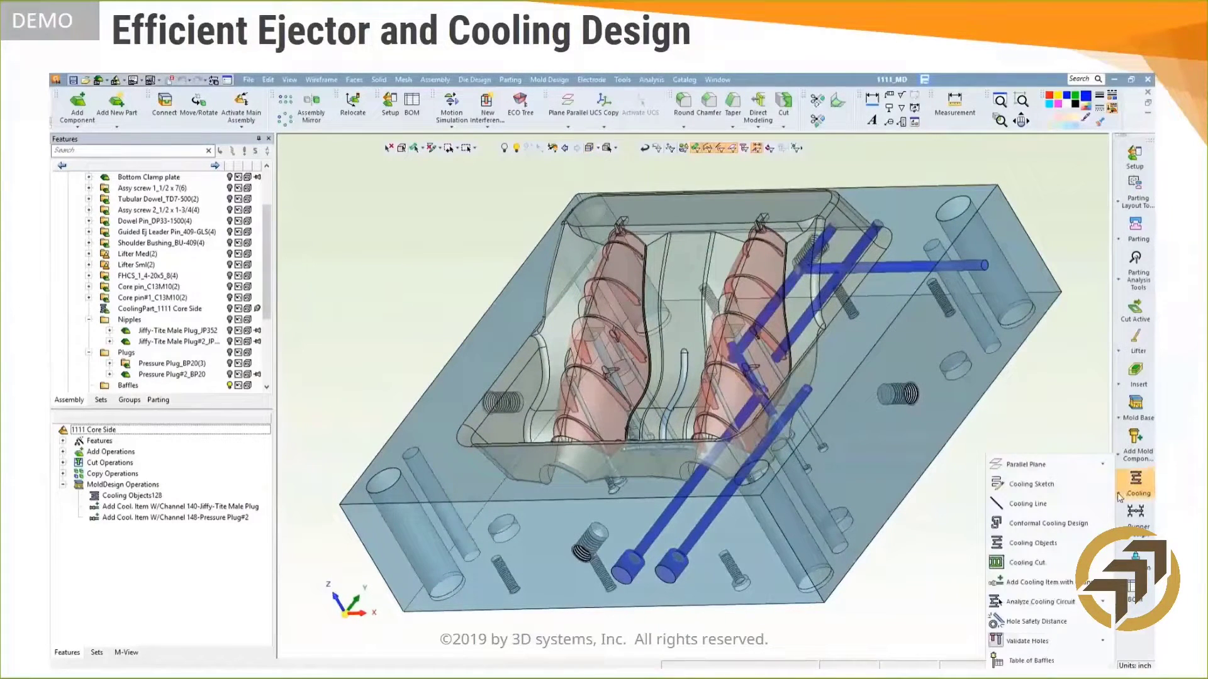
pyautogui.moveTo(1063, 582)
pyautogui.click(997, 582)
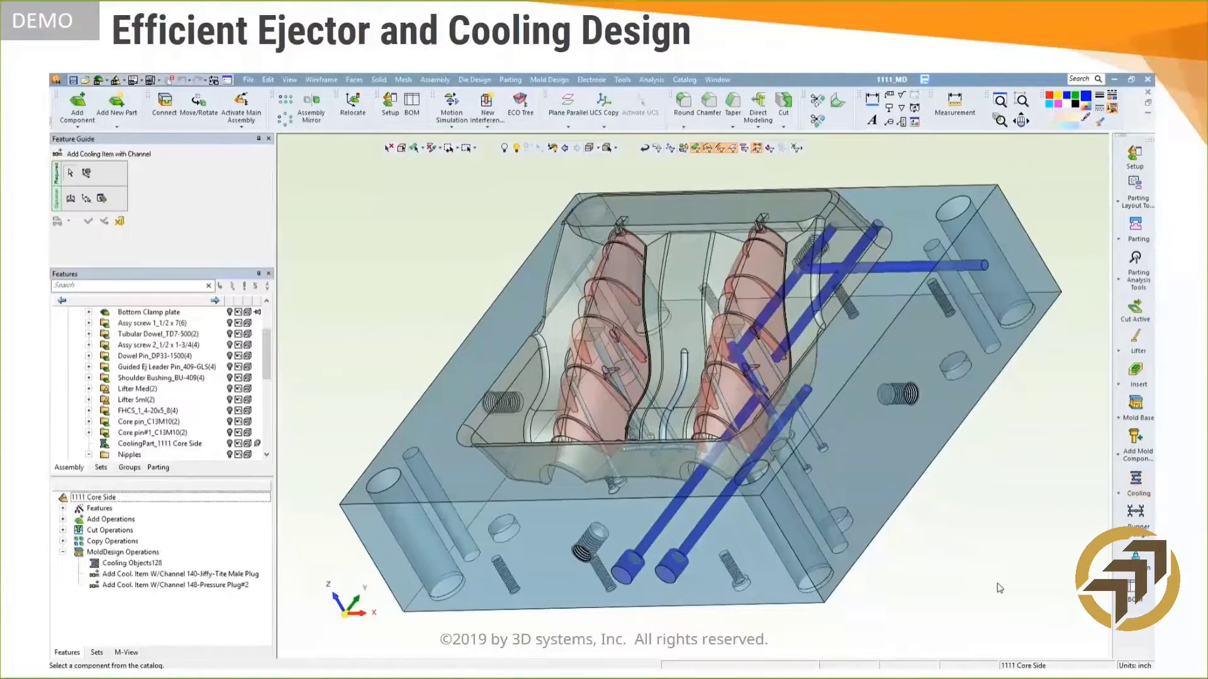
pyautogui.click(465, 262)
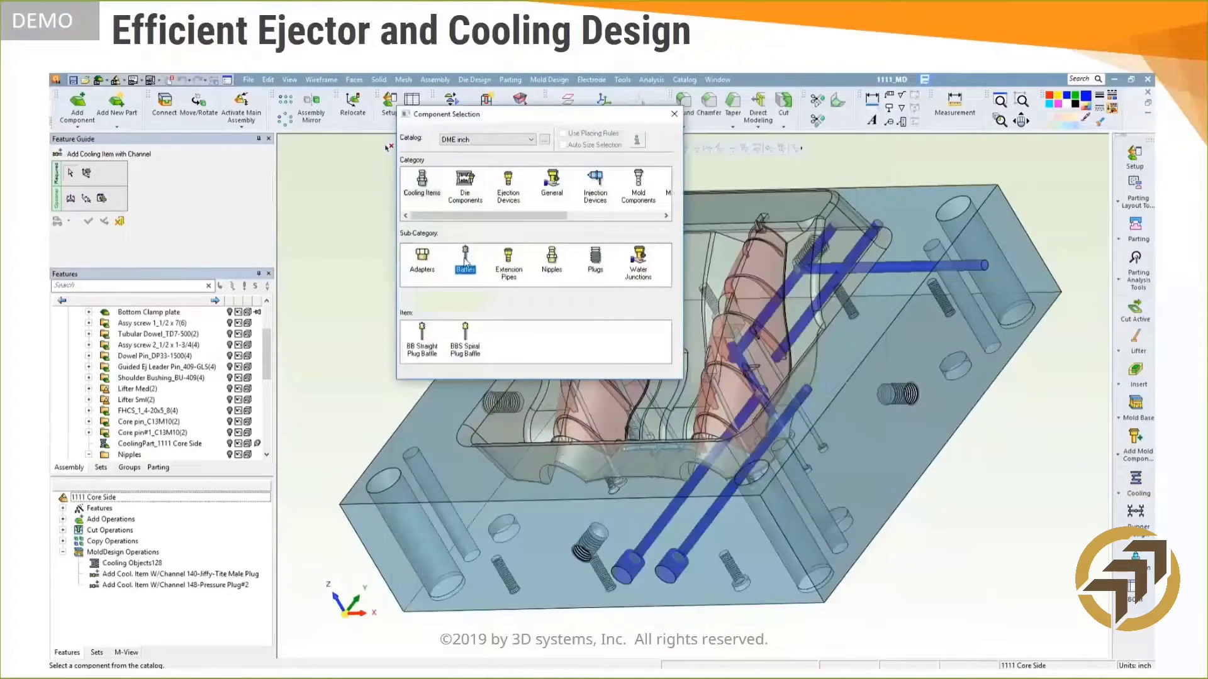
pyautogui.click(432, 337)
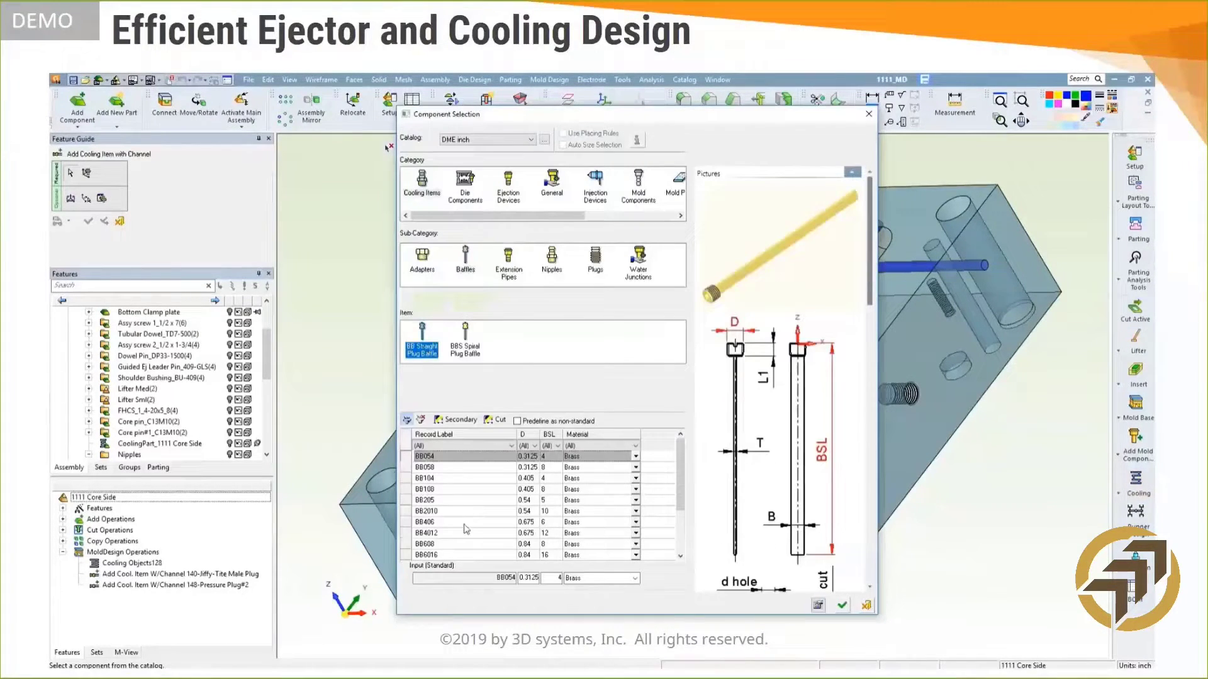
pyautogui.click(466, 525)
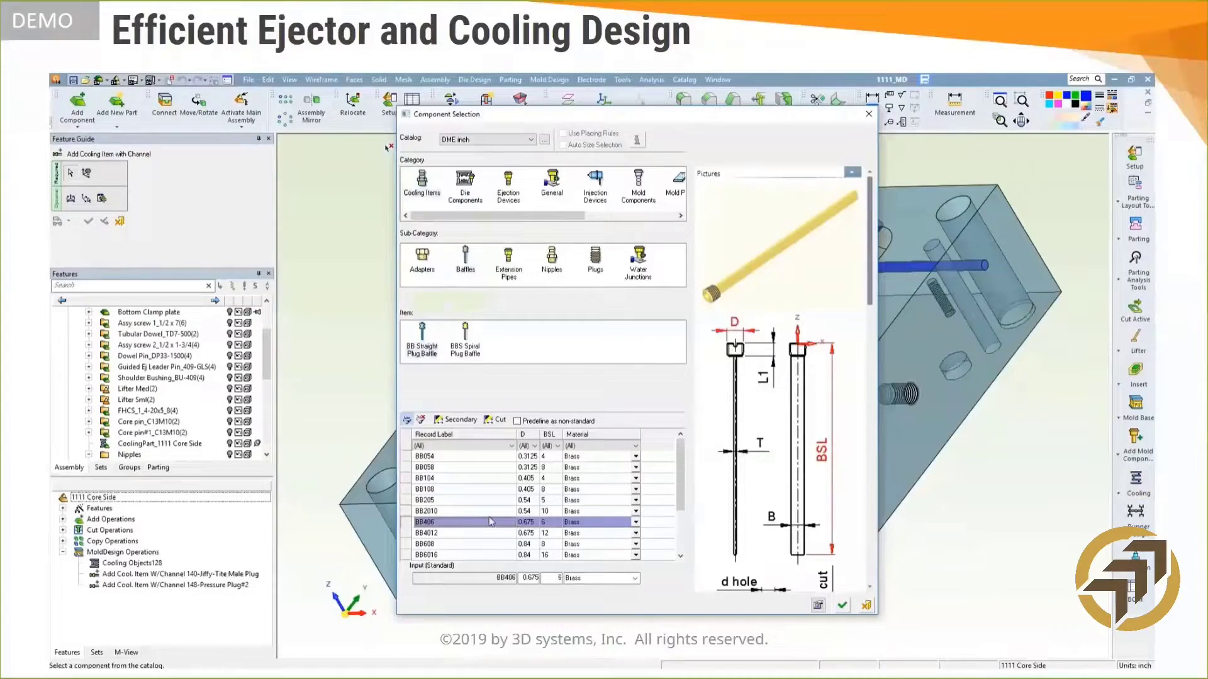
pyautogui.click(842, 605)
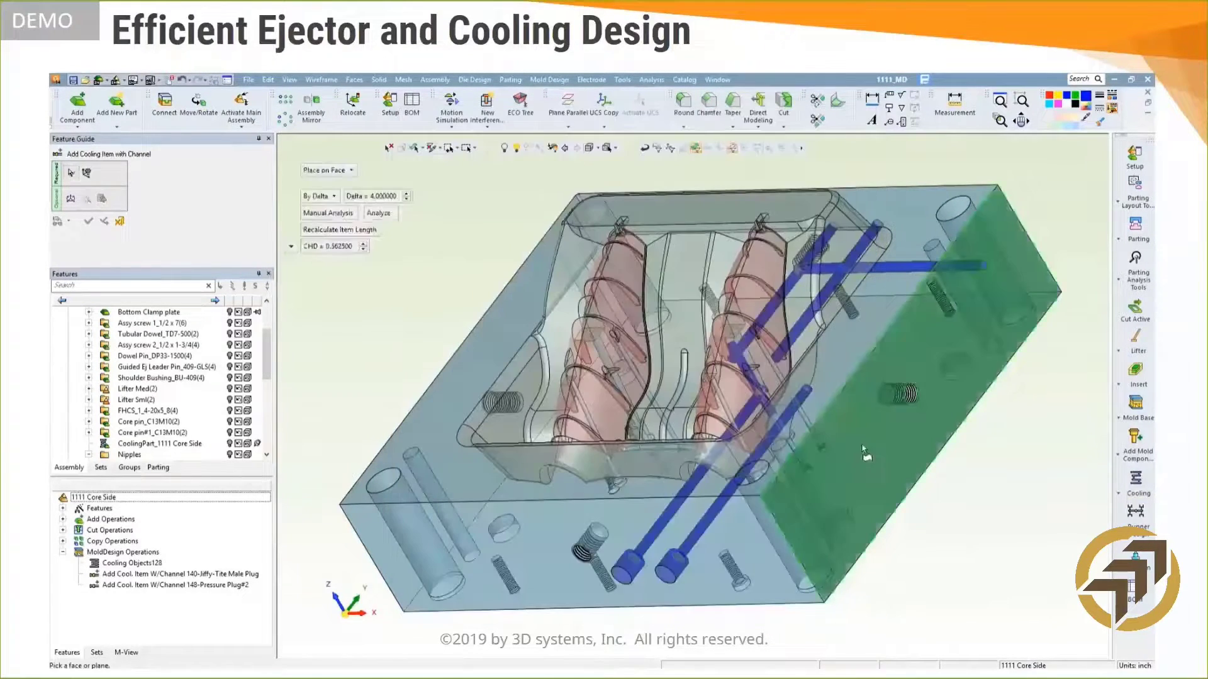
# Place the baffles on the underside face of the core side block and add the right cooling channel as sketch reference geometry
pyautogui.click(864, 450)
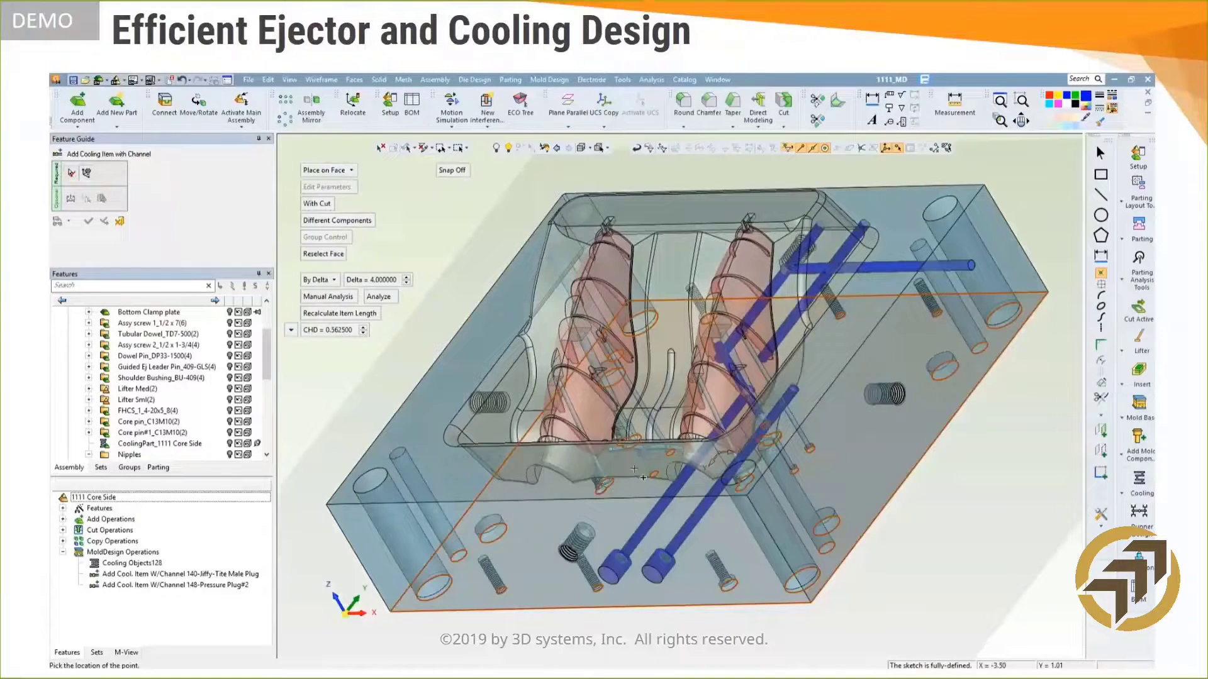
pyautogui.moveTo(315, 586)
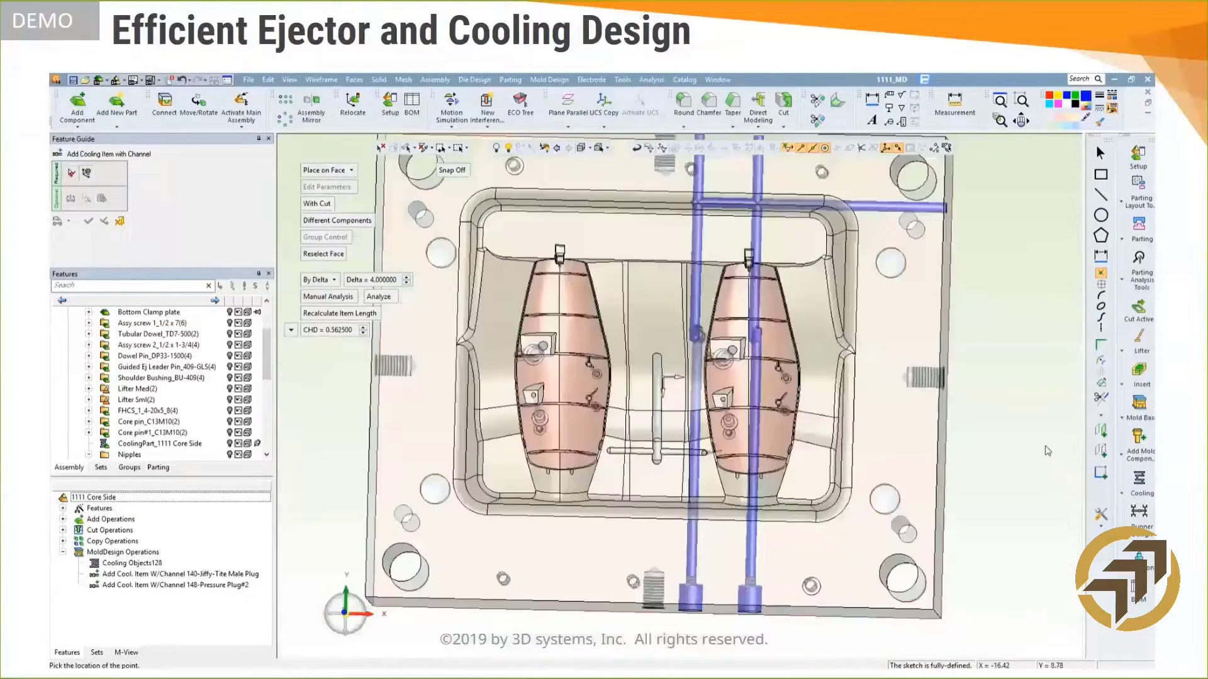
pyautogui.click(1100, 450)
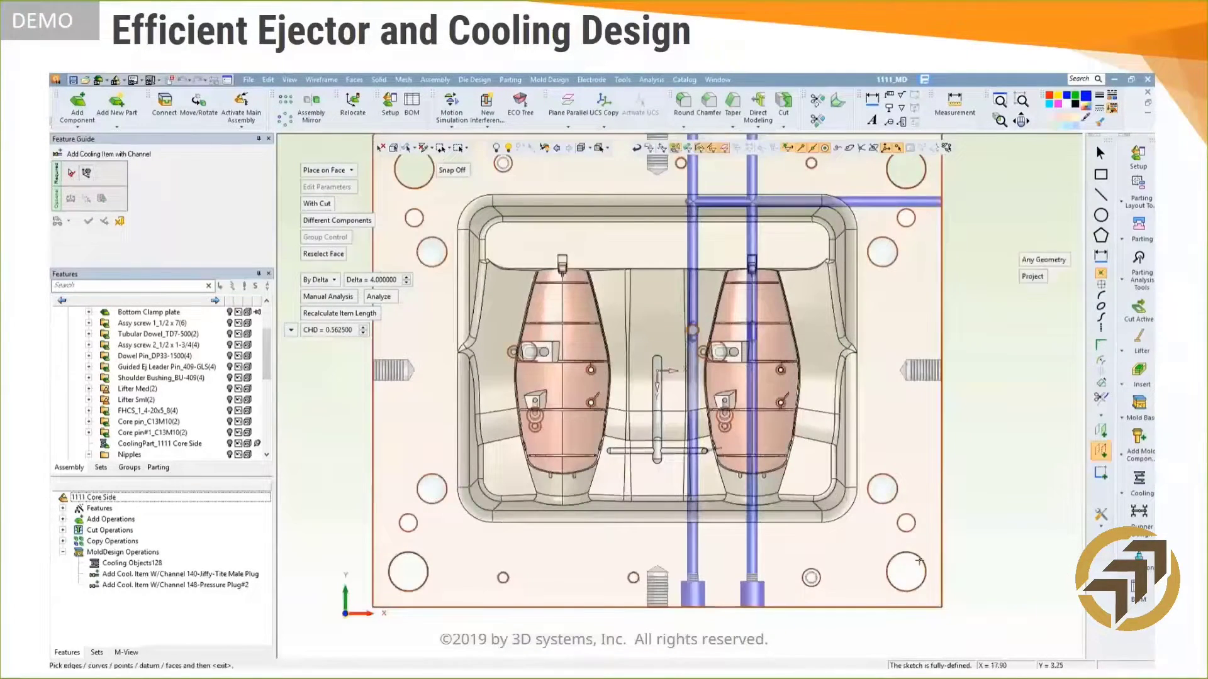
pyautogui.click(752, 574)
pyautogui.scroll(3, 811, 543)
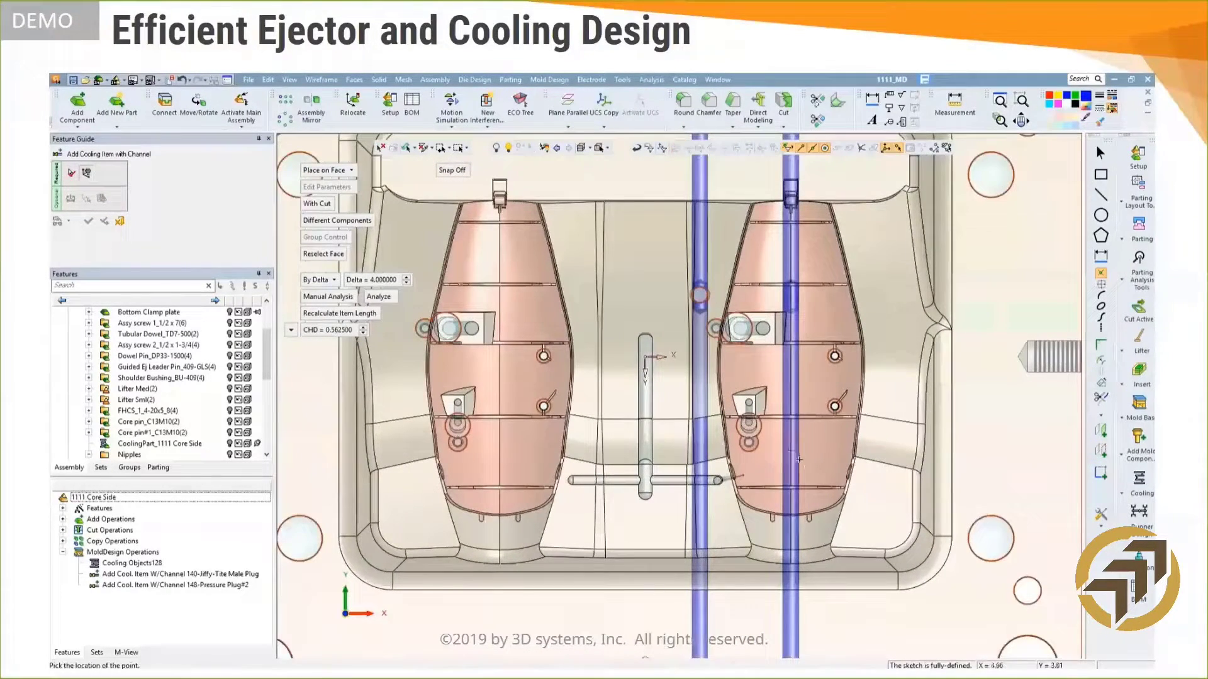
# Place four baffle points spaced along the right cooling channel beneath the right-hand part
pyautogui.click(791, 451)
pyautogui.click(790, 378)
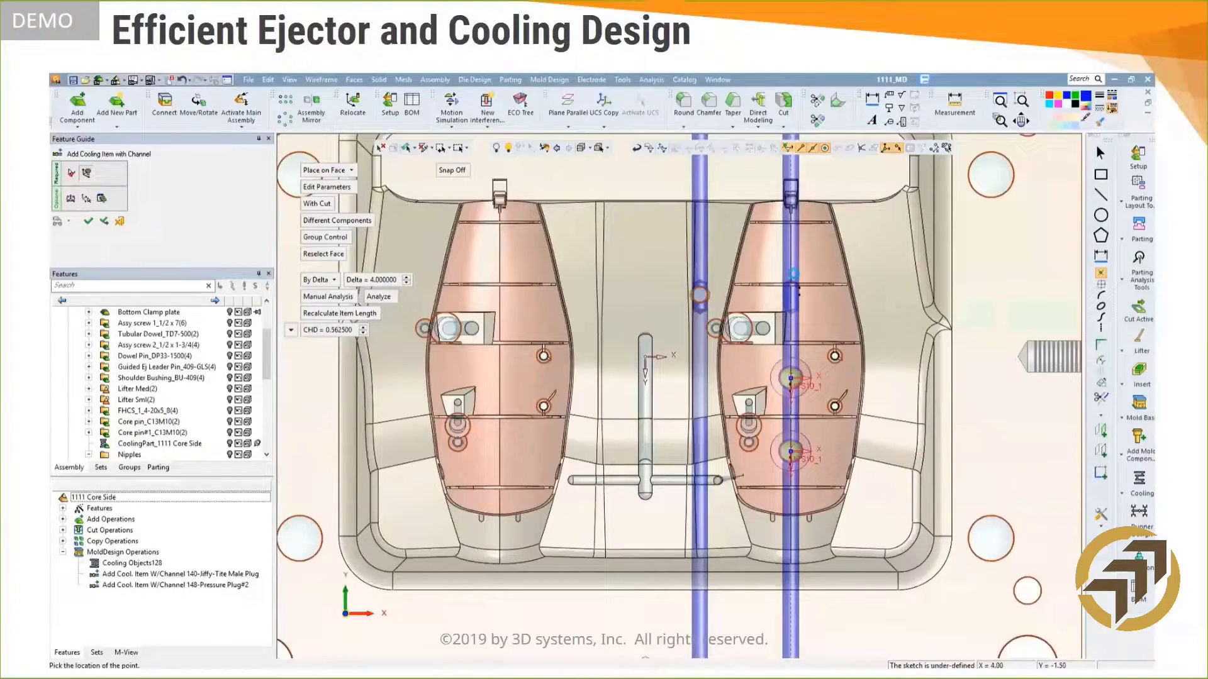
pyautogui.click(791, 303)
pyautogui.click(790, 241)
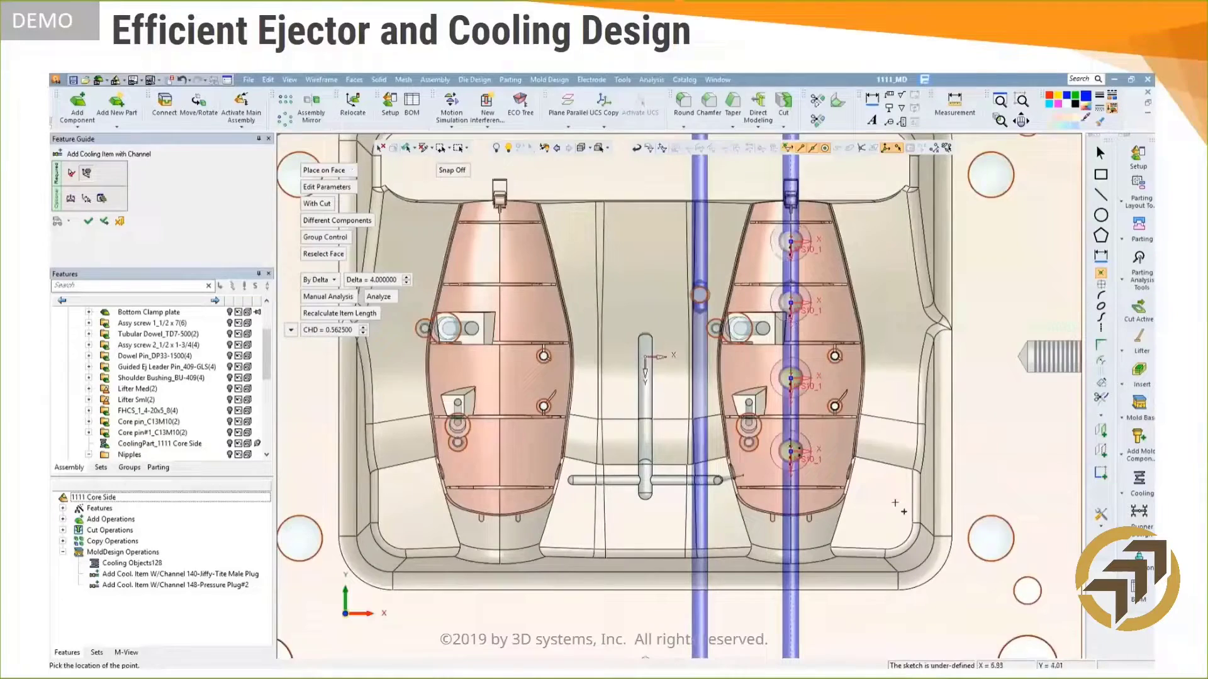
# Set the baffle channel length option to No Interference and accept the cooling items
pyautogui.moveTo(875, 598); pyautogui.dragTo(452, 420, button='middle')
pyautogui.click(323, 281)
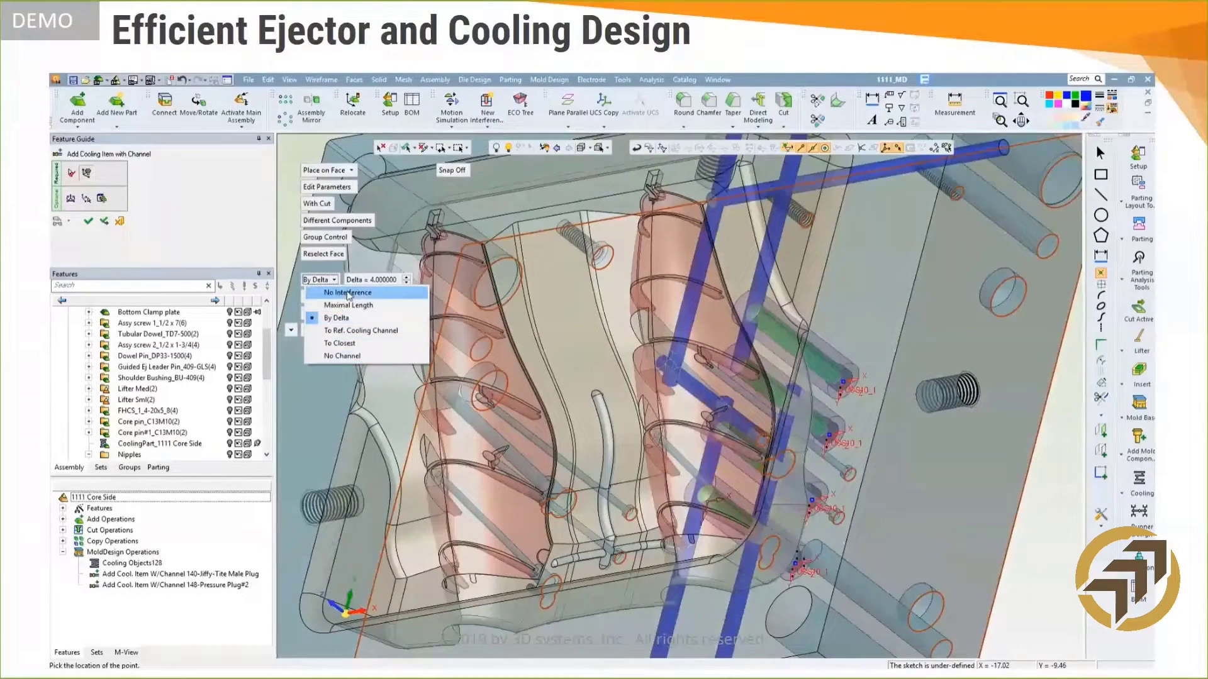
pyautogui.click(347, 292)
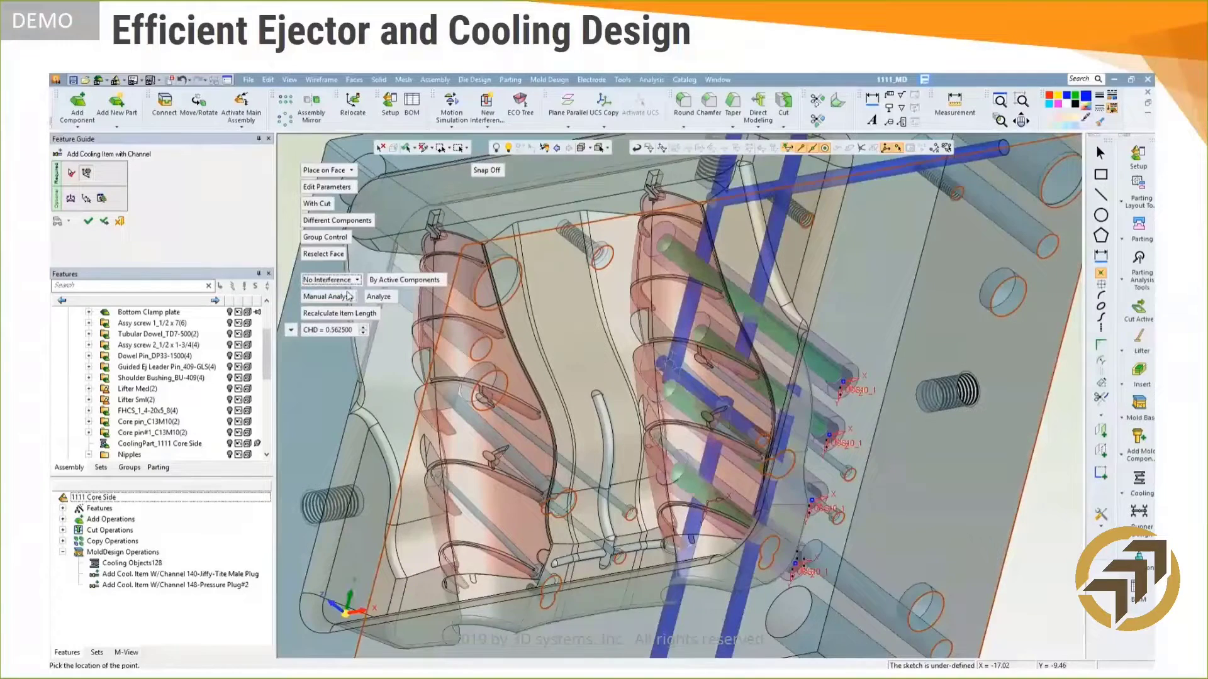
pyautogui.click(88, 221)
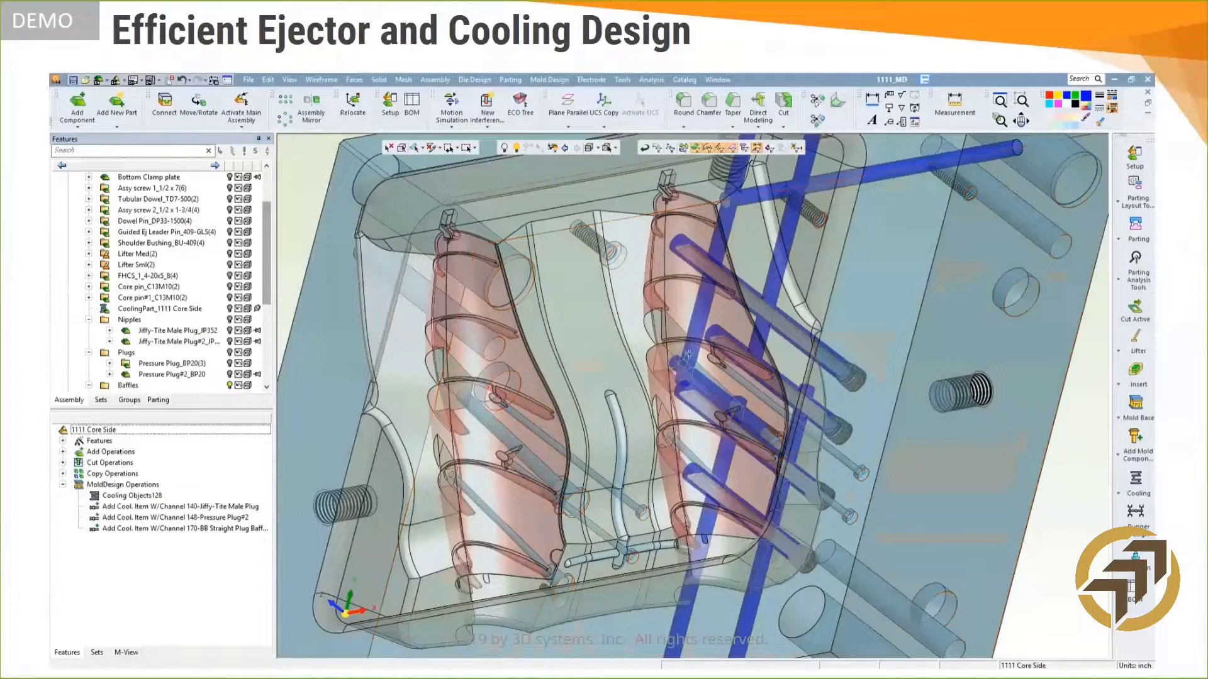
pyautogui.moveTo(771, 357); pyautogui.dragTo(849, 372, button='middle')
# Add a straight hotwork ejector pin from the DME inch catalog with d1 filtered to 0.25, using record EX17M6
pyautogui.click(1124, 573)
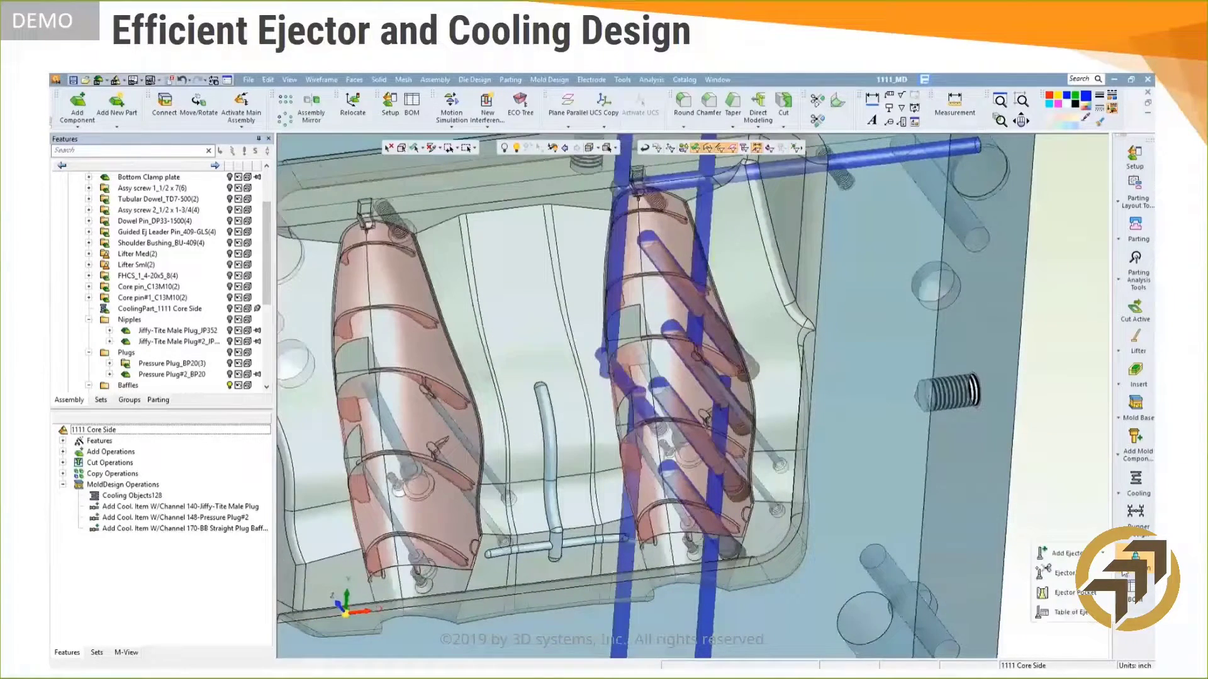
pyautogui.click(1046, 555)
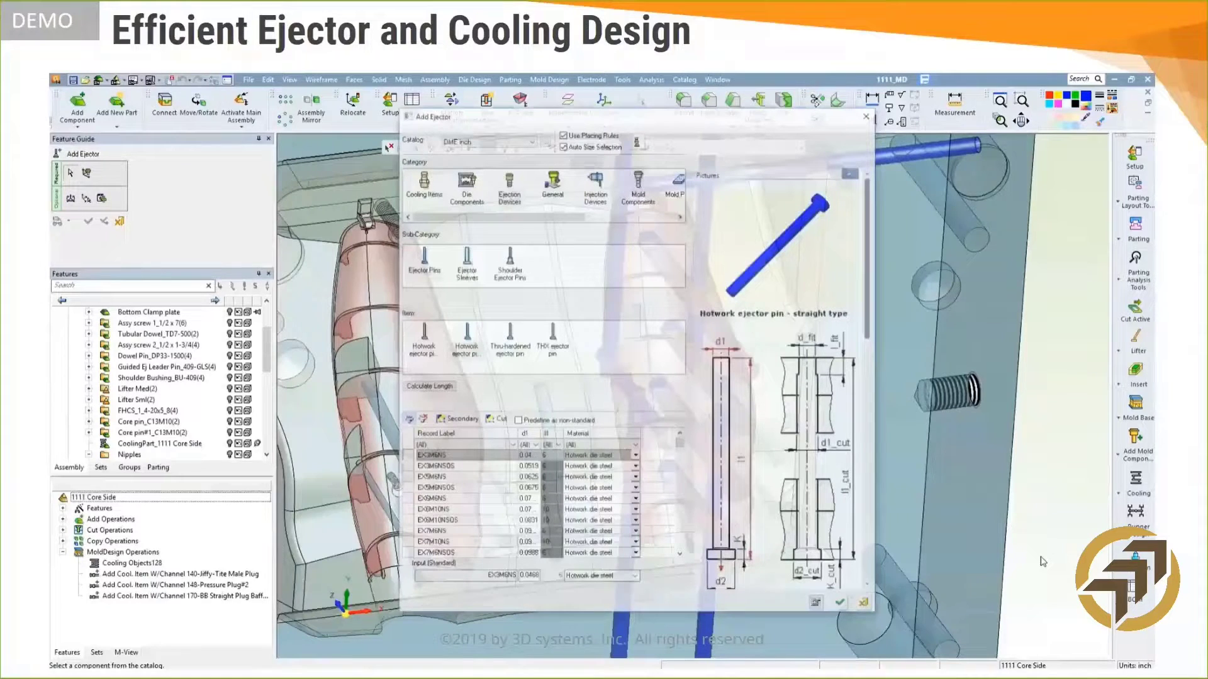
pyautogui.click(534, 445)
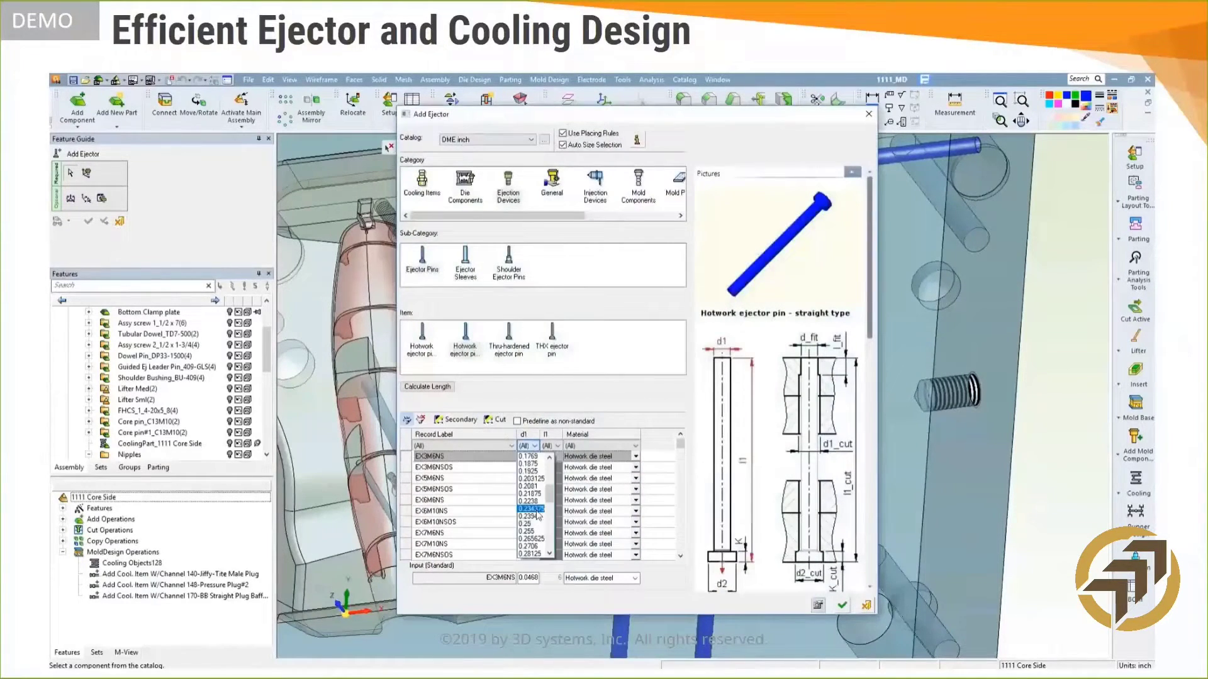
pyautogui.click(528, 523)
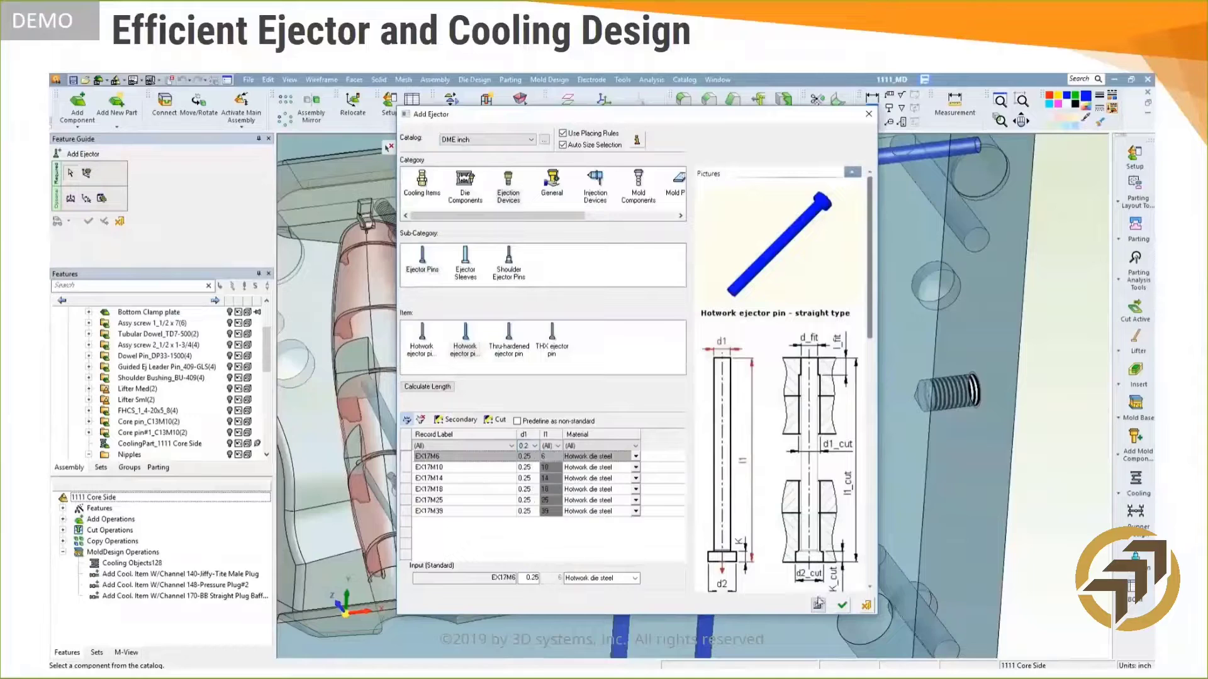
pyautogui.click(842, 605)
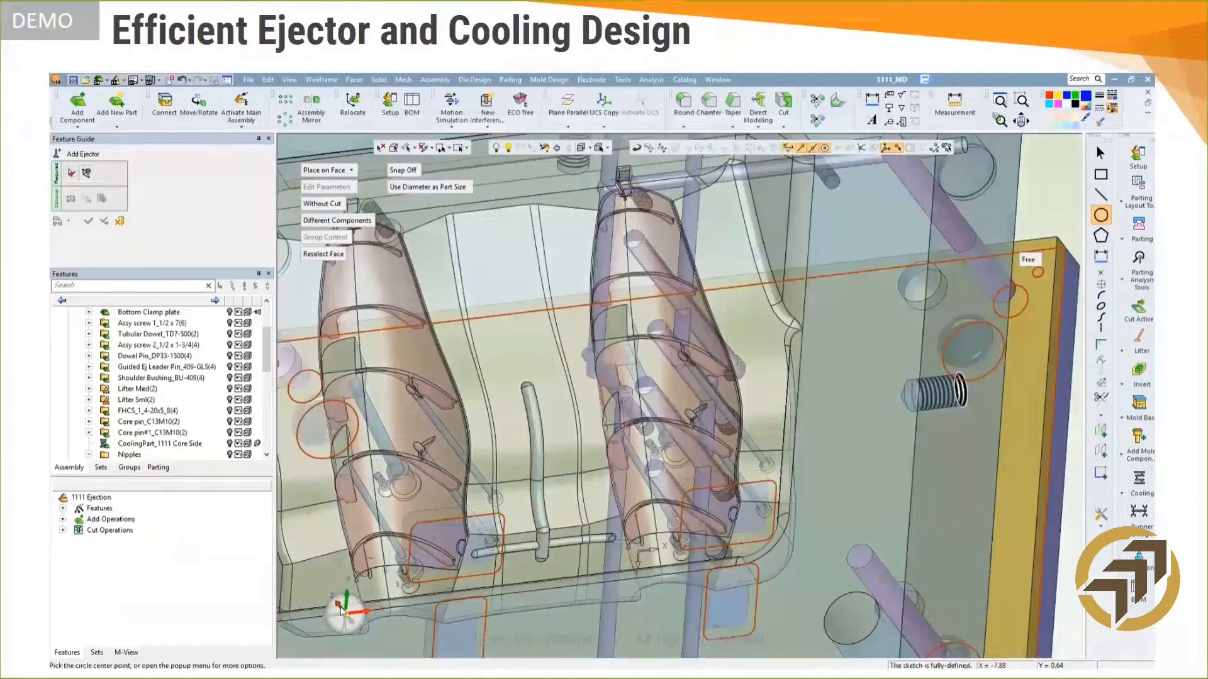
# Place four ejector pin points within the right-hand part, two near its upper end and two right of the cooling channel
pyautogui.click(340, 610)
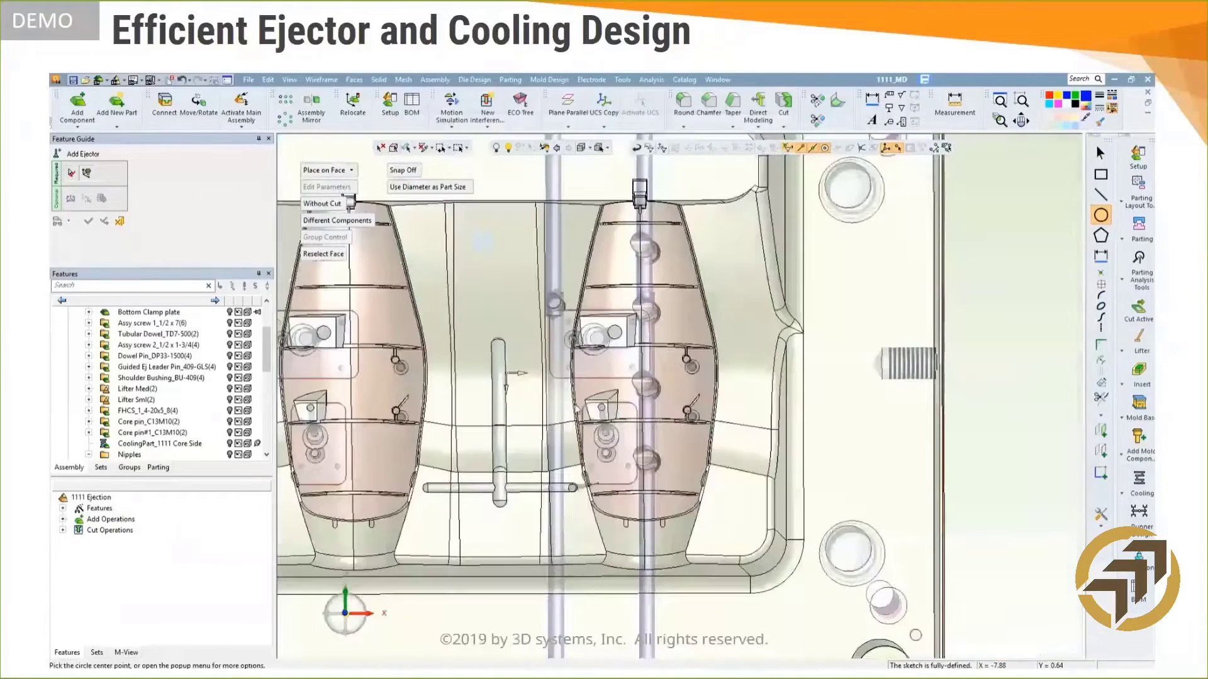
pyautogui.scroll(-1, 668, 366)
pyautogui.click(1100, 272)
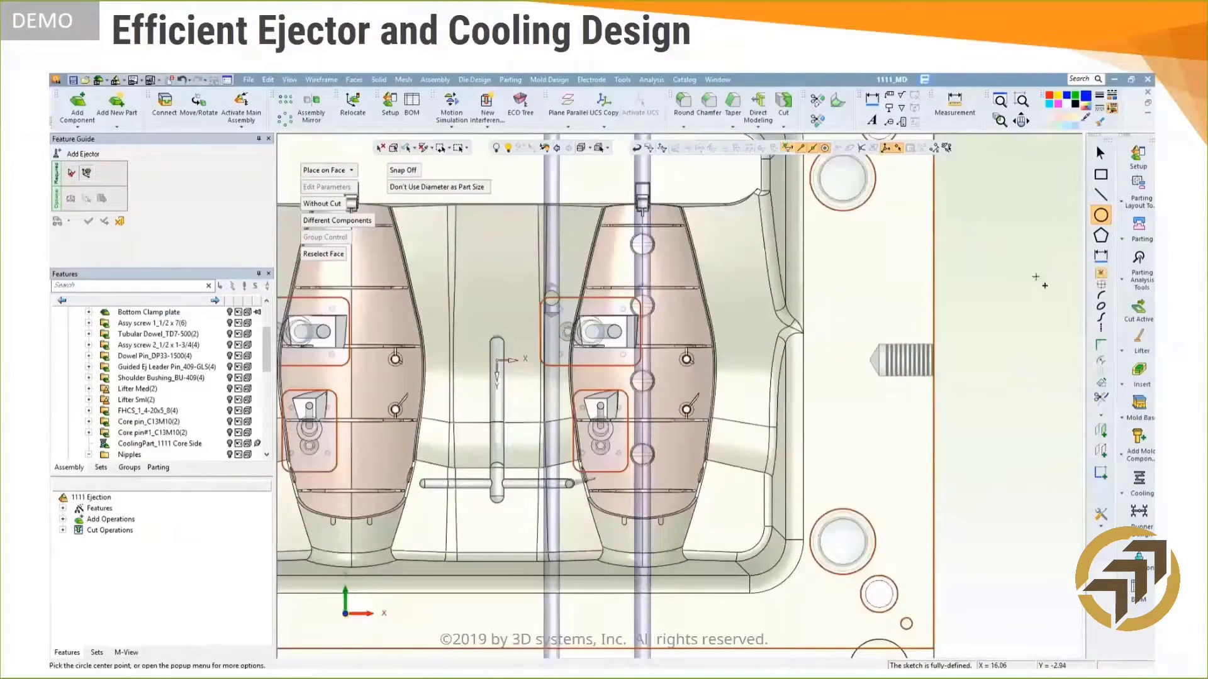
pyautogui.click(621, 238)
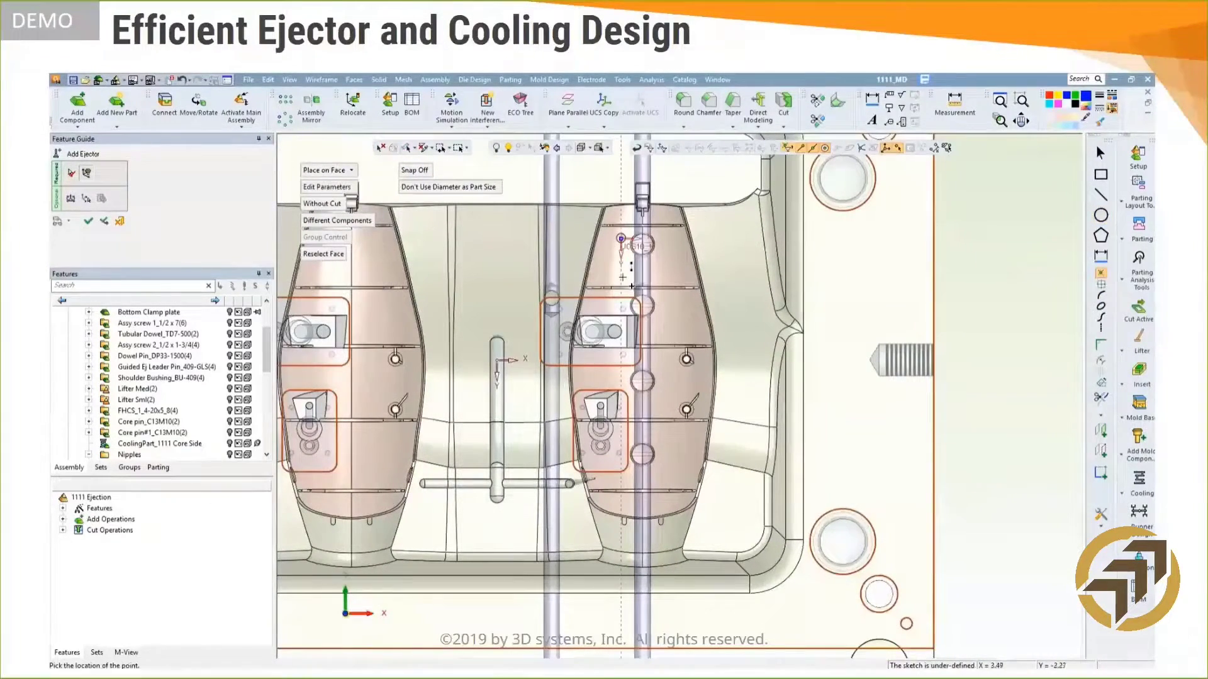
pyautogui.click(622, 279)
pyautogui.click(672, 337)
pyautogui.click(671, 404)
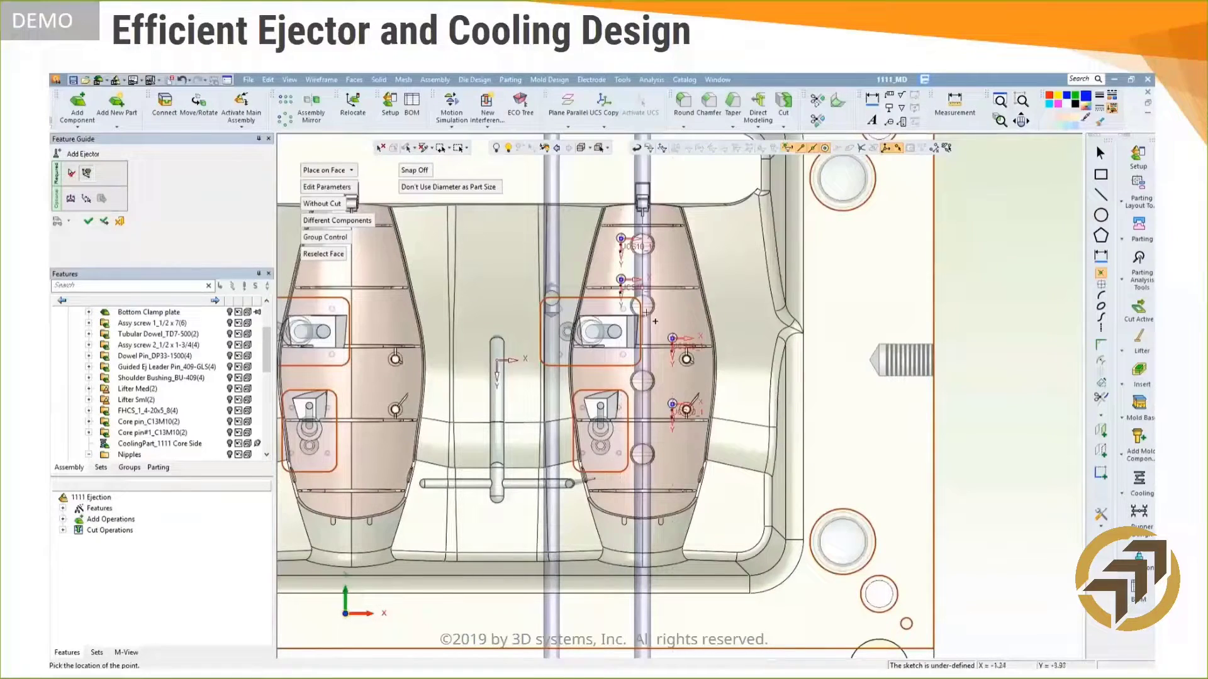
# Use the diameter as part size, sketch a circle about 0.29 in diameter near the right-hand part's lower end, and accept the ejectors
pyautogui.click(448, 187)
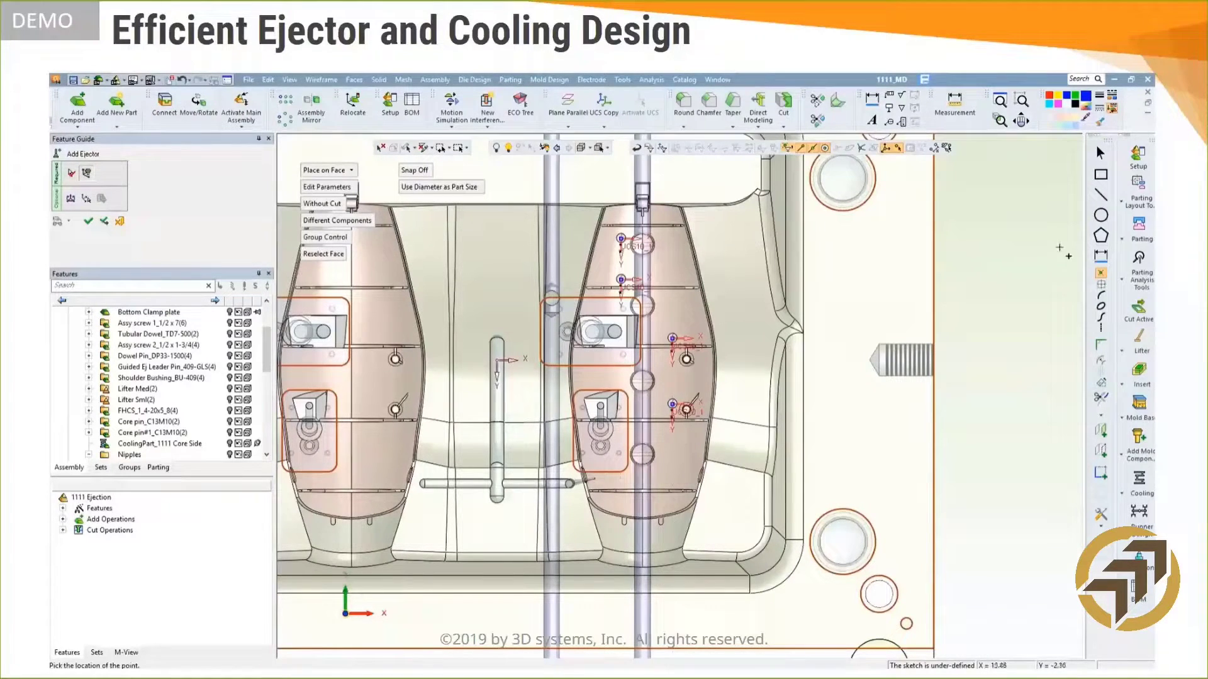
pyautogui.click(1100, 215)
pyautogui.click(670, 502)
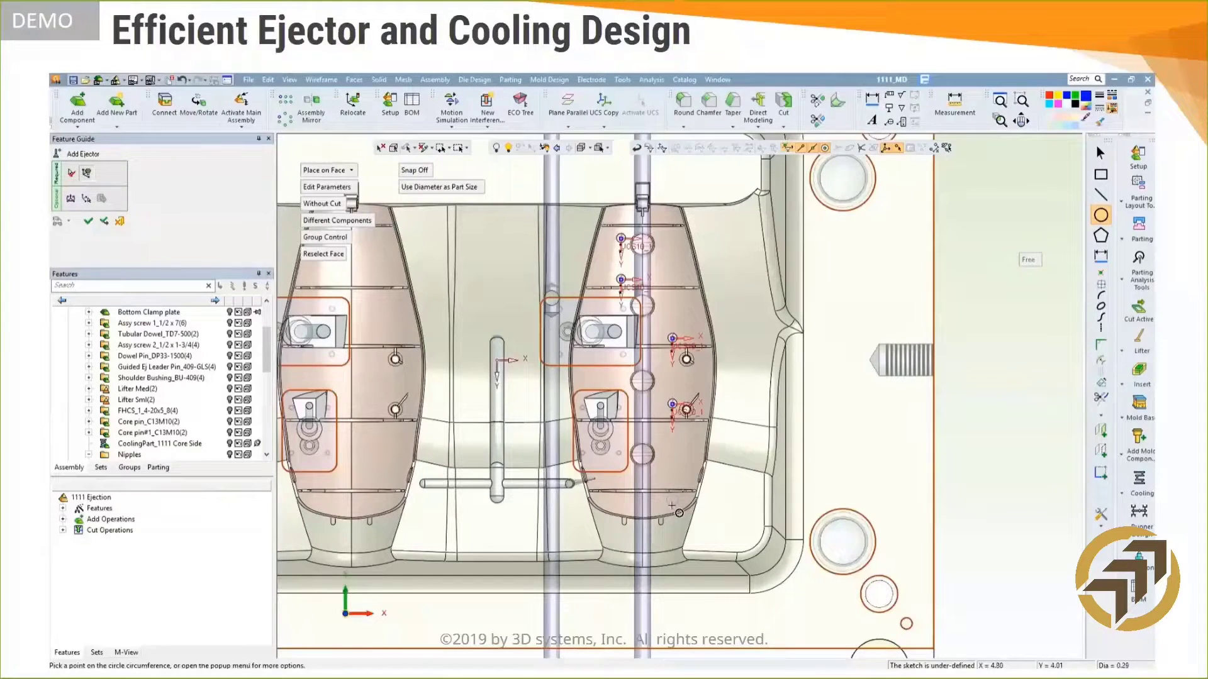
pyautogui.click(679, 513)
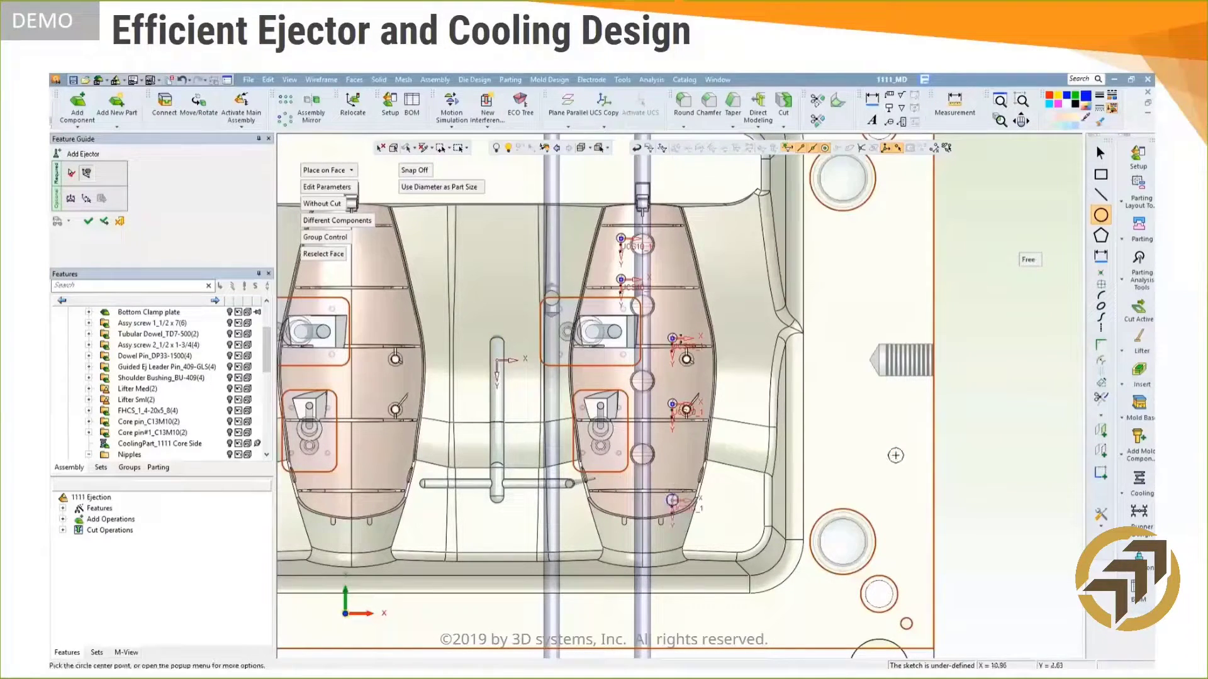
pyautogui.moveTo(783, 494); pyautogui.dragTo(780, 479, button='middle')
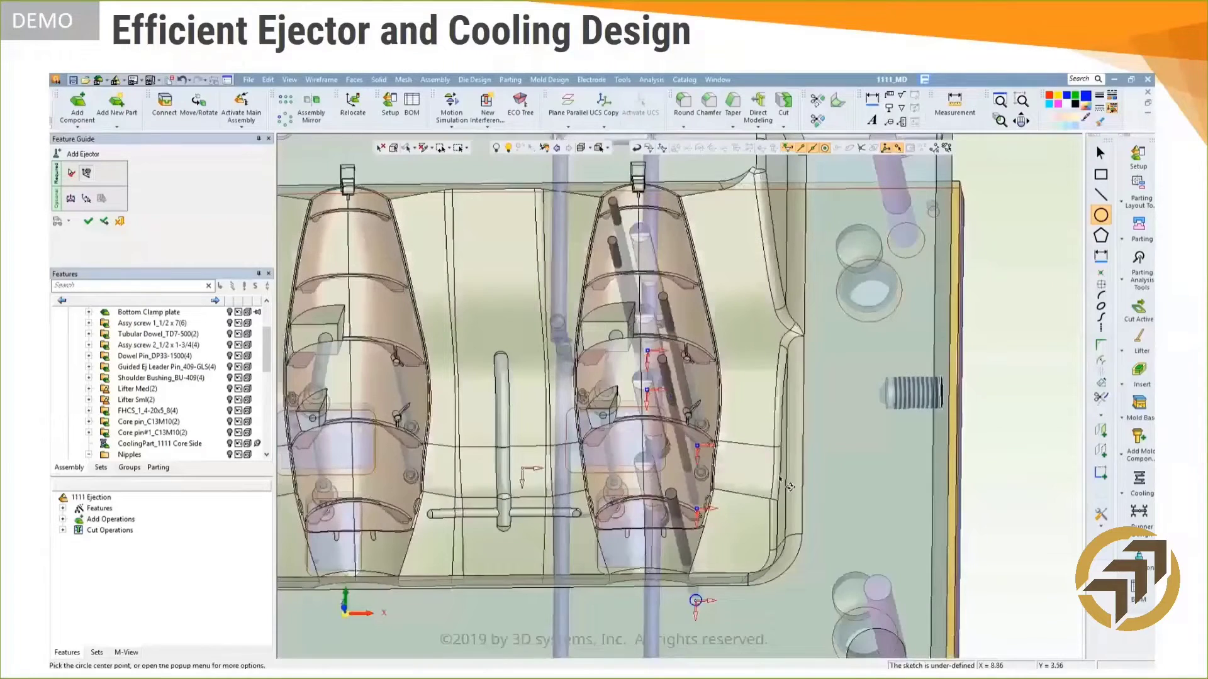
pyautogui.click(89, 221)
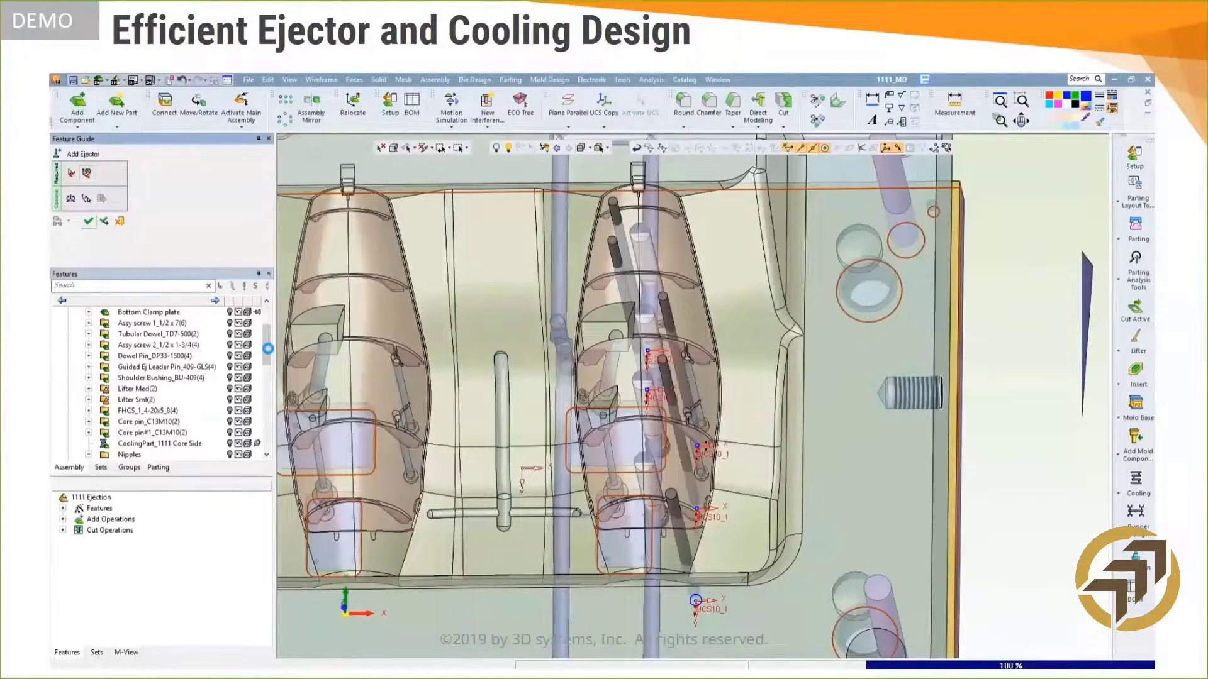
# Hide the core plate and trim all five new ejector pins with Ejector Trim
pyautogui.moveTo(271, 294); pyautogui.dragTo(268, 180)
pyautogui.click(230, 210)
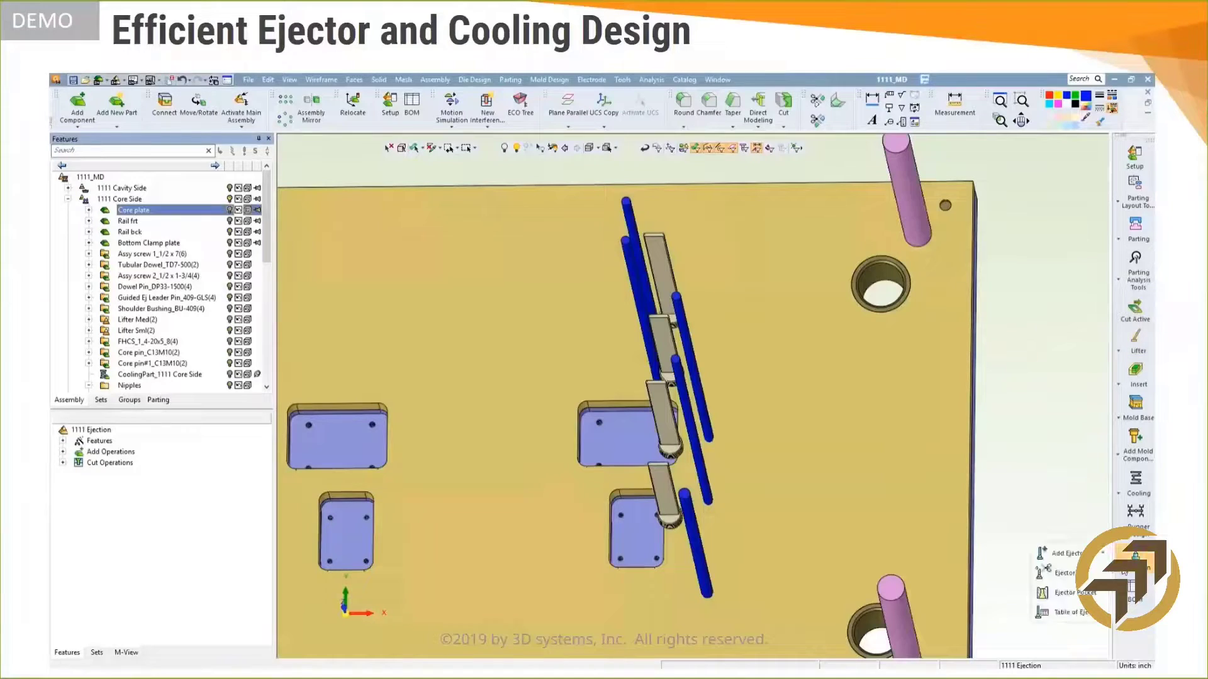
pyautogui.moveTo(1125, 553)
pyautogui.click(1066, 574)
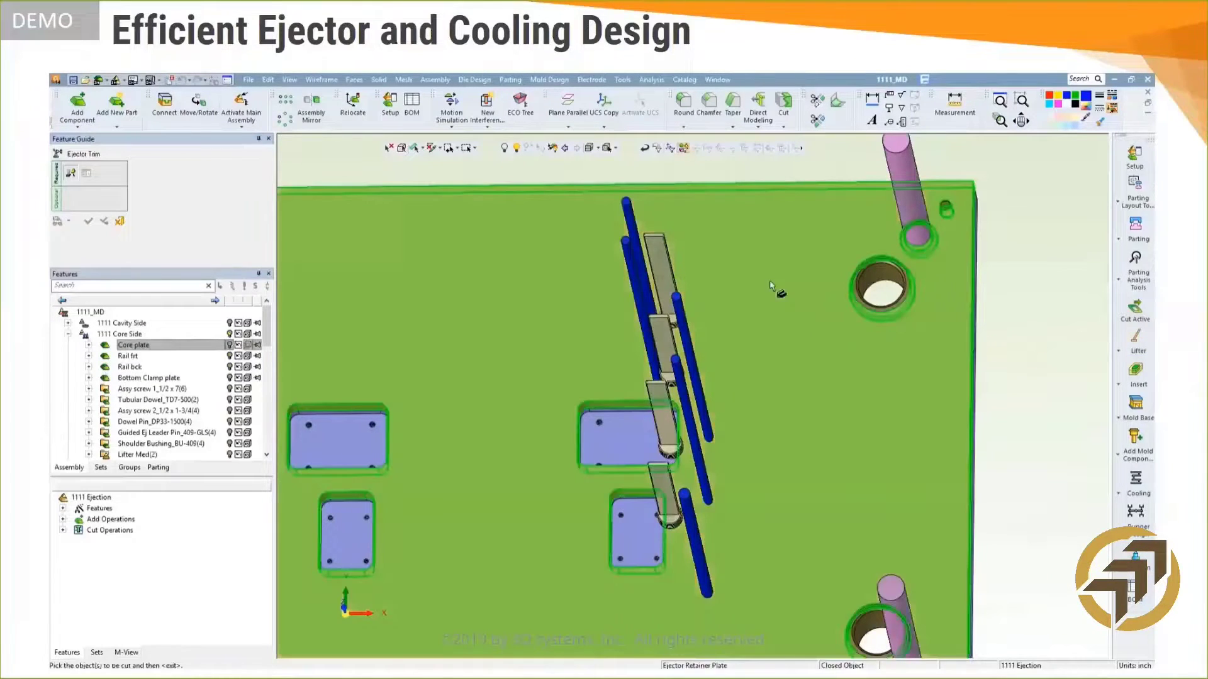
pyautogui.click(632, 219)
pyautogui.click(636, 283)
pyautogui.click(689, 357)
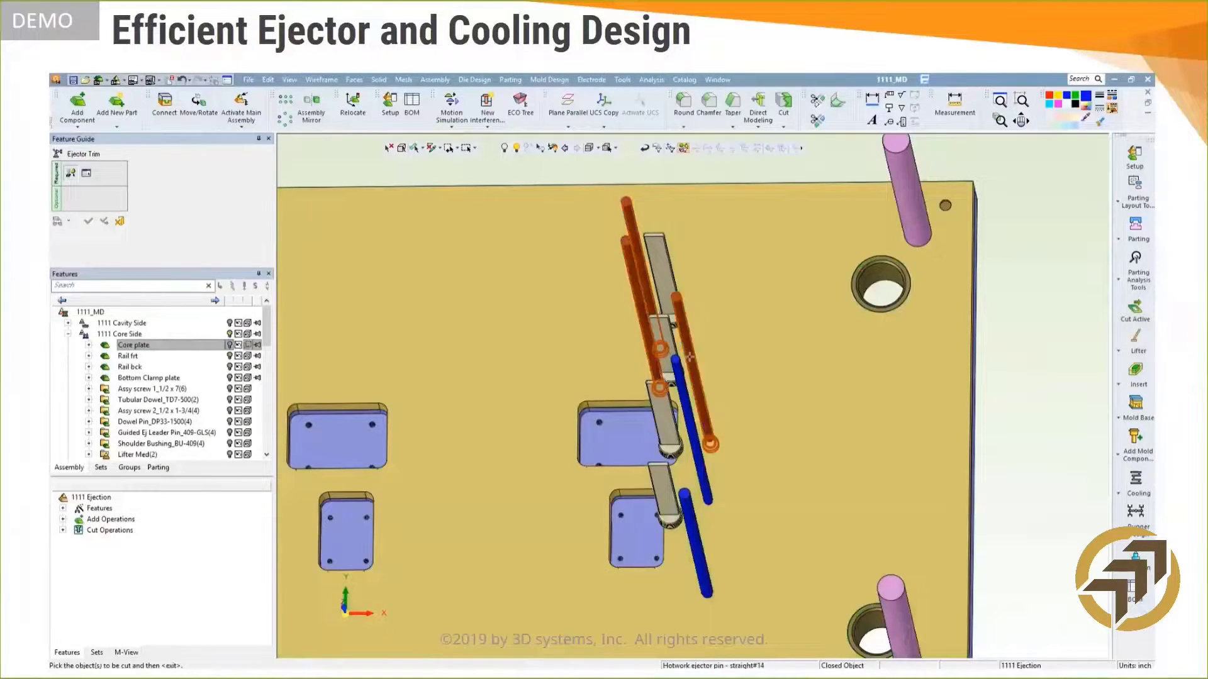
pyautogui.click(690, 395)
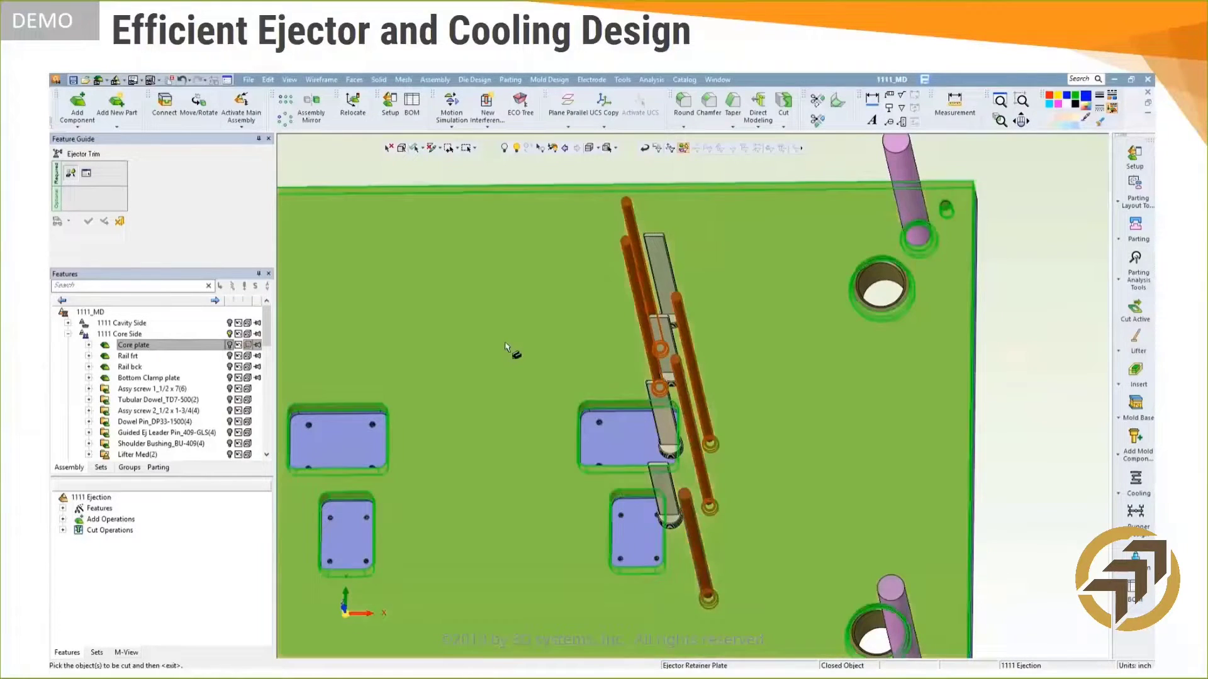
pyautogui.middleClick(350, 197)
pyautogui.middleClick(439, 245)
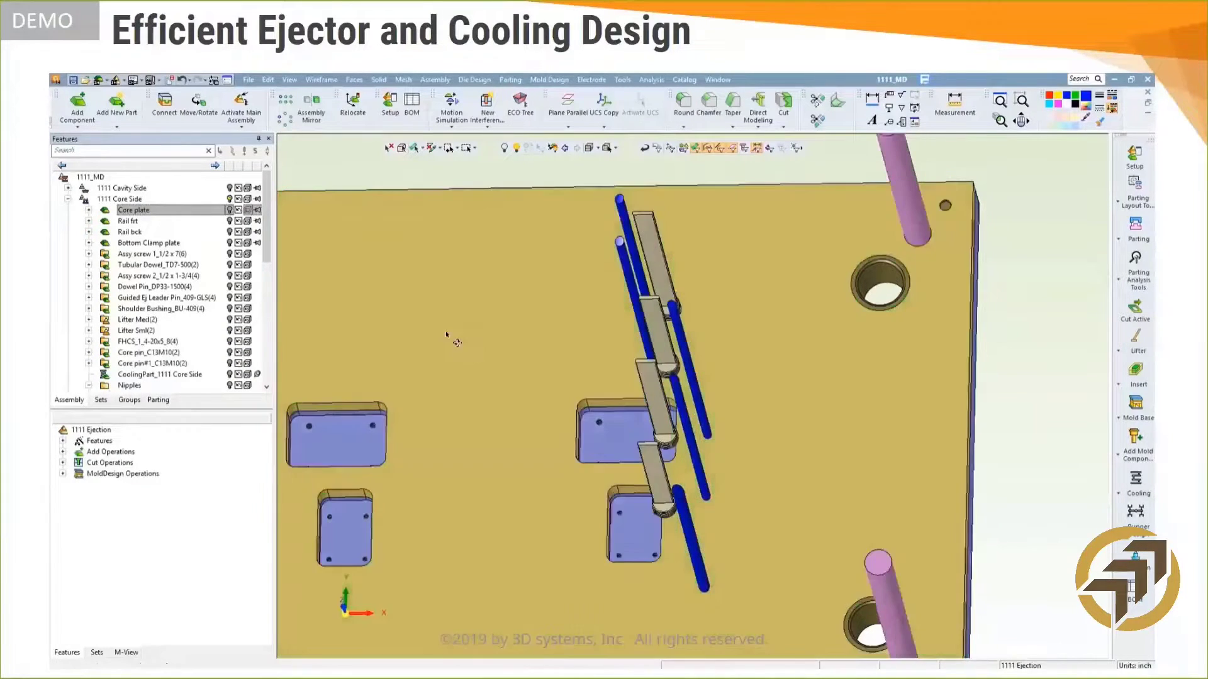
# Show the core plate and cut Ejector Pockets for the five pins with a constant fit length of 1.75 and D Clearance of 0.03125
pyautogui.moveTo(434, 339); pyautogui.dragTo(422, 341, button='middle')
pyautogui.click(230, 210)
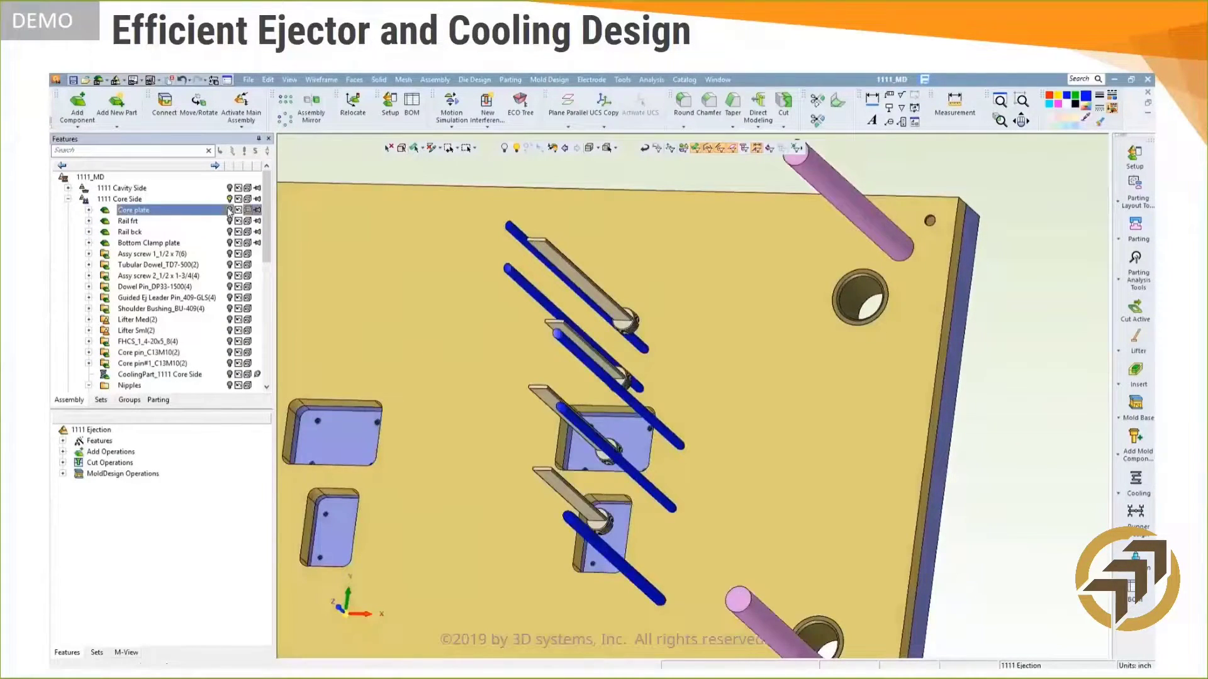
pyautogui.click(1119, 569)
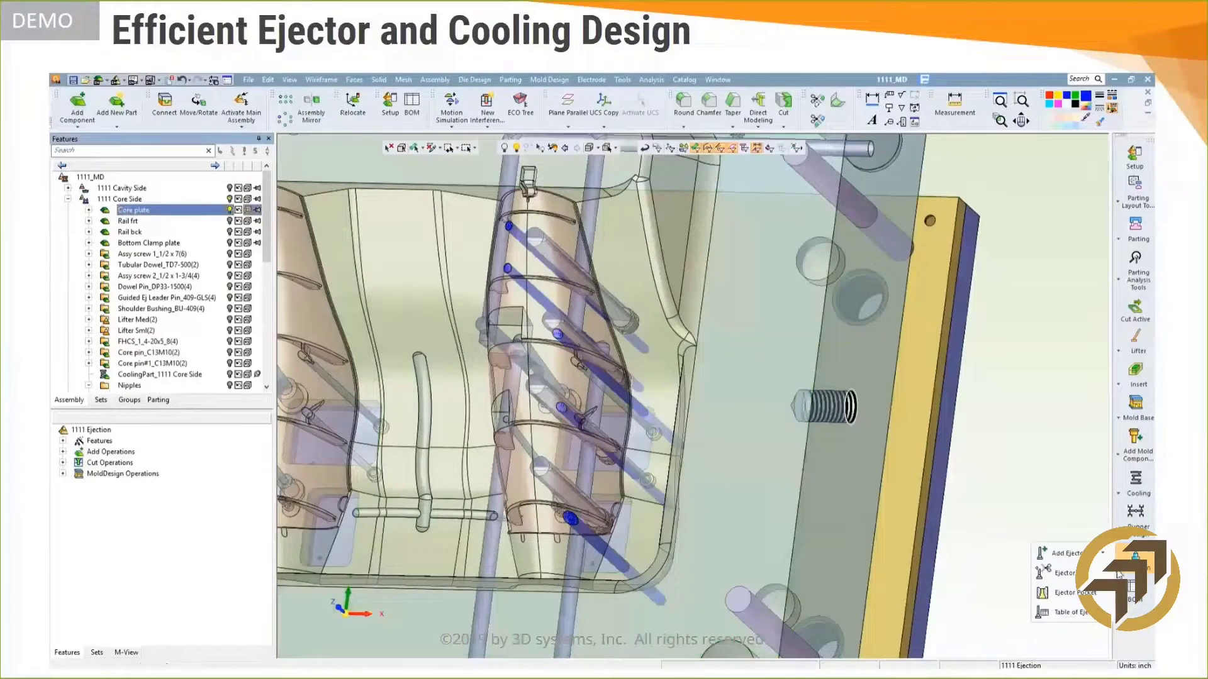
pyautogui.click(1065, 593)
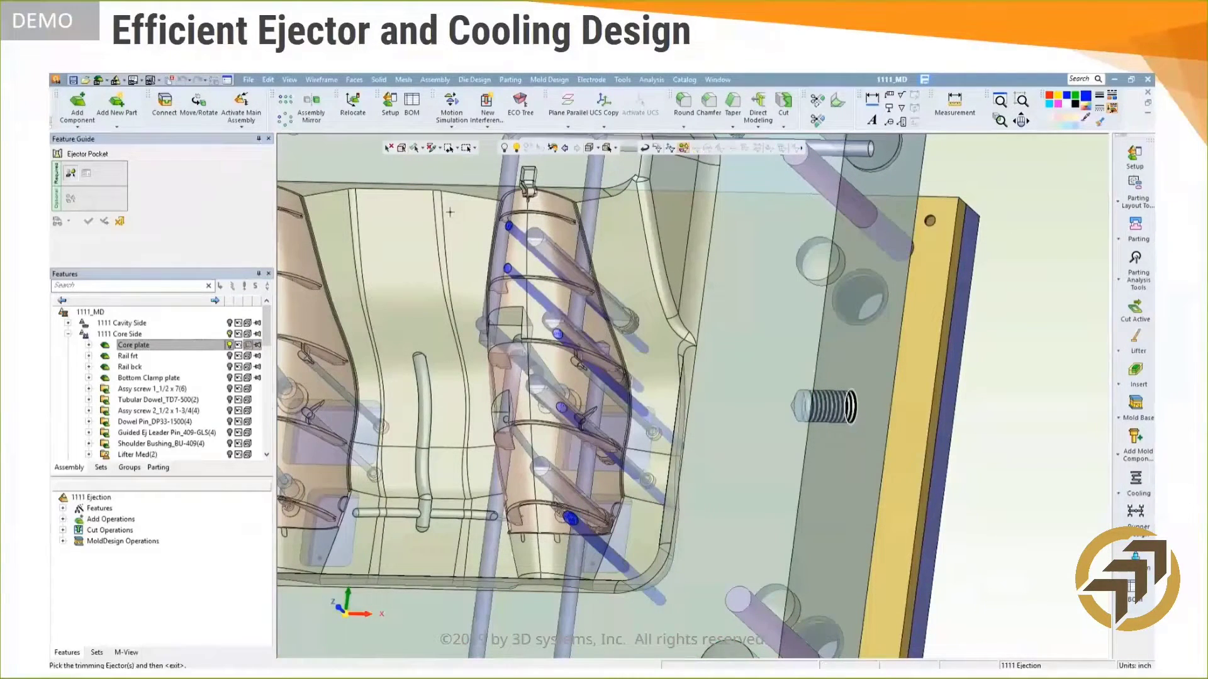
pyautogui.click(627, 469)
pyautogui.middleClick(627, 470)
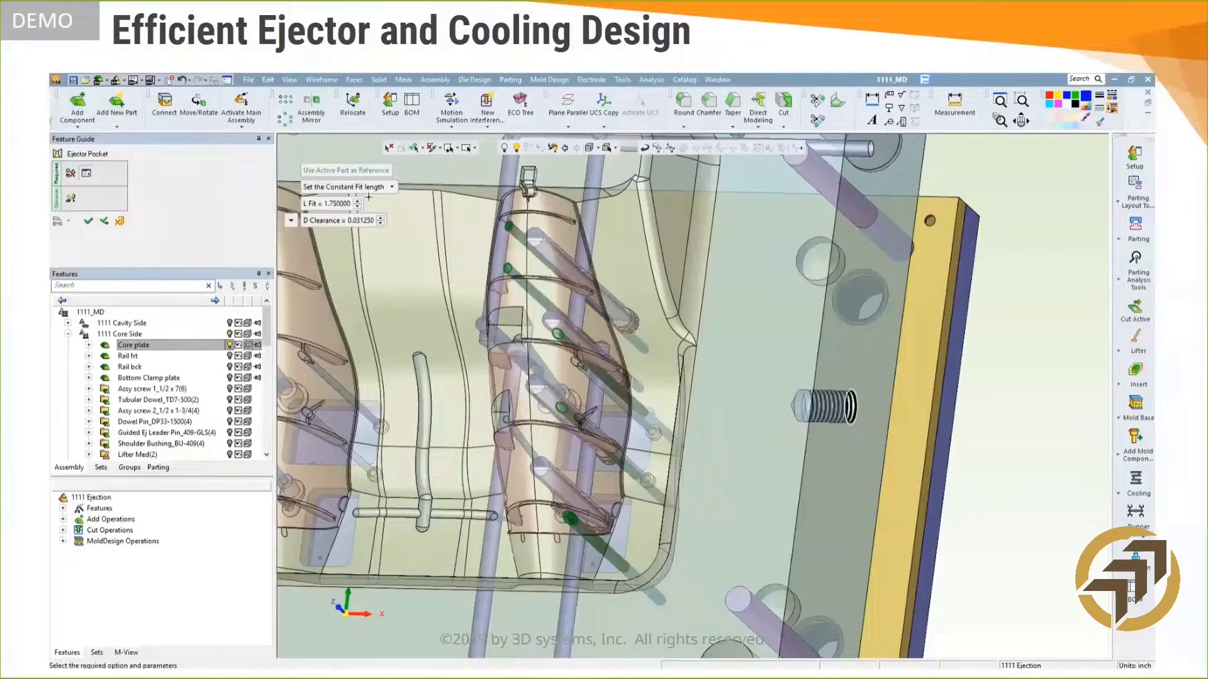
pyautogui.click(290, 220)
pyautogui.click(314, 270)
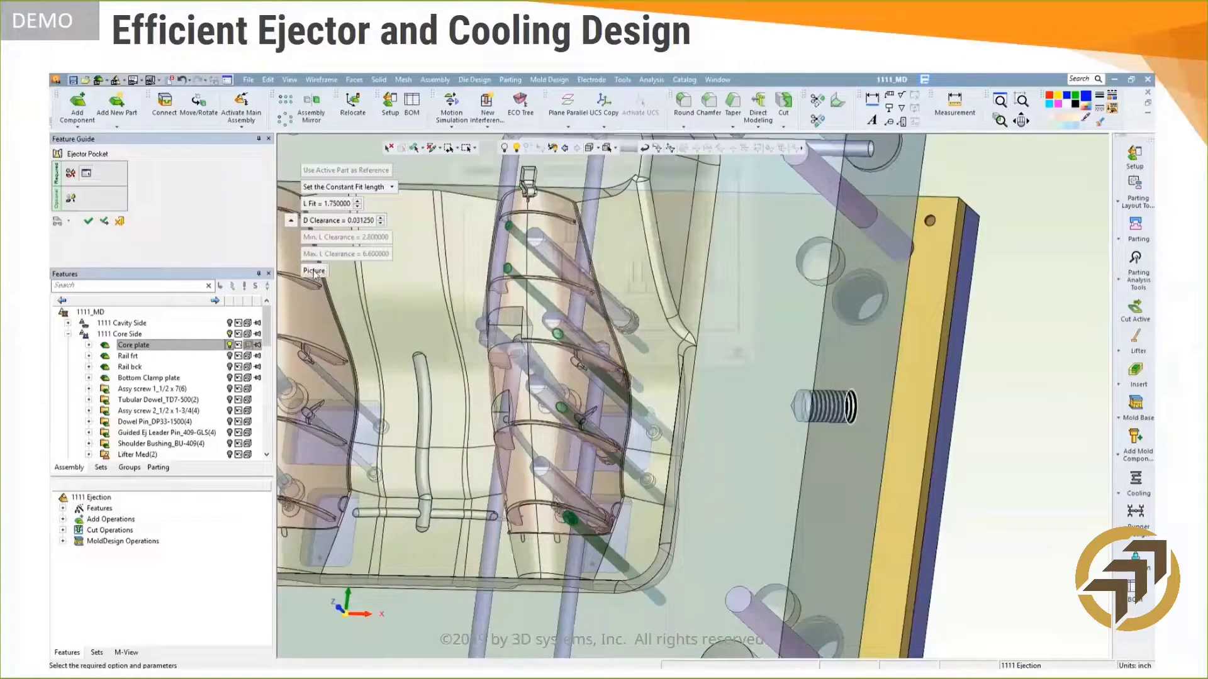
pyautogui.click(743, 358)
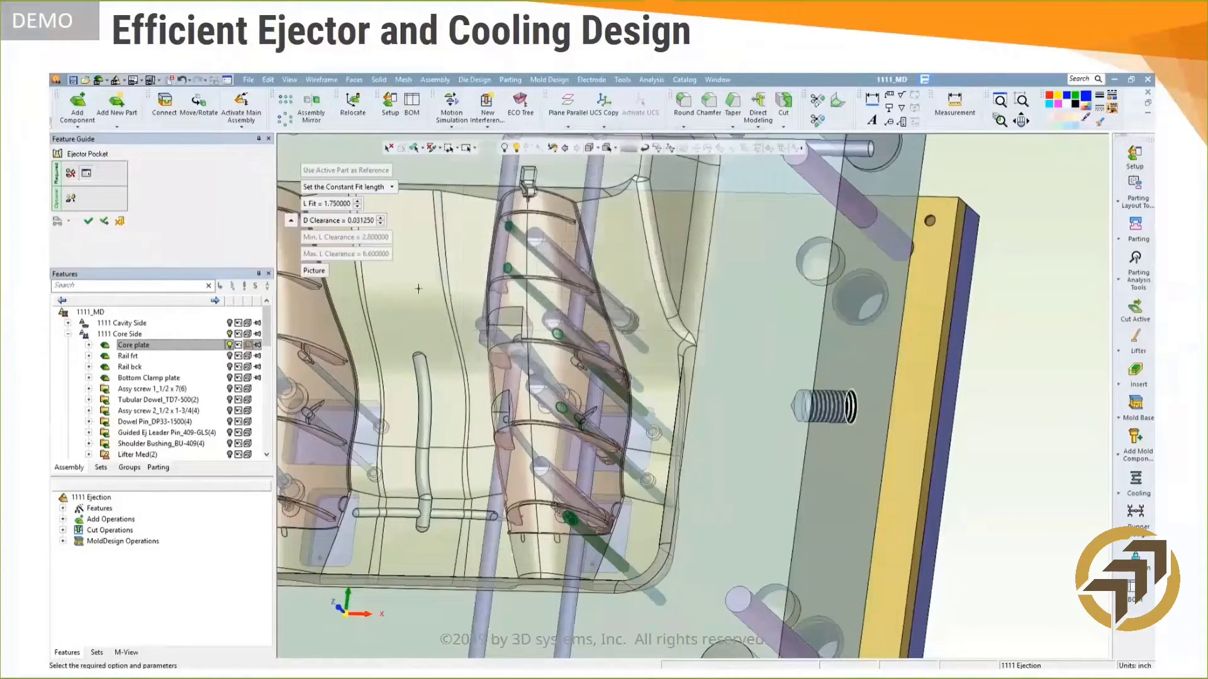
pyautogui.click(88, 221)
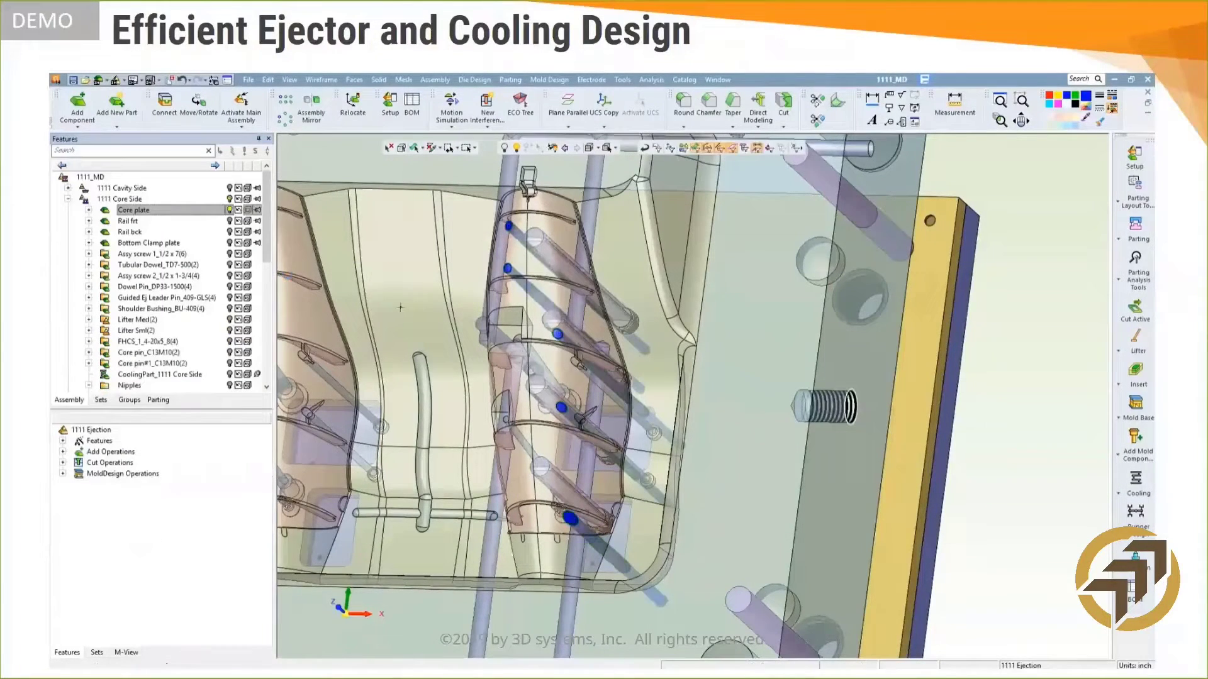
# Label the new ejector pins with Table of Ejectors, keeping the existing numbering settings and creating no Excel table
pyautogui.scroll(3, 446, 327)
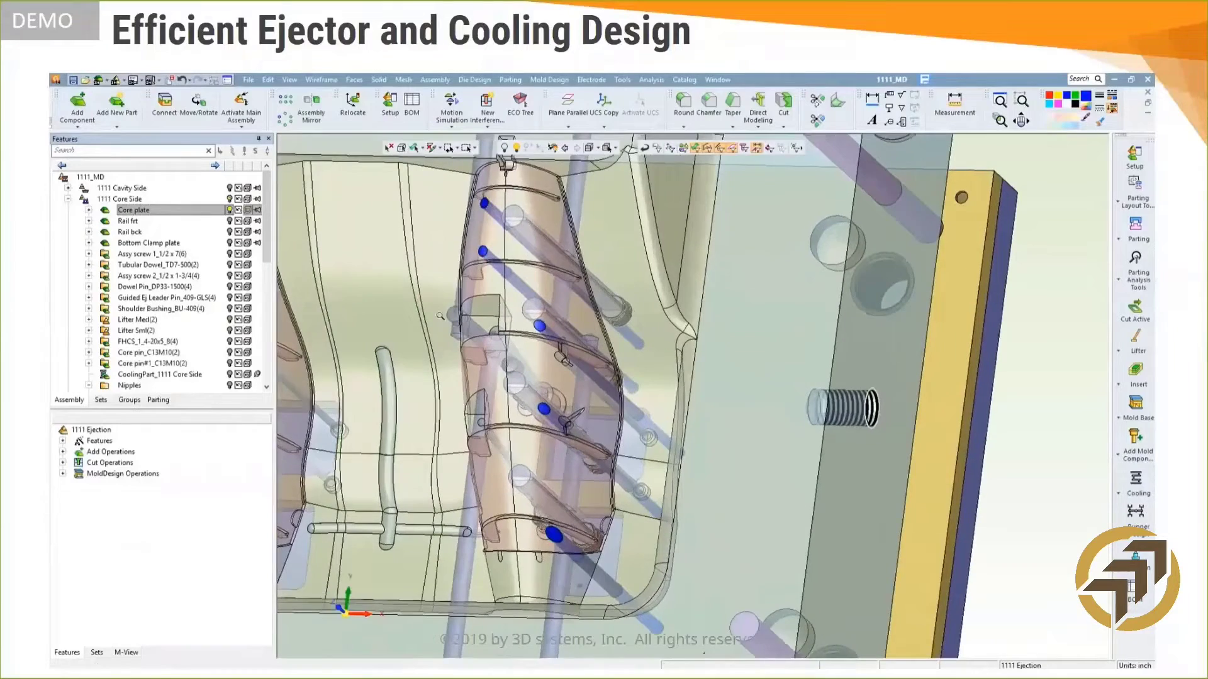
pyautogui.keyDown('ctrl'); pyautogui.moveTo(446, 327); pyautogui.dragTo(624, 474, button='middle'); pyautogui.keyUp('ctrl')
pyautogui.scroll(3, 624, 474)
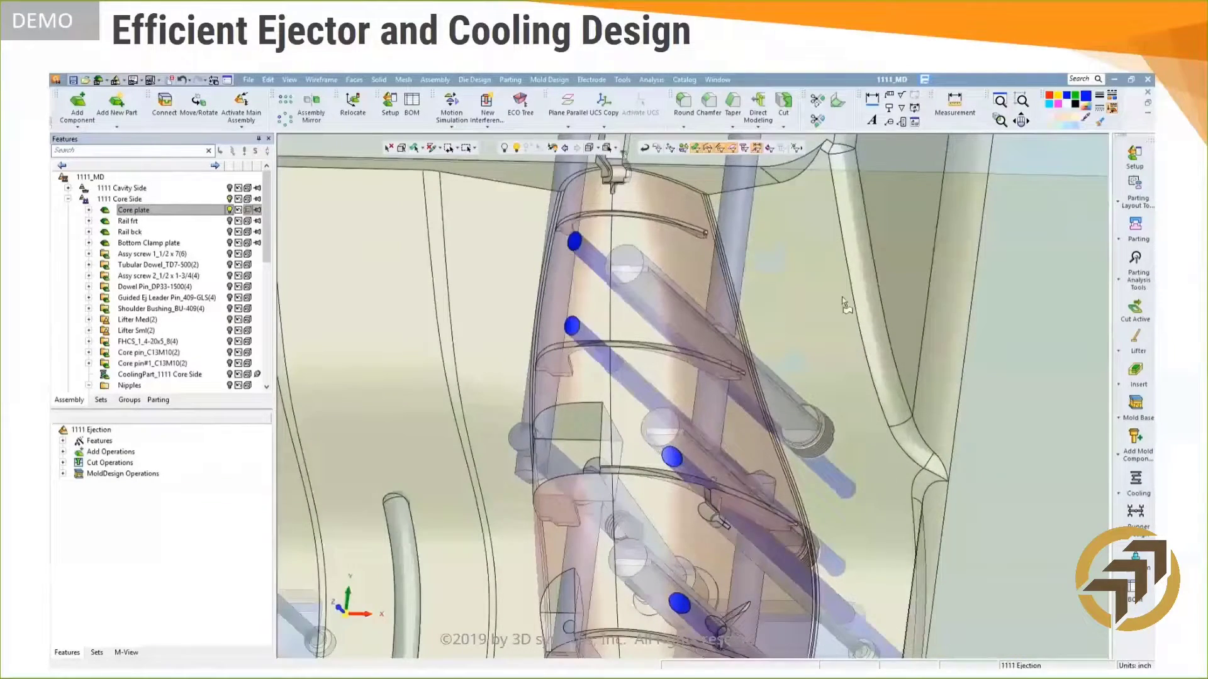
pyautogui.scroll(-5, 687, 468)
pyautogui.click(1135, 560)
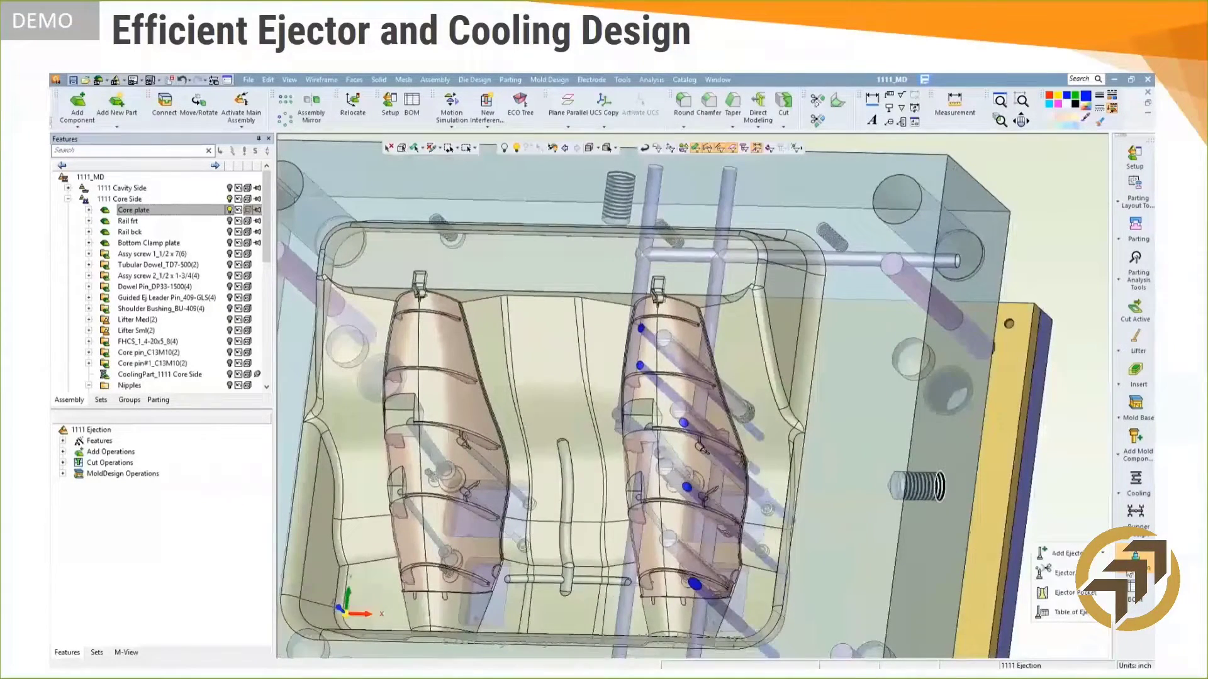
pyautogui.click(1063, 612)
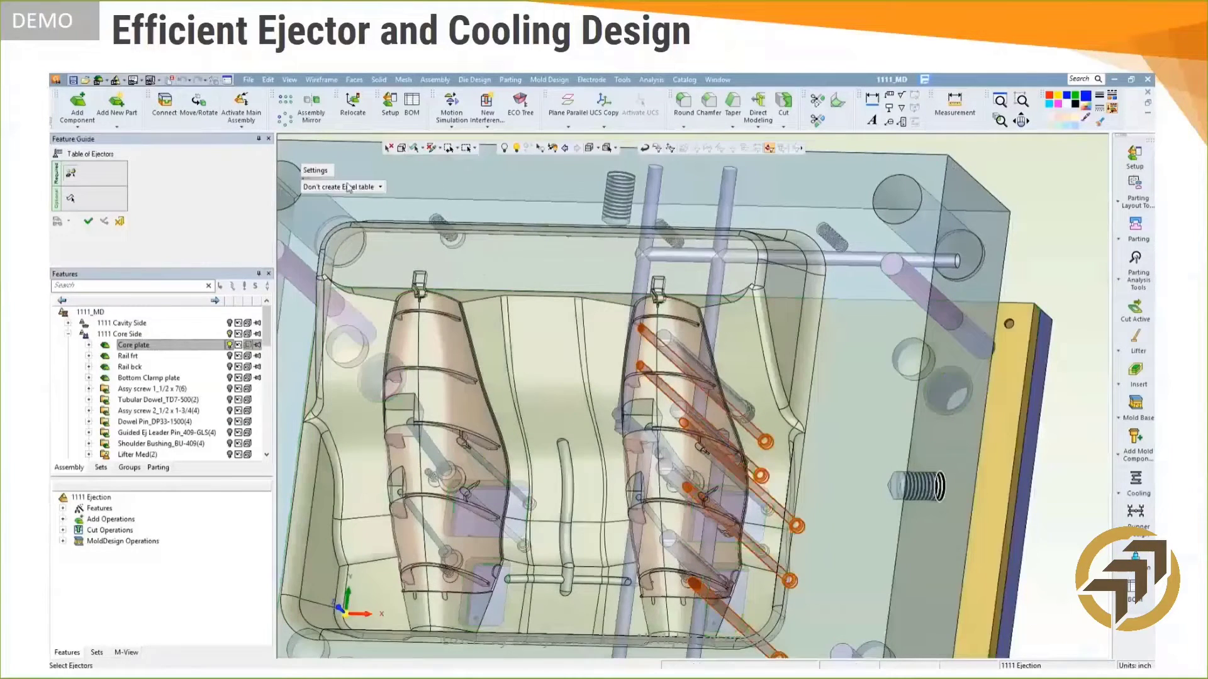
pyautogui.click(314, 170)
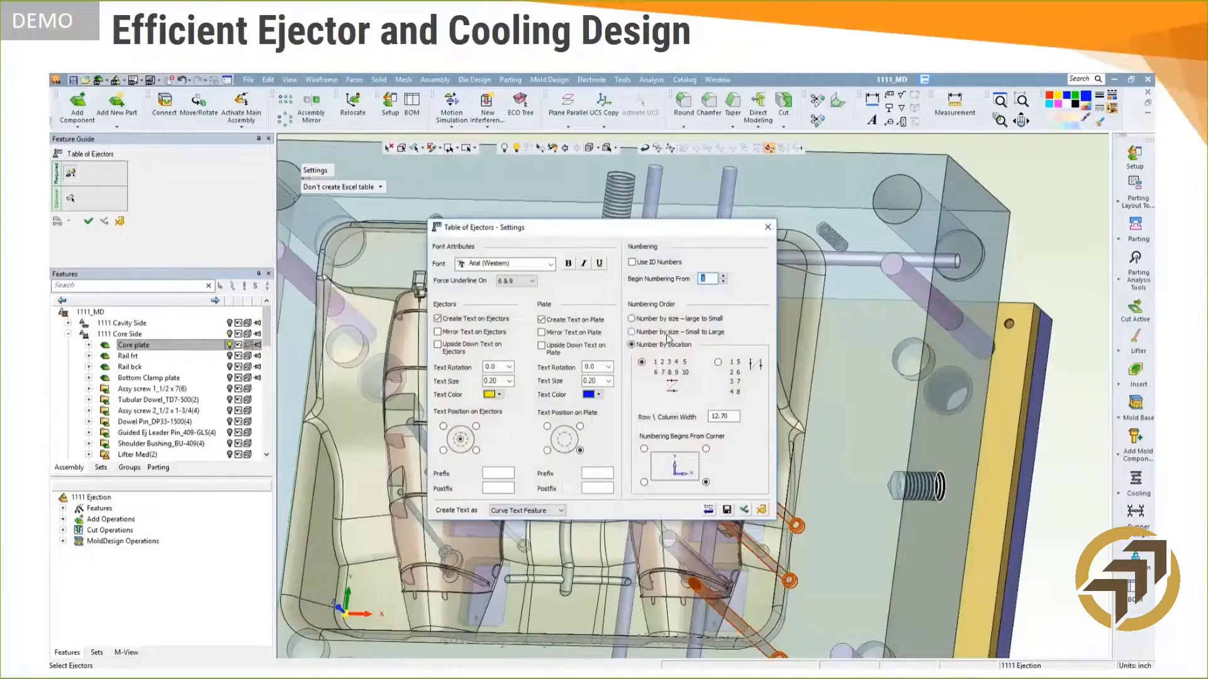
pyautogui.click(744, 510)
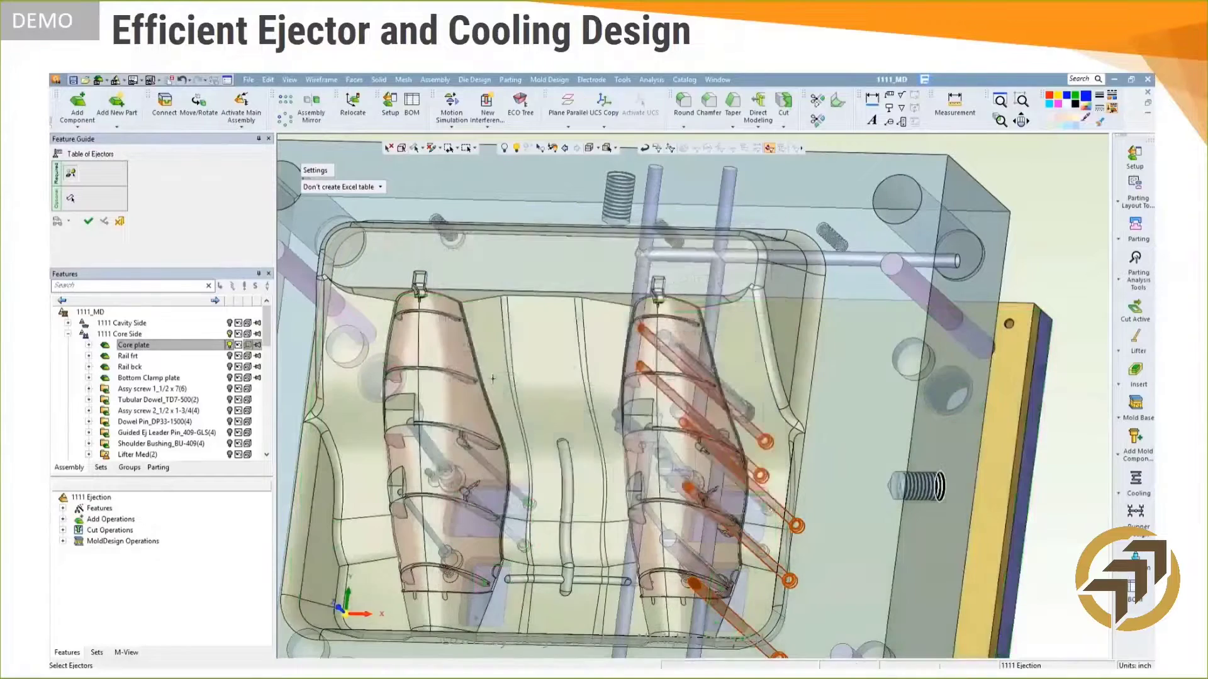
pyautogui.click(87, 224)
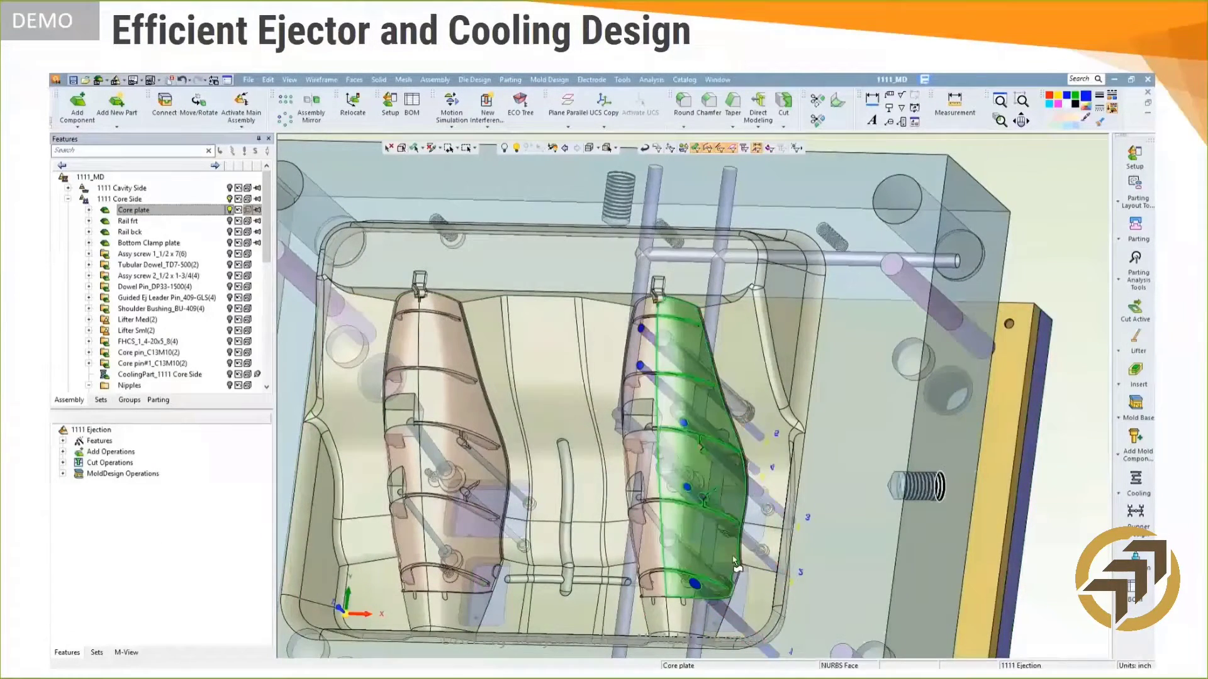
# Activate the core plate and hide all other components
pyautogui.moveTo(735, 561); pyautogui.dragTo(721, 537, button='middle')
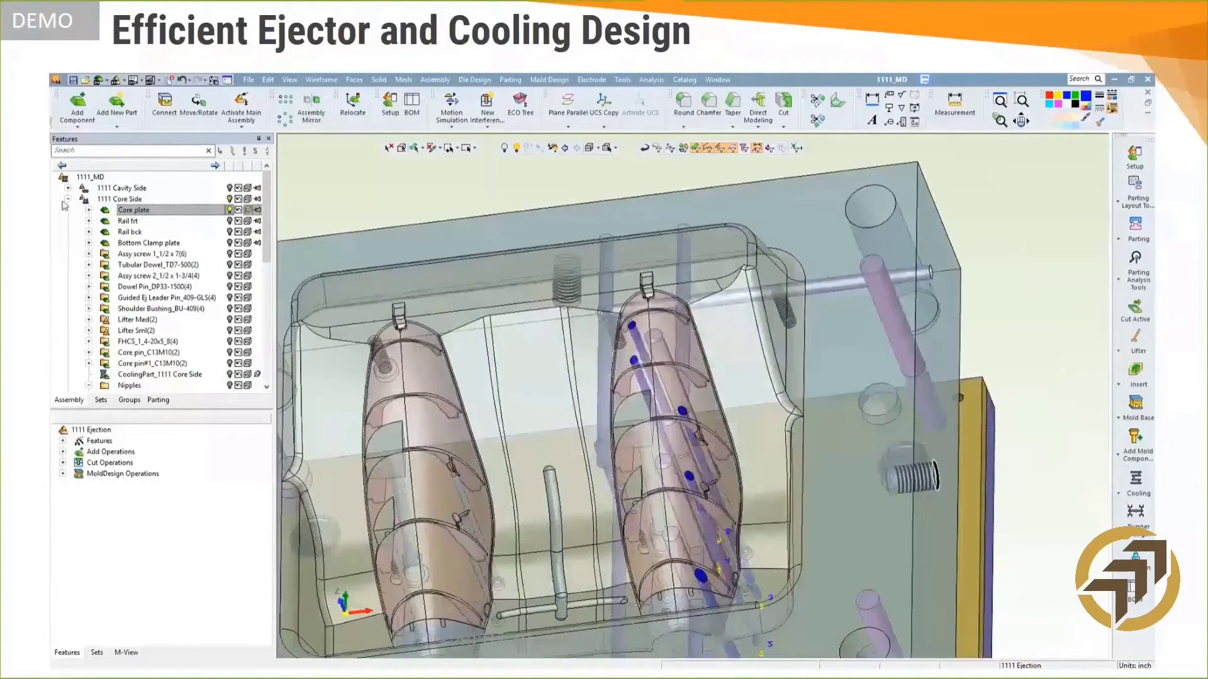
pyautogui.doubleClick(132, 210)
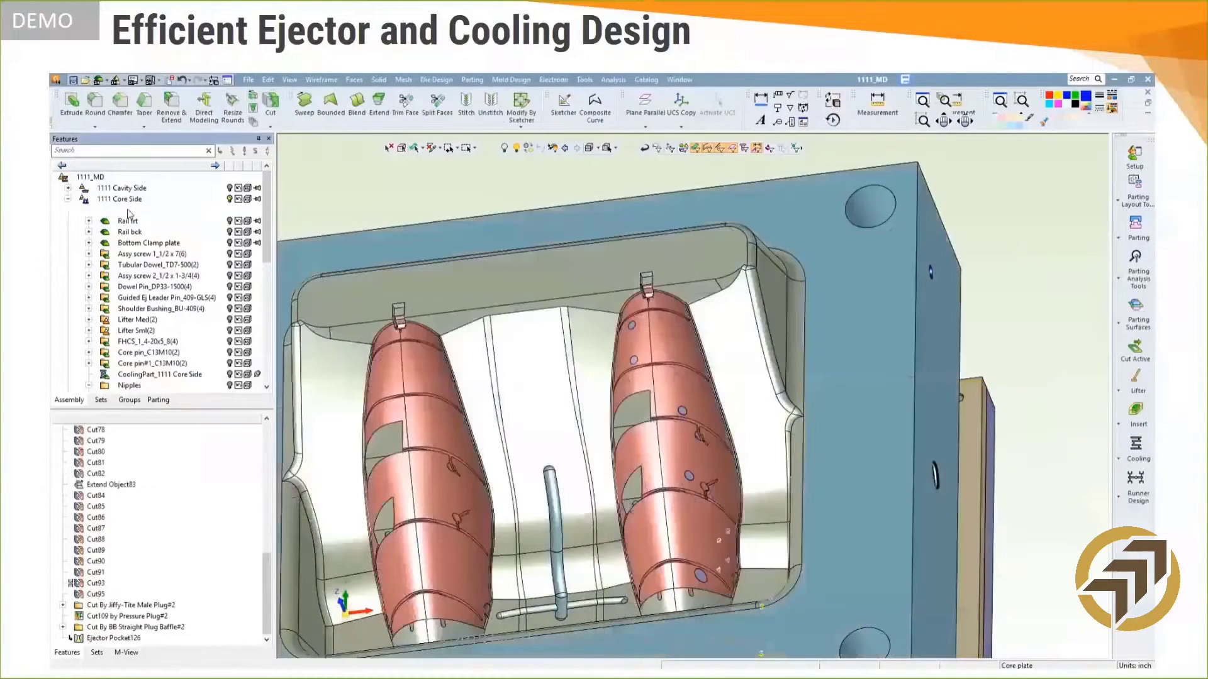
pyautogui.rightClick(129, 213)
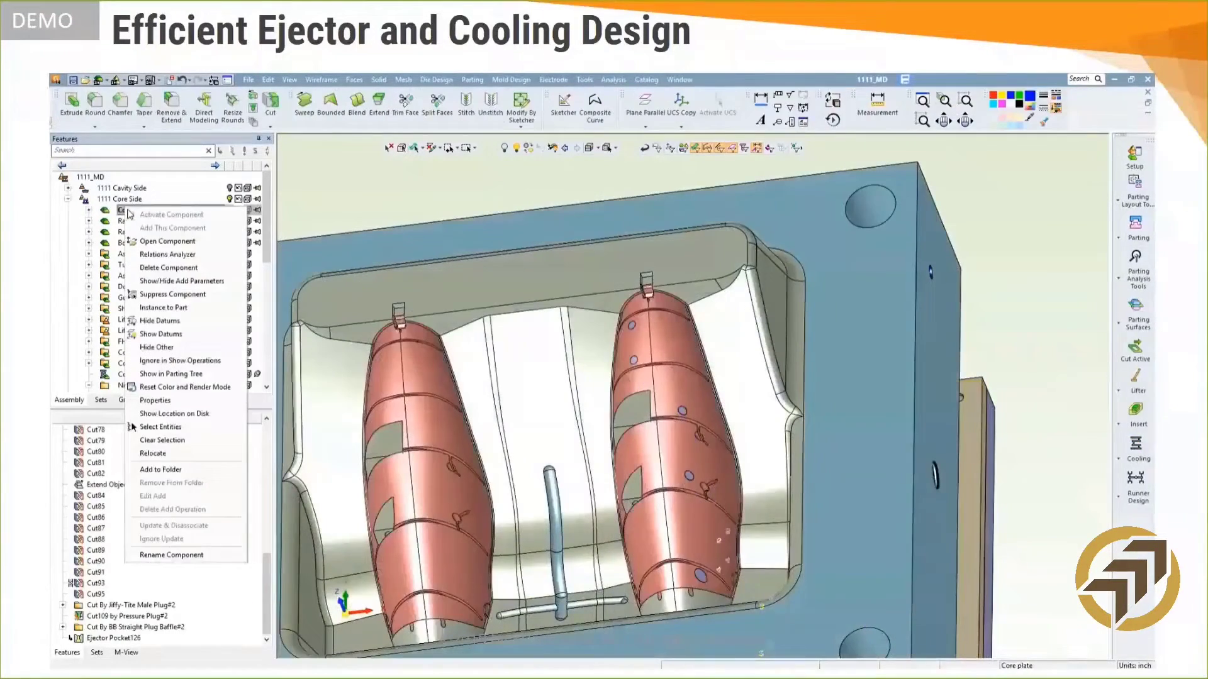
pyautogui.click(192, 352)
# Run a Hole Safety Distance analysis of all holes in the core plate, with a cooling vs. regular holes minimum distance of 0.3
pyautogui.moveTo(522, 411); pyautogui.dragTo(598, 320, button='middle')
pyautogui.keyDown('ctrl'); pyautogui.moveTo(701, 434); pyautogui.dragTo(830, 314, button='middle'); pyautogui.keyUp('ctrl')
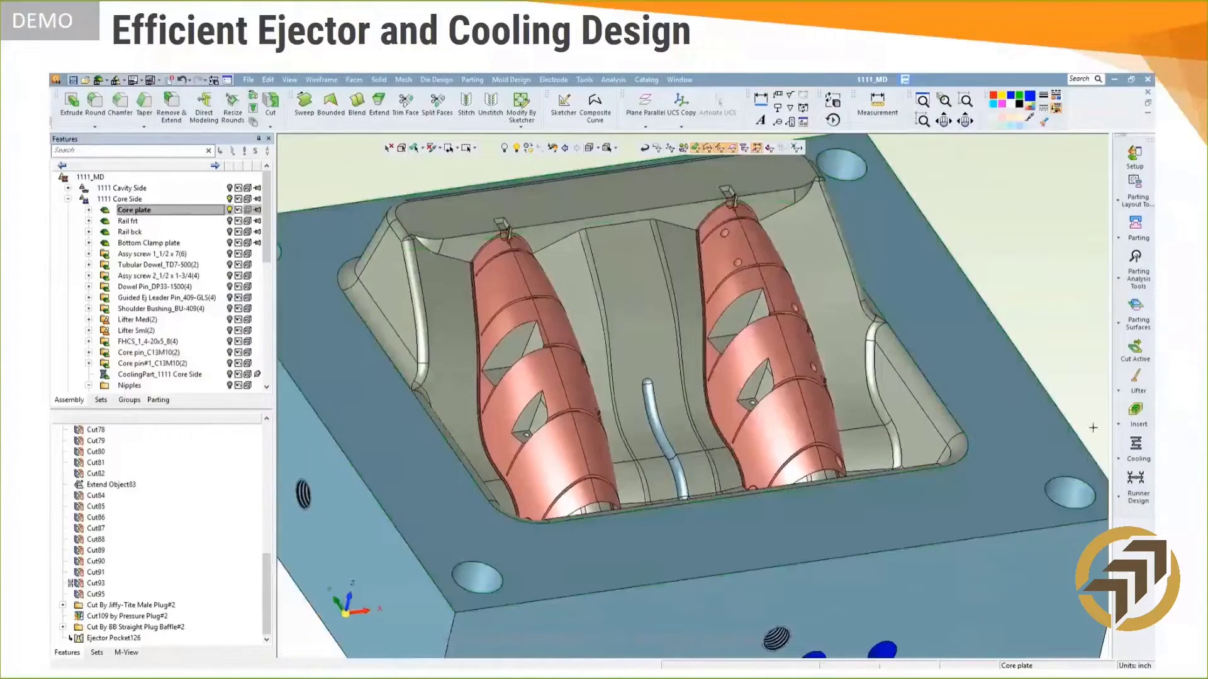
pyautogui.click(1120, 462)
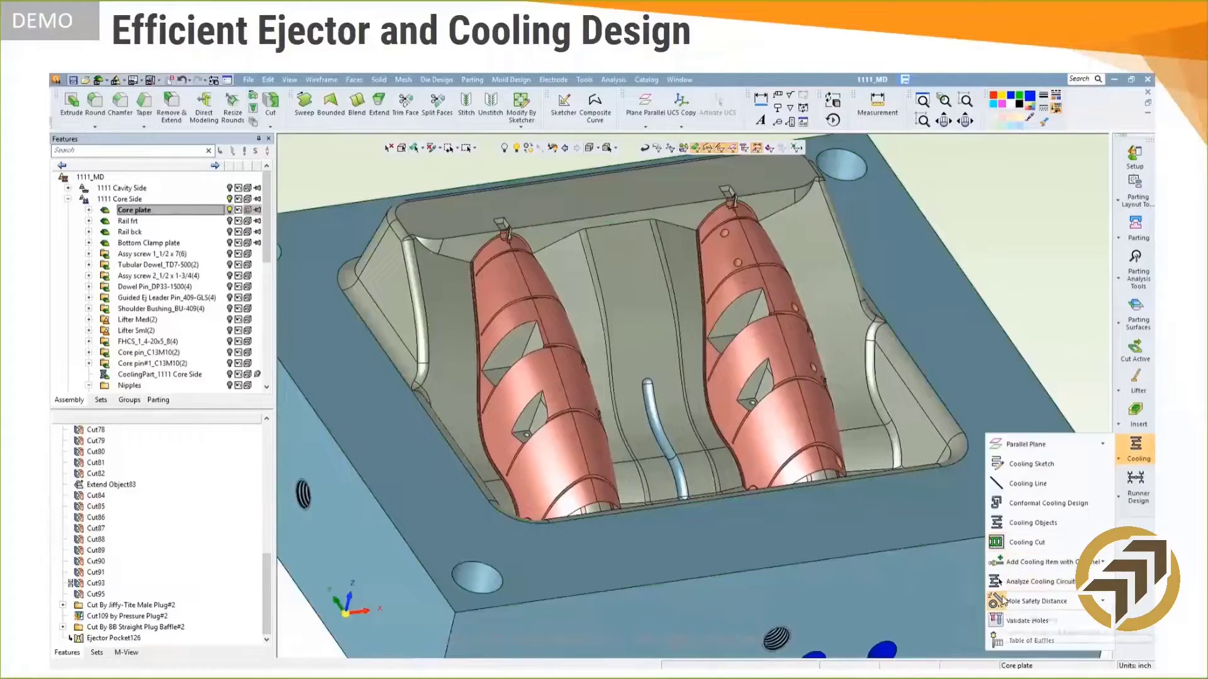
pyautogui.click(1000, 600)
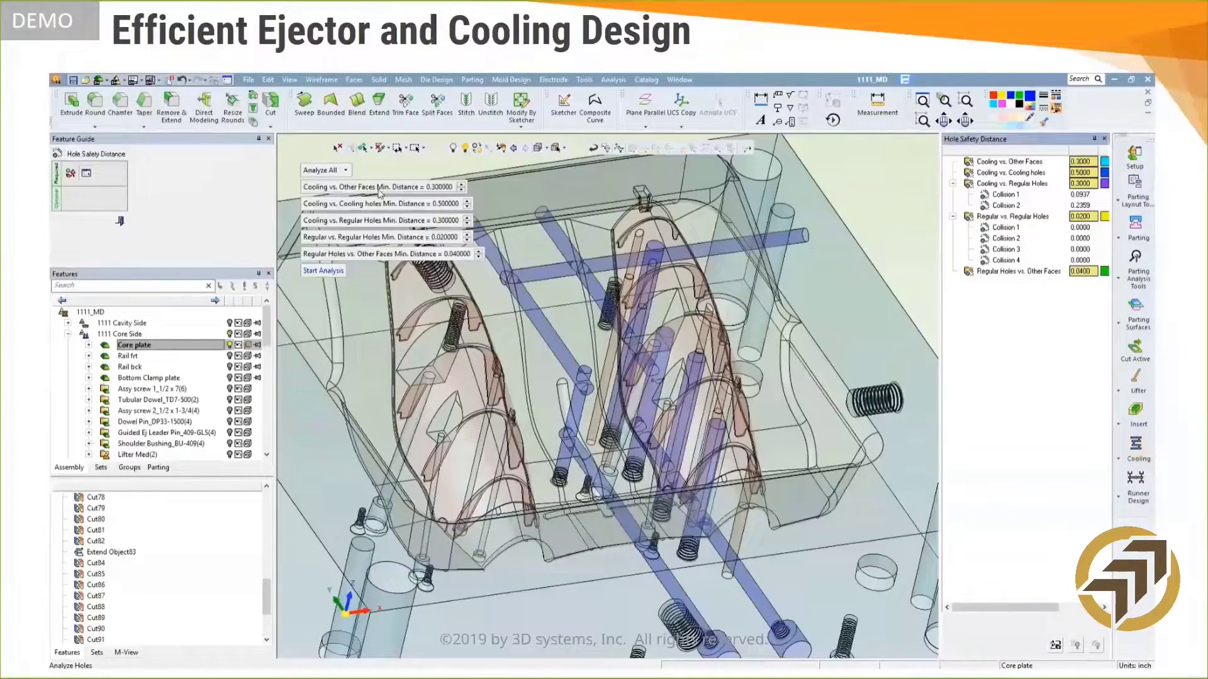
pyautogui.click(382, 221)
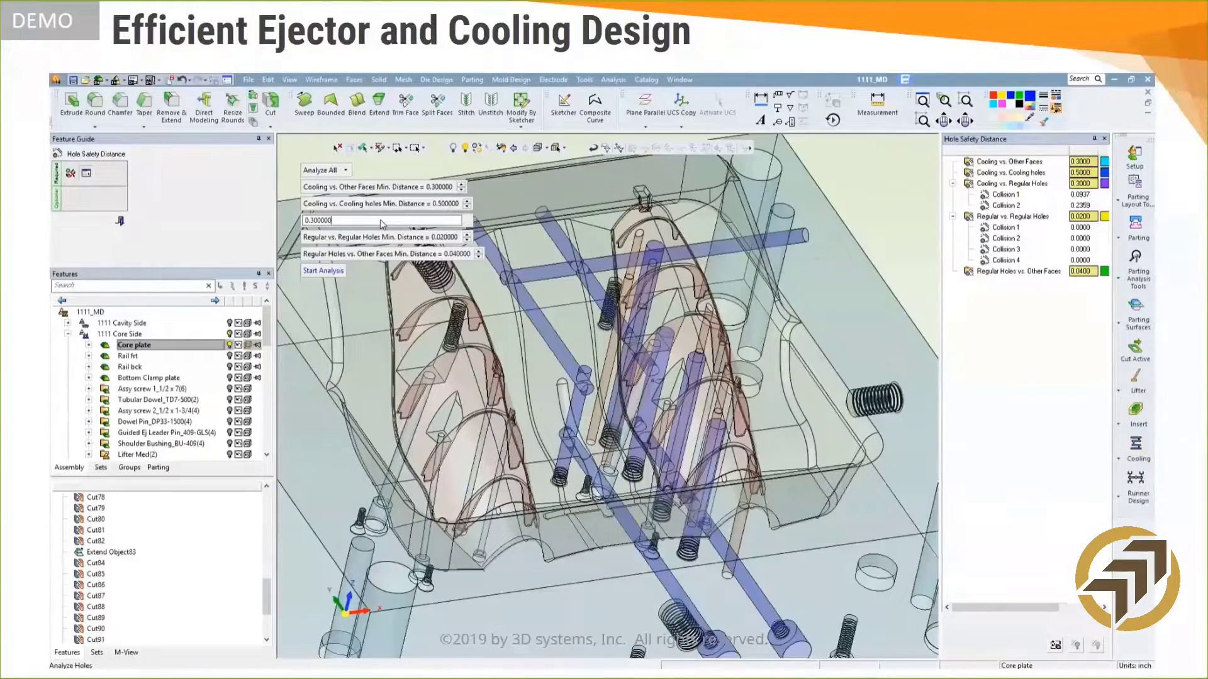
pyautogui.click(324, 270)
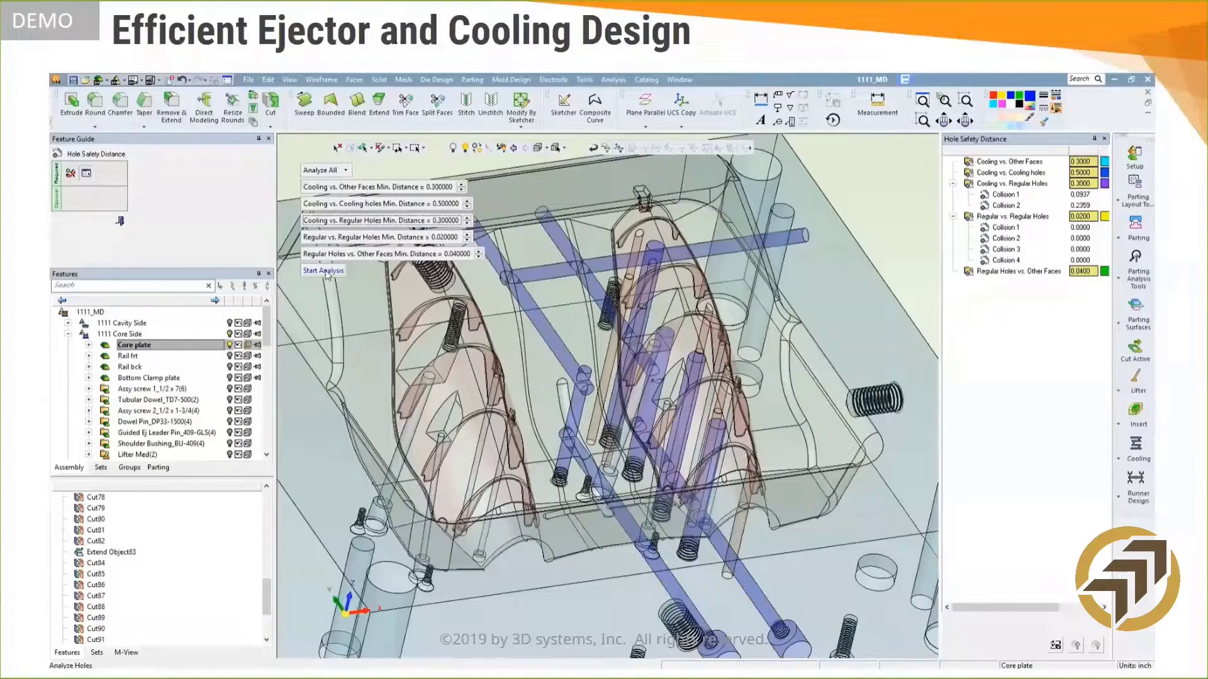
pyautogui.click(326, 272)
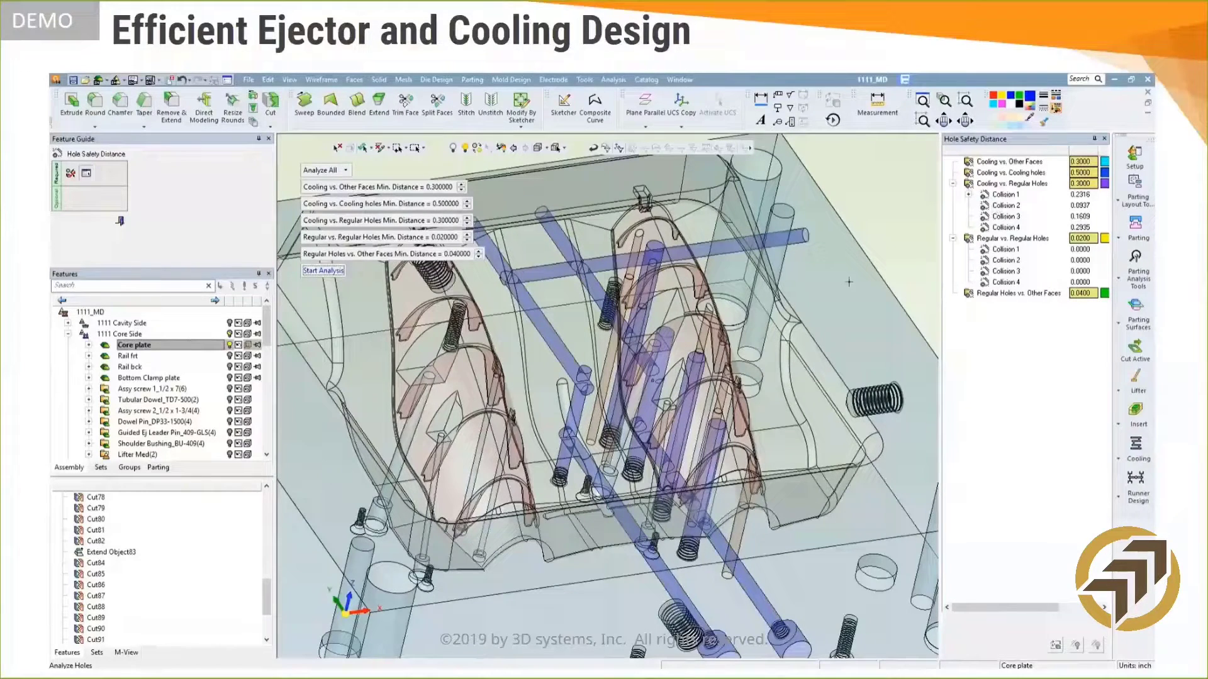
# Examine cooling vs. regular holes collisions 1, 3 and 4 around the upper ejector holes in plan view
pyautogui.click(1001, 195)
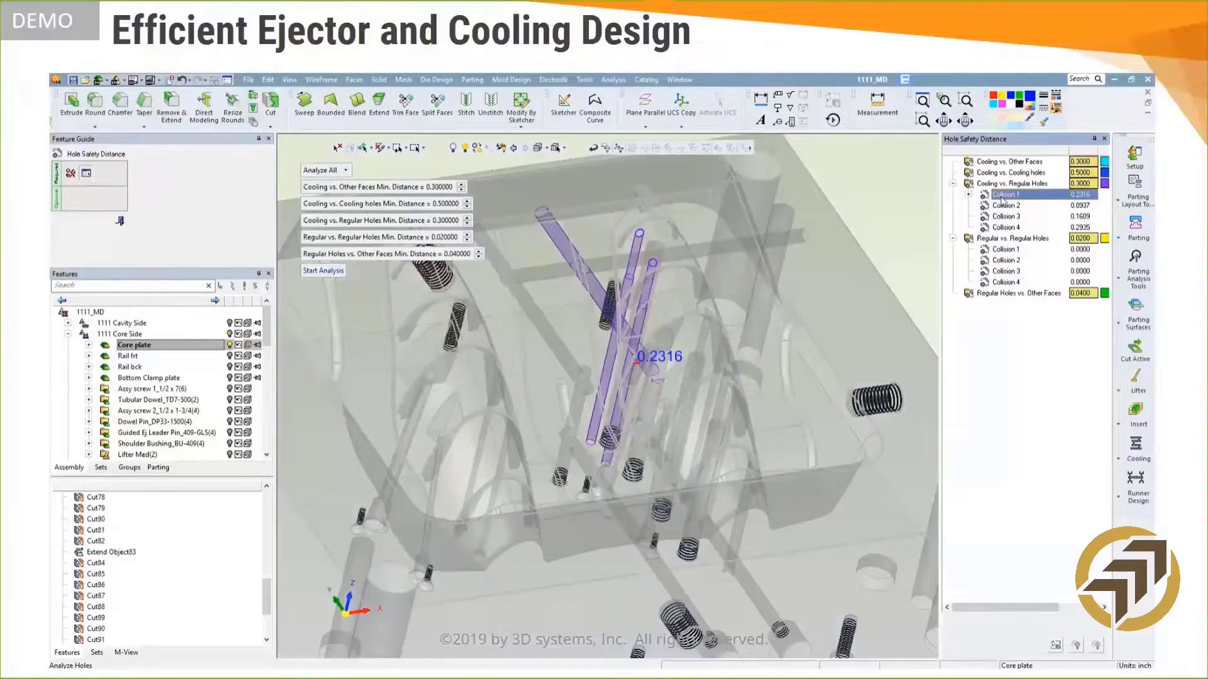
pyautogui.click(351, 597)
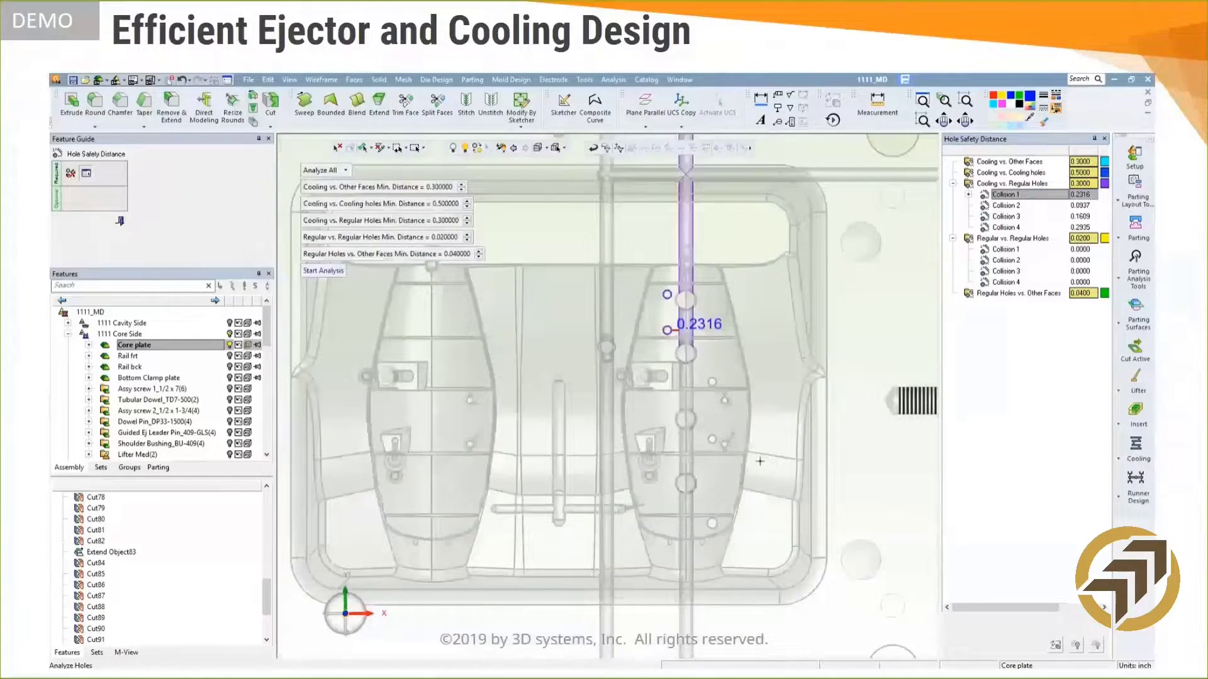
pyautogui.keyDown('ctrl'); pyautogui.moveTo(756, 459); pyautogui.dragTo(750, 280, button='right'); pyautogui.keyUp('ctrl')
pyautogui.keyDown('ctrl'); pyautogui.moveTo(750, 280); pyautogui.dragTo(629, 397, button='middle'); pyautogui.keyUp('ctrl')
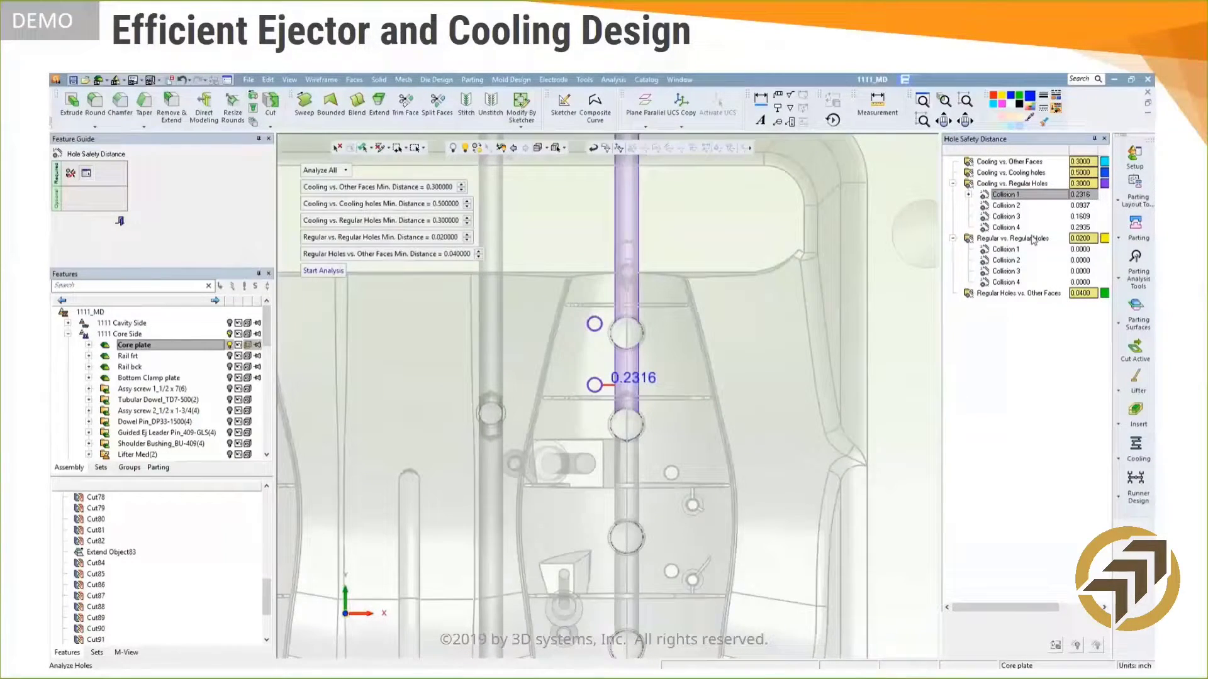
pyautogui.click(1003, 216)
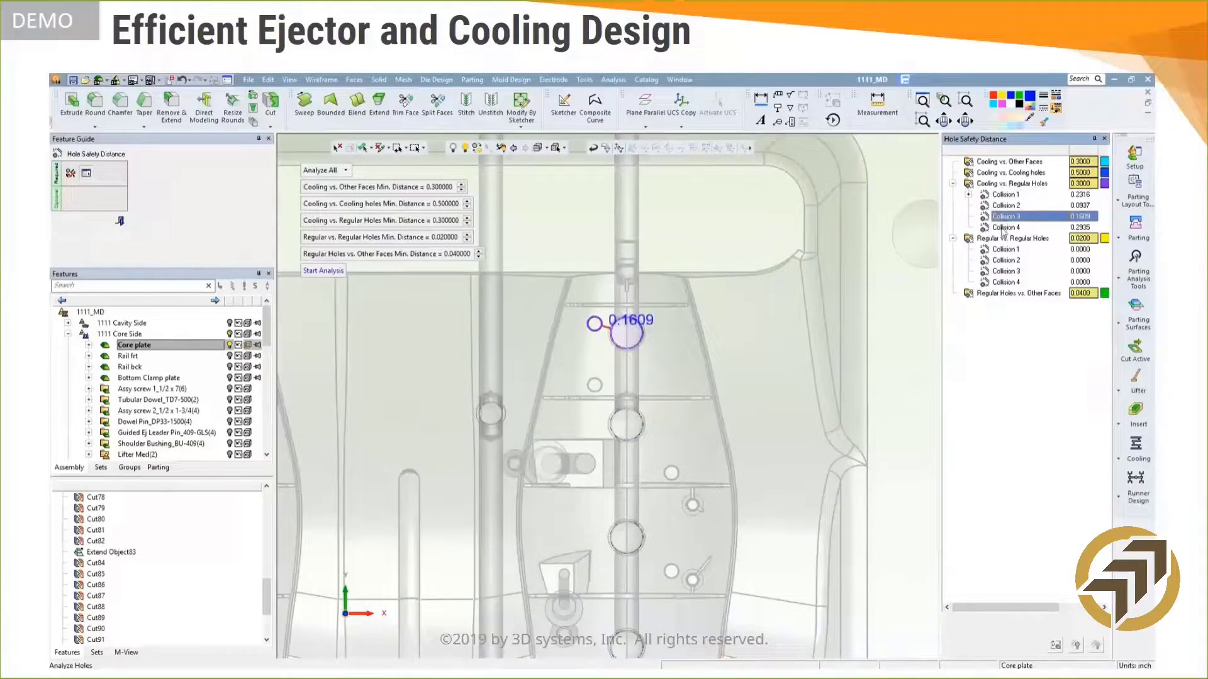
pyautogui.click(1004, 228)
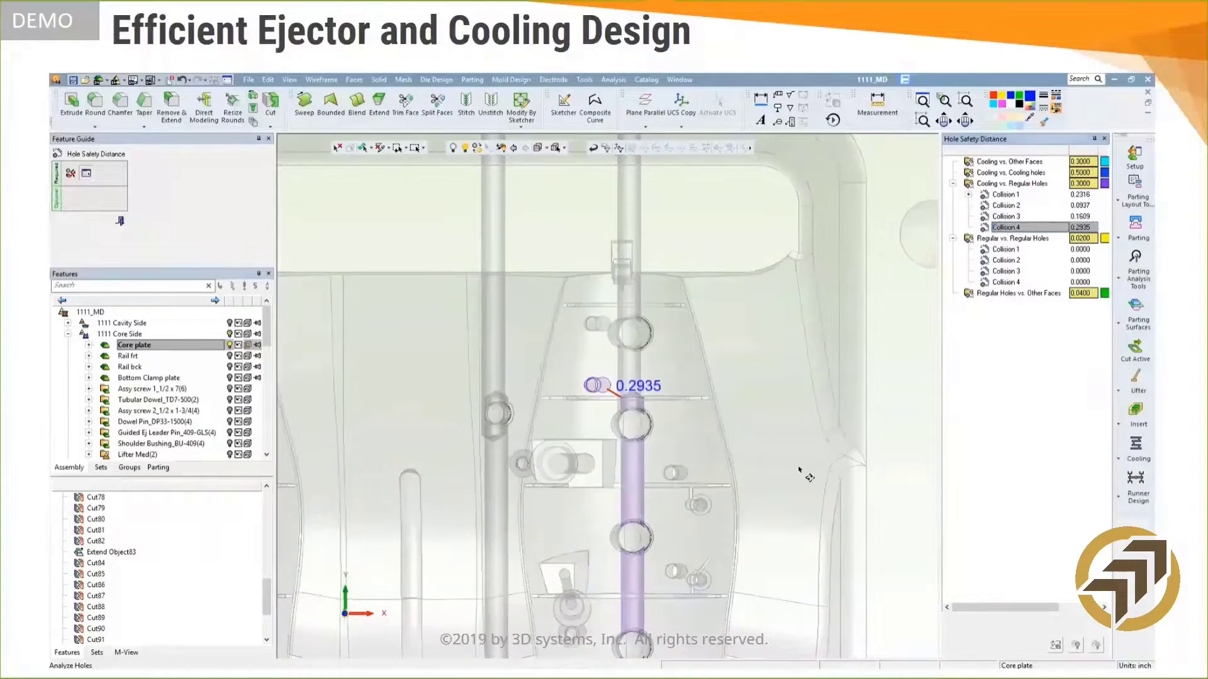
pyautogui.moveTo(801, 463); pyautogui.dragTo(794, 461, button='middle')
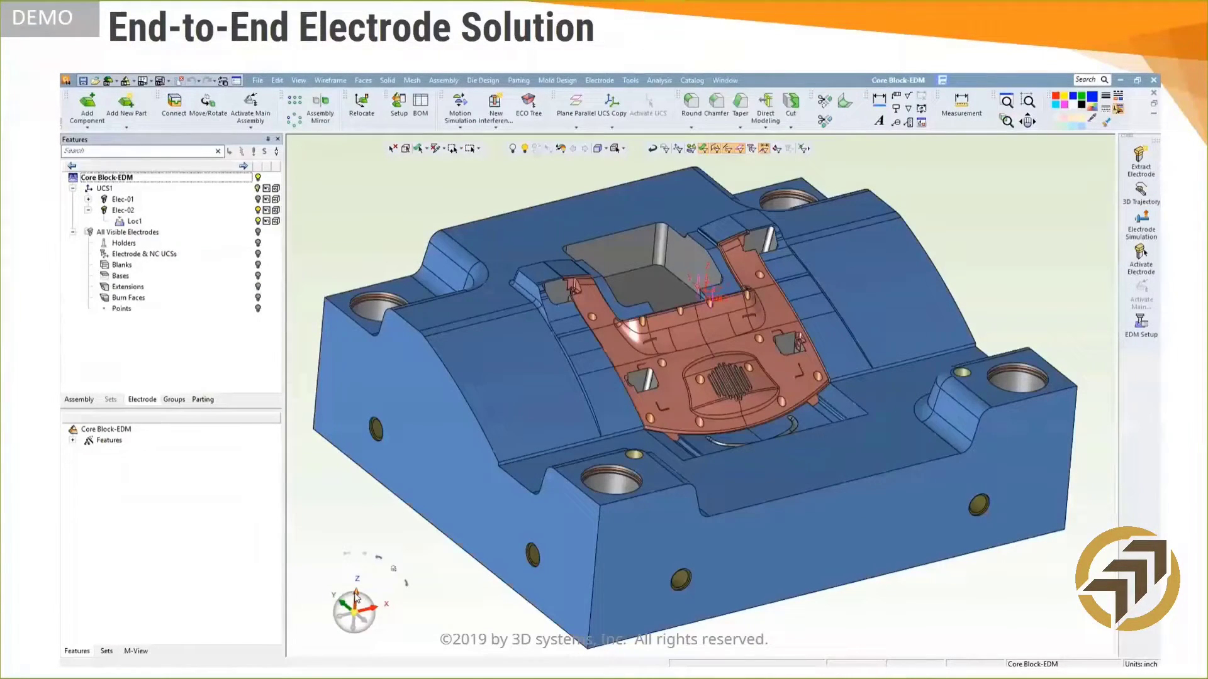
# Extract an electrode for the L-shaped slot above the rectangular pocket, with a recentred rectangular boundary, 0.3 clearance and no trimming
pyautogui.click(356, 596)
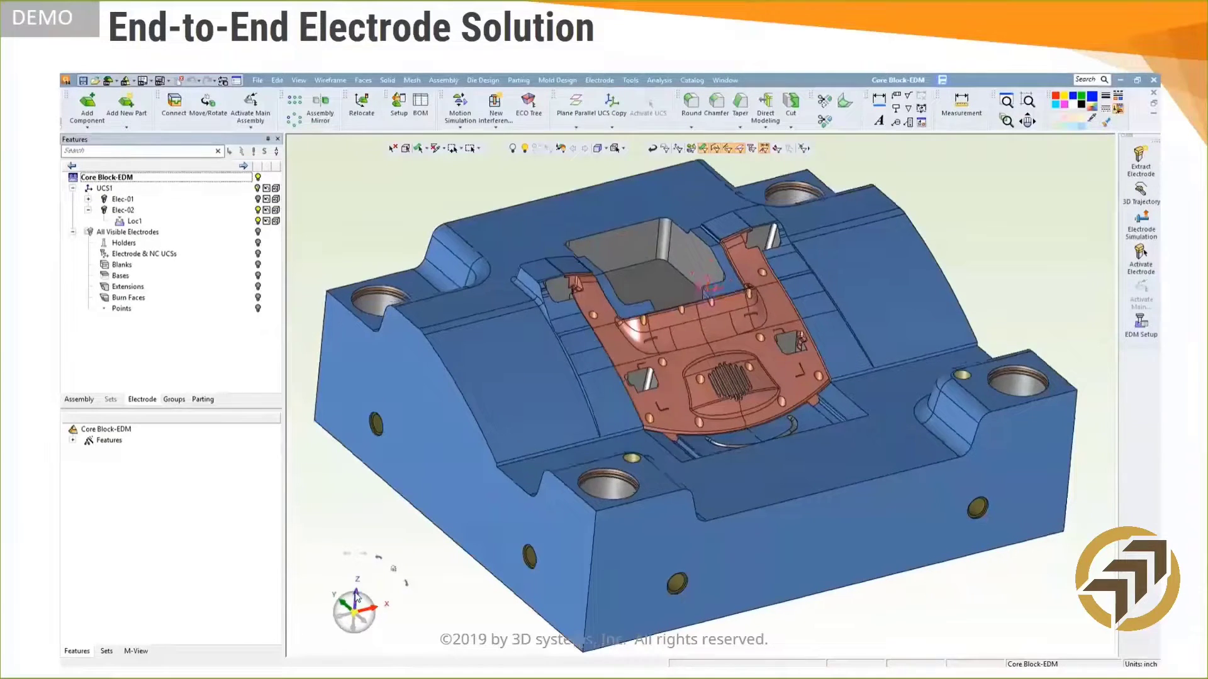
pyautogui.scroll(6, 786, 390)
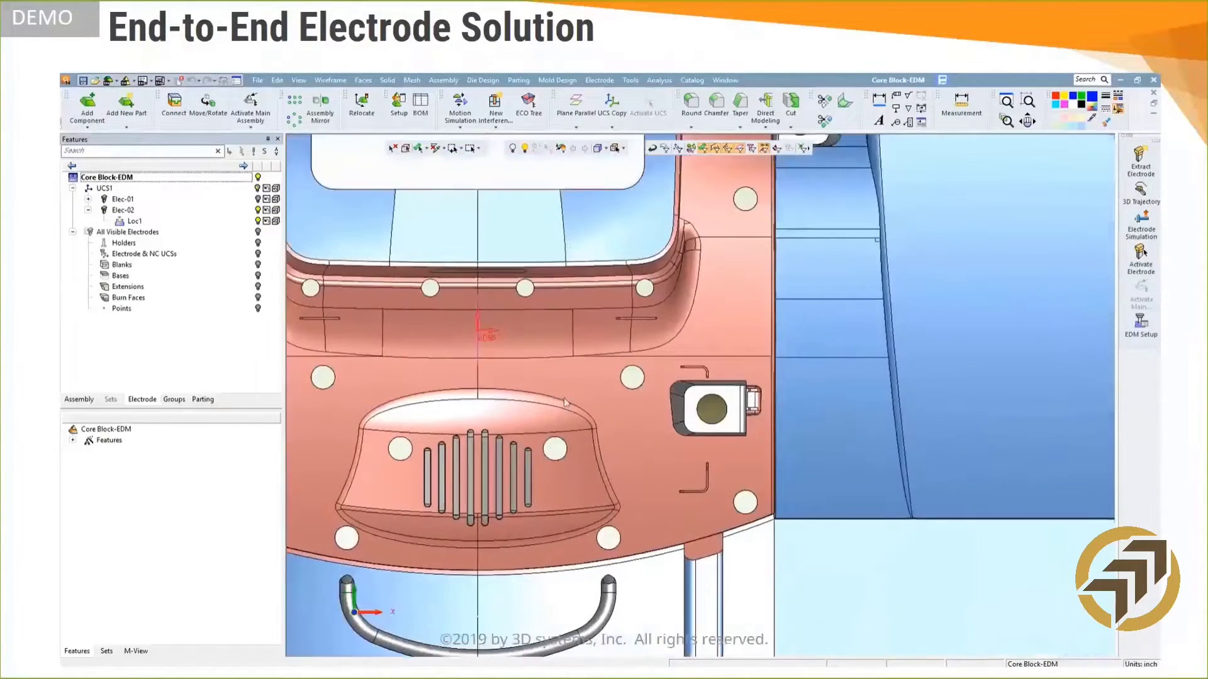
pyautogui.click(1140, 158)
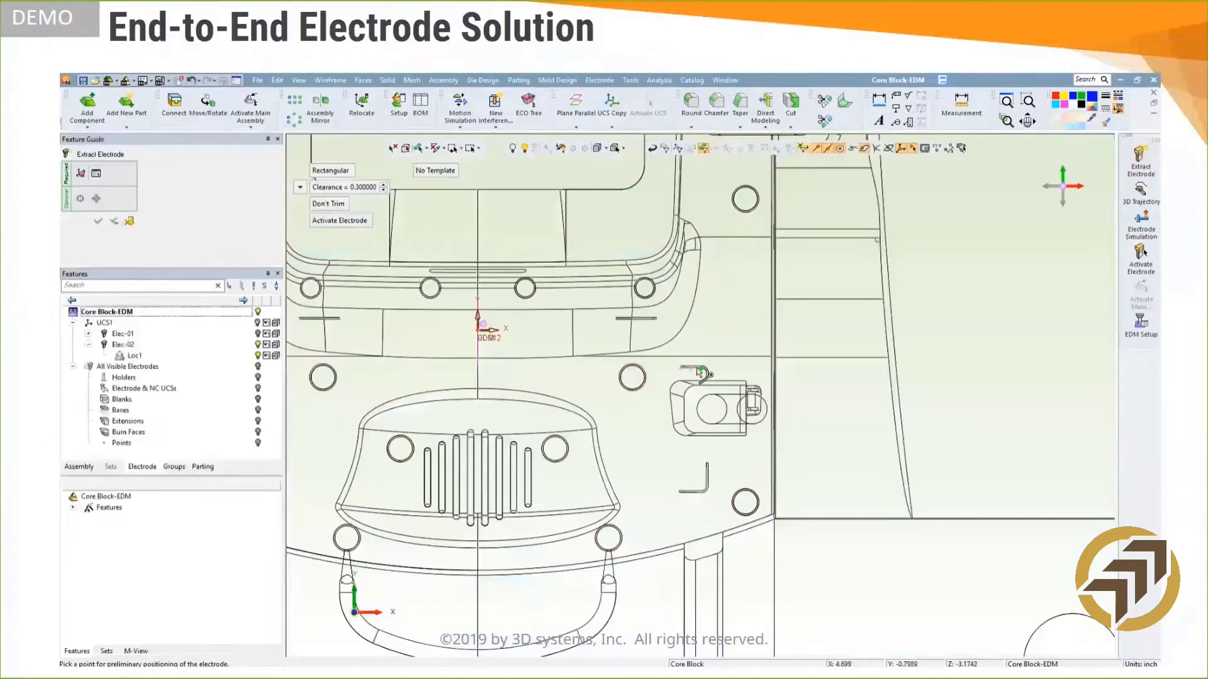
pyautogui.click(698, 370)
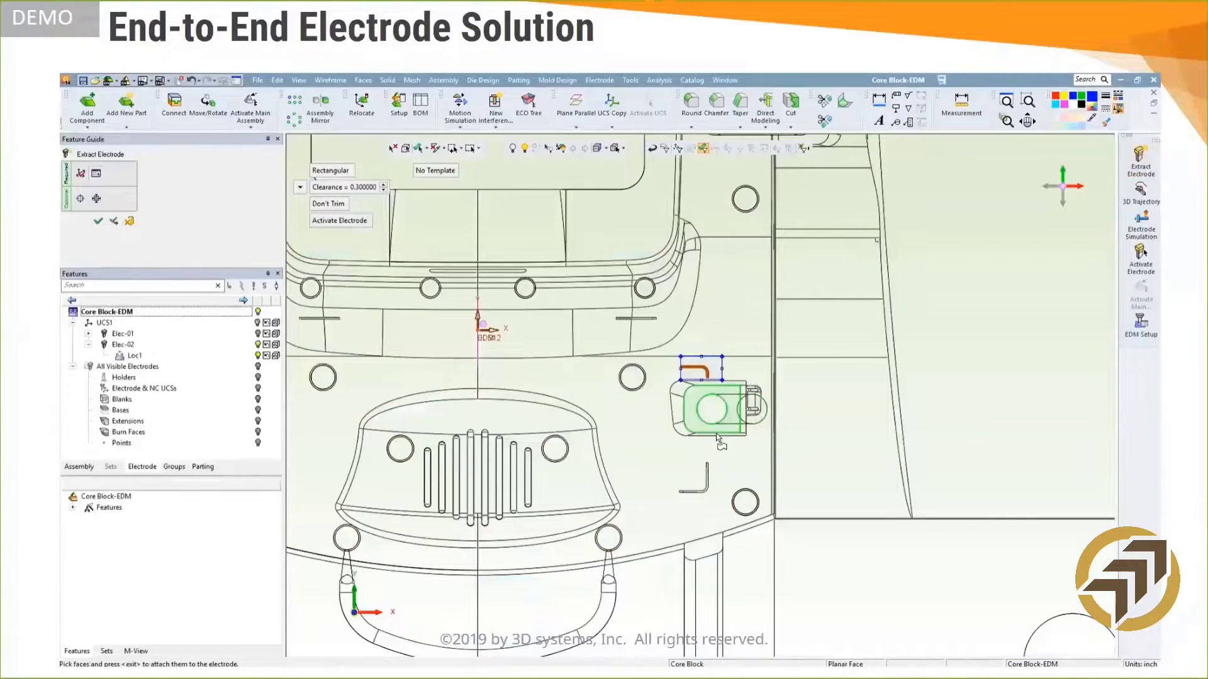
pyautogui.moveTo(715, 431); pyautogui.dragTo(738, 405, button='middle')
pyautogui.scroll(5, 739, 406)
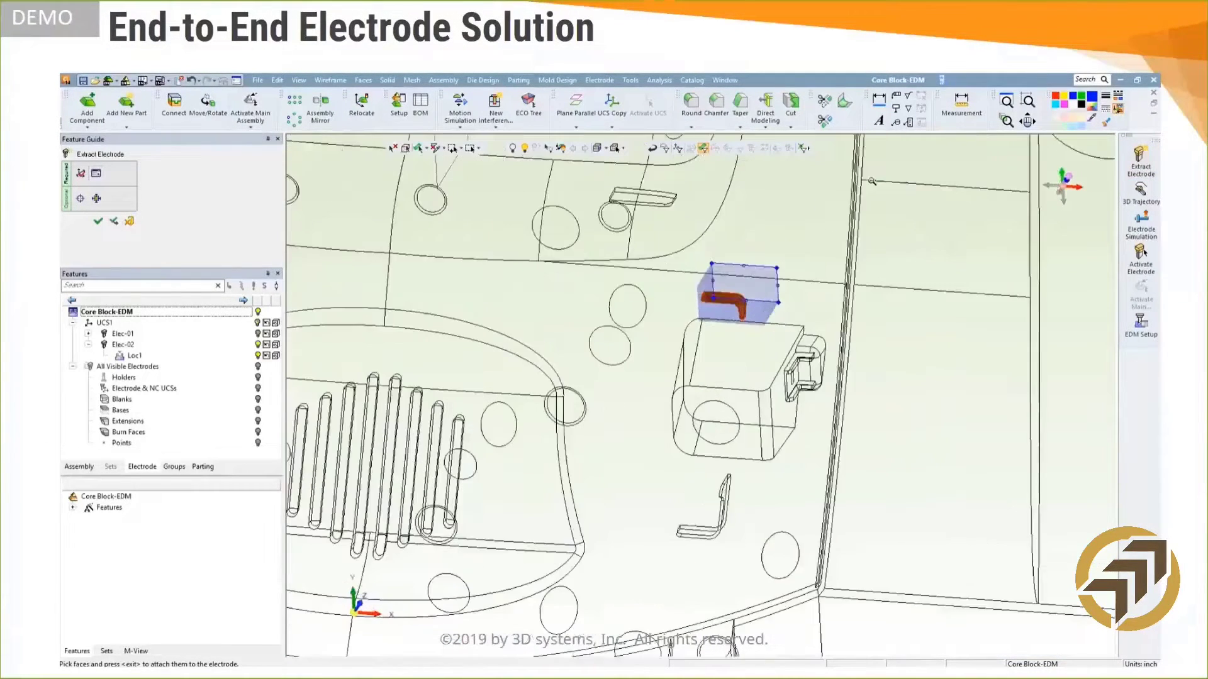
pyautogui.click(777, 391)
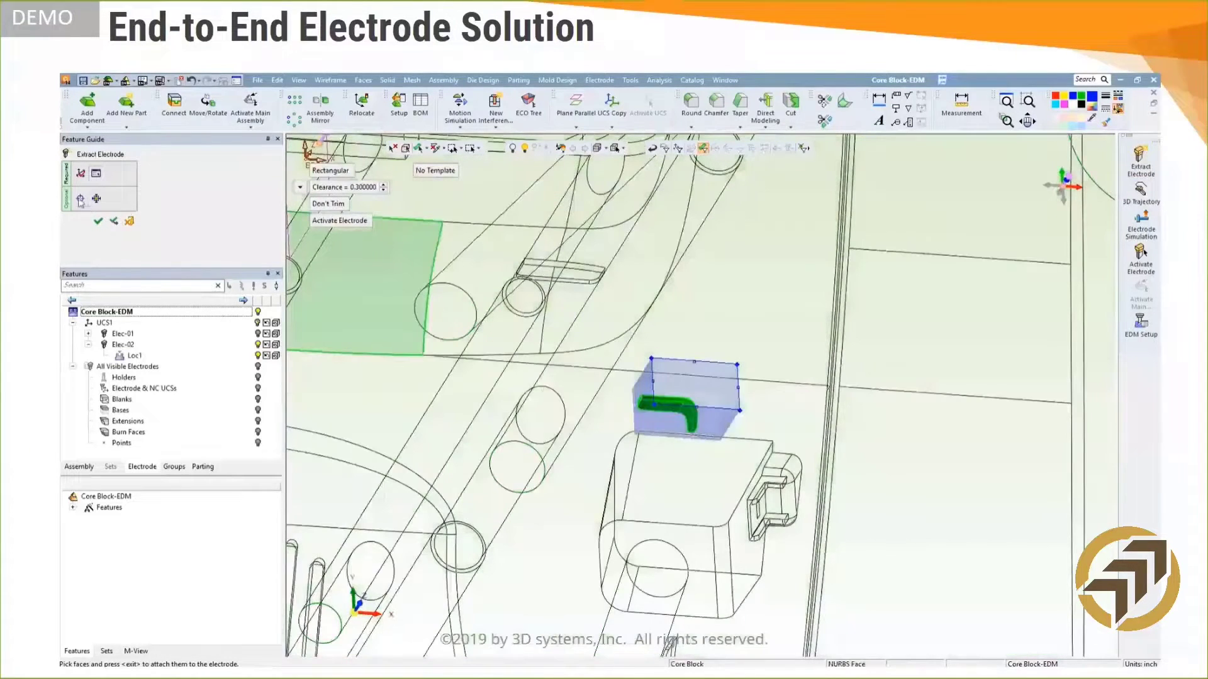
pyautogui.click(81, 200)
pyautogui.click(97, 201)
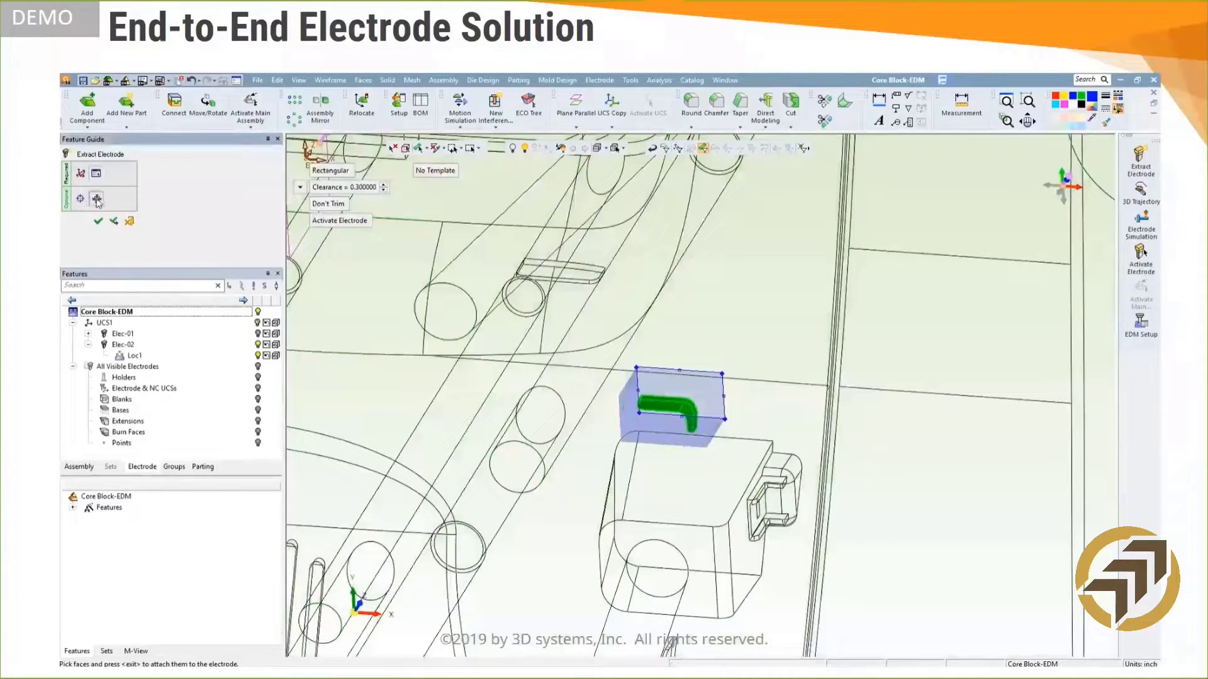
pyautogui.click(98, 224)
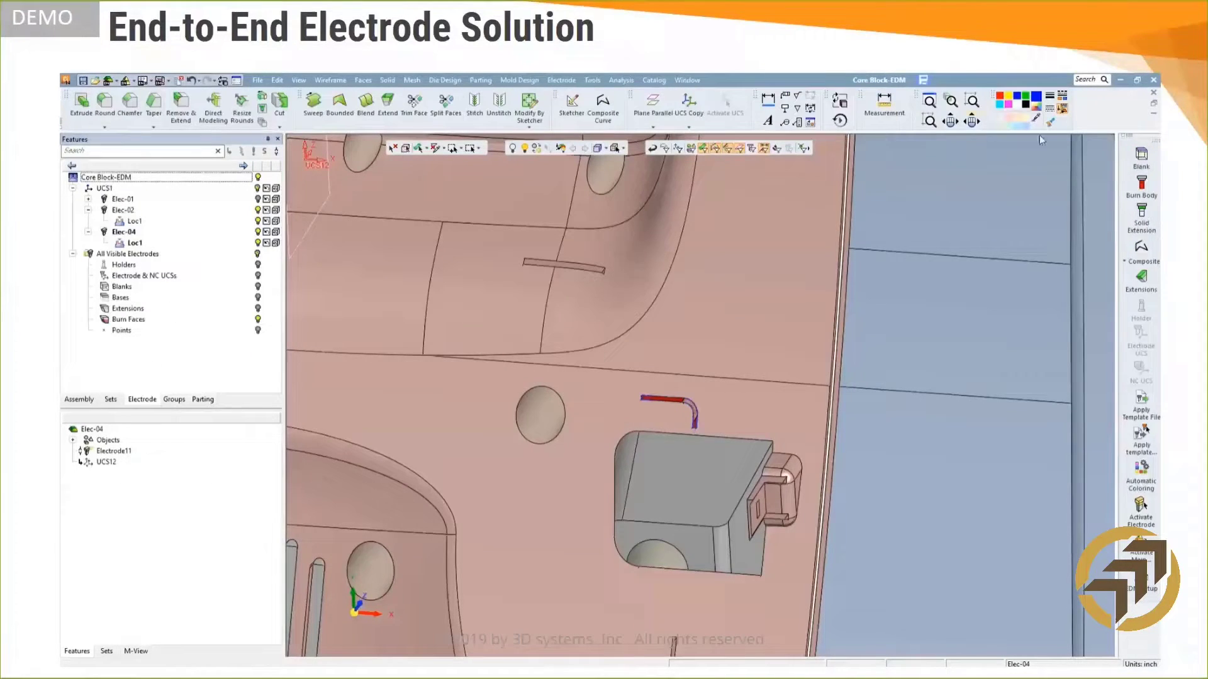
# Create a rectangular free-size blank for the electrode with base height 2.5 and clearance 0.3, and hide the core block
pyautogui.click(1146, 162)
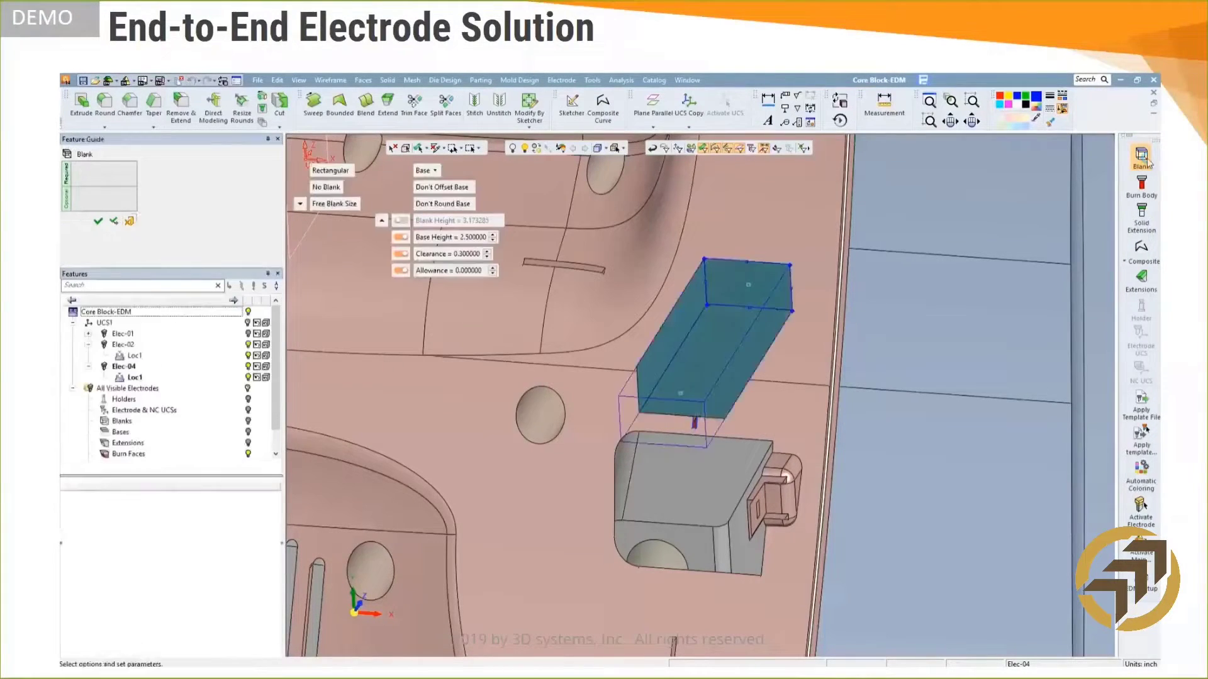
pyautogui.middleClick(990, 210)
pyautogui.click(990, 211)
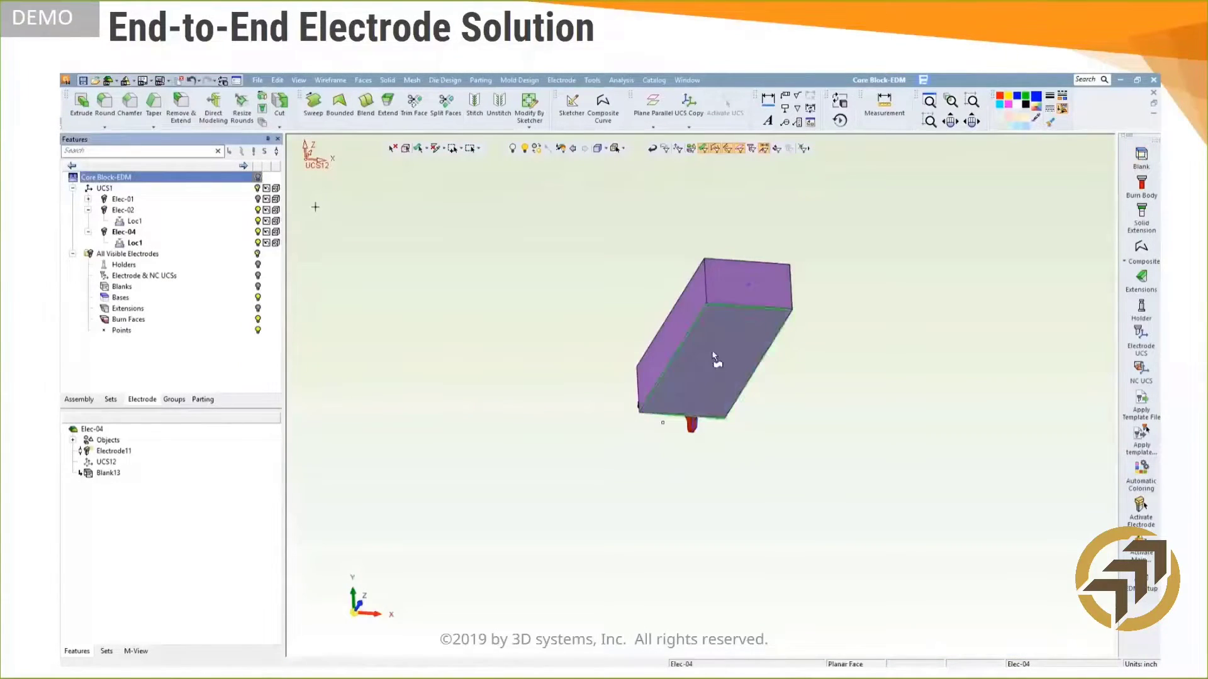
# Create a single-direction burn body on the L-shaped burn faces with minimum distance 0.05, bottom offset 0.05 and lateral offset 0.1
pyautogui.keyDown('ctrl'); pyautogui.moveTo(712, 356); pyautogui.dragTo(747, 509); pyautogui.keyUp('ctrl')
pyautogui.keyDown('ctrl'); pyautogui.moveTo(690, 190); pyautogui.dragTo(675, 497, button='middle'); pyautogui.keyUp('ctrl')
pyautogui.scroll(2, 683, 330)
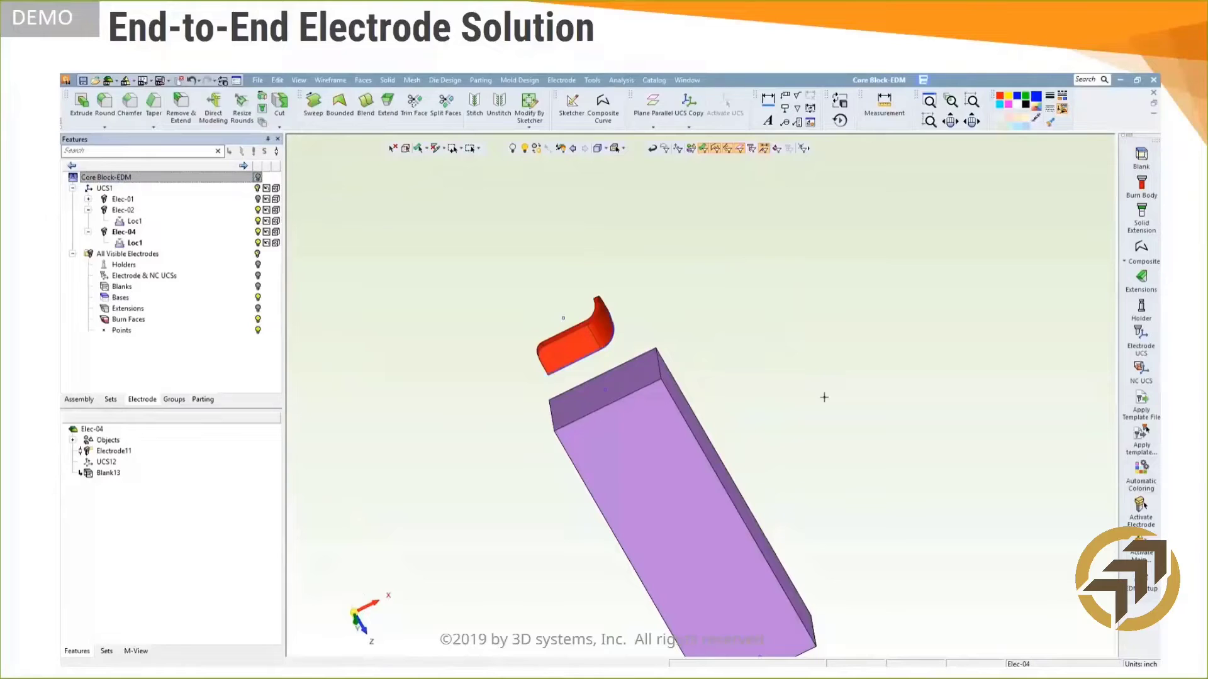
pyautogui.click(1136, 192)
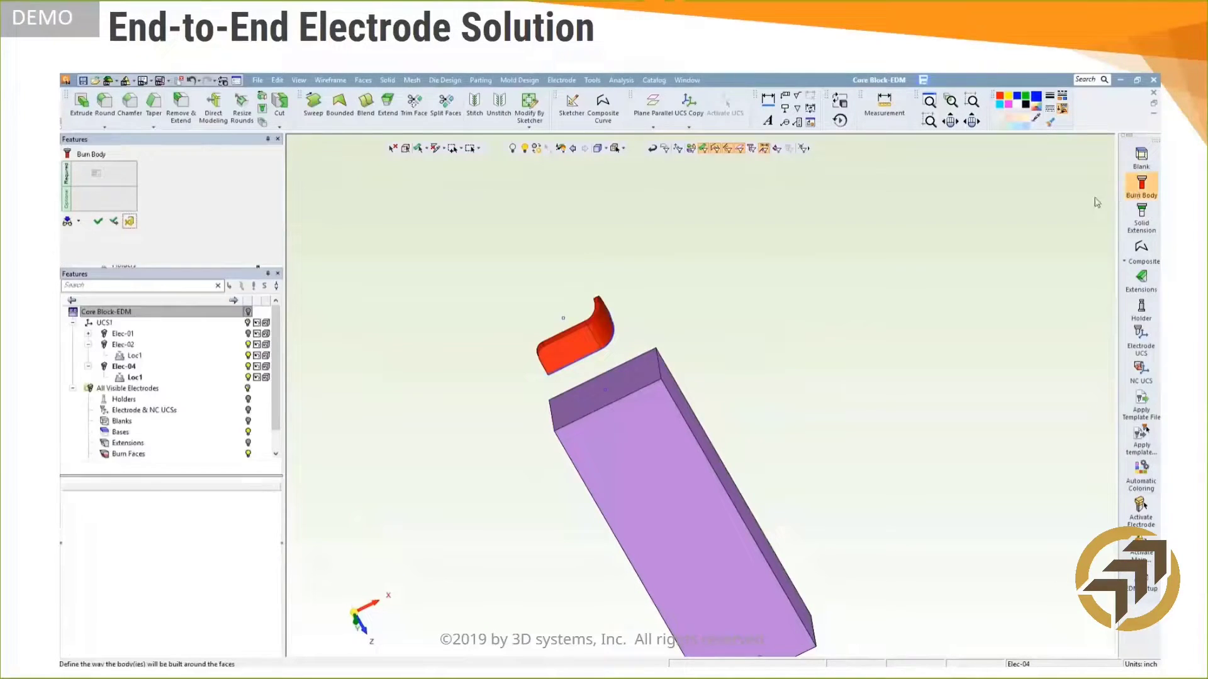
pyautogui.middleClick(463, 223)
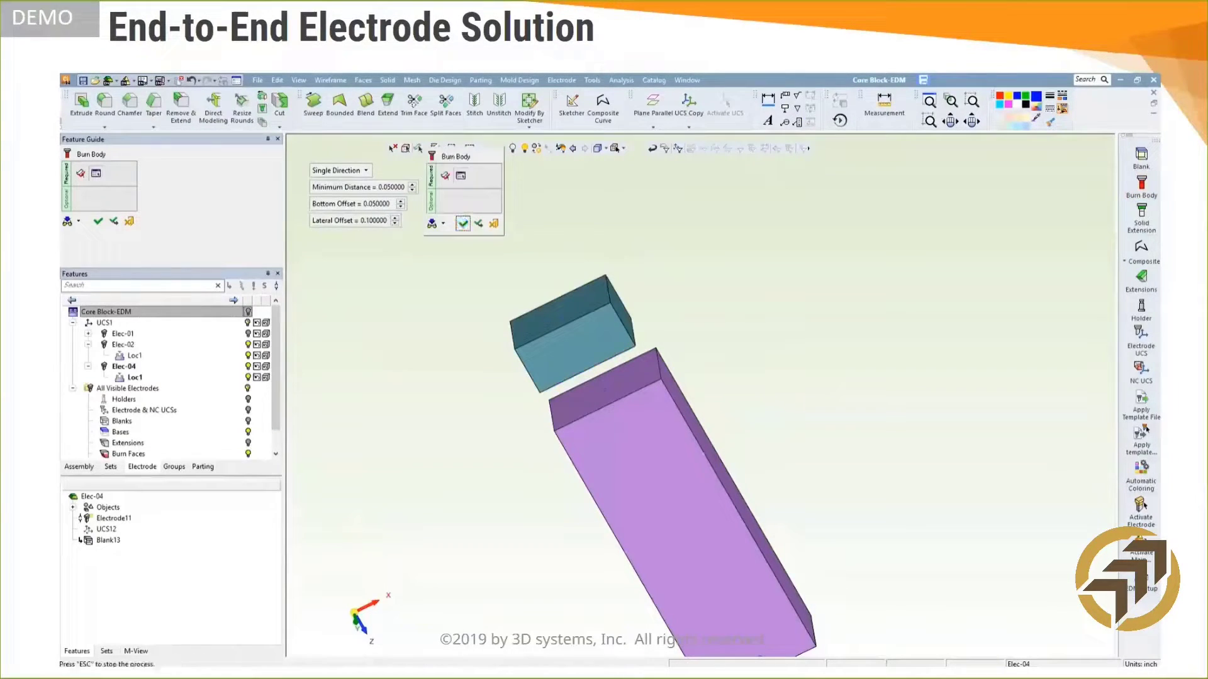
pyautogui.click(462, 223)
# Add a solid extension from the burn body to the blank, with a simple step of 0.05 rounded at 0.0625
pyautogui.click(1141, 215)
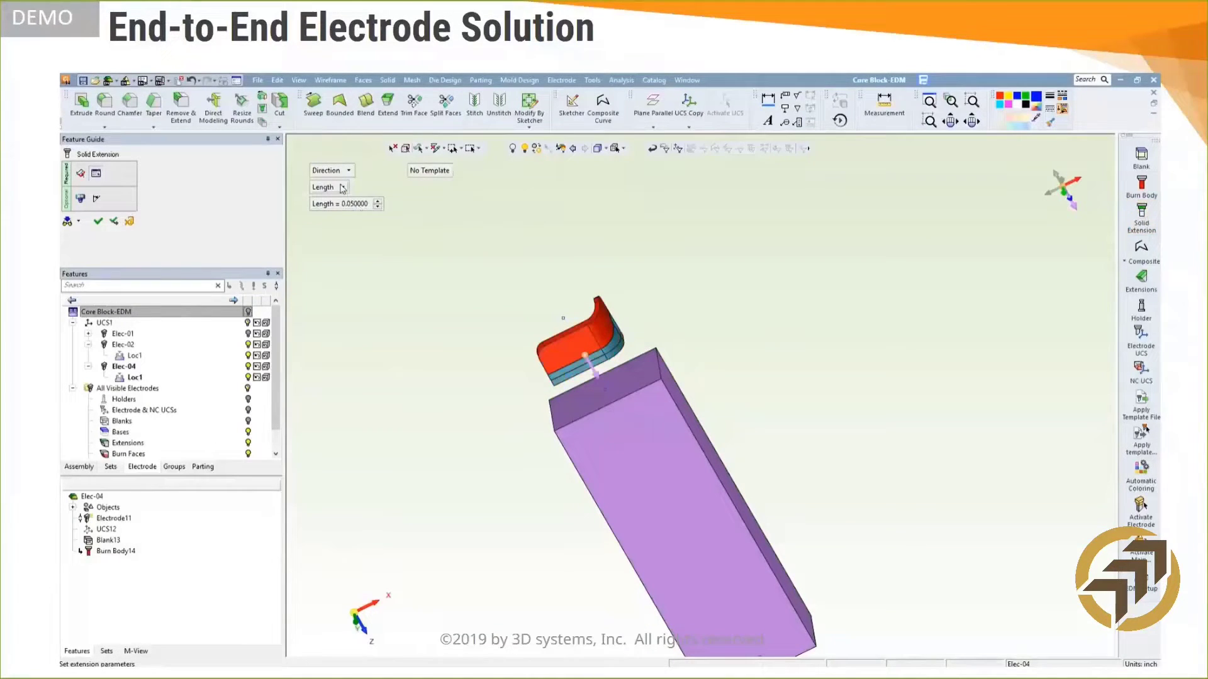
pyautogui.click(343, 187)
pyautogui.click(340, 226)
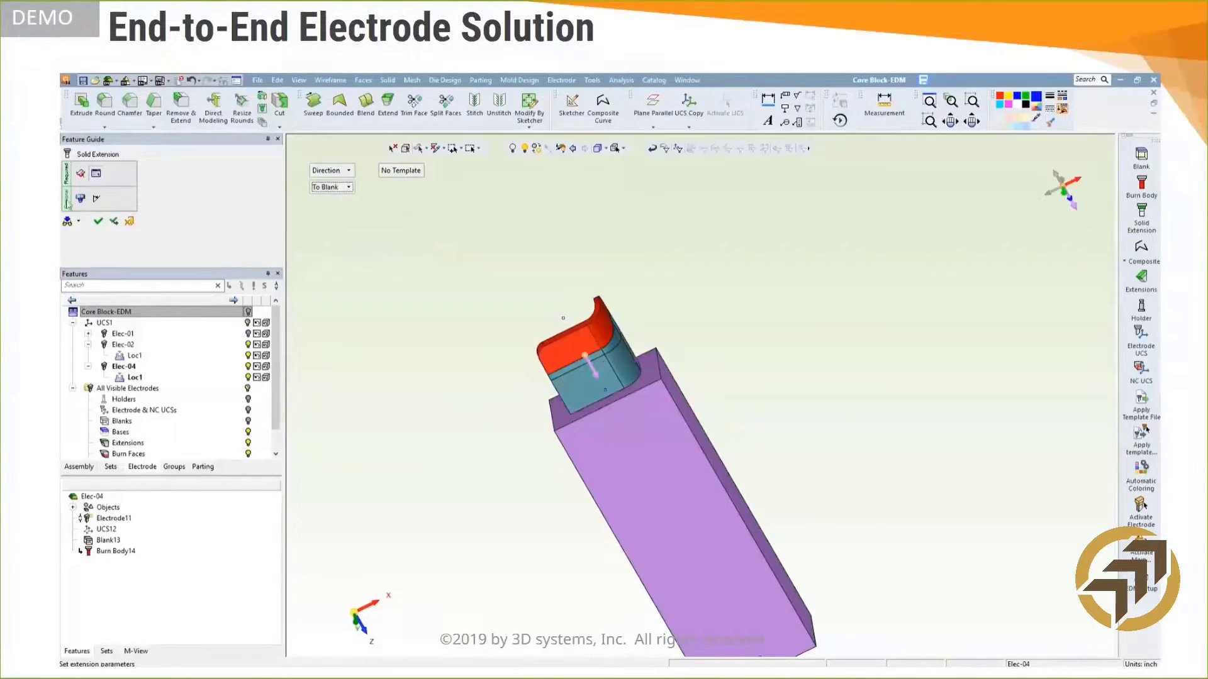
pyautogui.click(80, 199)
pyautogui.click(334, 189)
pyautogui.write('.05')
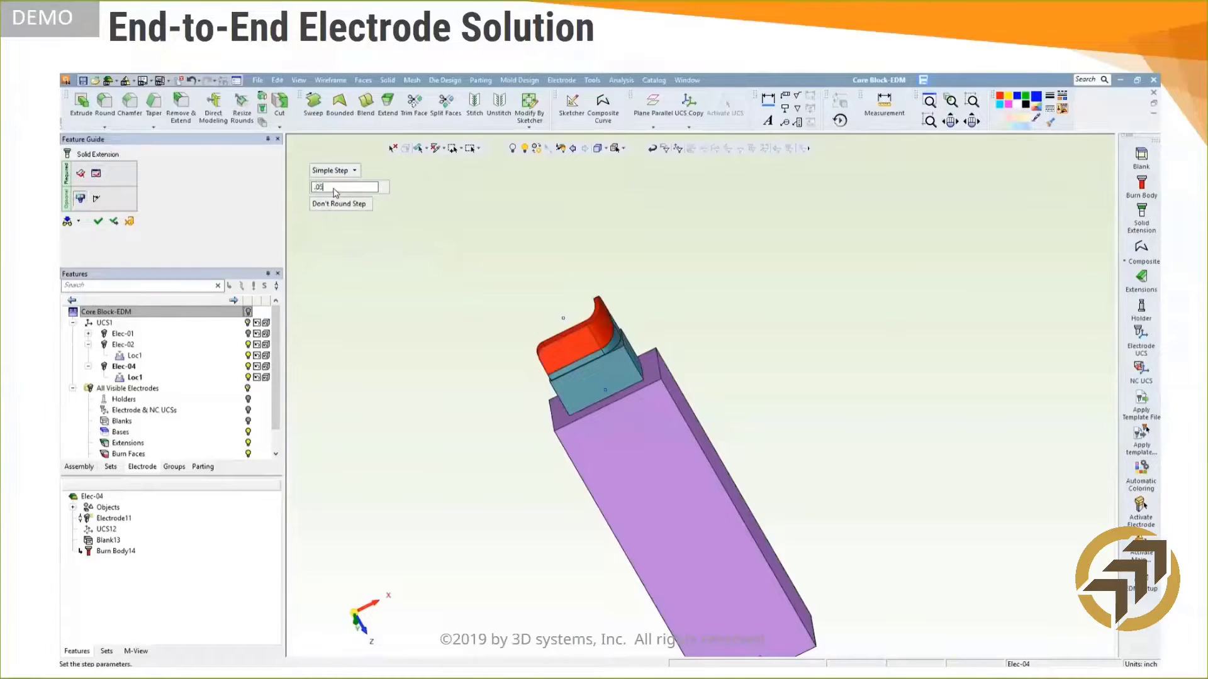
pyautogui.press('Return')
pyautogui.click(339, 206)
pyautogui.middleClick(383, 294)
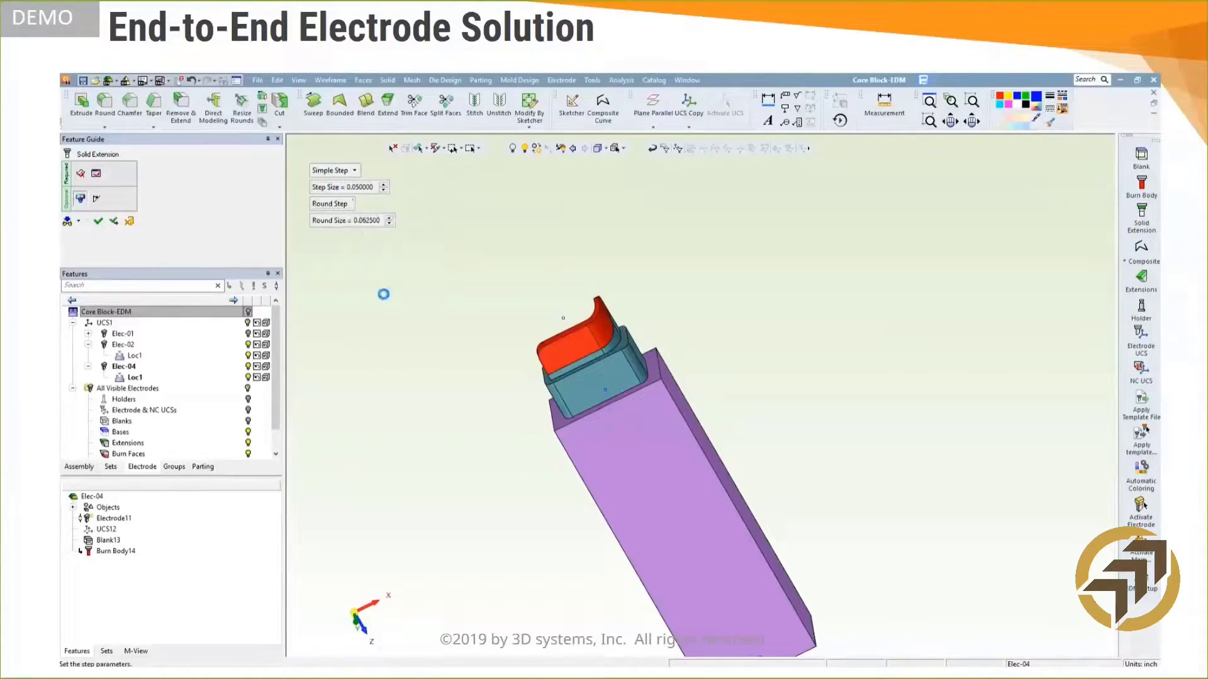
# Attach holder ER-009222 from the Erowa mm catalog to the blank's end opposite the burn faces, and show the core block
pyautogui.click(1141, 306)
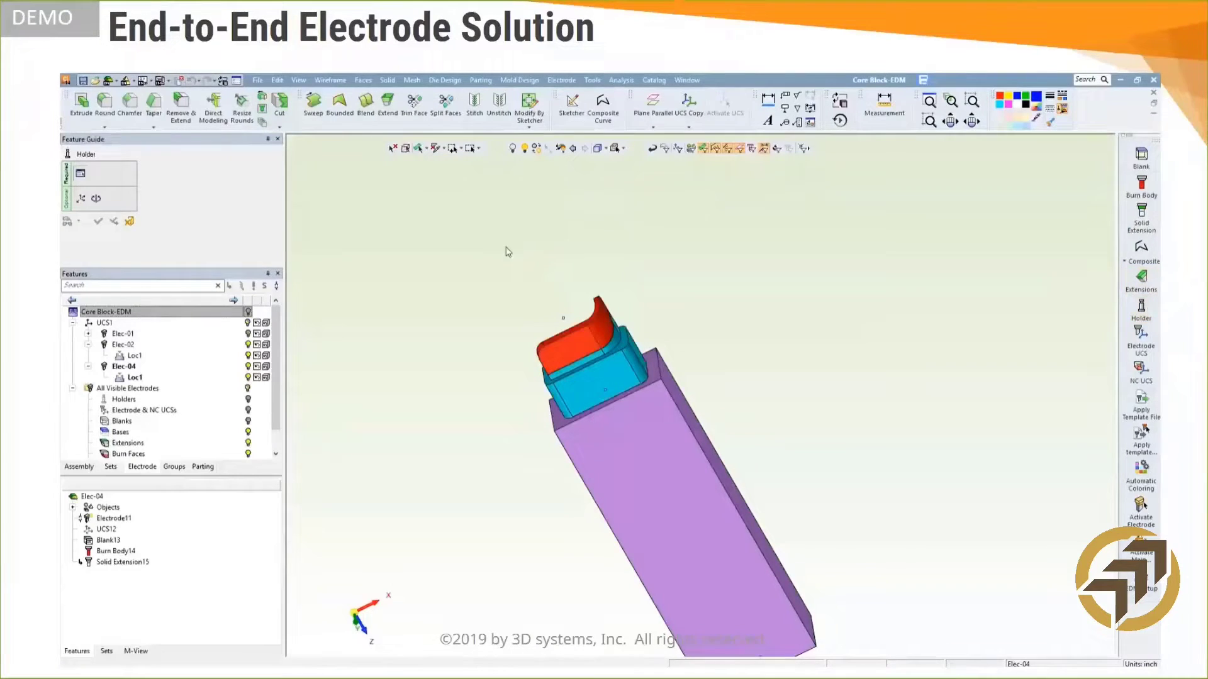
pyautogui.click(531, 237)
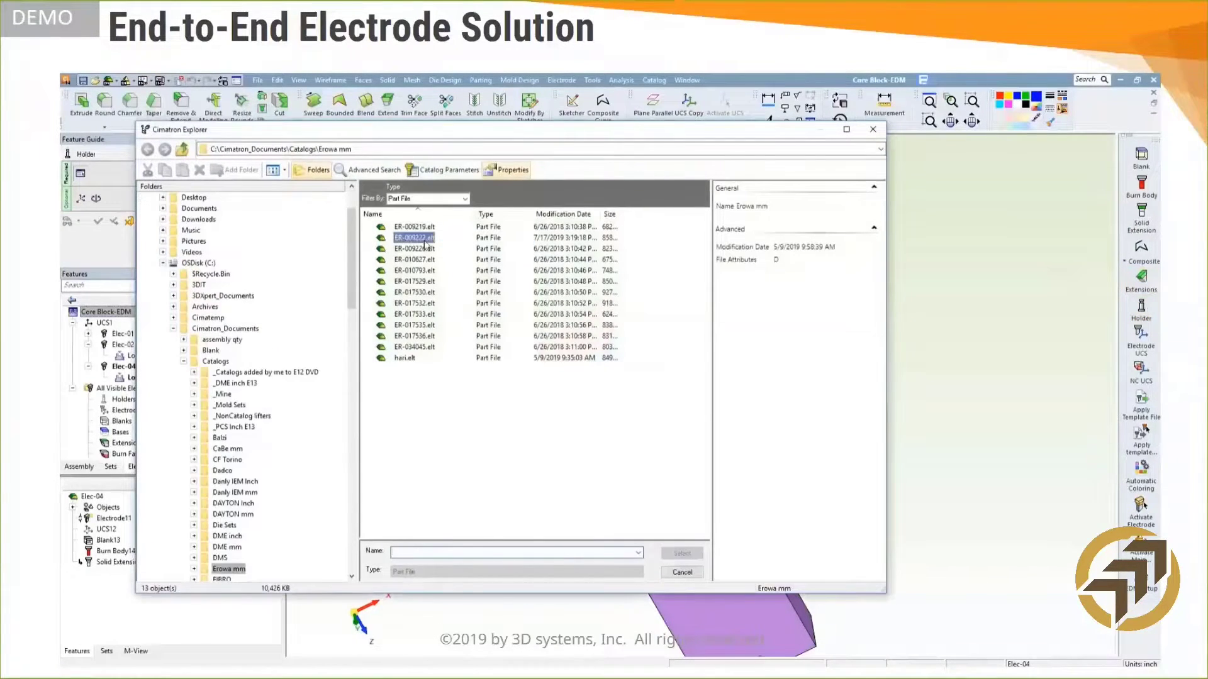
pyautogui.click(682, 553)
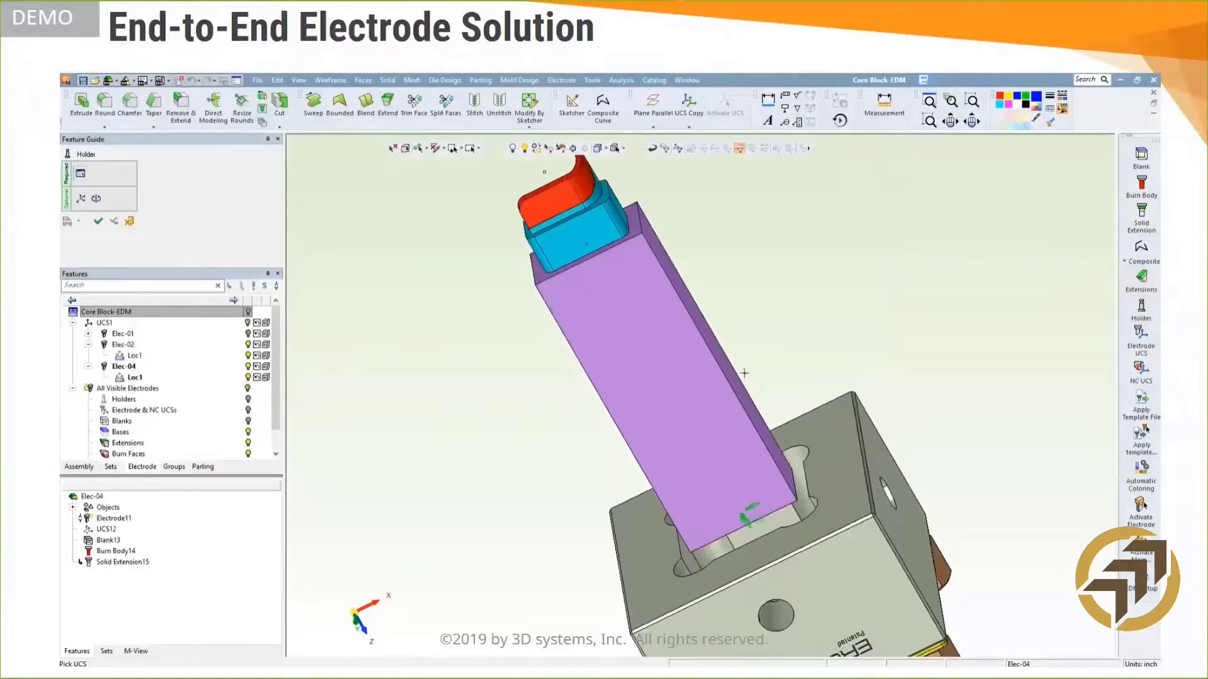
pyautogui.keyDown('ctrl'); pyautogui.moveTo(770, 551); pyautogui.dragTo(831, 403, button='right'); pyautogui.keyUp('ctrl')
pyautogui.middleClick(842, 386)
pyautogui.keyDown('ctrl'); pyautogui.moveTo(733, 510); pyautogui.dragTo(663, 275); pyautogui.keyUp('ctrl')
pyautogui.keyDown('ctrl'); pyautogui.moveTo(753, 501); pyautogui.dragTo(781, 228, button='middle'); pyautogui.keyUp('ctrl')
pyautogui.click(258, 178)
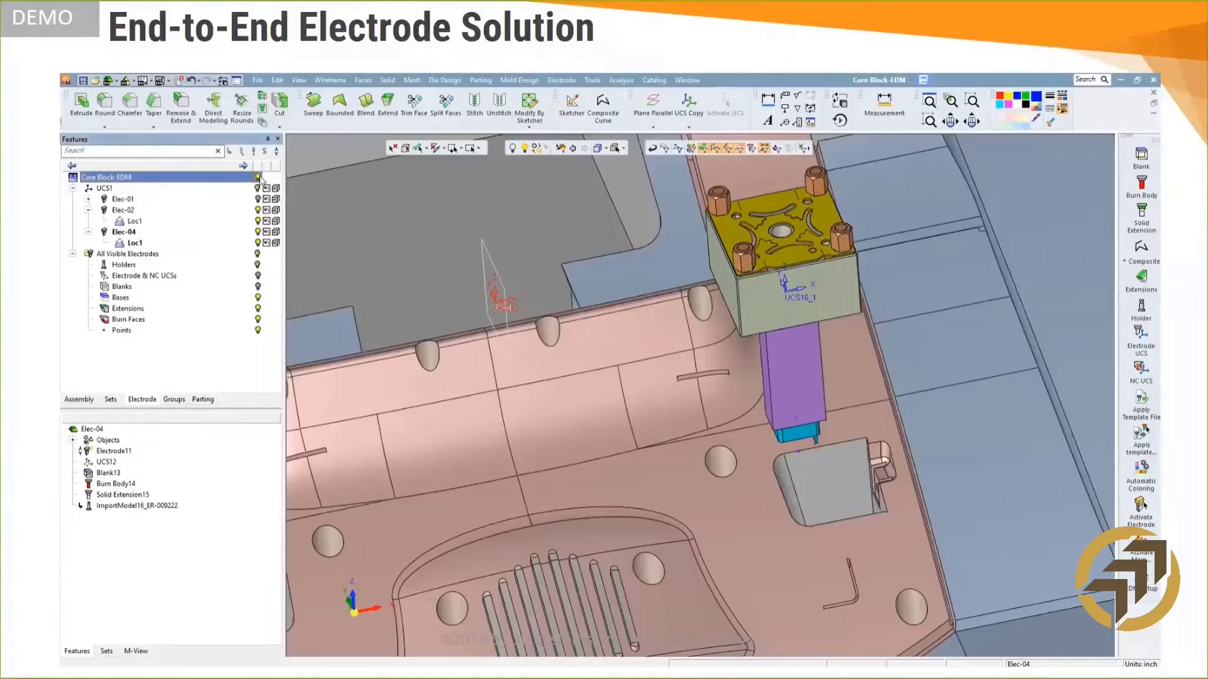
# Activate the main assembly and copy-mirror Elec-04 with its holder about the core's centre plane, recreating electrode features without cut
pyautogui.doubleClick(129, 181)
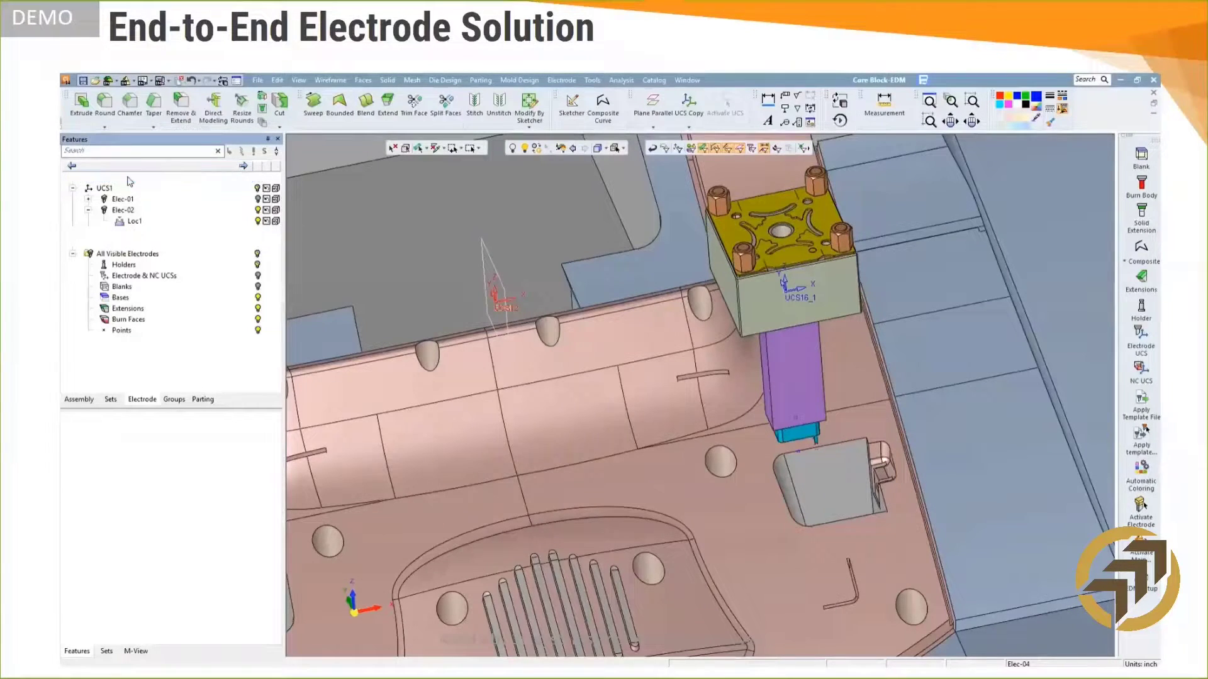
pyautogui.press('m')
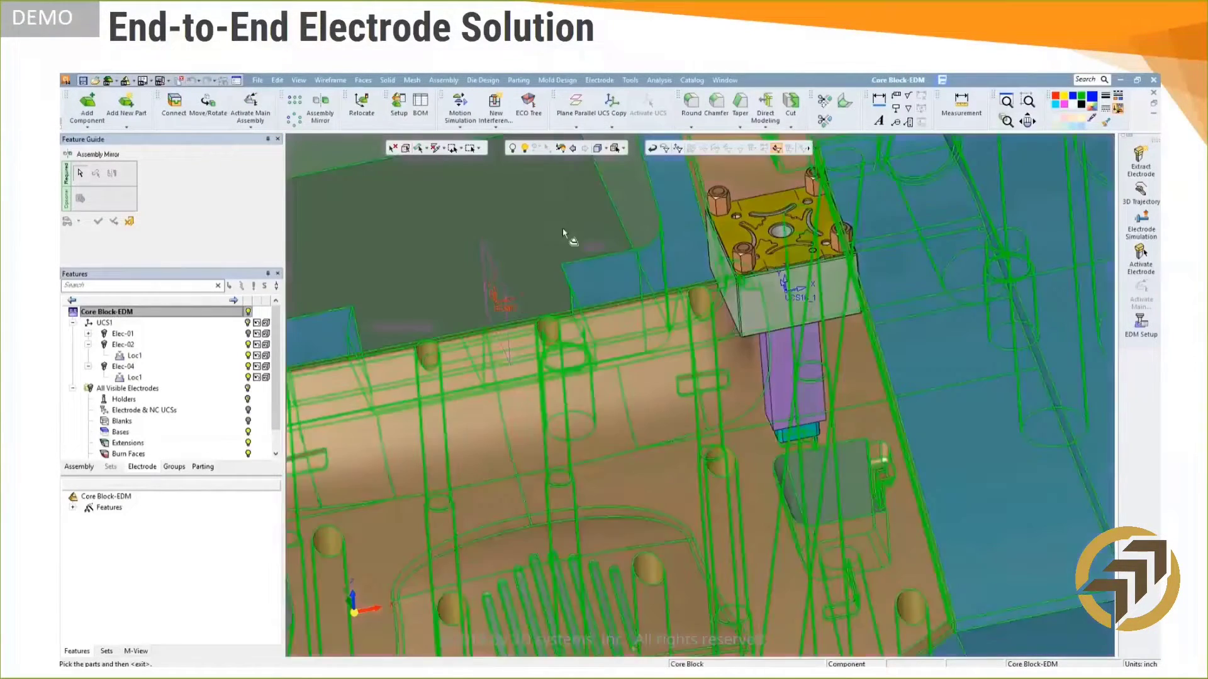
pyautogui.click(726, 263)
pyautogui.middleClick(725, 263)
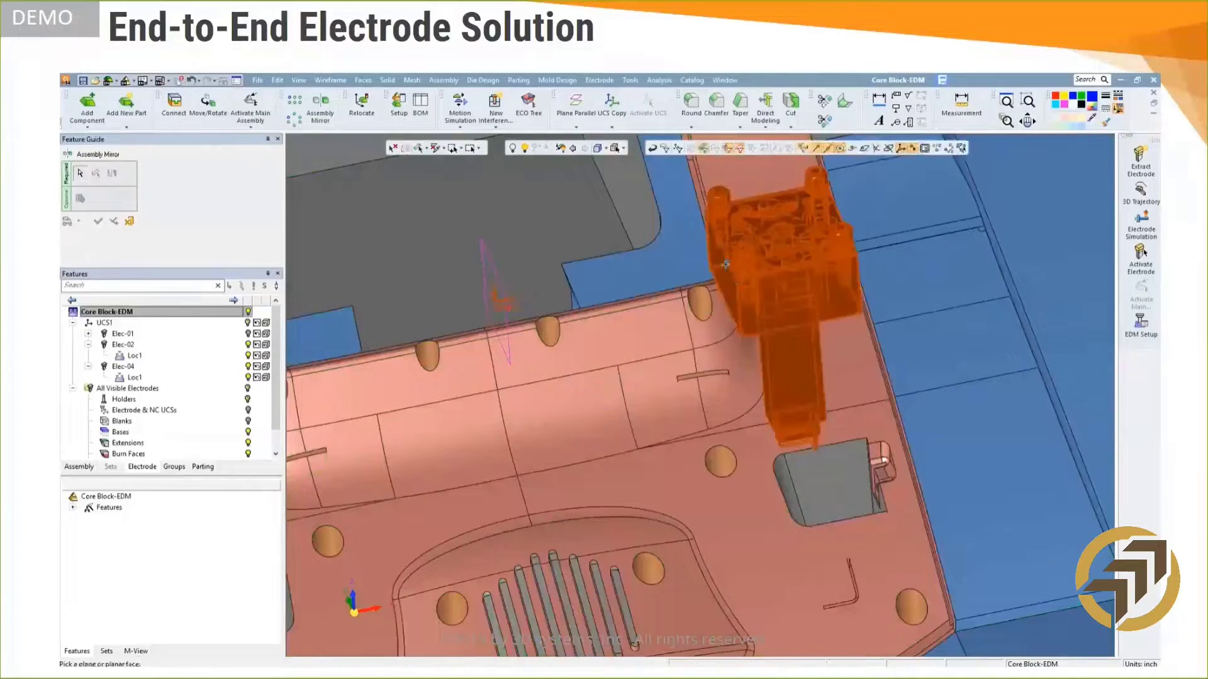
pyautogui.click(494, 263)
pyautogui.keyDown('ctrl'); pyautogui.moveTo(548, 365); pyautogui.dragTo(568, 555, button='right'); pyautogui.keyUp('ctrl')
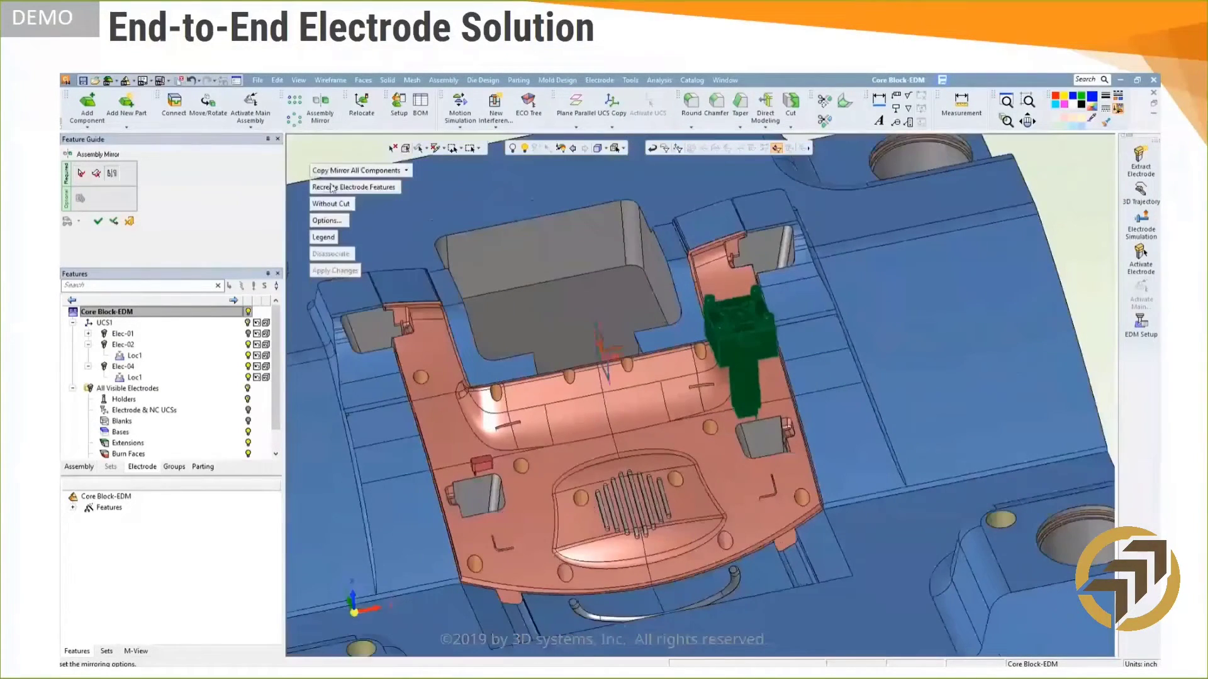
pyautogui.click(97, 221)
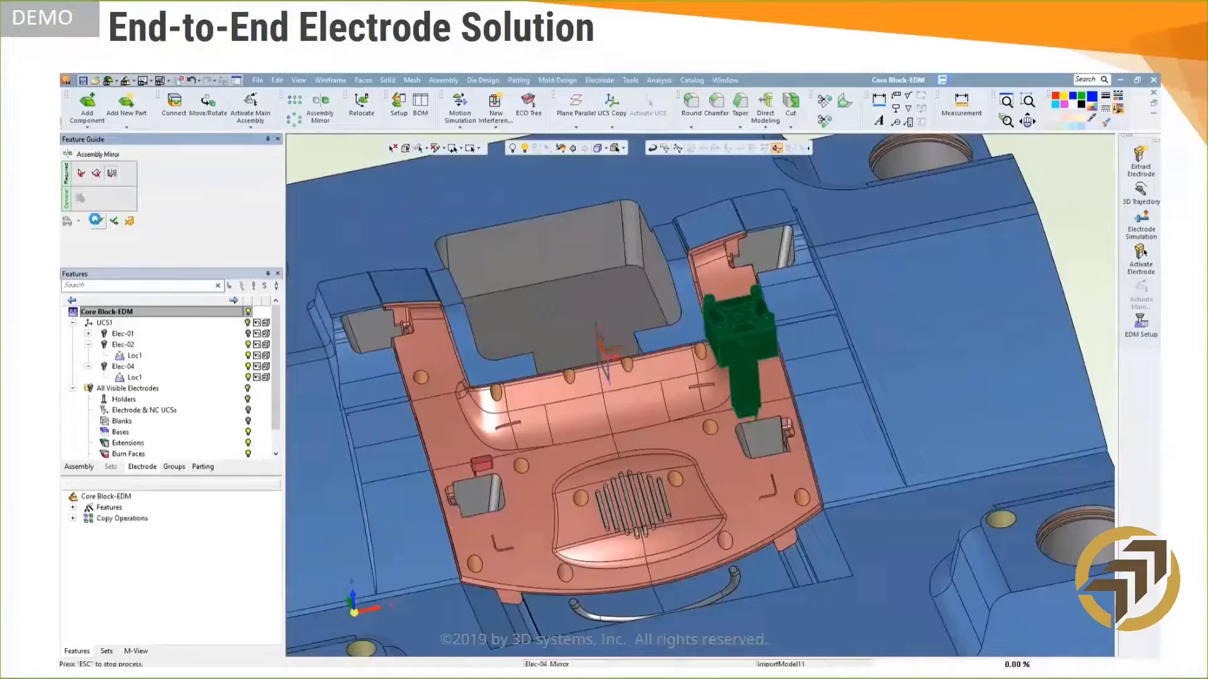
# Extract an electrode for the L-shaped slot below Elec-04 with a rectangular boundary of about 1 by 0.875, applying the Standard.etp template
pyautogui.click(354, 599)
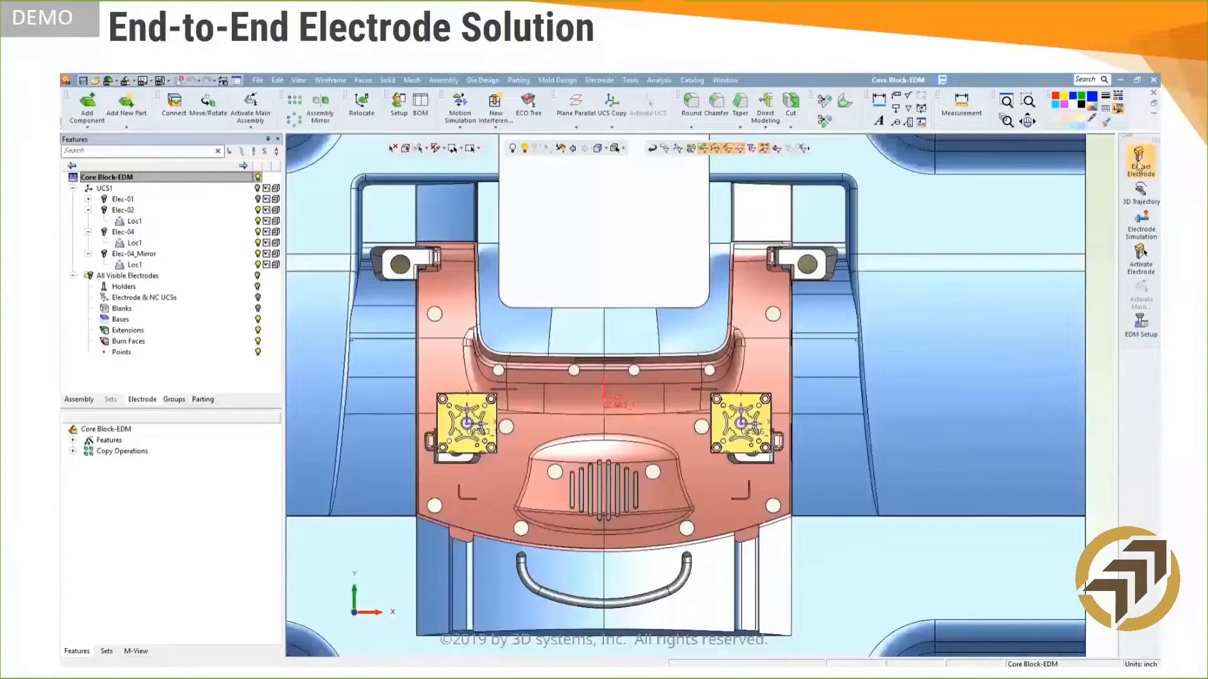
pyautogui.click(1140, 165)
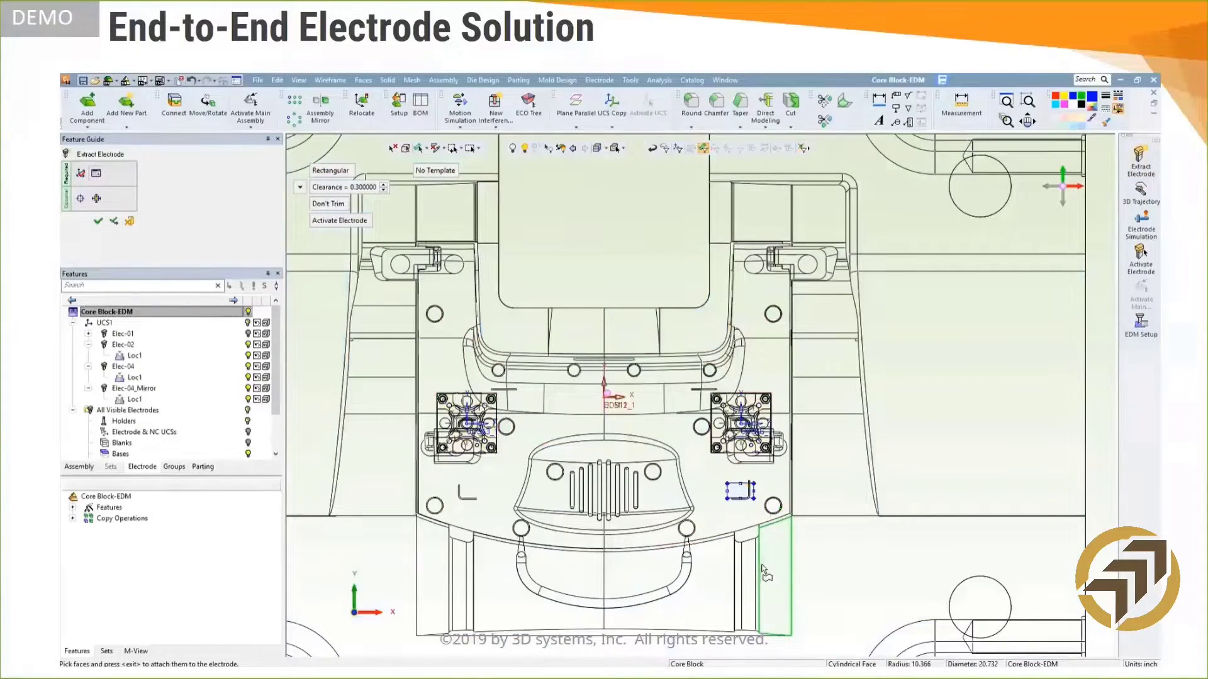
pyautogui.scroll(5, 762, 570)
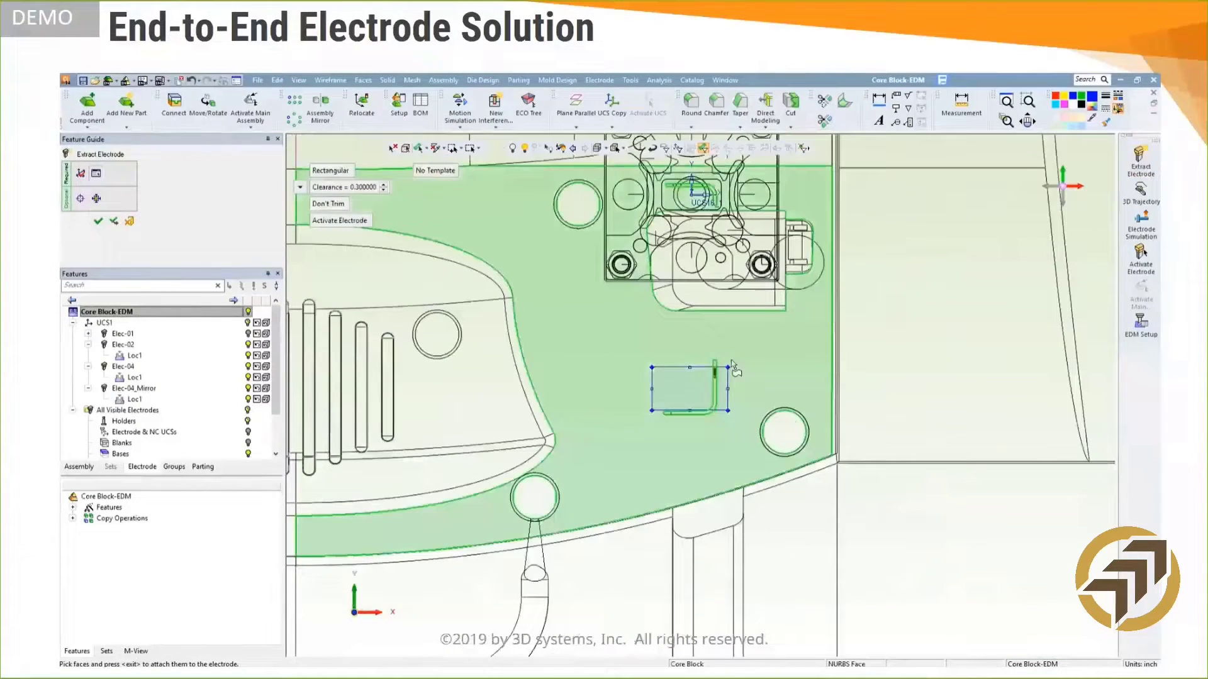
pyautogui.click(731, 369)
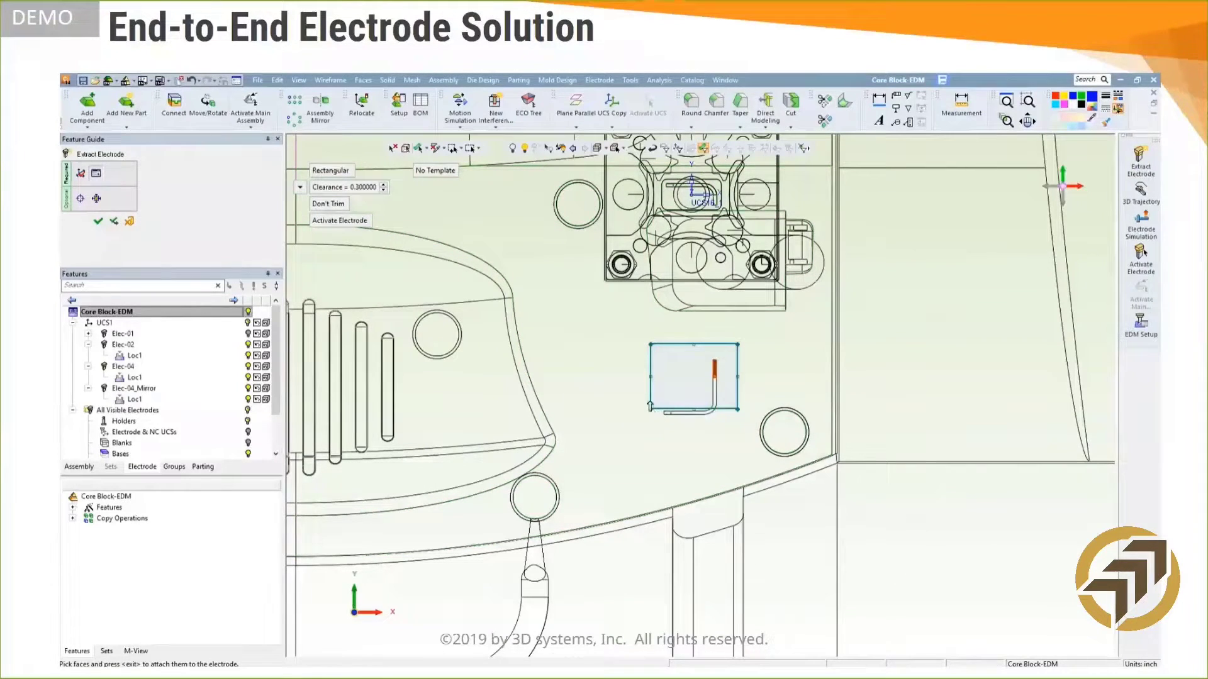
pyautogui.moveTo(647, 422); pyautogui.dragTo(650, 422)
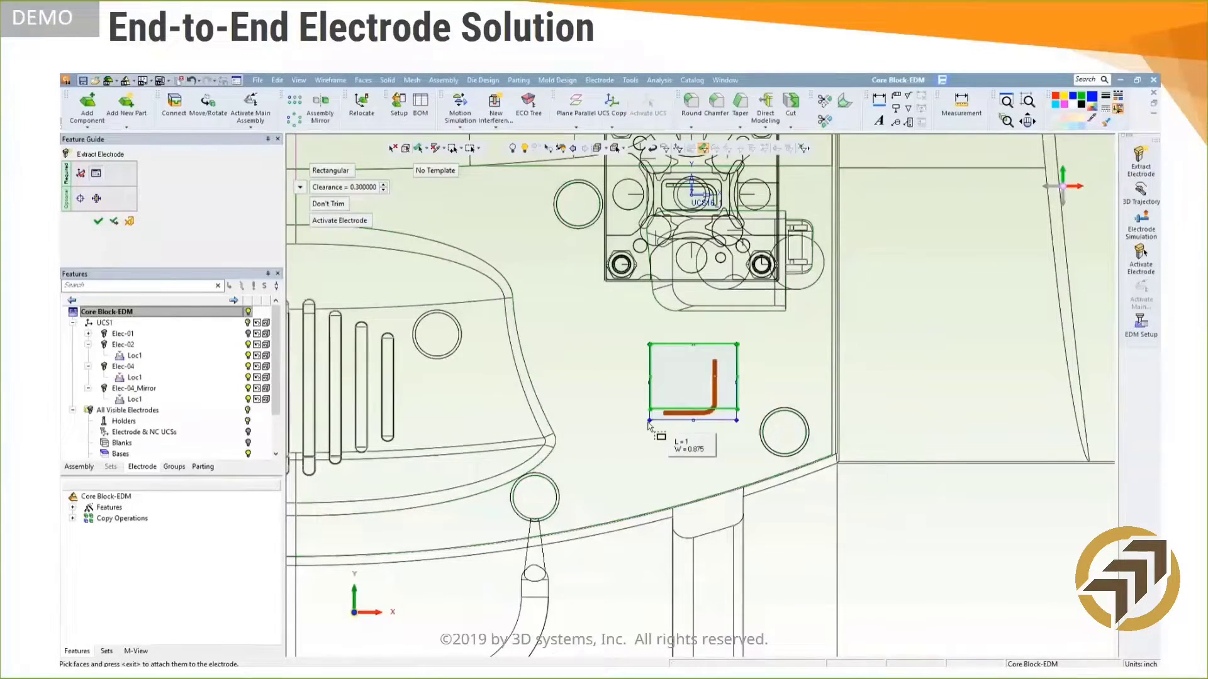
pyautogui.moveTo(652, 471); pyautogui.dragTo(679, 443, button='middle')
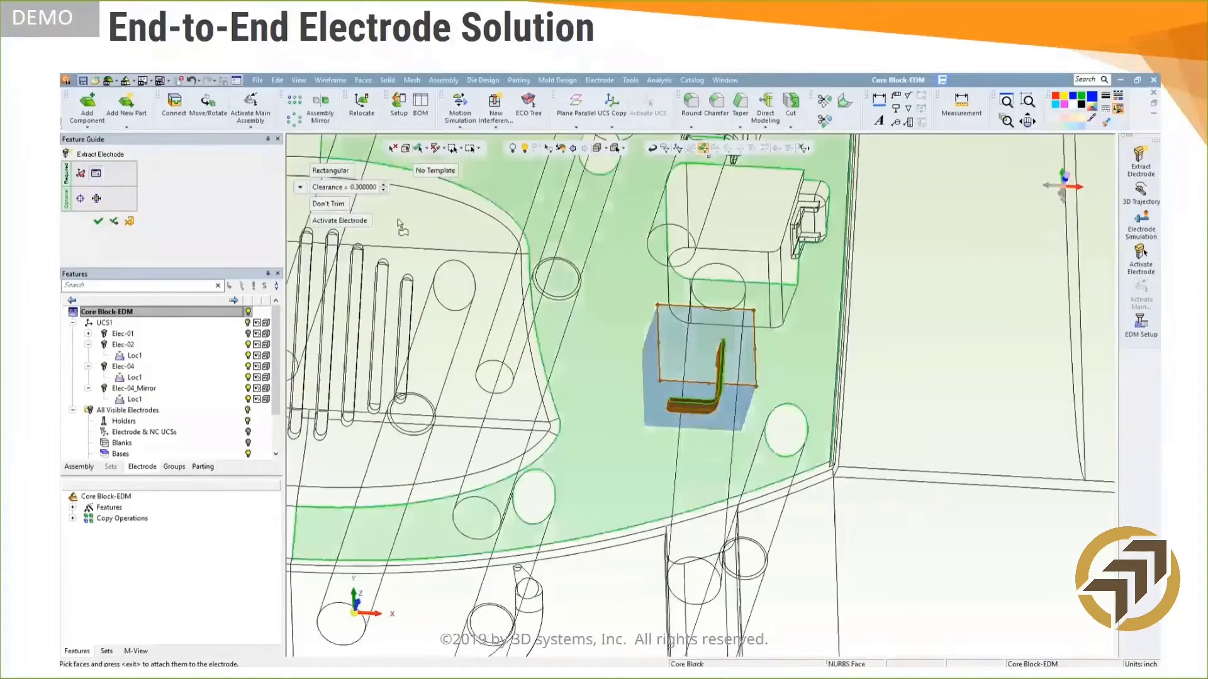
pyautogui.click(426, 171)
pyautogui.click(430, 190)
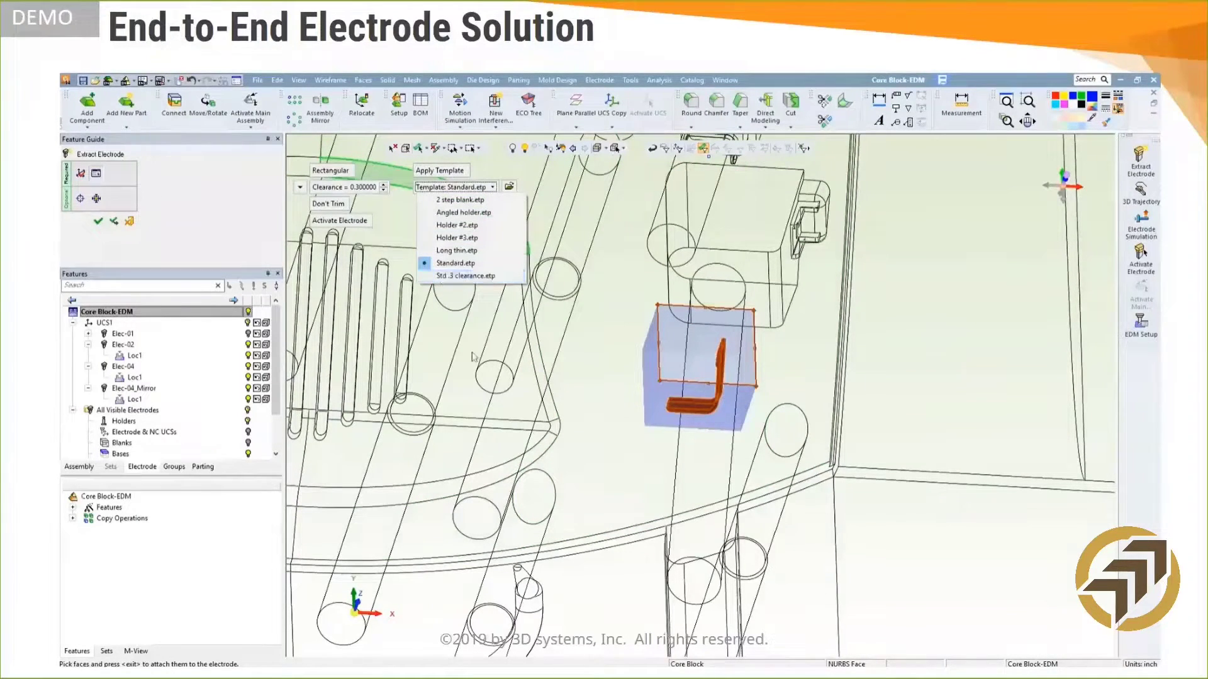
pyautogui.click(456, 263)
pyautogui.middleClick(586, 324)
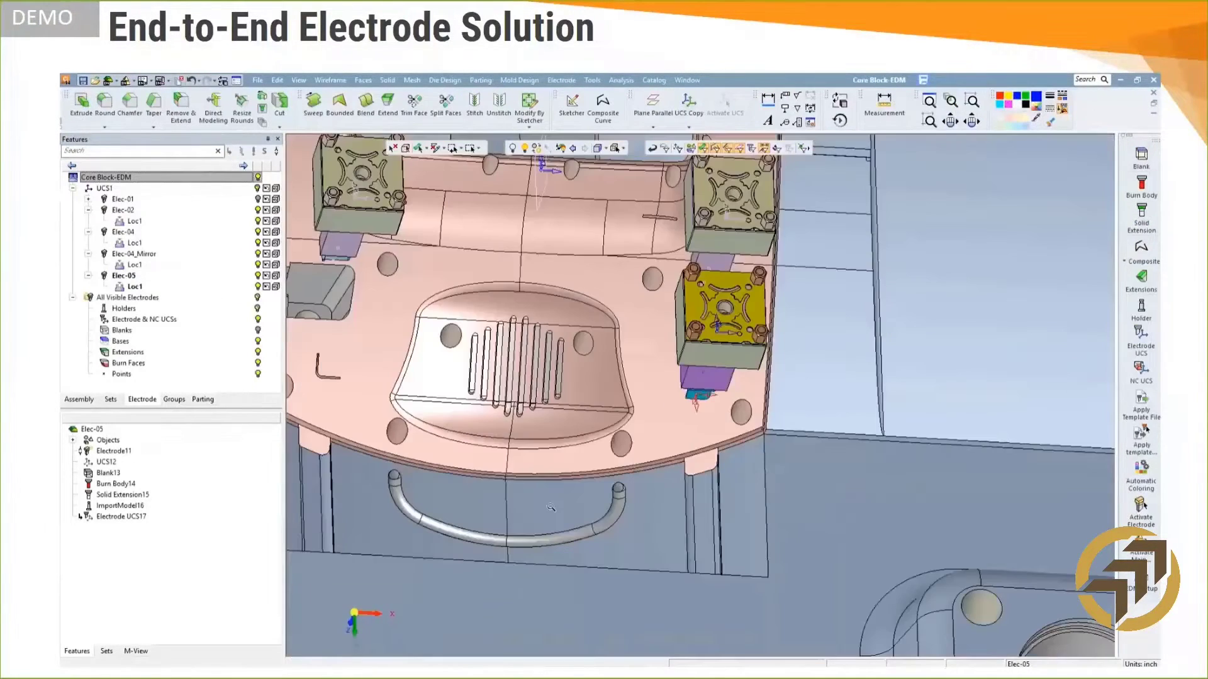
# Hide the core block around the electrodes and activate the Core Block-EDM assembly
pyautogui.keyDown('ctrl'); pyautogui.moveTo(551, 507); pyautogui.dragTo(551, 540, button='right'); pyautogui.keyUp('ctrl')
pyautogui.keyDown('ctrl'); pyautogui.moveTo(551, 541); pyautogui.dragTo(469, 370); pyautogui.keyUp('ctrl')
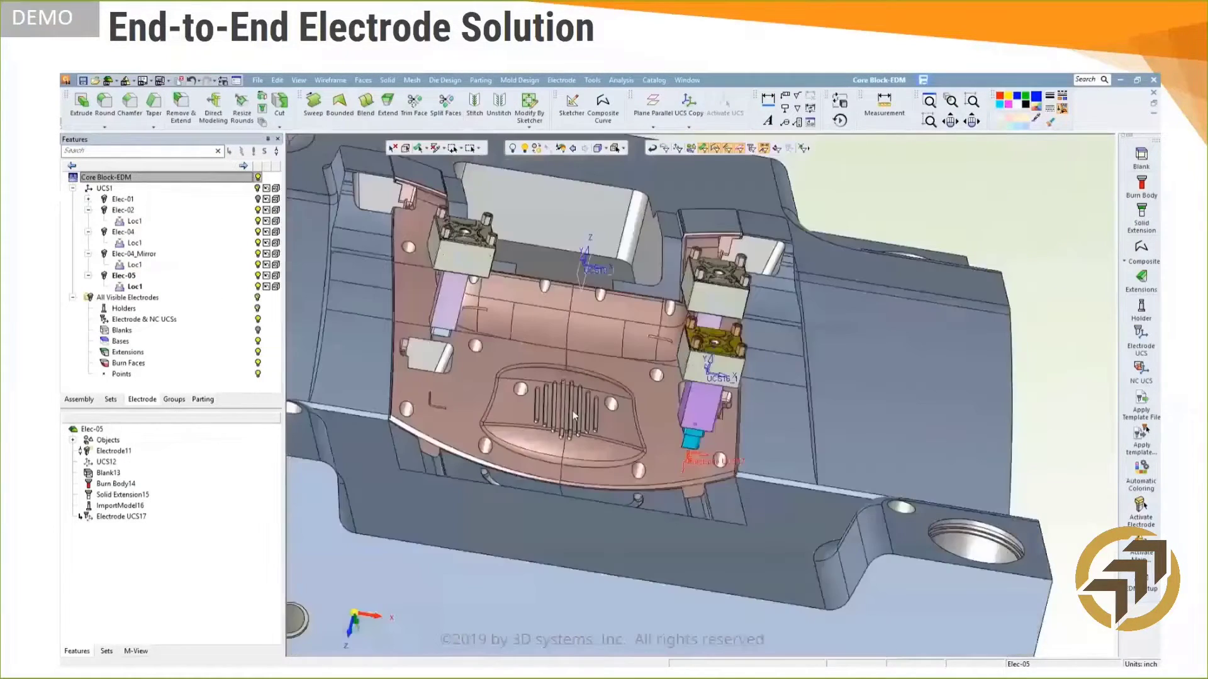
pyautogui.keyDown('ctrl'); pyautogui.moveTo(469, 370); pyautogui.dragTo(573, 405, button='middle'); pyautogui.keyUp('ctrl')
pyautogui.click(258, 178)
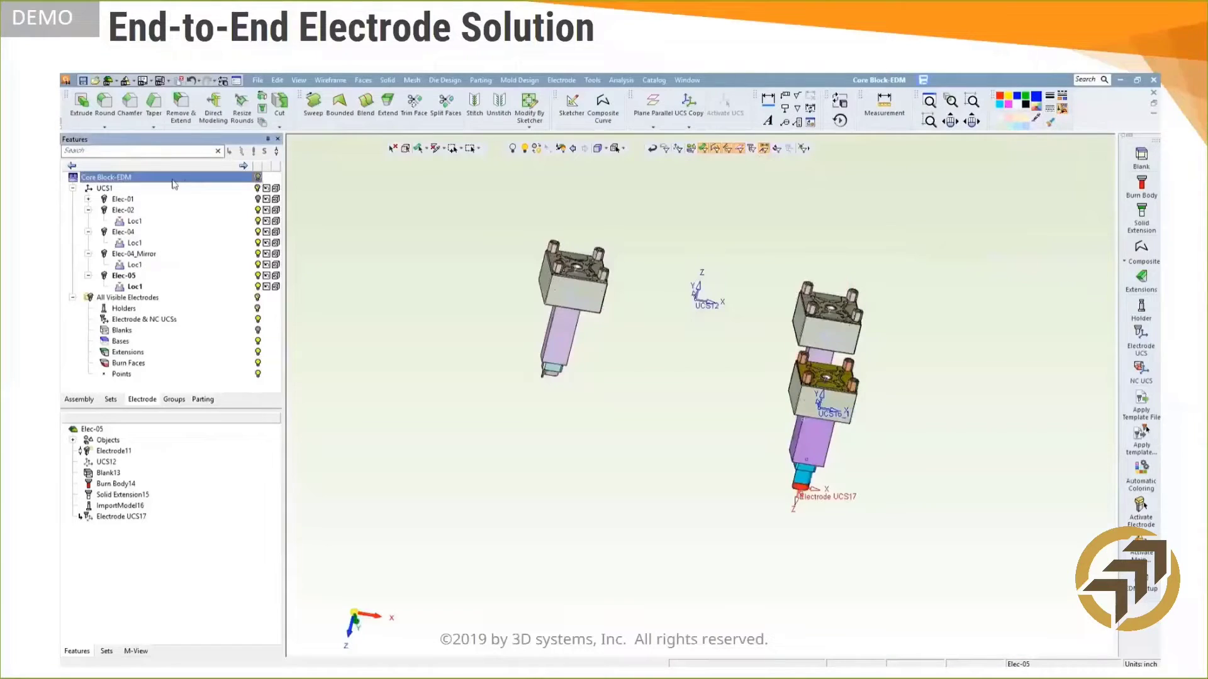
pyautogui.doubleClick(168, 178)
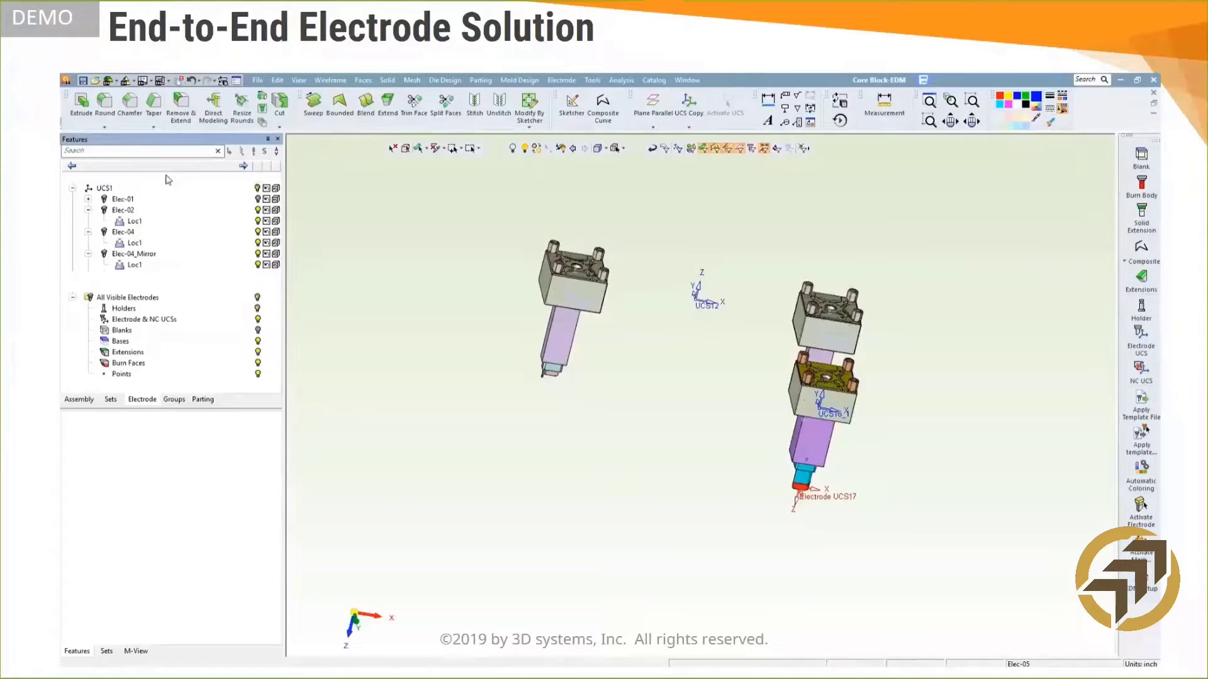
# Run Electrode Drawing on Elec-05, and open the Elec-01 combined drawing to review its views and tables before closing it
pyautogui.rightClick(124, 276)
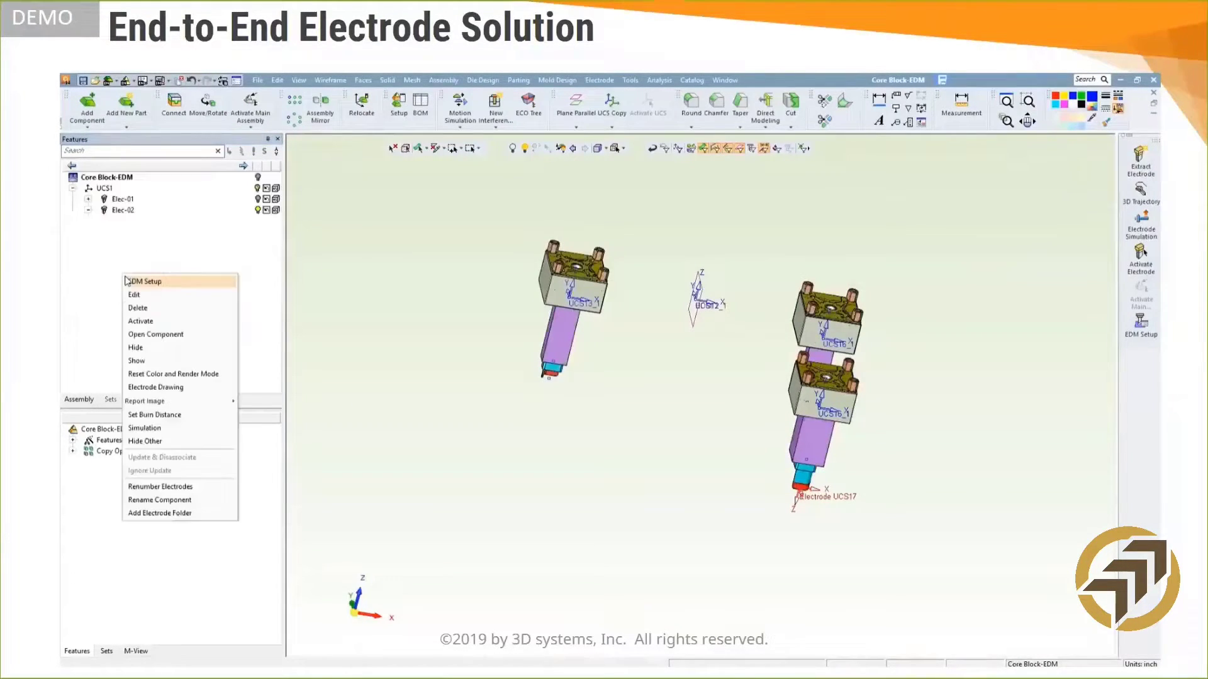
pyautogui.click(142, 388)
pyautogui.click(725, 80)
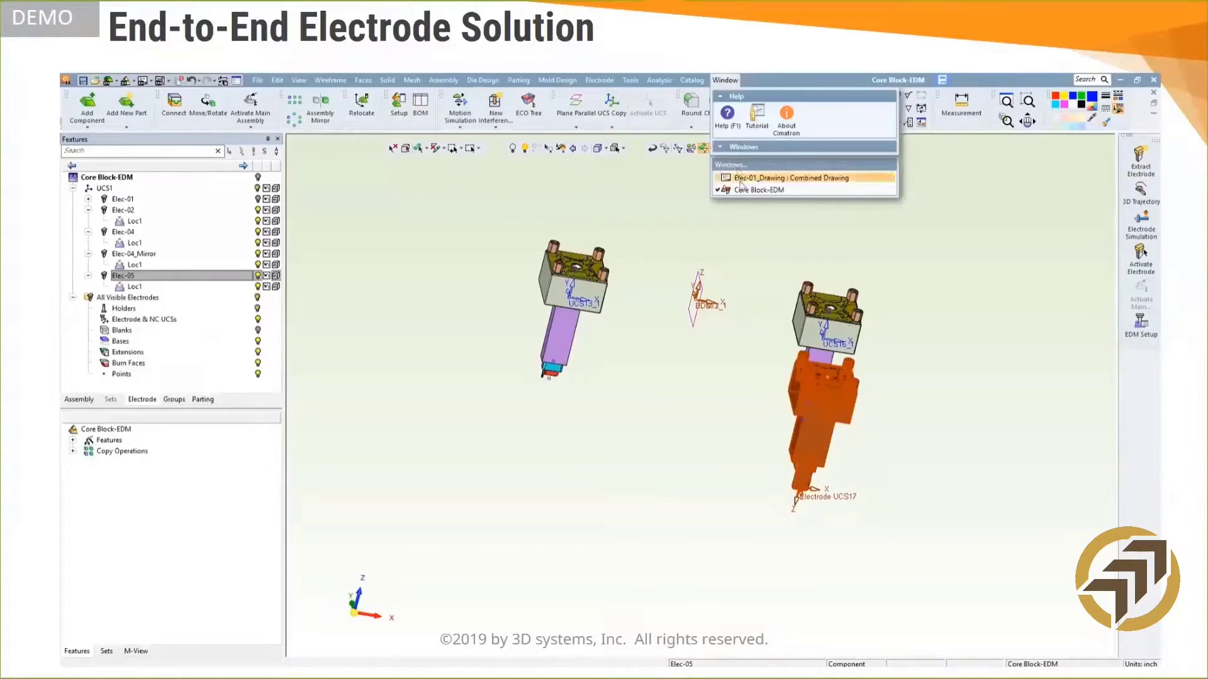
pyautogui.click(743, 180)
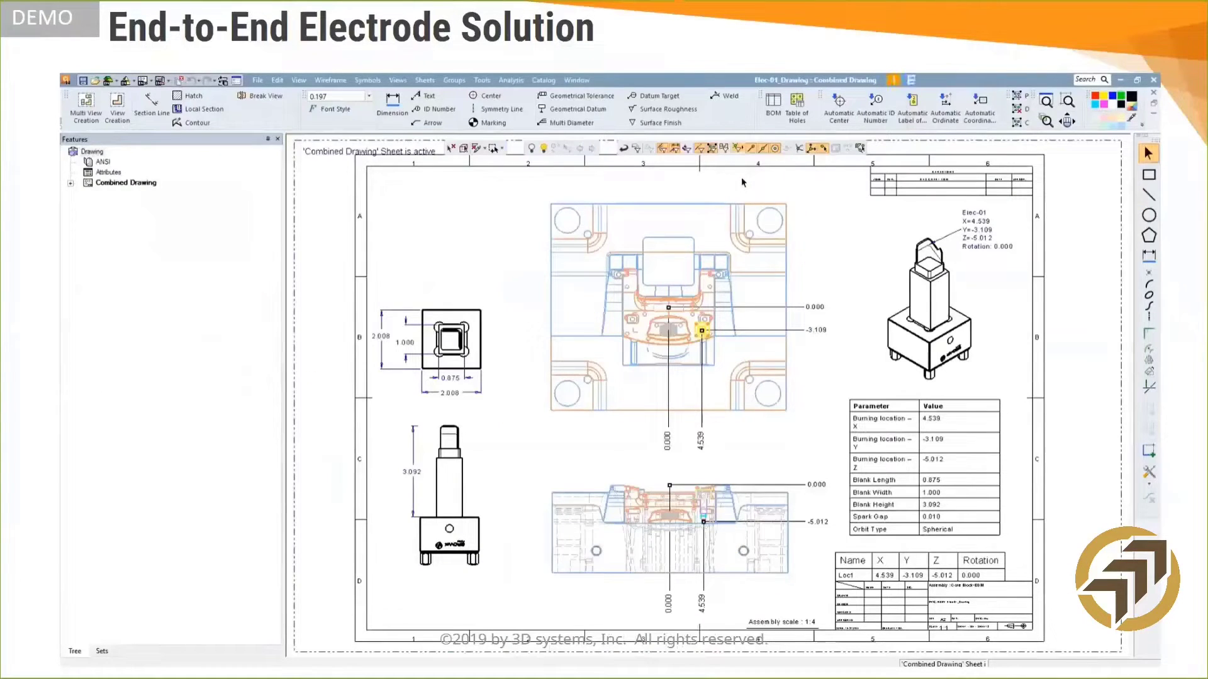
pyautogui.click(1154, 92)
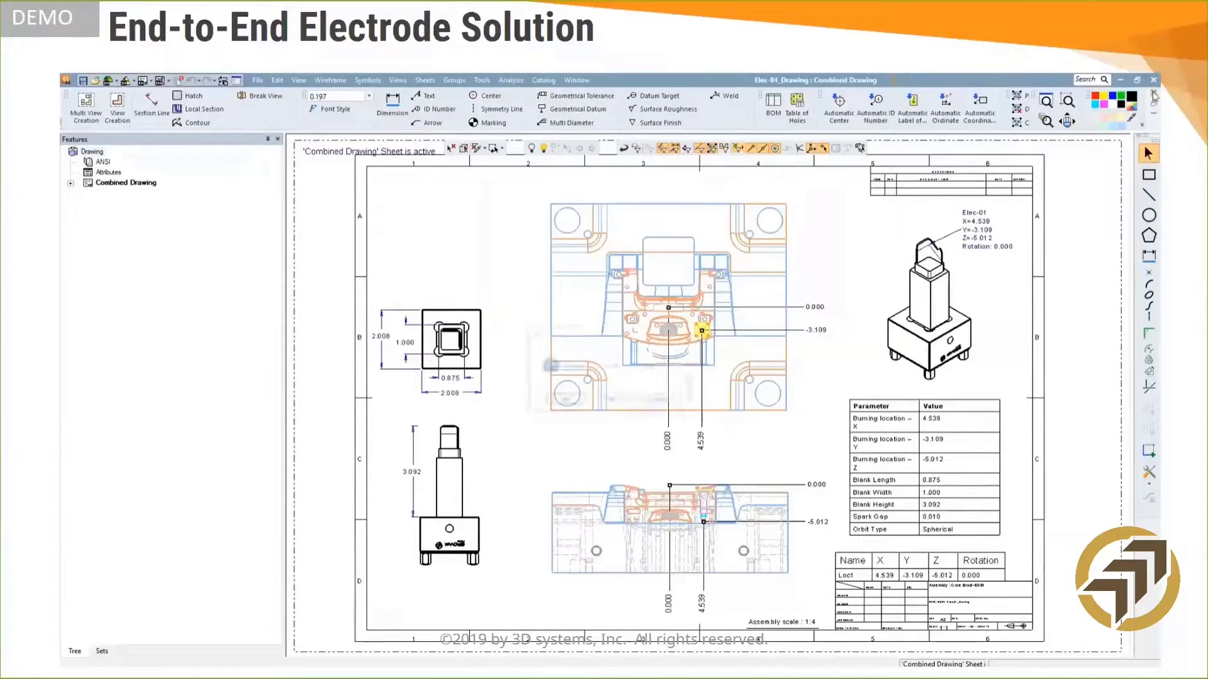
pyautogui.click(610, 400)
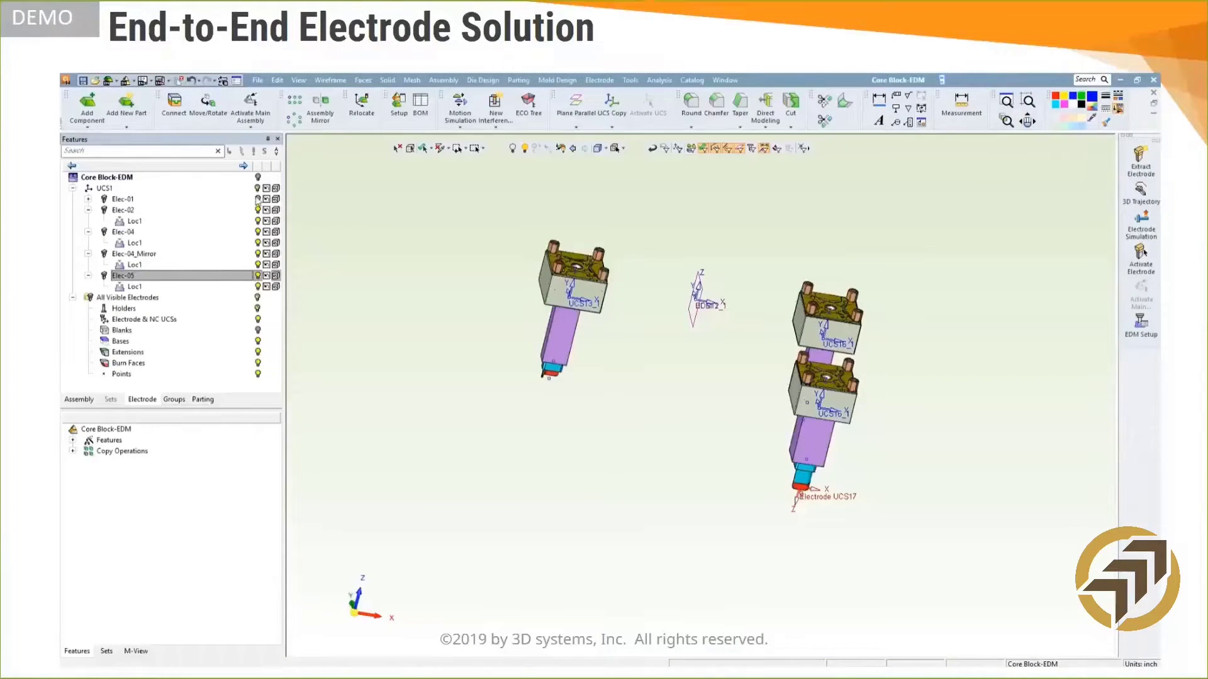
# Open EDM Setup for Core Block-EDM in Mitsubishi-Direct format and examine Elec-01's electrode parameters, Loc1 location parameters and process order
pyautogui.rightClick(116, 178)
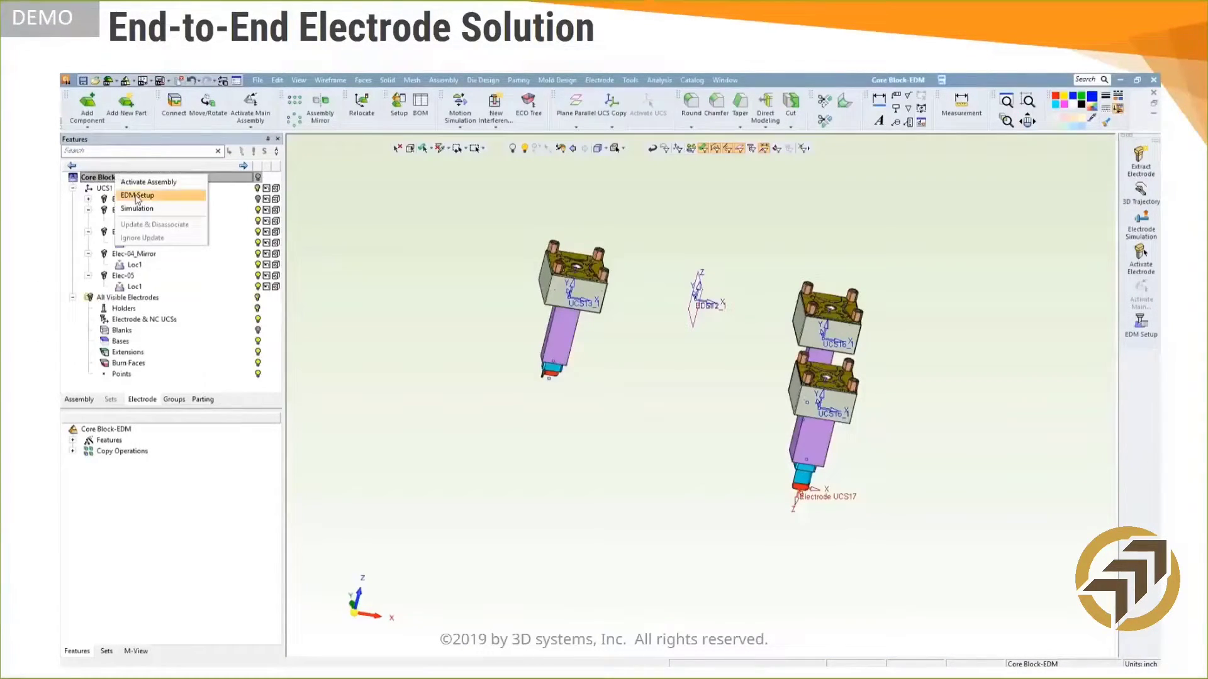
pyautogui.click(137, 200)
pyautogui.click(447, 178)
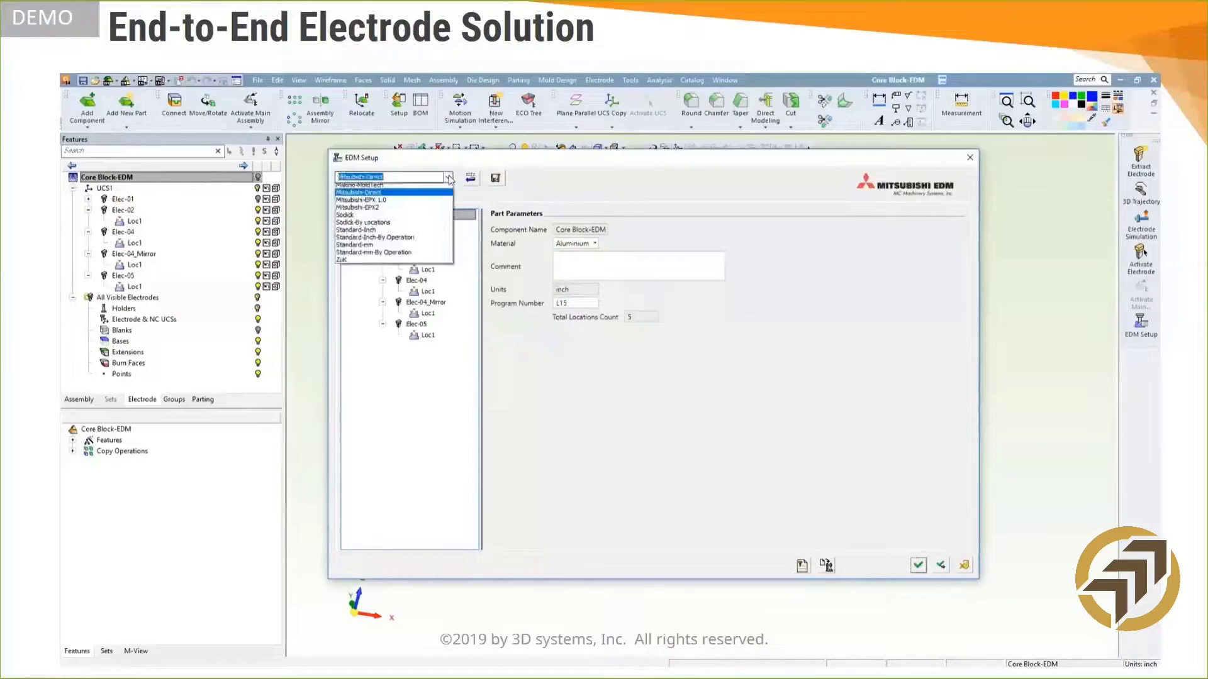
pyautogui.click(579, 180)
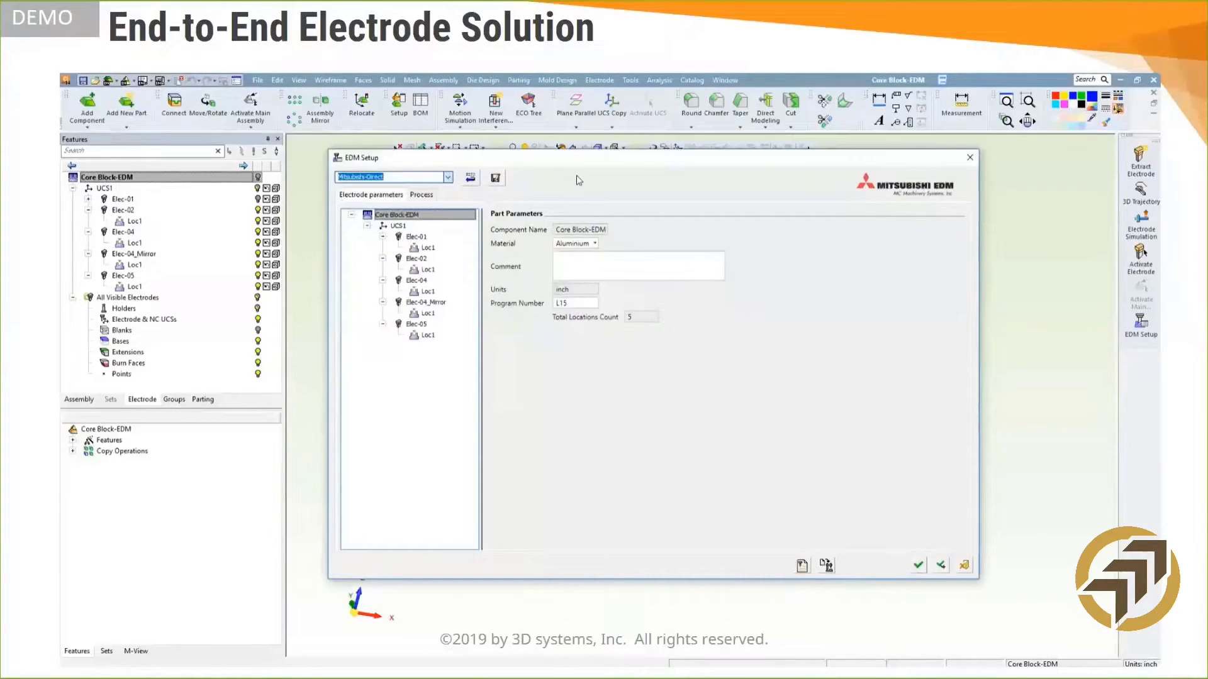
pyautogui.click(413, 238)
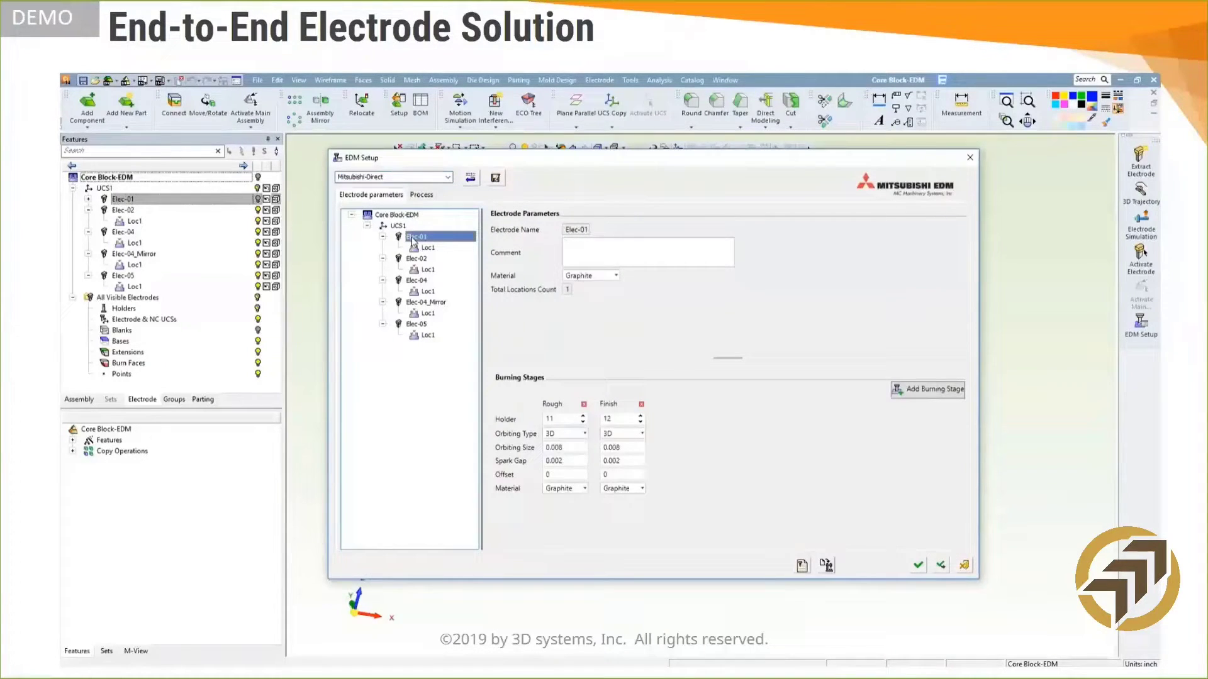
pyautogui.click(413, 248)
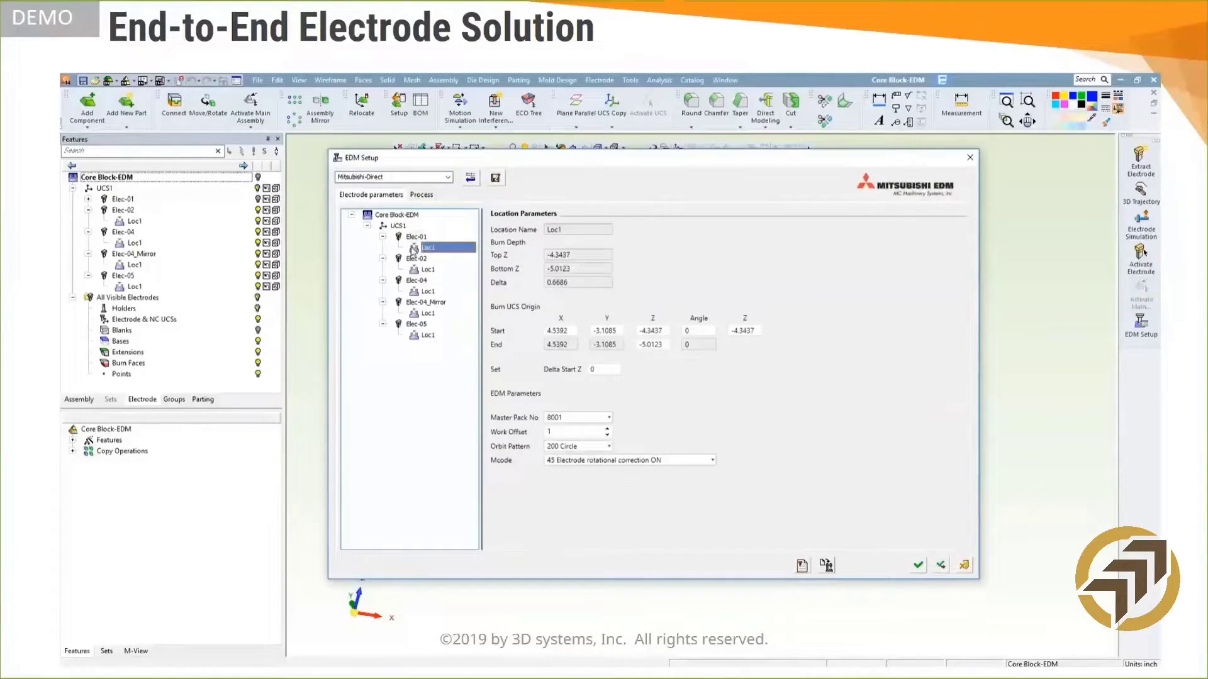
pyautogui.click(421, 195)
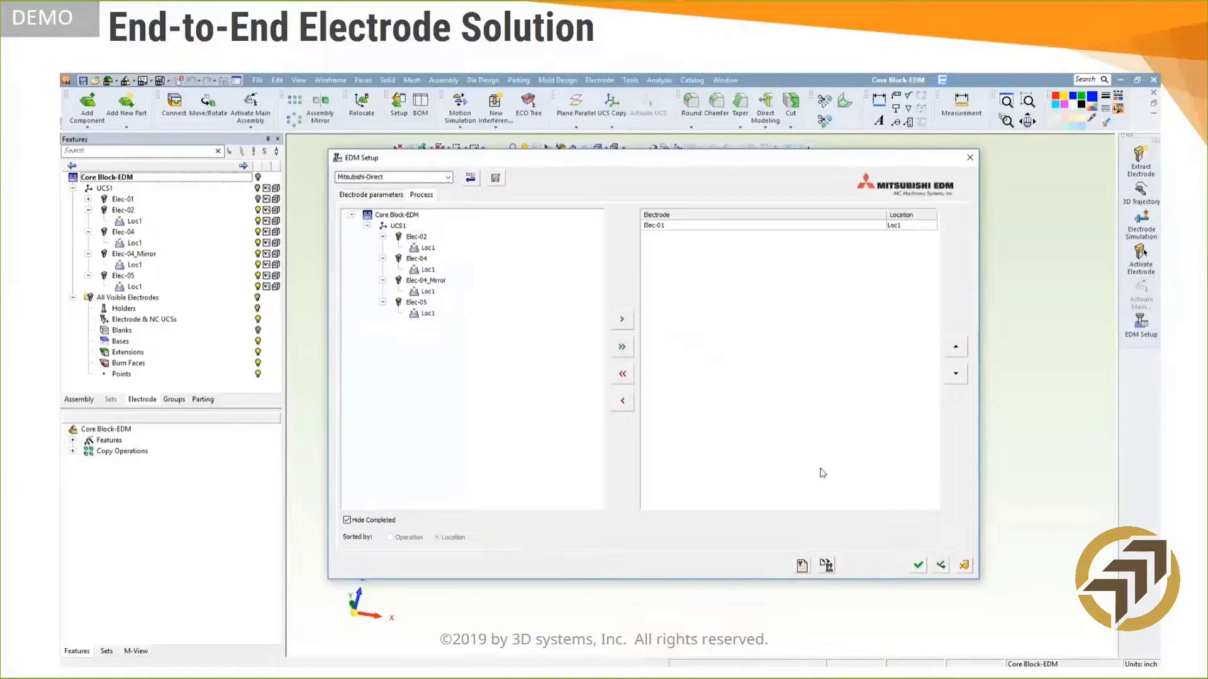
# Post-process Elec-01 with EDM-MITSUBISHI-DIRECT, overwriting Core Block-EDM.nc, and close the output file and EDM Setup after viewing the code
pyautogui.click(826, 565)
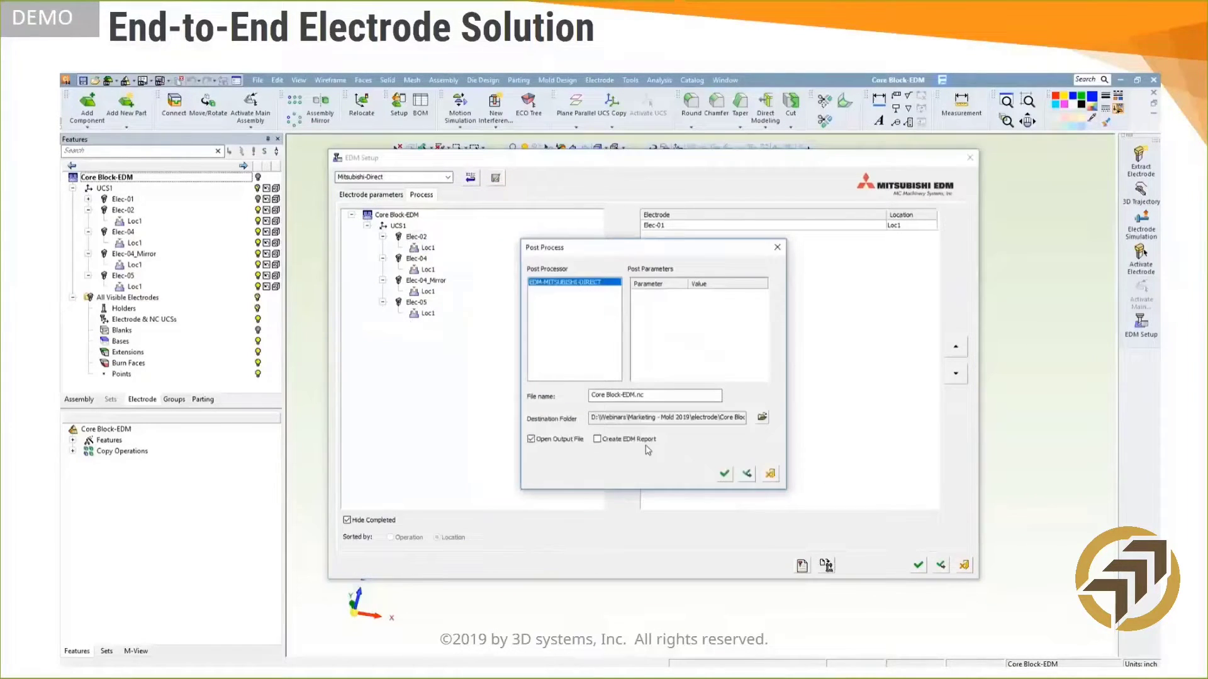
pyautogui.click(723, 474)
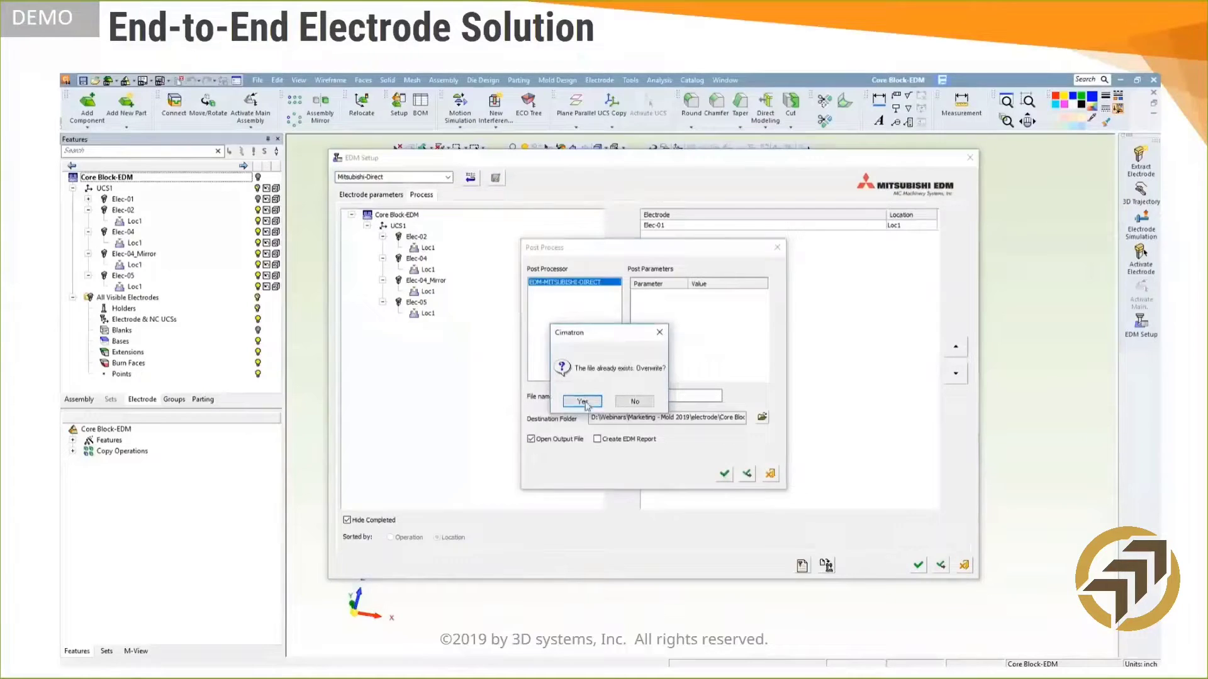
pyautogui.click(585, 402)
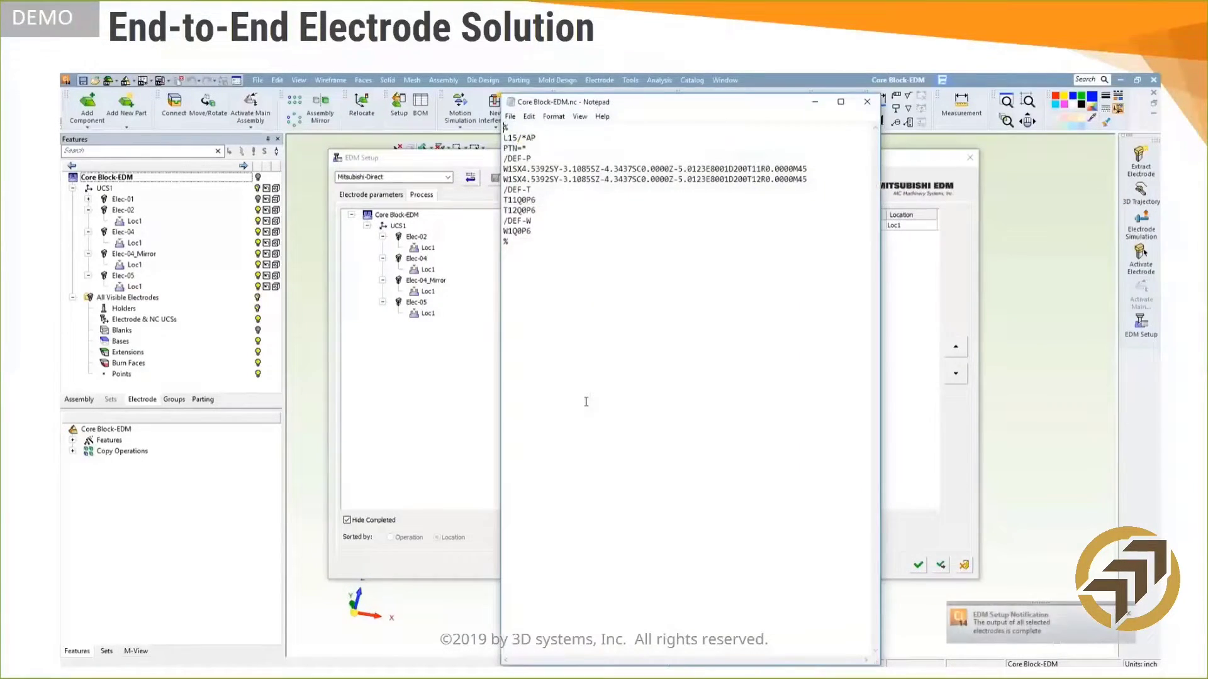
pyautogui.click(867, 101)
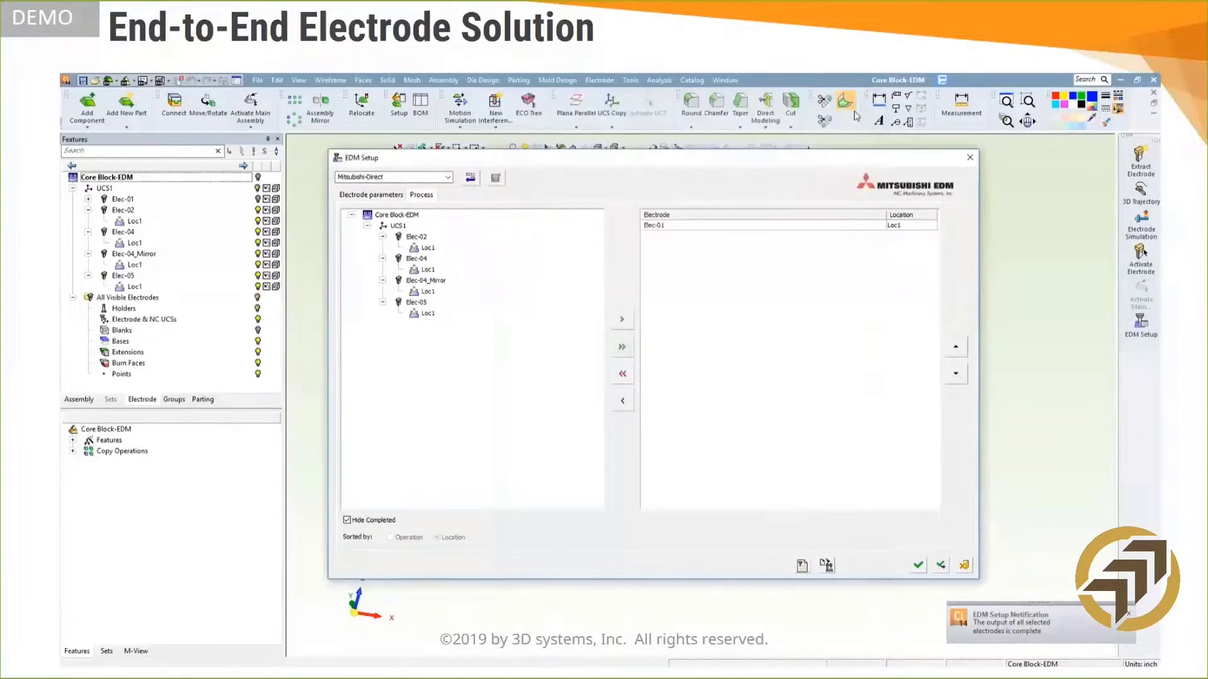
pyautogui.click(963, 567)
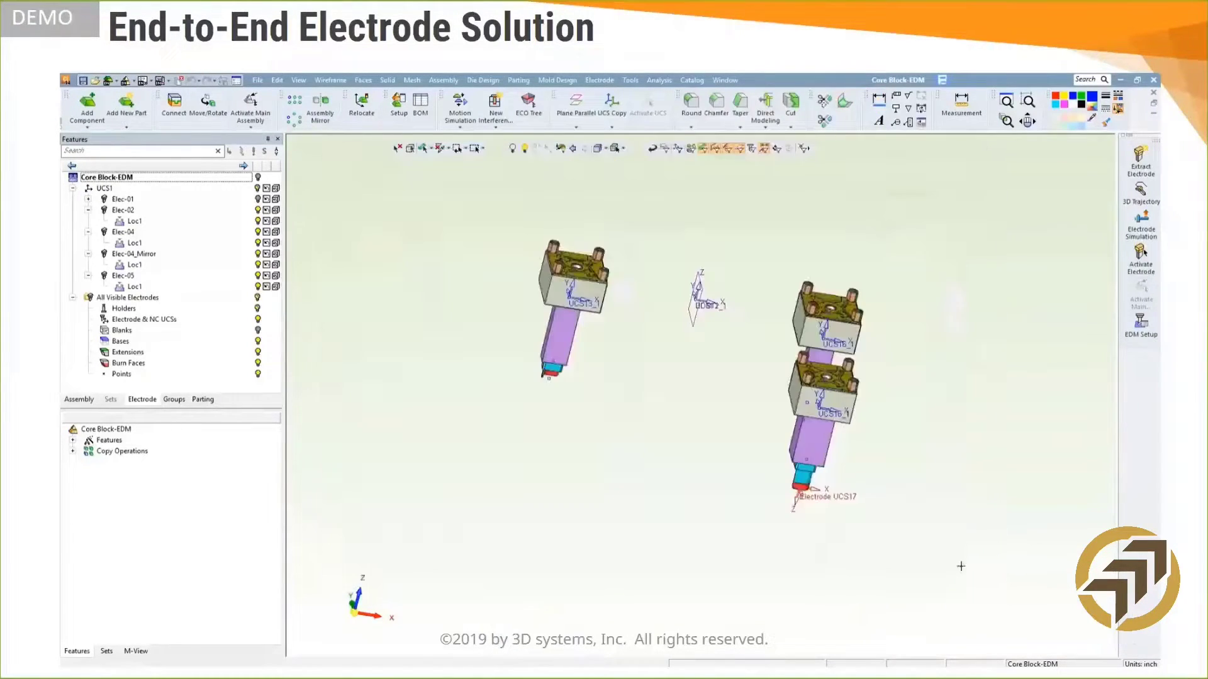
# Open the Elec-05 component and import it into its NC document using the active UCS of the reference model
pyautogui.rightClick(128, 278)
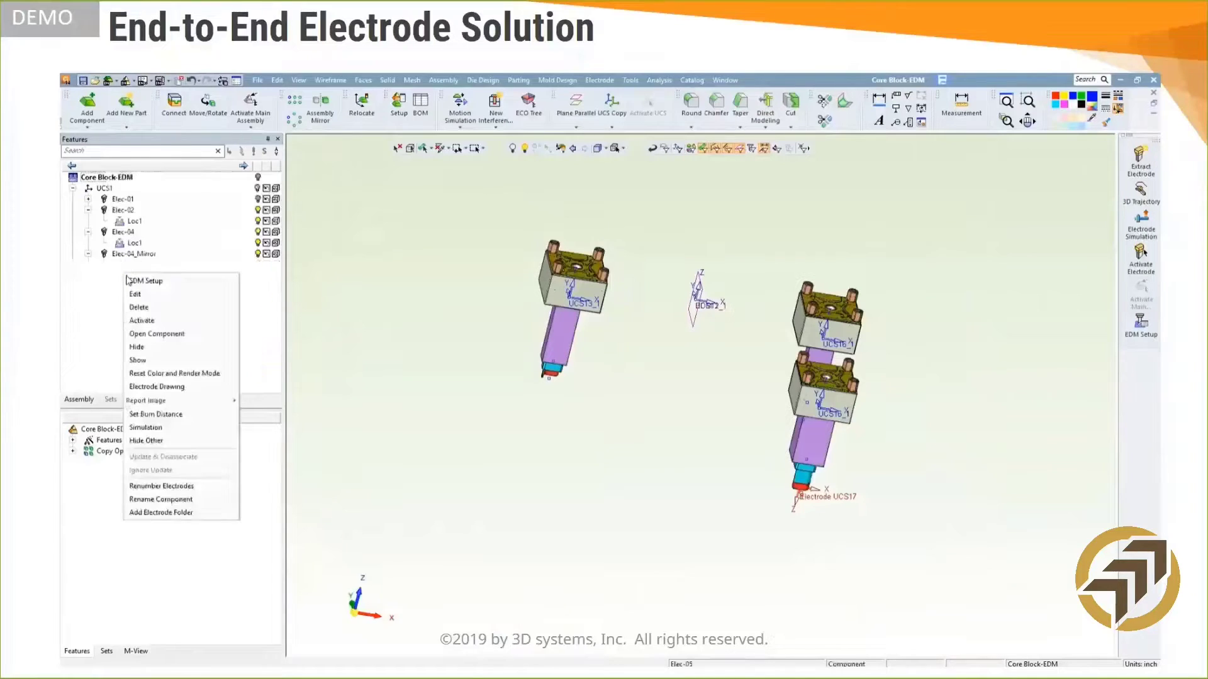
pyautogui.click(146, 334)
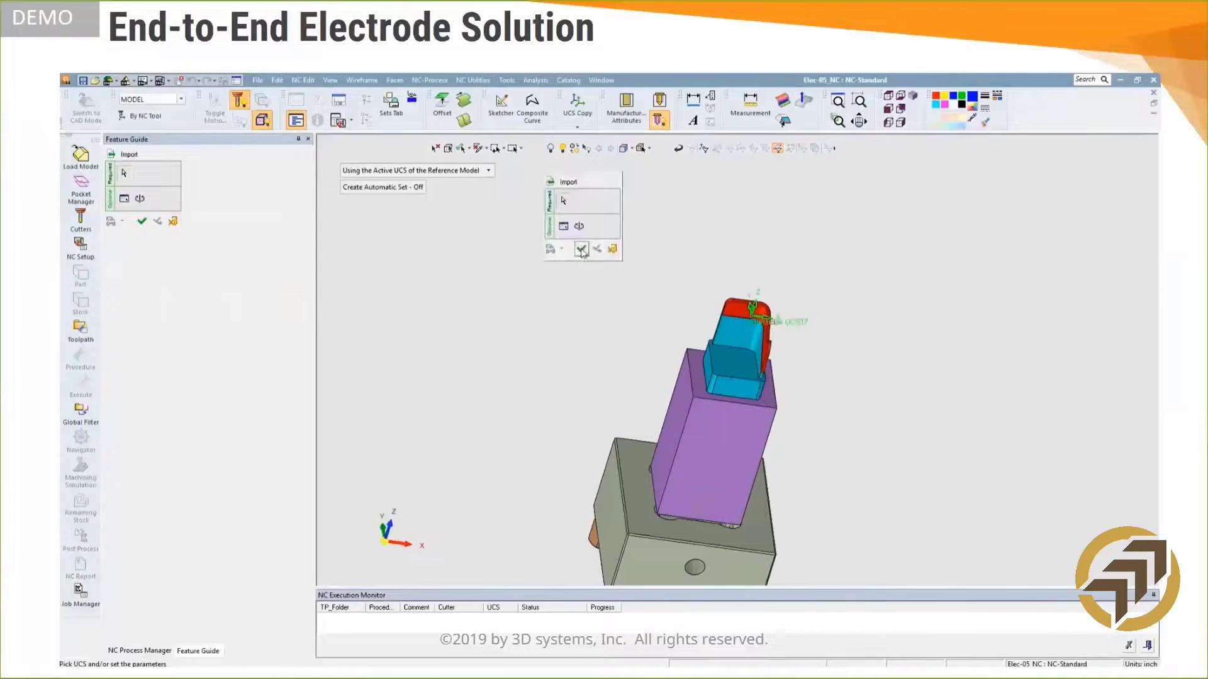
pyautogui.click(581, 250)
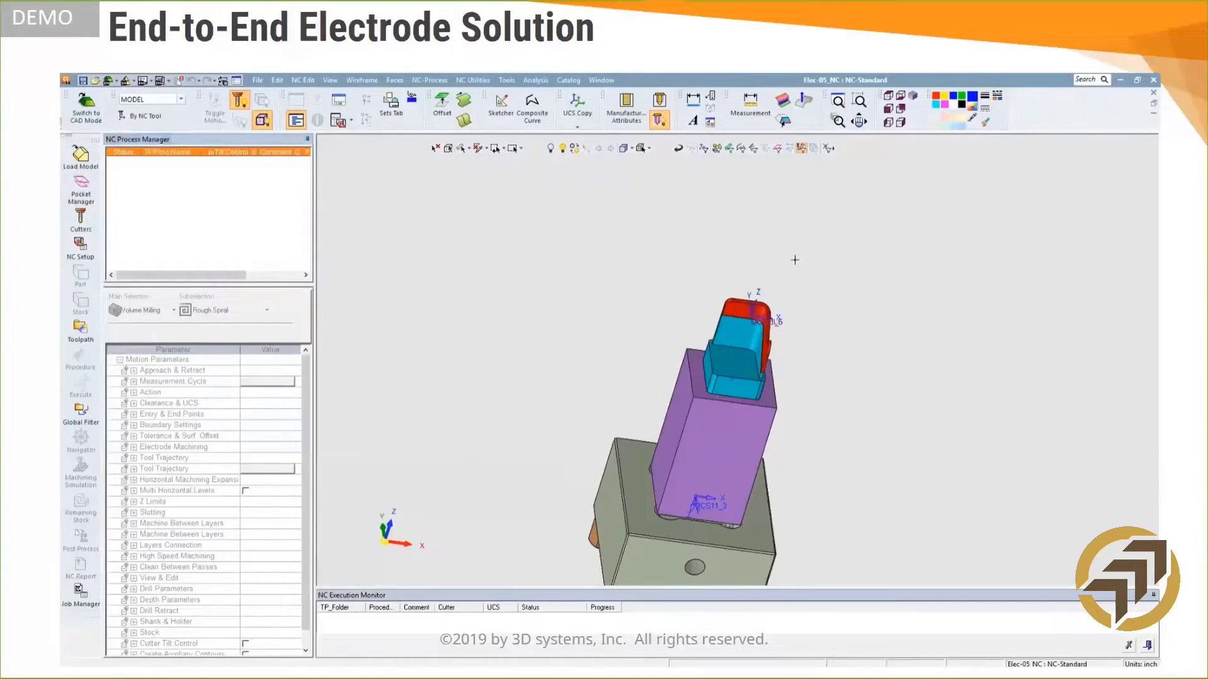
# Apply the ELECTRODE RIB.mtt NC template to the imported electrode
pyautogui.rightClick(794, 260)
pyautogui.moveTo(821, 429)
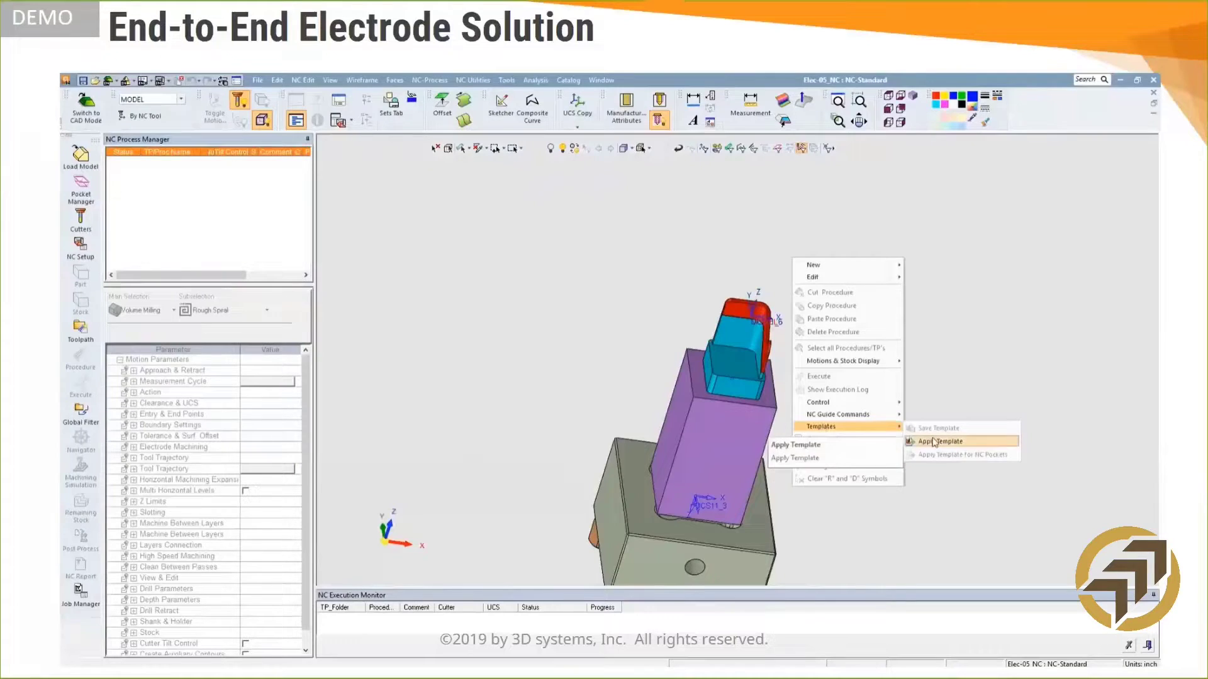
pyautogui.click(926, 439)
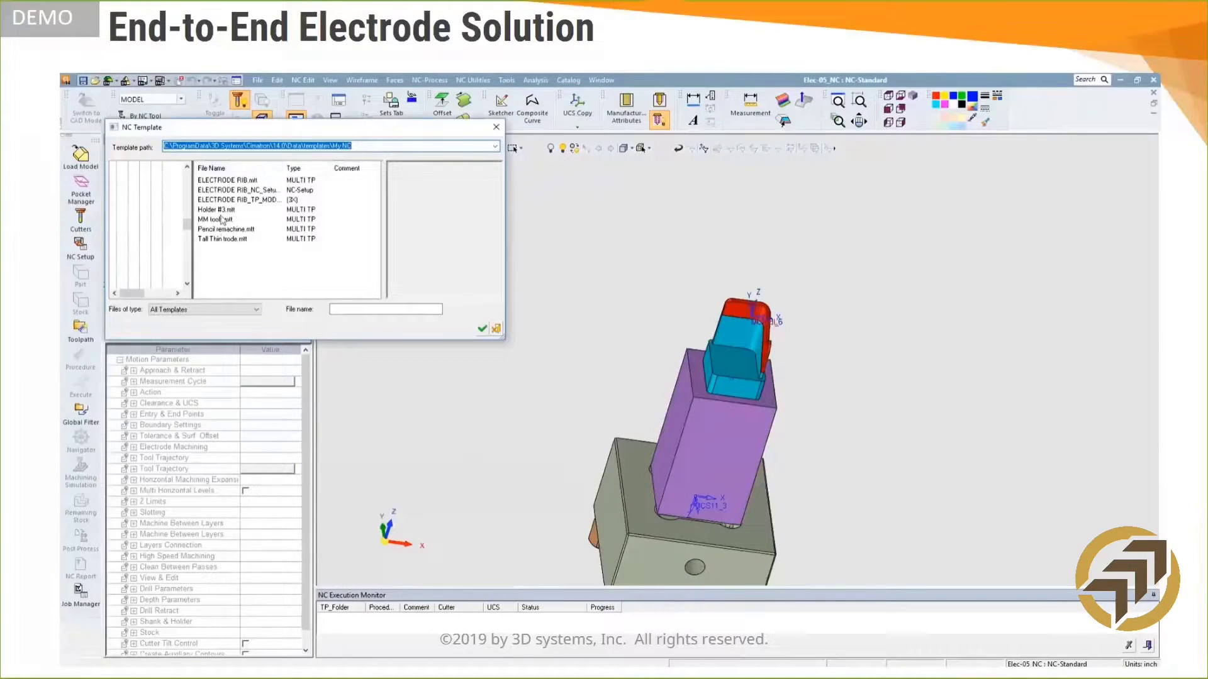
pyautogui.click(224, 181)
pyautogui.click(483, 329)
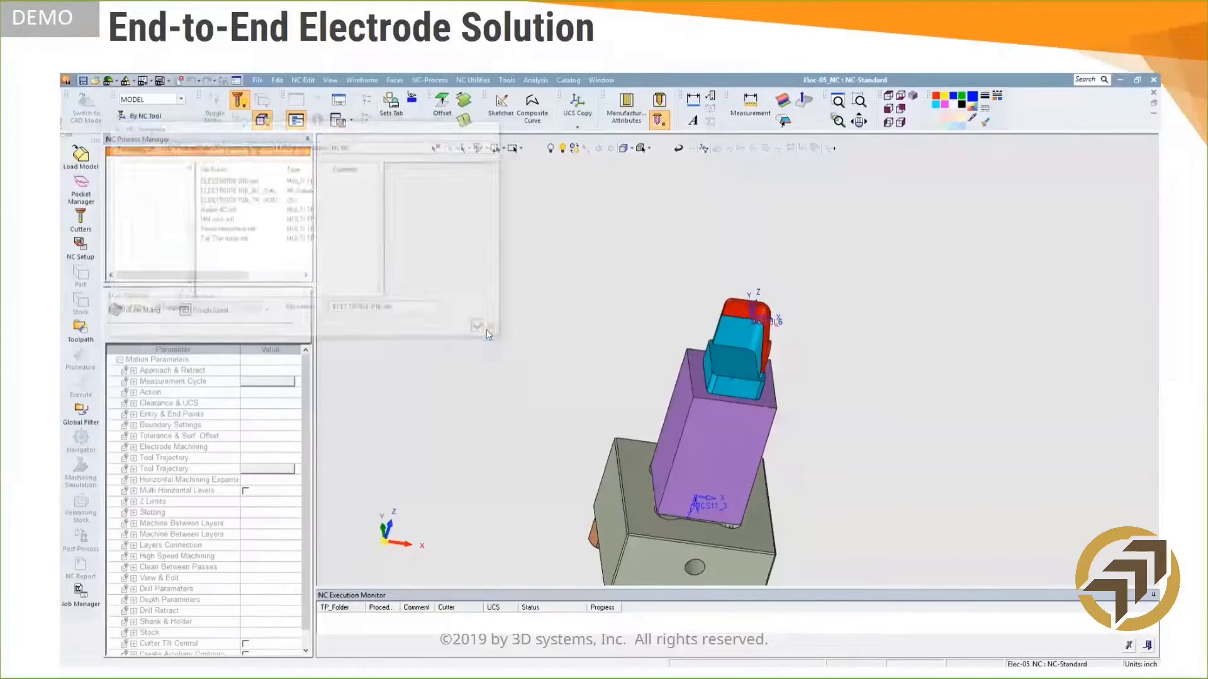
pyautogui.click(743, 468)
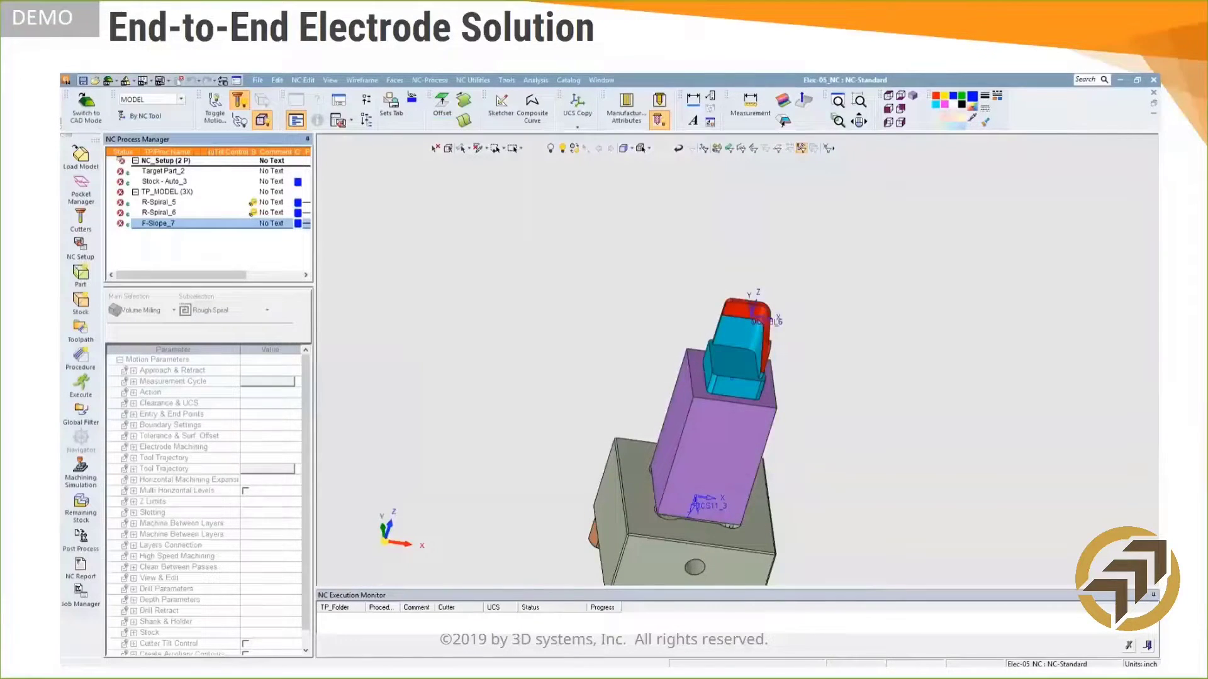
# Execute the NC setup and all TP_MODEL procedures to calculate the electrode's toolpaths, and switch off the R-Spiral_5 motion display
pyautogui.rightClick(143, 163)
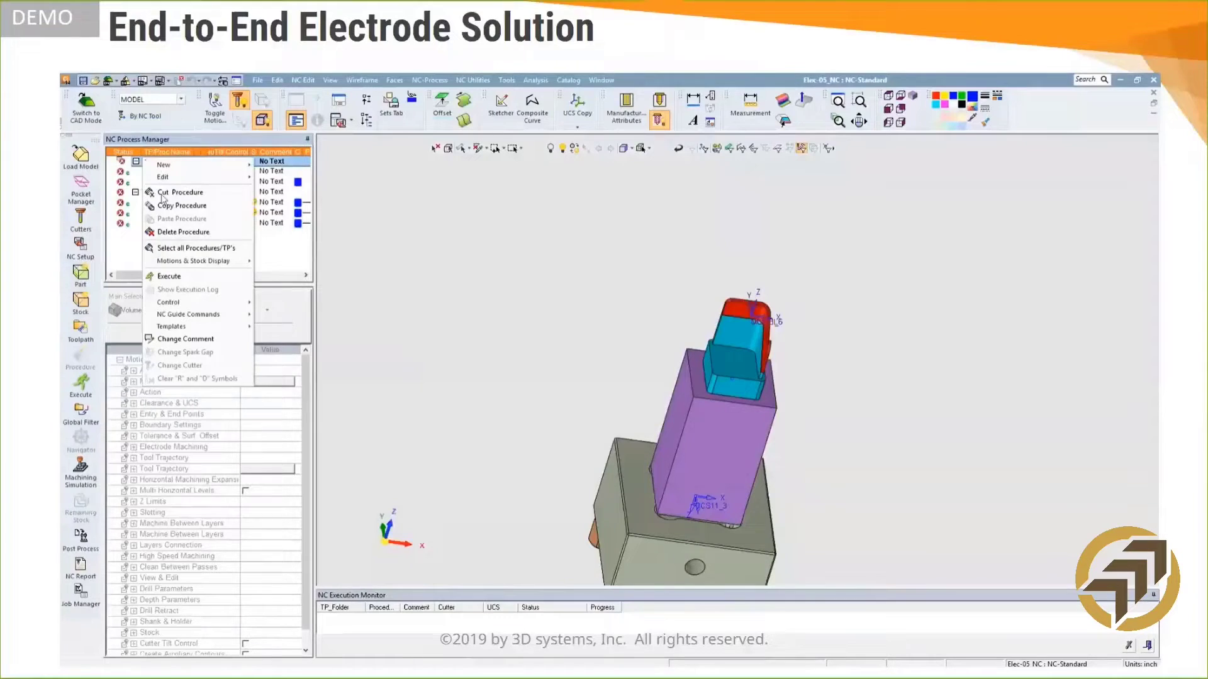
pyautogui.click(162, 277)
pyautogui.click(287, 269)
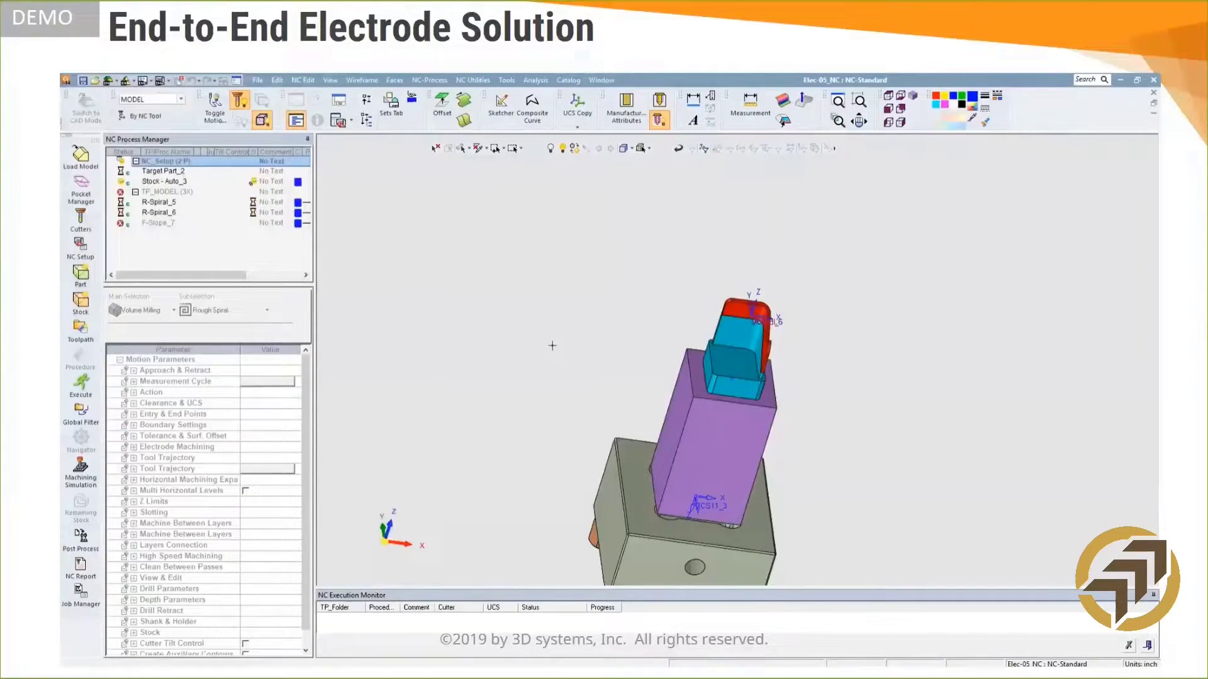
pyautogui.moveTo(548, 390); pyautogui.dragTo(680, 409, button='middle')
pyautogui.scroll(3, 752, 464)
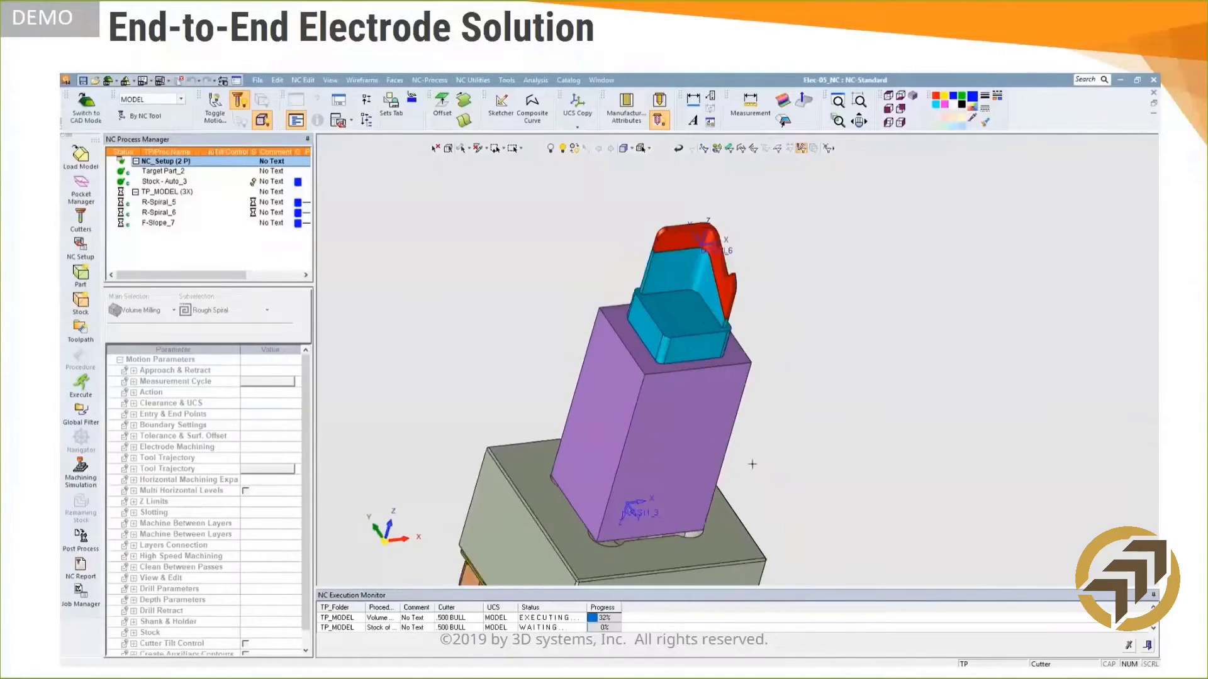
pyautogui.scroll(4, 851, 472)
pyautogui.keyDown('ctrl'); pyautogui.moveTo(825, 406); pyautogui.dragTo(829, 457, button='middle'); pyautogui.keyUp('ctrl')
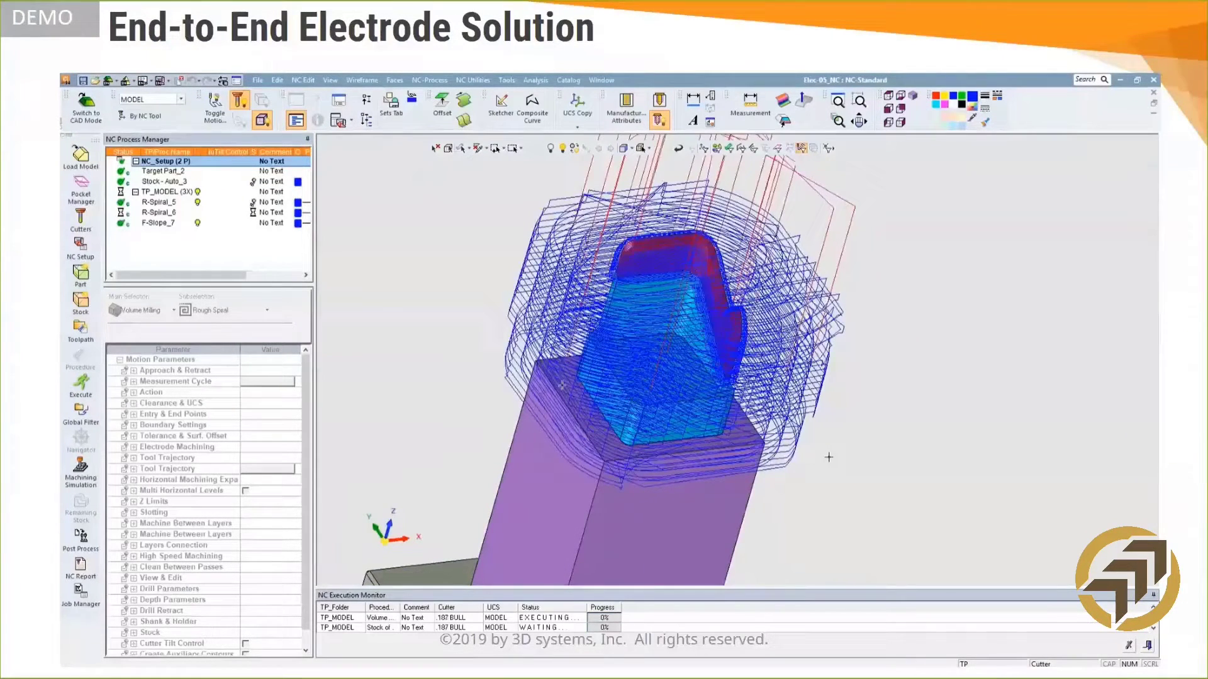
pyautogui.click(199, 203)
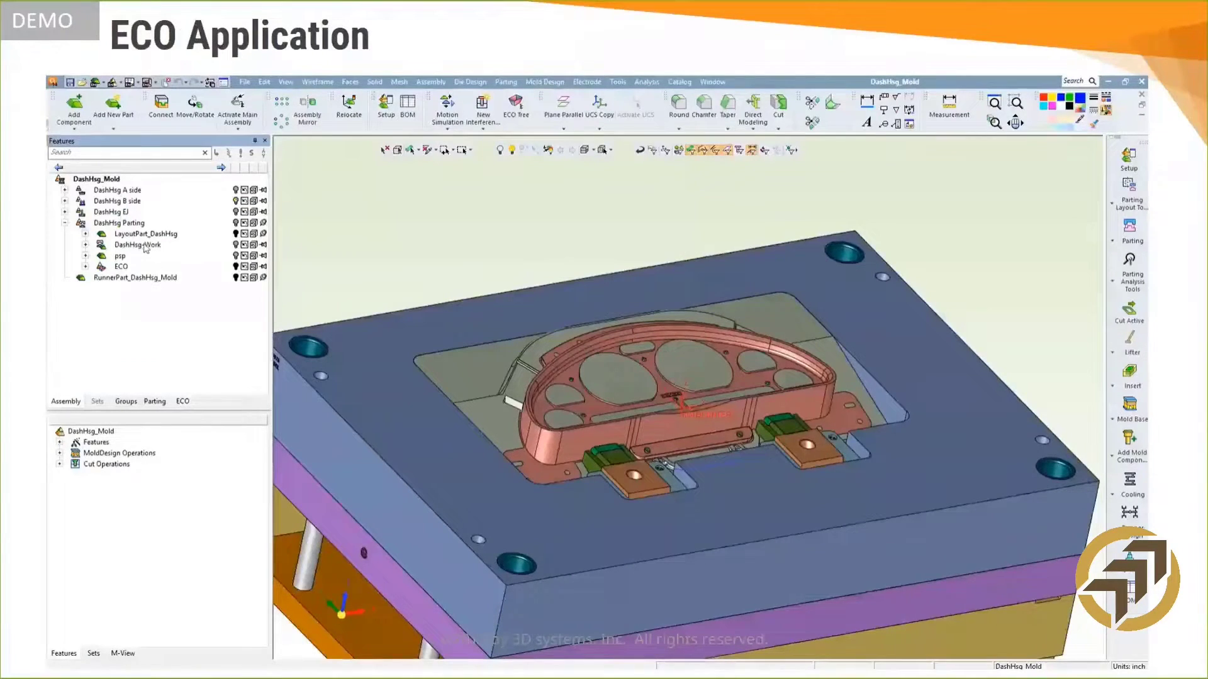
# Isolate the DashHsg-Work part in the mold assembly and show the psp parting component with it
pyautogui.rightClick(145, 248)
pyautogui.click(180, 385)
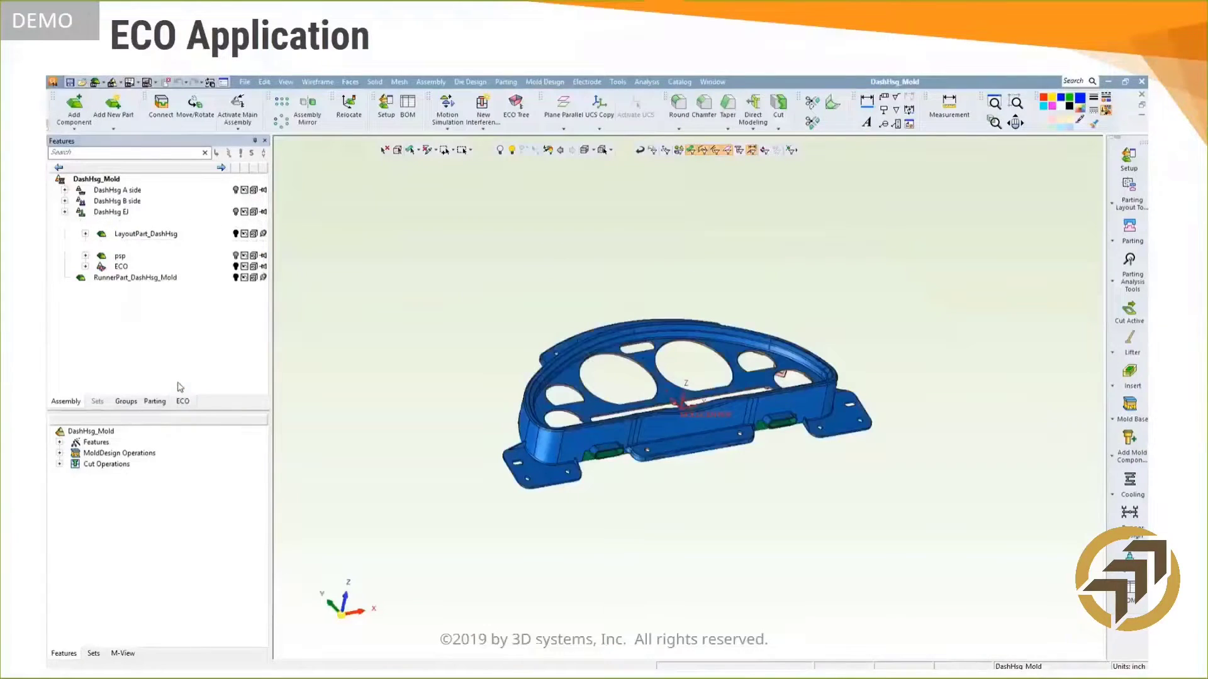
pyautogui.rightClick(177, 256)
pyautogui.click(210, 307)
# Run QuickSplit to slide the parting directions apart and examine the split, then hide psp and exit the command
pyautogui.click(1111, 242)
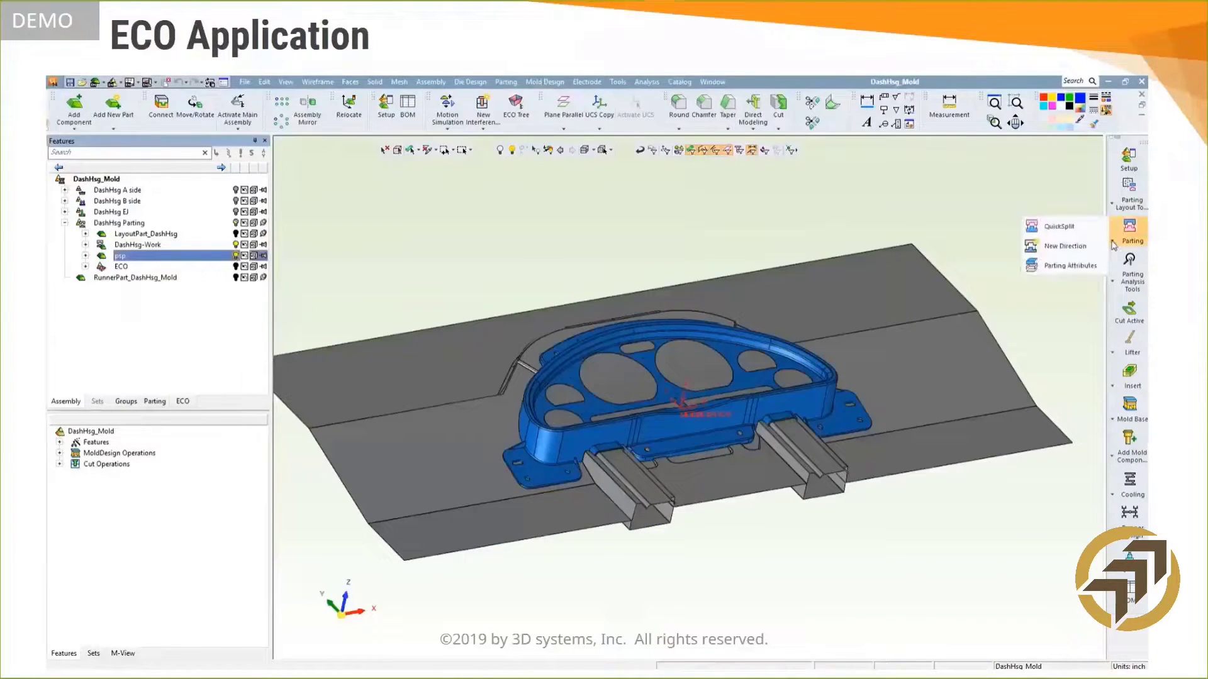
pyautogui.click(1058, 227)
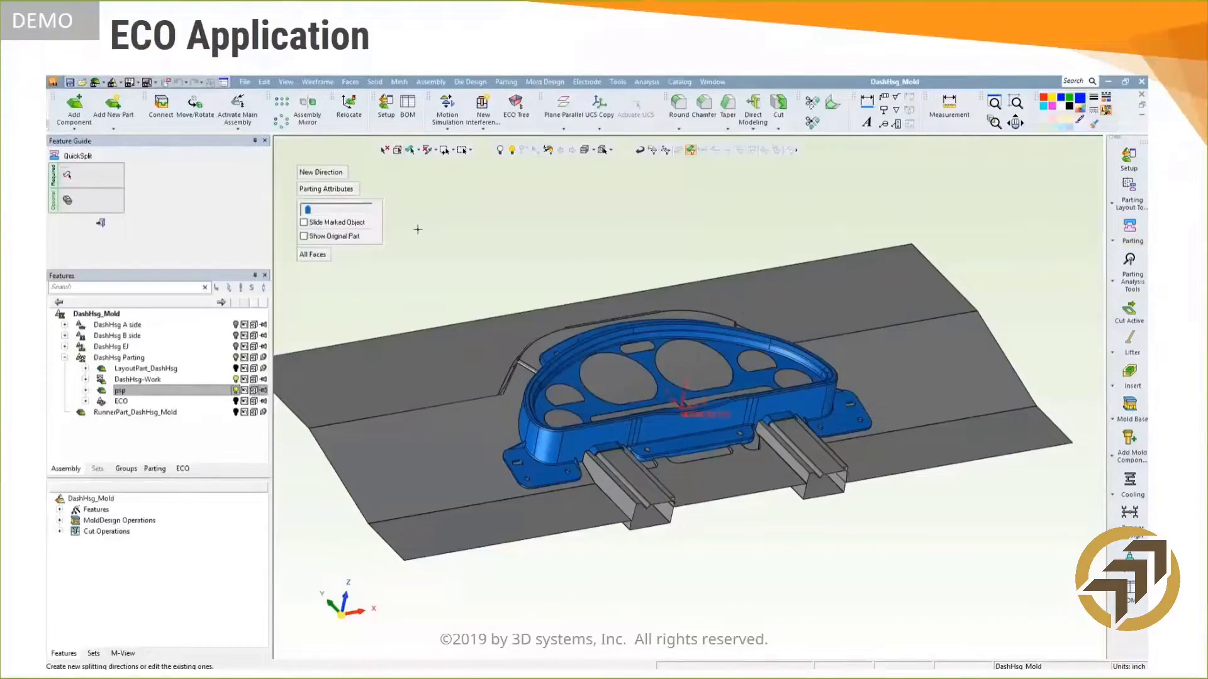
pyautogui.moveTo(308, 210); pyautogui.dragTo(325, 211)
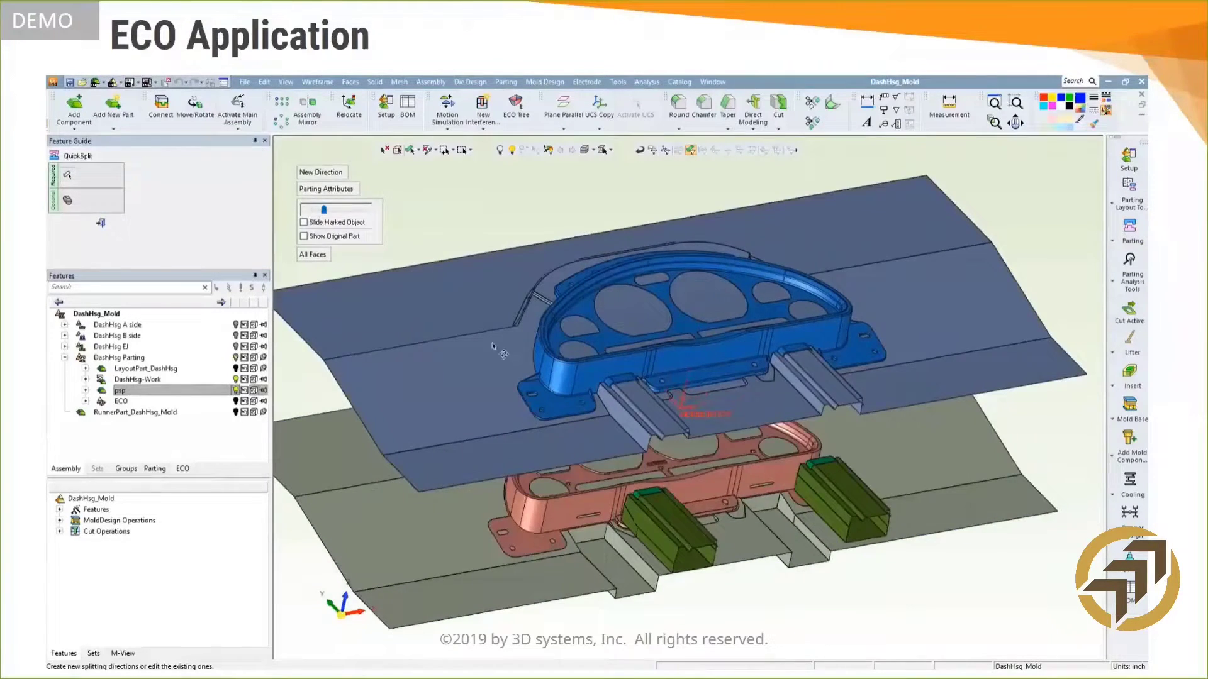
pyautogui.moveTo(502, 351)
pyautogui.mouseDown(button='middle')
pyautogui.moveTo(514, 327)
pyautogui.moveTo(540, 329)
pyautogui.moveTo(513, 326)
pyautogui.moveTo(485, 361)
pyautogui.mouseUp(button='middle')
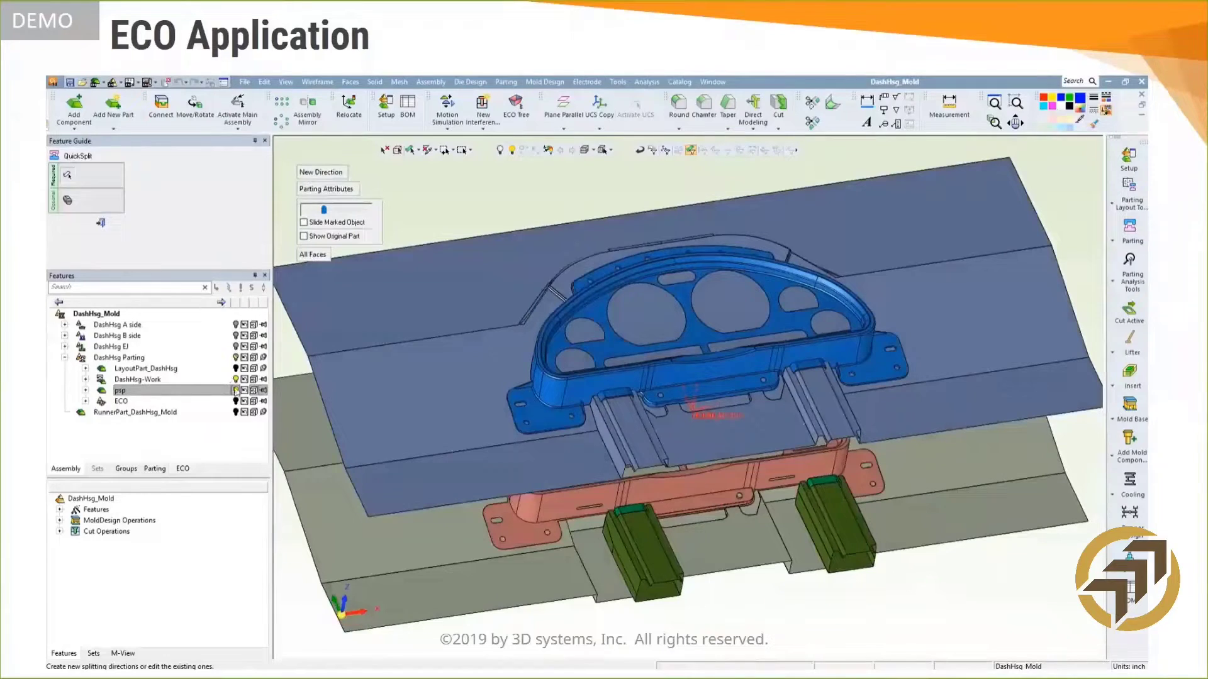
pyautogui.click(236, 391)
pyautogui.click(101, 224)
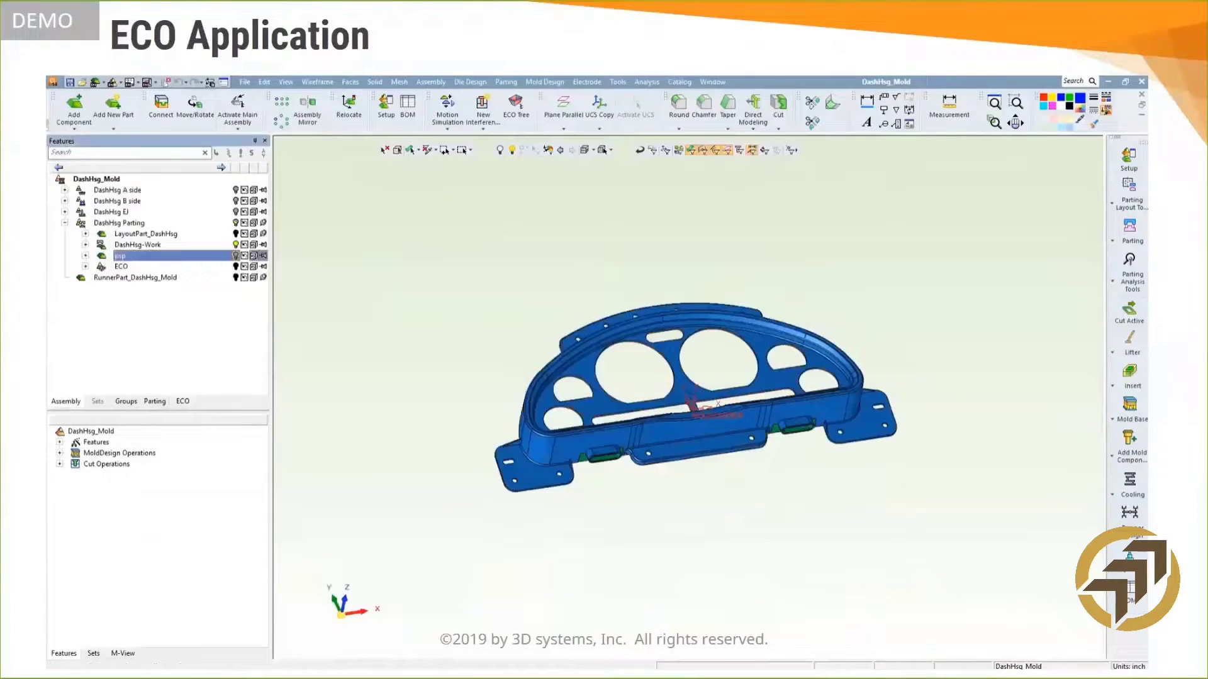
# Add DashHsg Rev2.elt as the comparison part of the REV 2 ECO, positioned by the DashHsg-Work reference part
pyautogui.click(183, 401)
pyautogui.rightClick(90, 191)
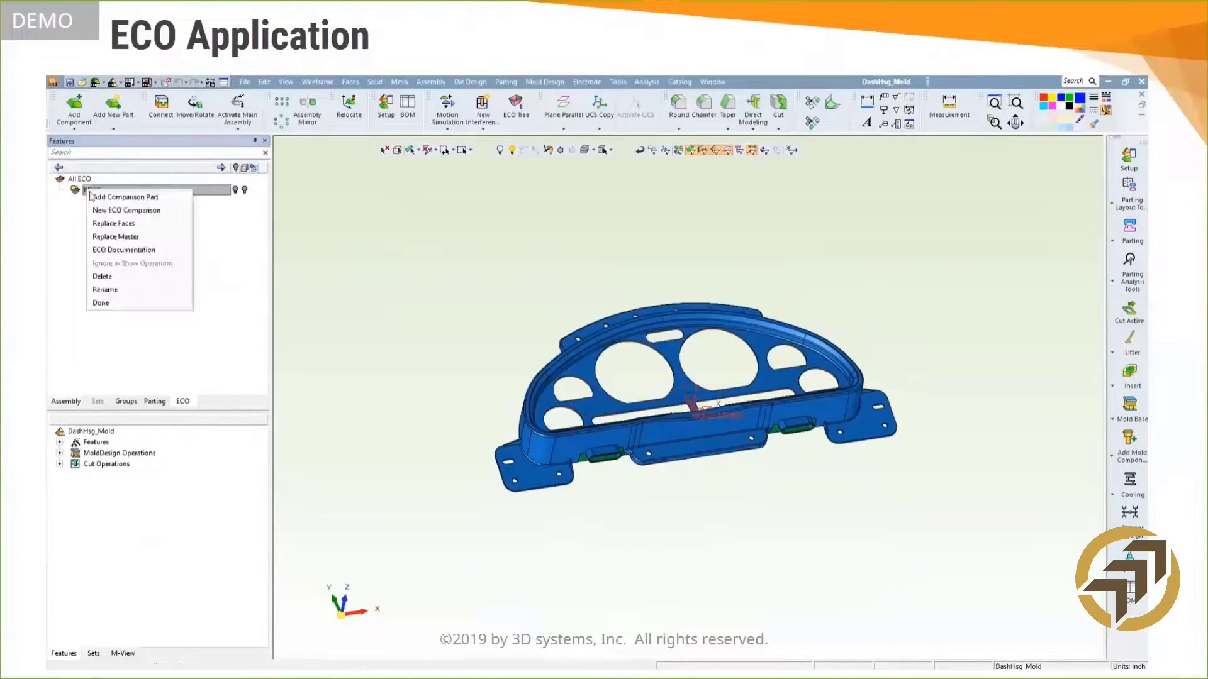
pyautogui.click(111, 197)
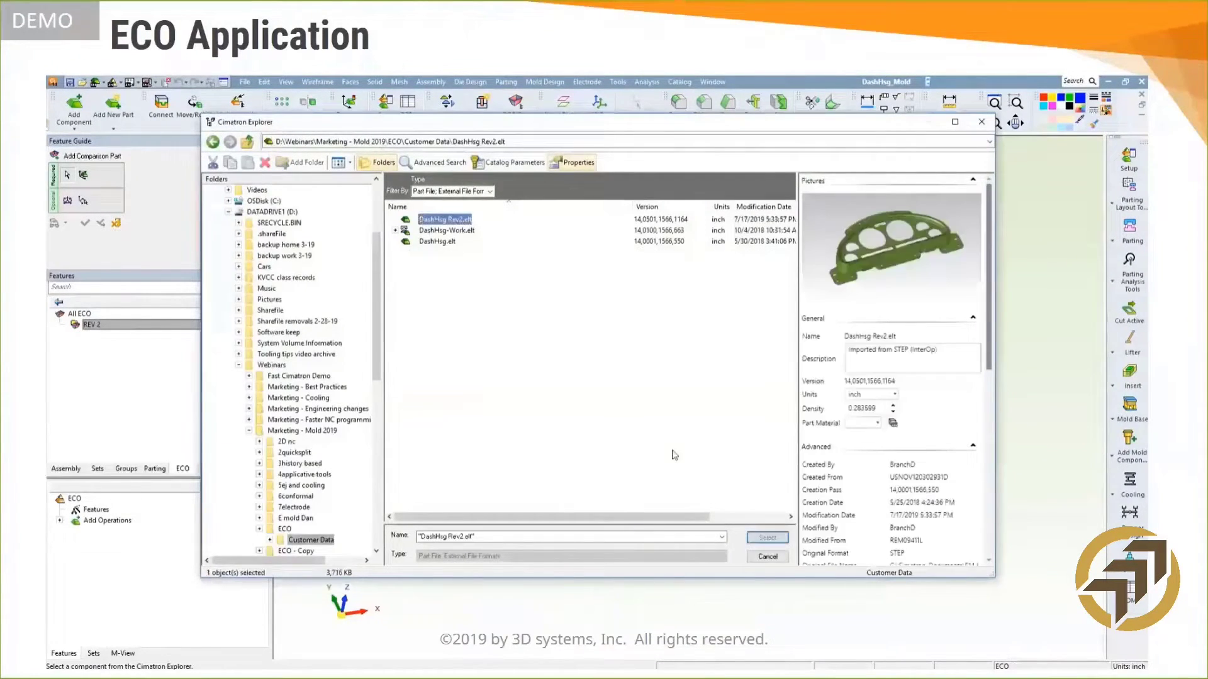
pyautogui.click(767, 538)
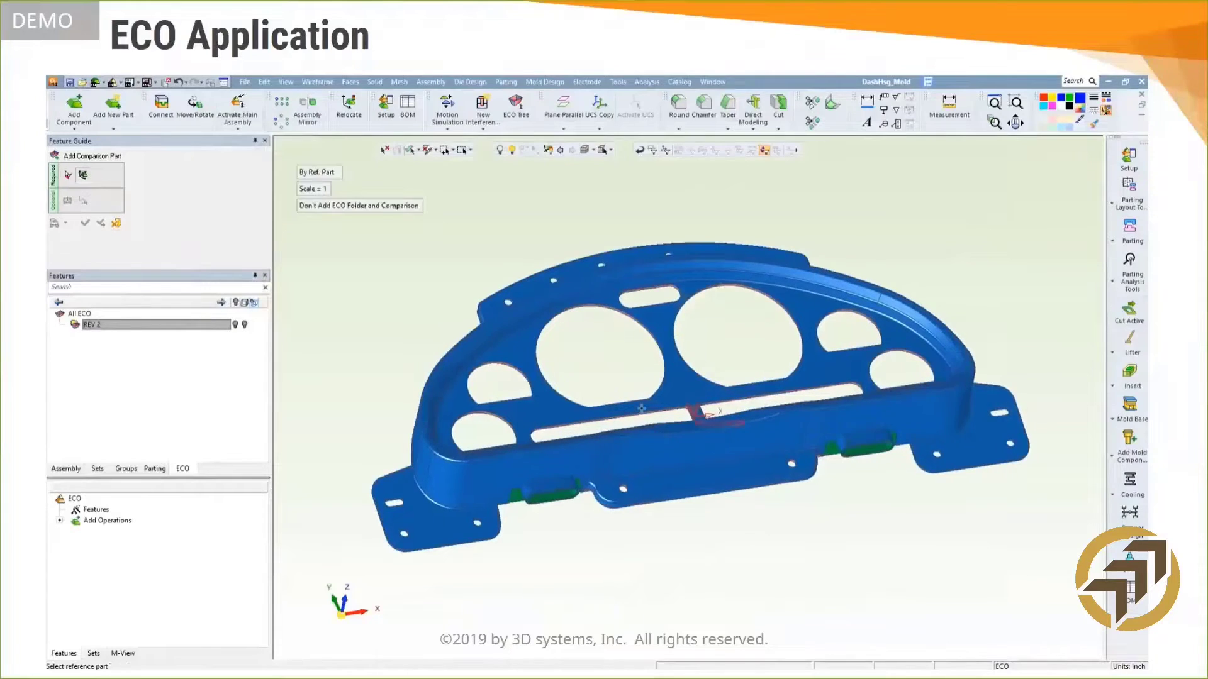
pyautogui.click(637, 330)
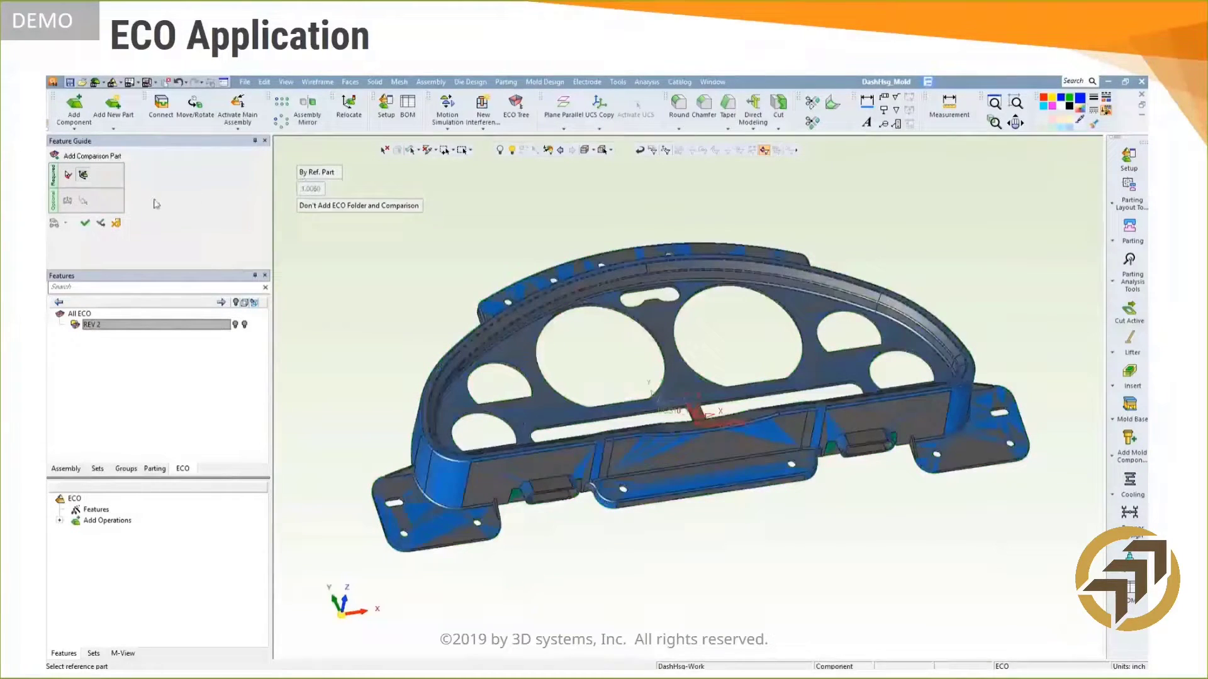
pyautogui.click(77, 223)
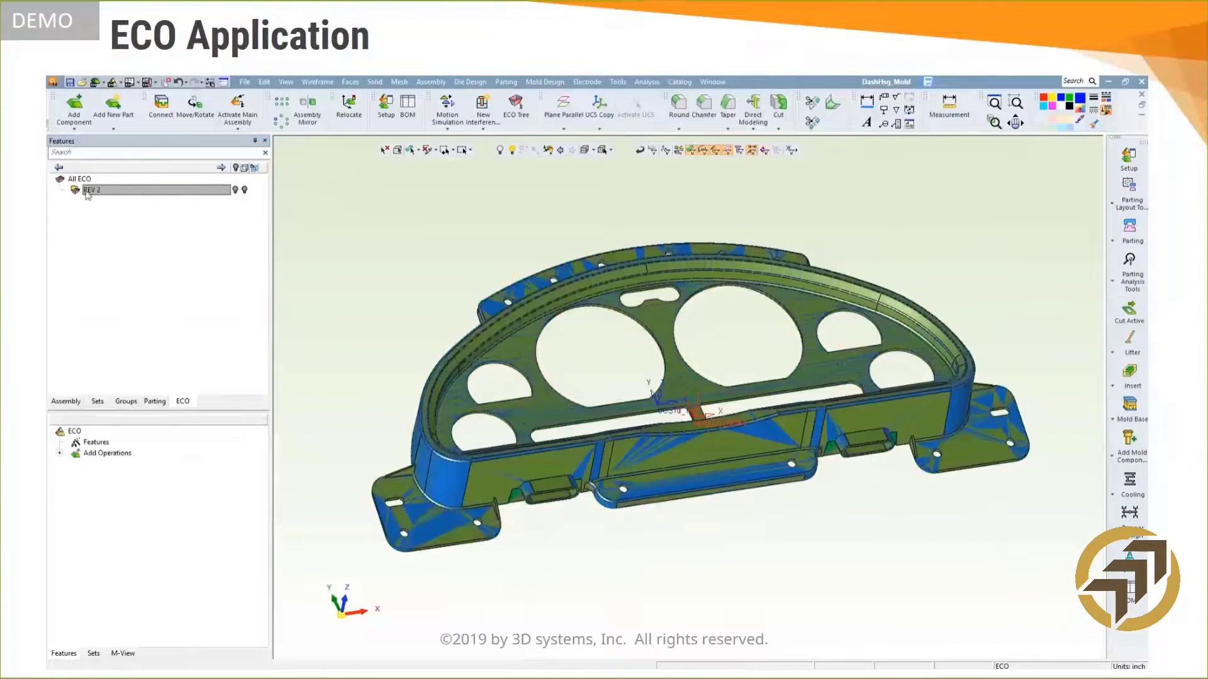
# Create a REV 2 comparison between DashHsg-Work and DashHsg Rev2-Copy, run the analysis, and hide the unchanged and coincident faces to inspect the differences
pyautogui.rightClick(89, 194)
pyautogui.click(107, 207)
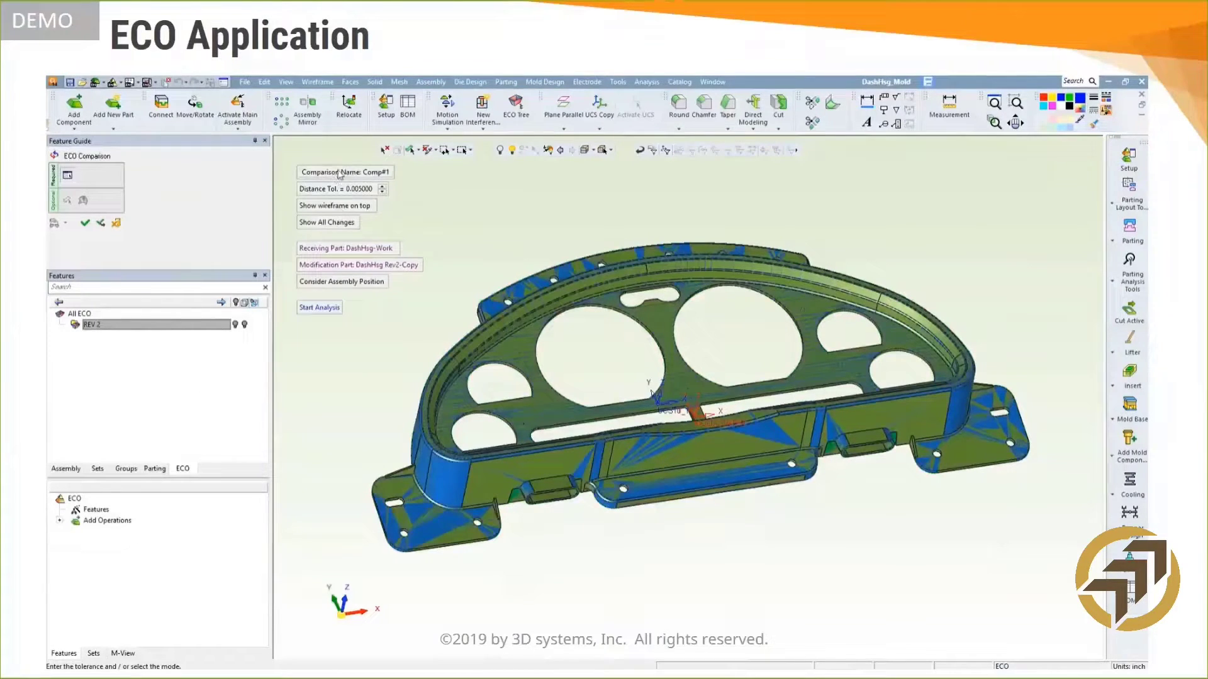
pyautogui.click(326, 310)
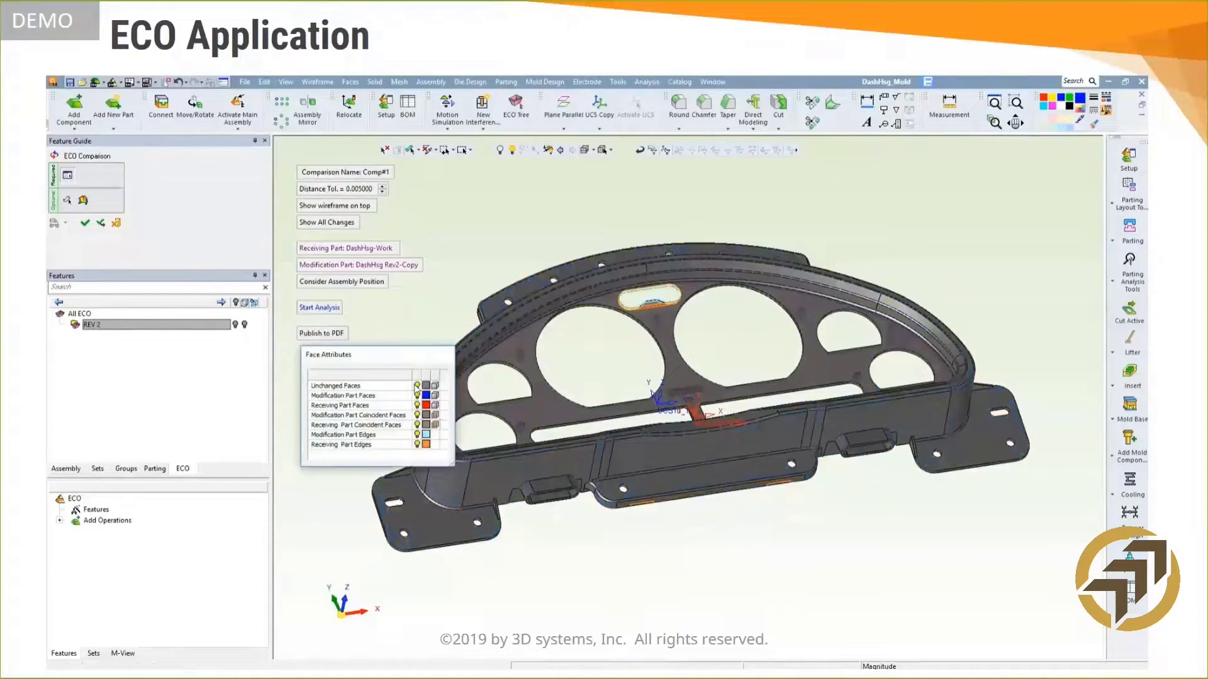
pyautogui.click(416, 386)
pyautogui.click(418, 416)
pyautogui.click(418, 426)
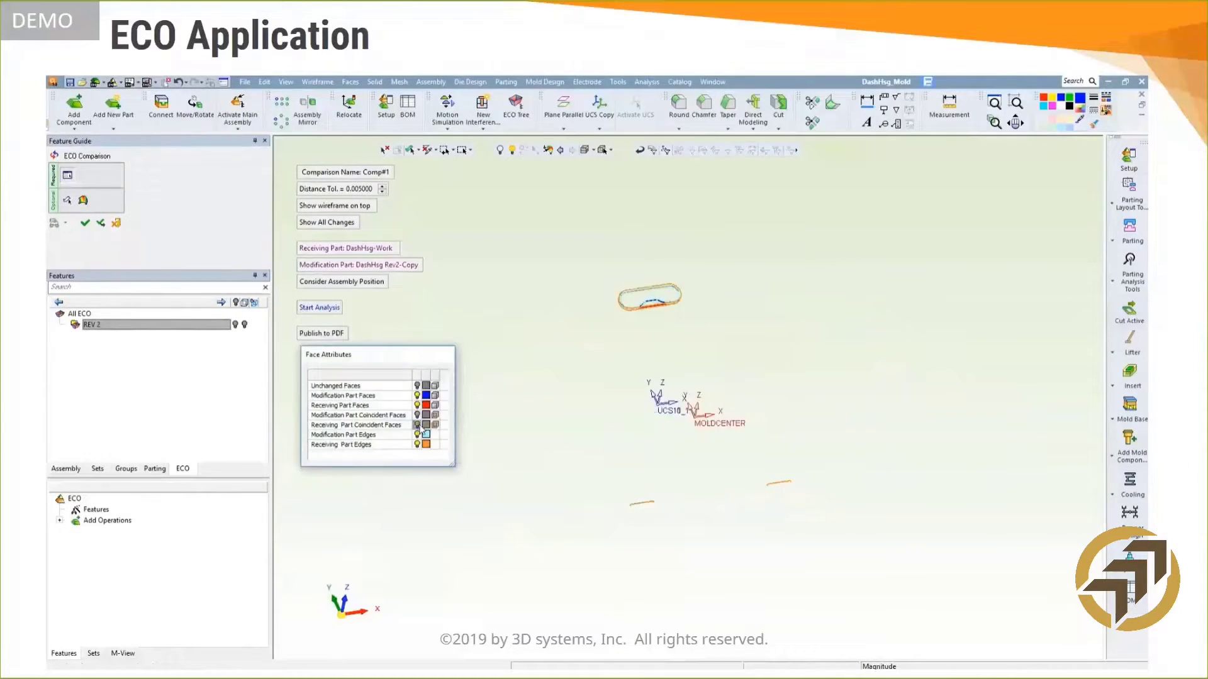
pyautogui.moveTo(623, 441)
pyautogui.mouseDown(button='middle')
pyautogui.moveTo(642, 426)
pyautogui.moveTo(641, 444)
pyautogui.mouseUp(button='middle')
pyautogui.keyDown('ctrl'); pyautogui.moveTo(641, 444); pyautogui.dragTo(577, 277, button='right'); pyautogui.keyUp('ctrl')
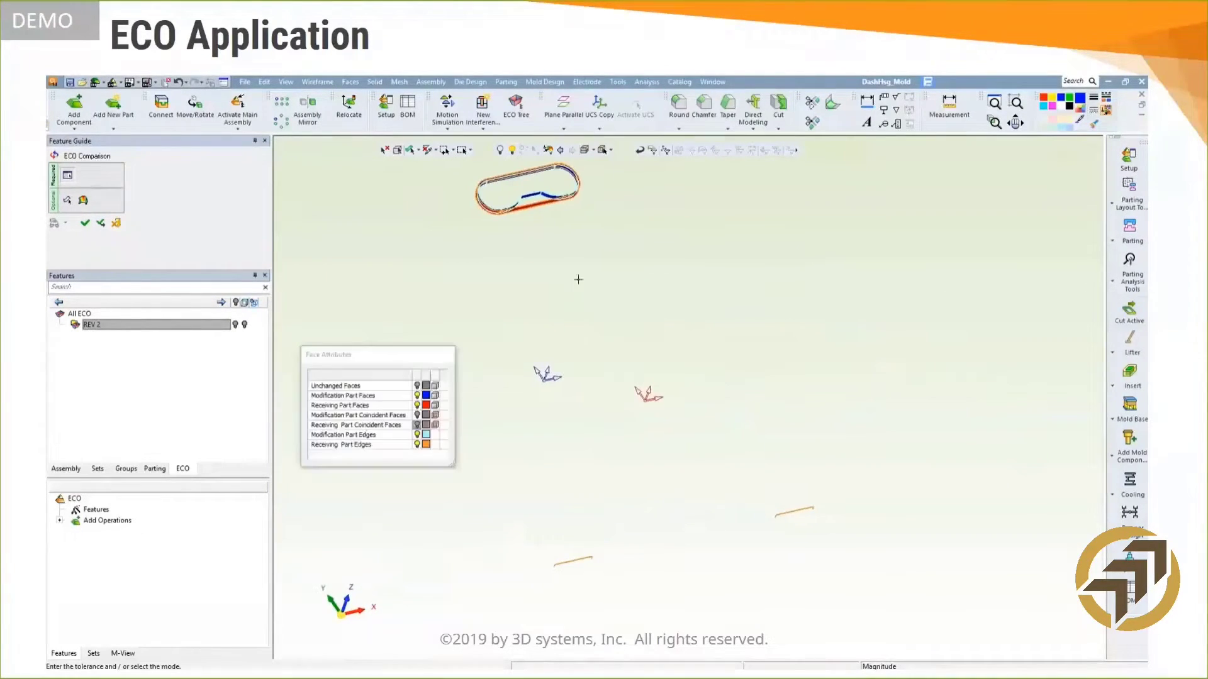
pyautogui.keyDown('ctrl'); pyautogui.moveTo(577, 277); pyautogui.dragTo(672, 327, button='middle'); pyautogui.keyUp('ctrl')
pyautogui.keyDown('ctrl'); pyautogui.moveTo(671, 312); pyautogui.dragTo(660, 461, button='right'); pyautogui.keyUp('ctrl')
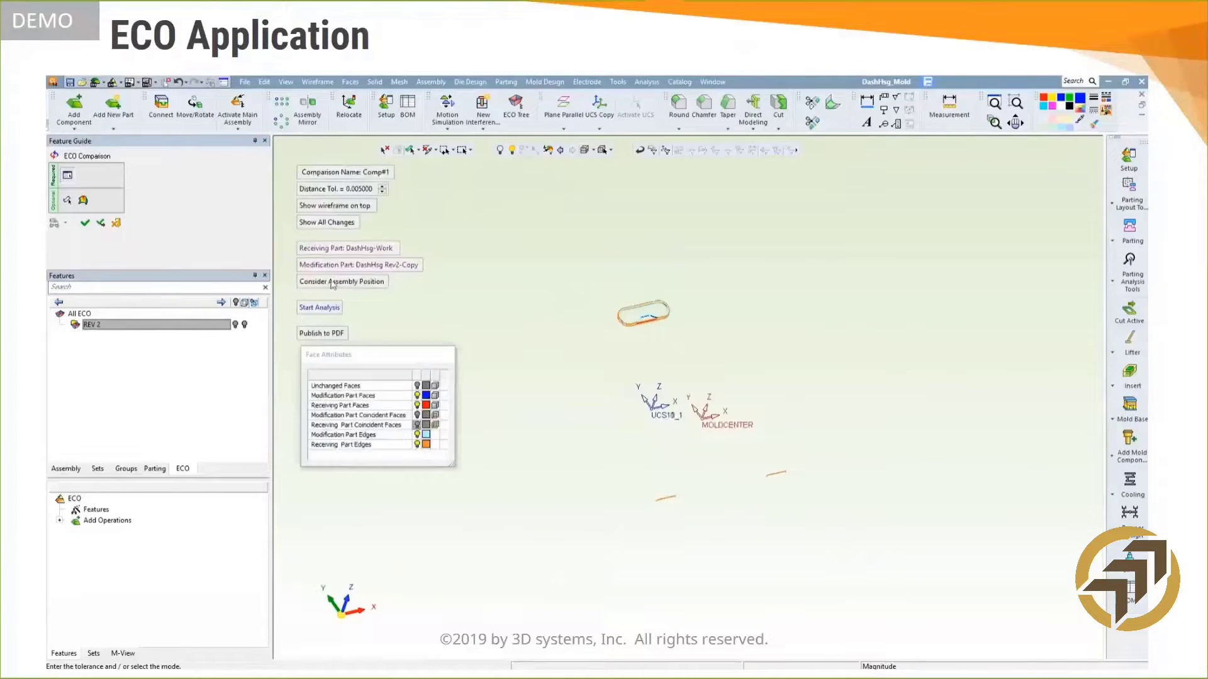
# Switch the comparison to unapplied changes since the previous modification, rerun the analysis, inspect the changed slot, and accept the comparison
pyautogui.click(328, 223)
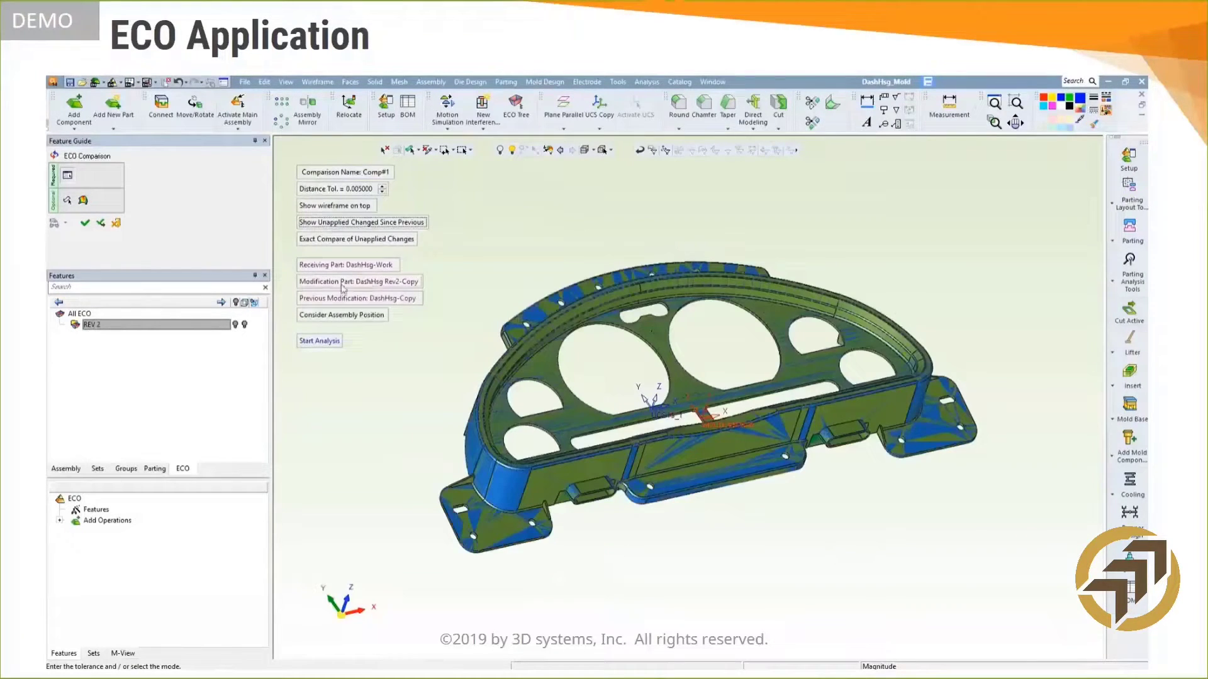
pyautogui.click(319, 342)
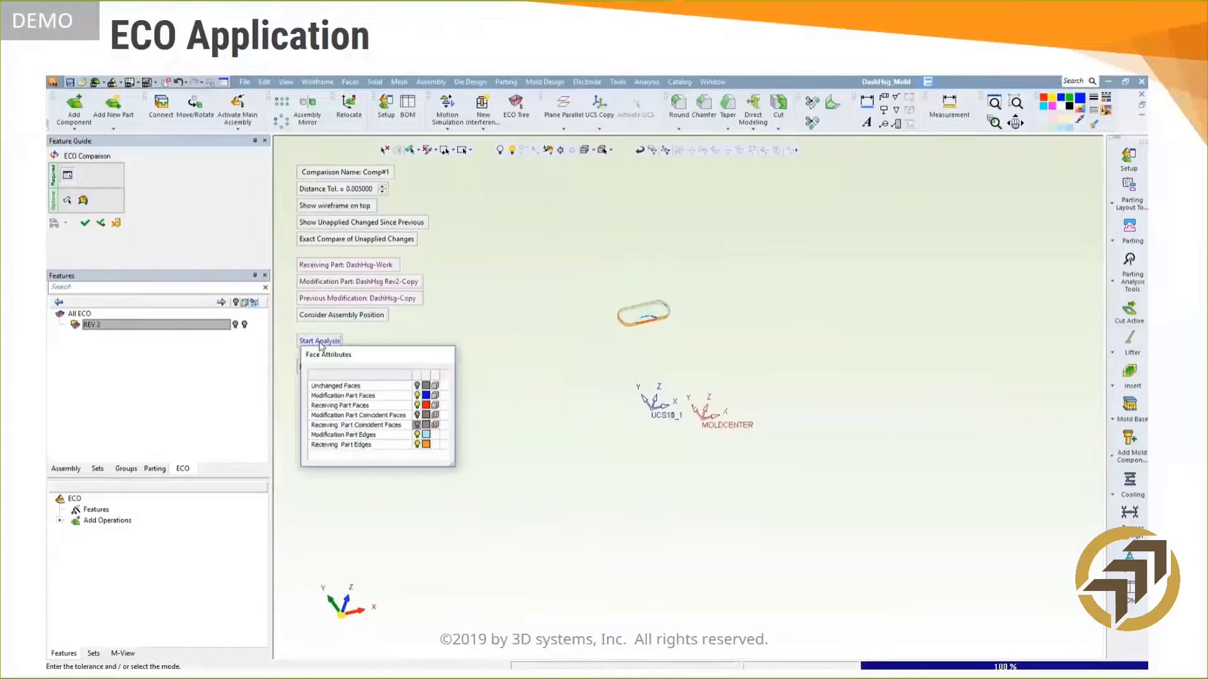
pyautogui.keyDown('ctrl'); pyautogui.moveTo(631, 355); pyautogui.dragTo(677, 434, button='middle'); pyautogui.keyUp('ctrl')
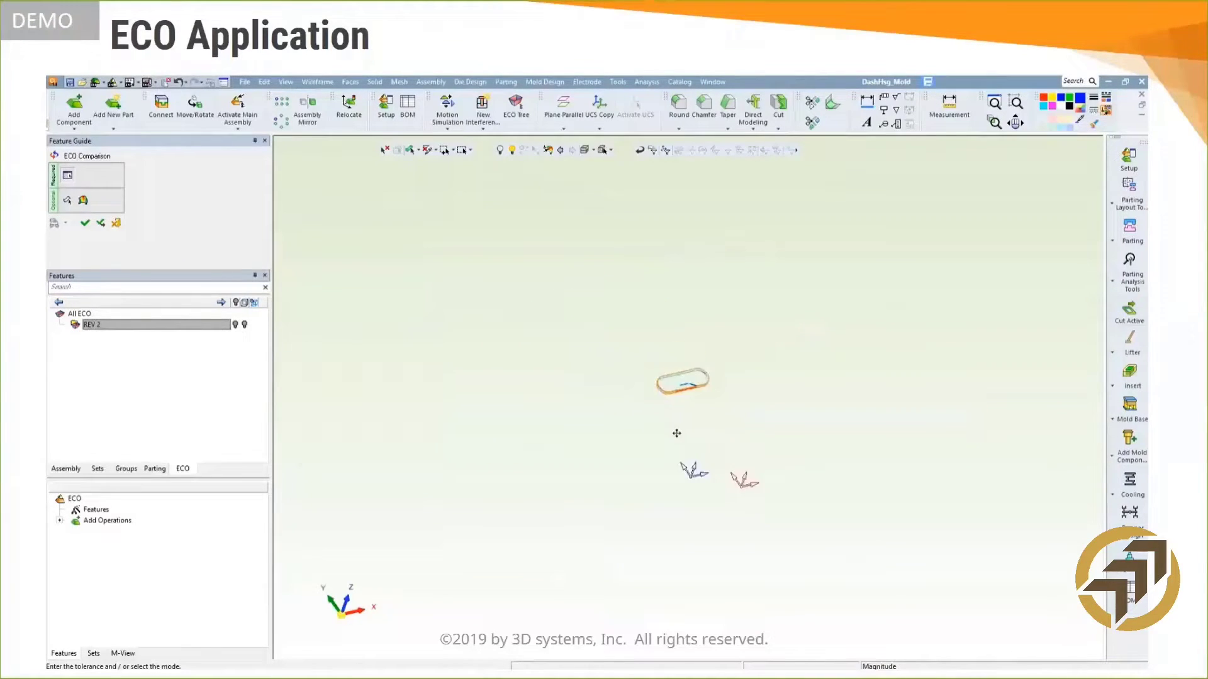
pyautogui.keyDown('ctrl'); pyautogui.moveTo(677, 434); pyautogui.dragTo(527, 196, button='right'); pyautogui.keyUp('ctrl')
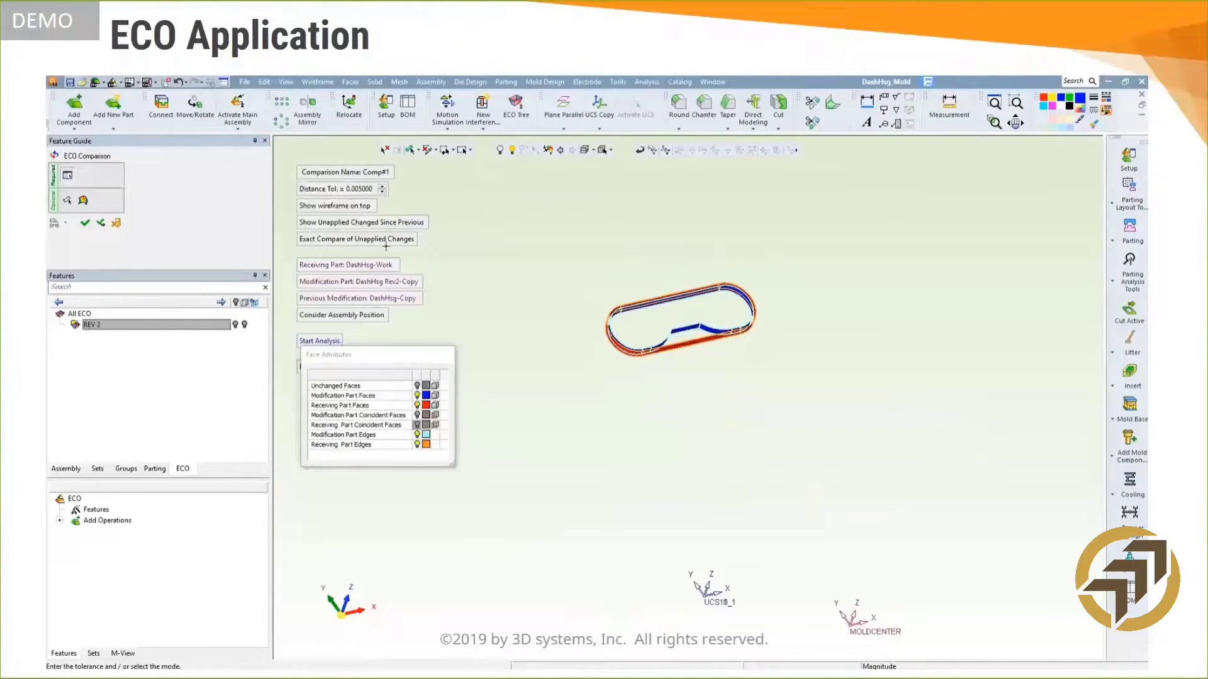
pyautogui.click(86, 224)
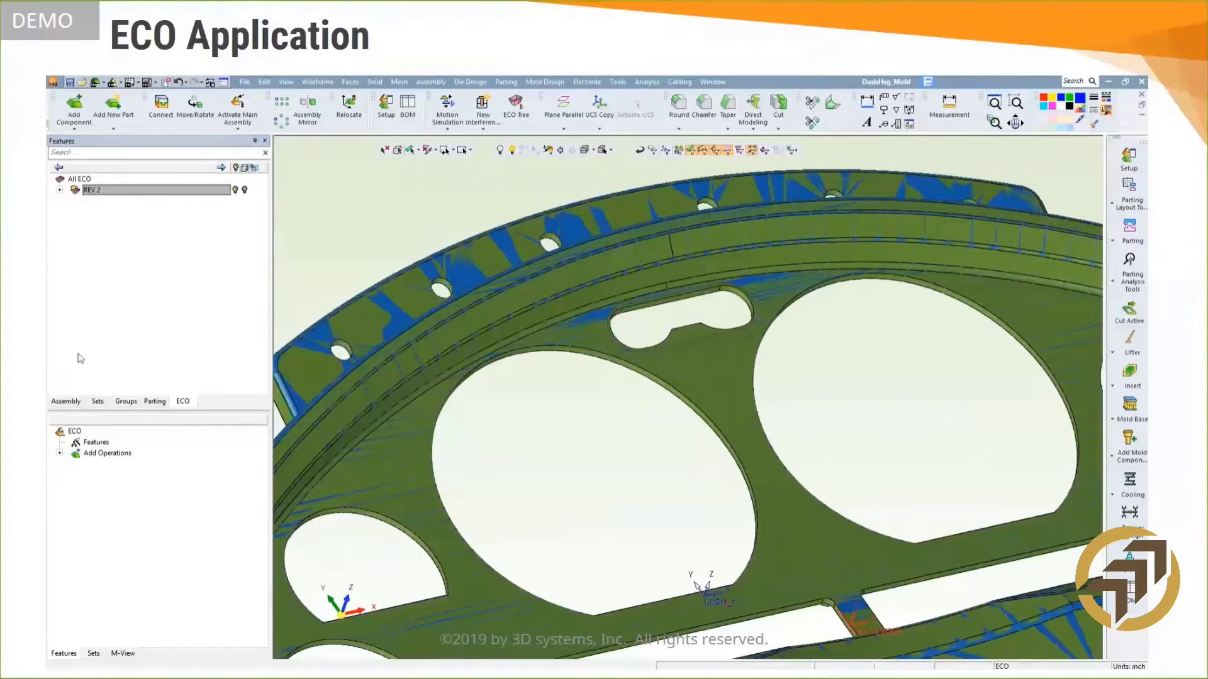
# Replace the master part using the Comp#1 comparison under REV 2, accepting that the operation is irreversible
pyautogui.doubleClick(76, 190)
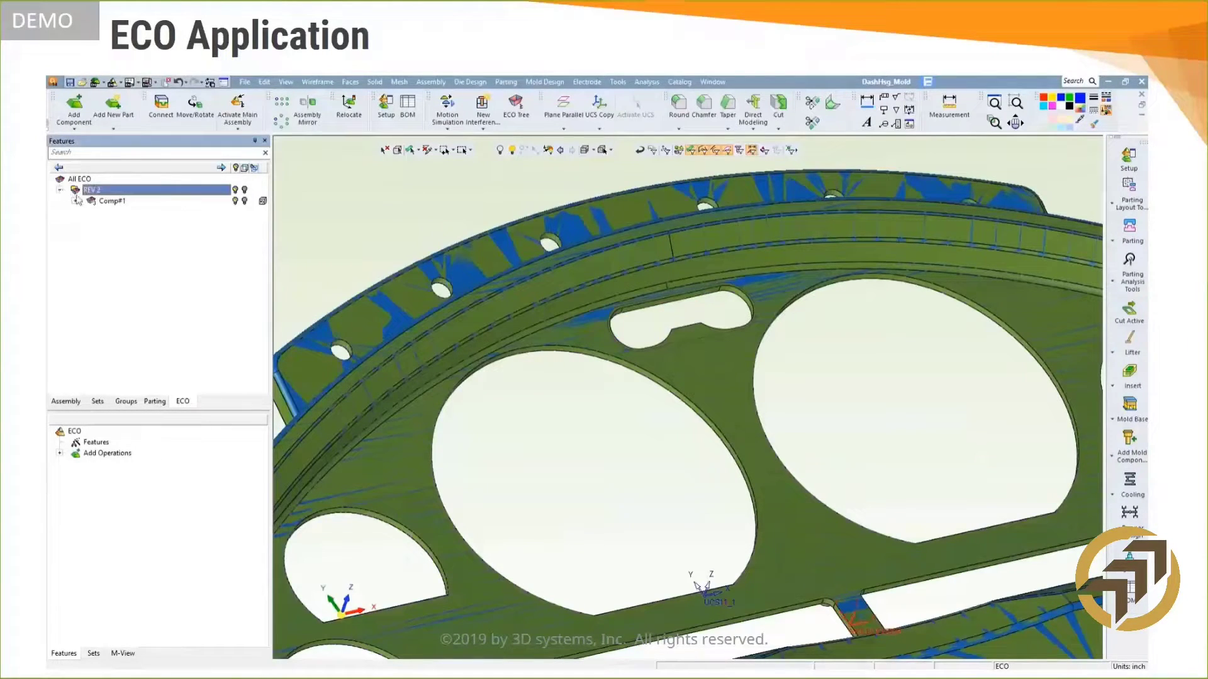
pyautogui.click(76, 201)
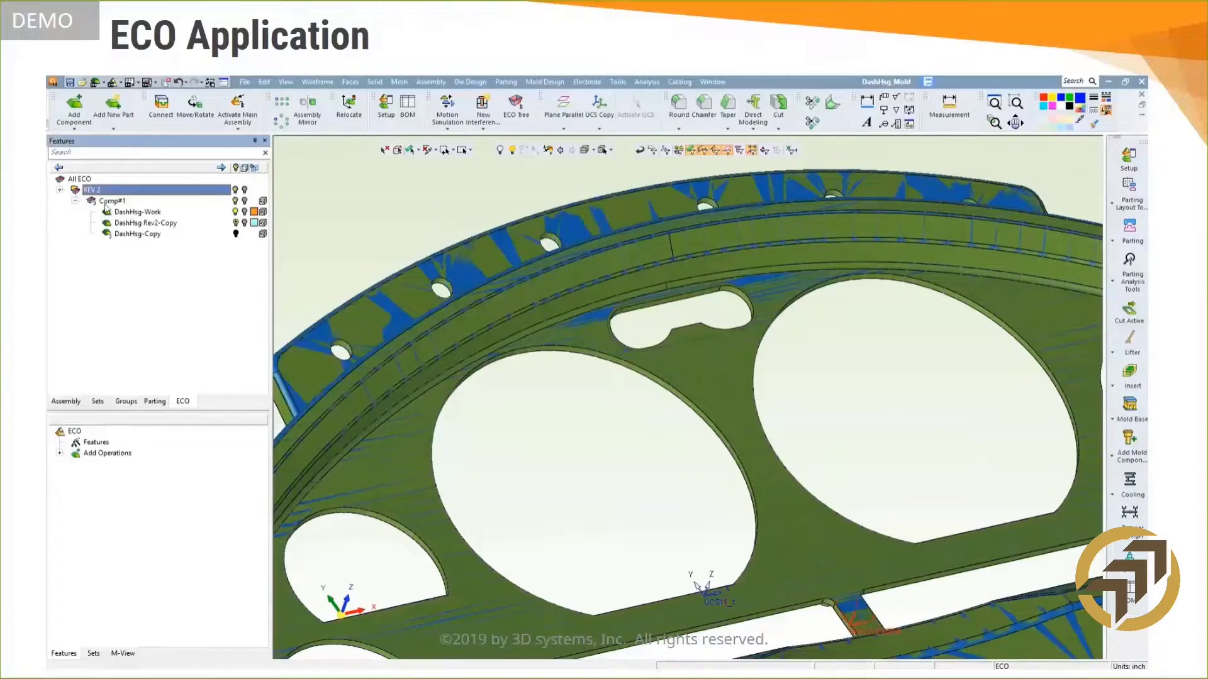
pyautogui.rightClick(106, 206)
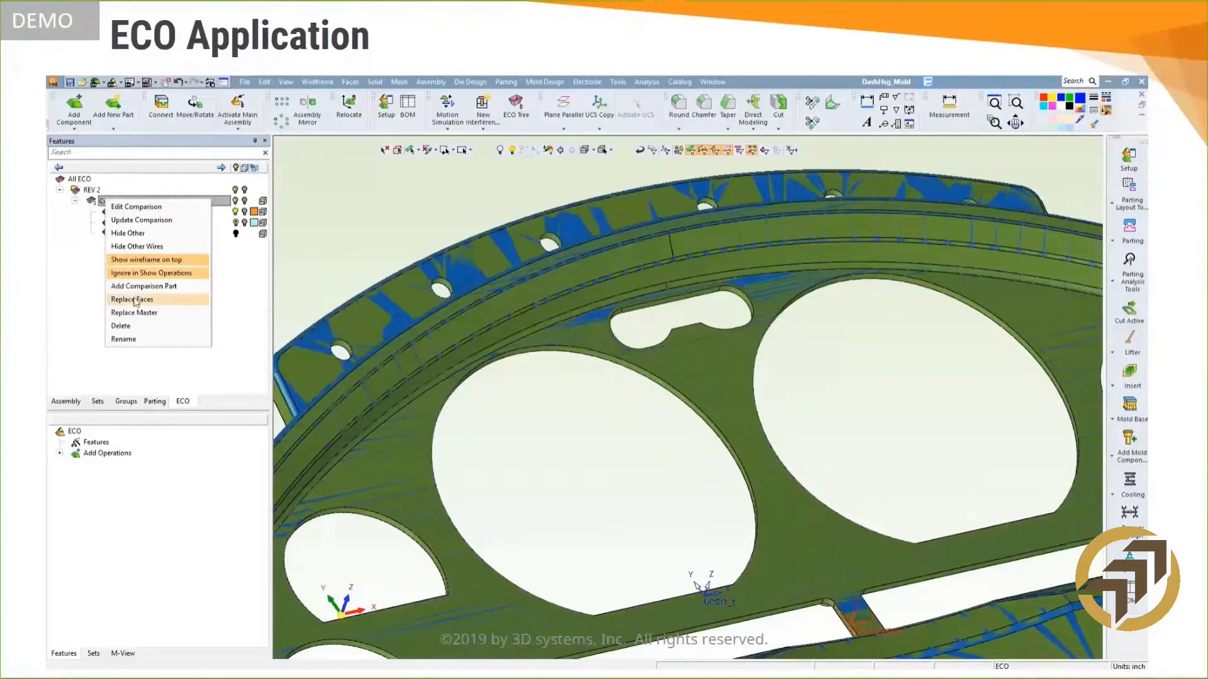
pyautogui.click(132, 313)
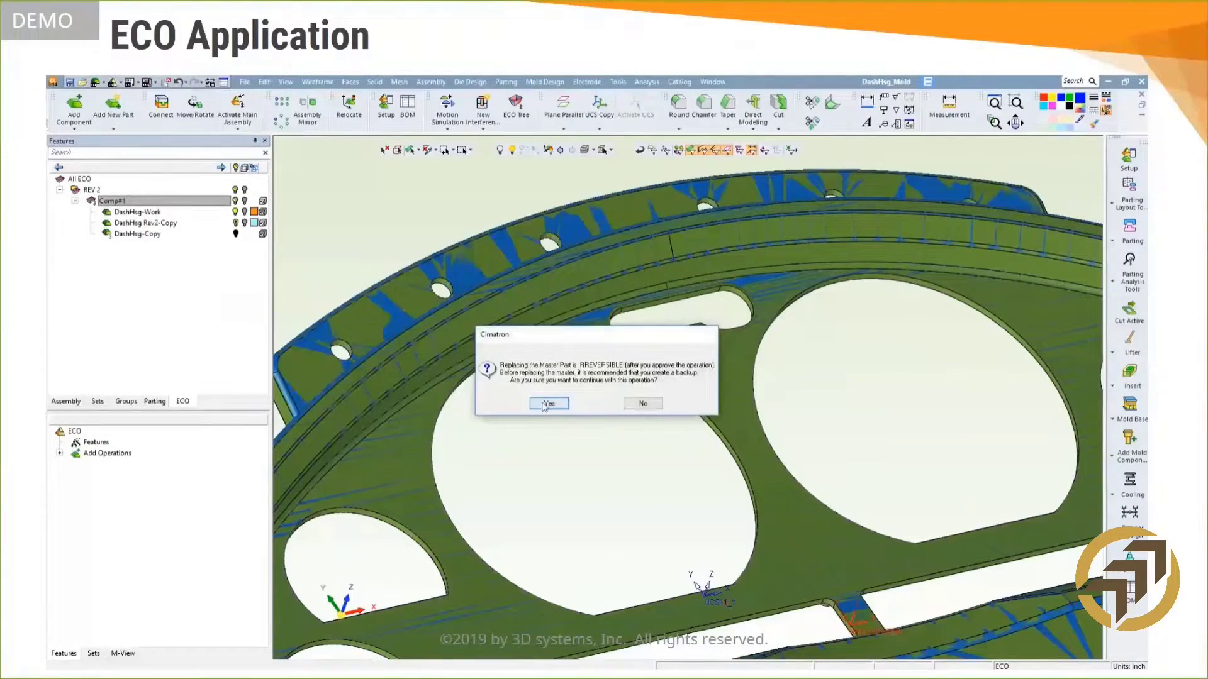
pyautogui.click(547, 404)
pyautogui.click(639, 427)
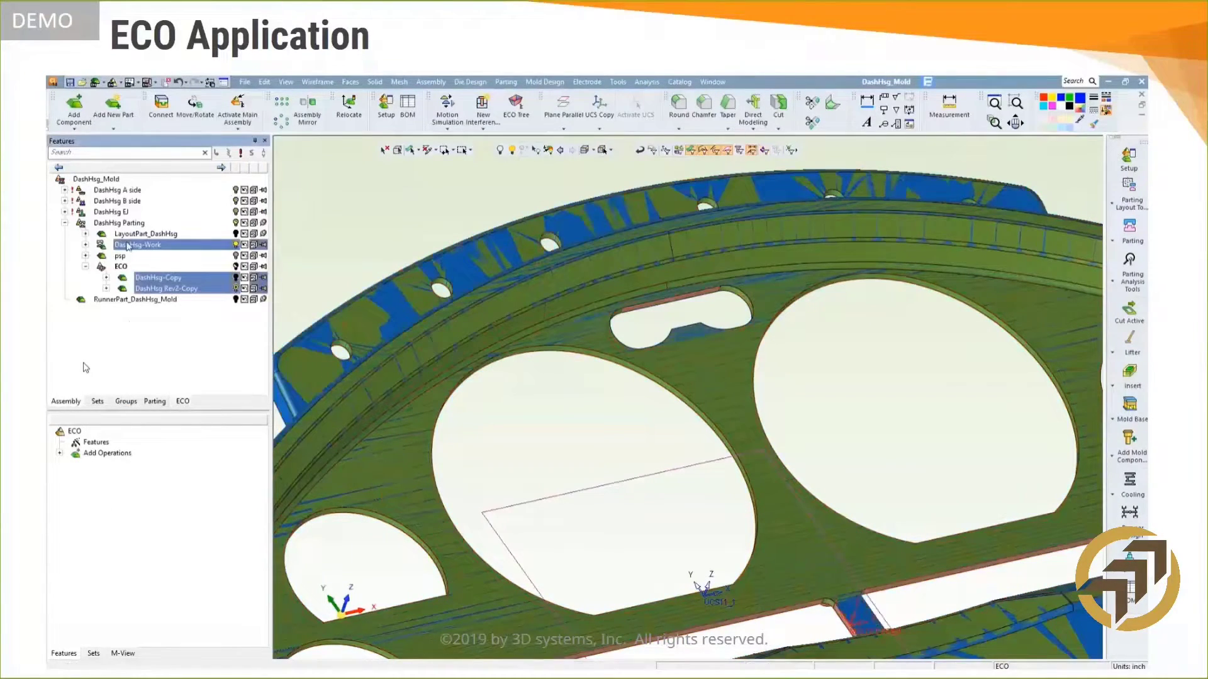
# Activate DashHsg-Work in the assembly, reset its color and render mode, and show the psp parting component with it
pyautogui.click(129, 245)
pyautogui.rightClick(129, 246)
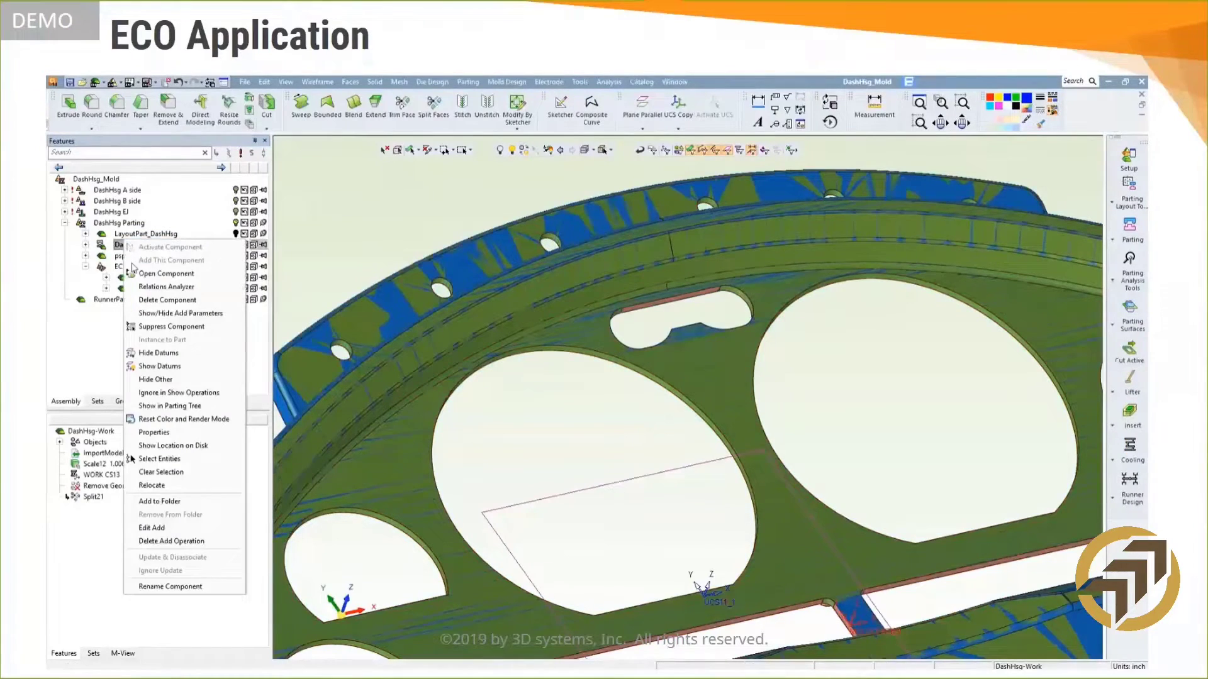
pyautogui.click(184, 419)
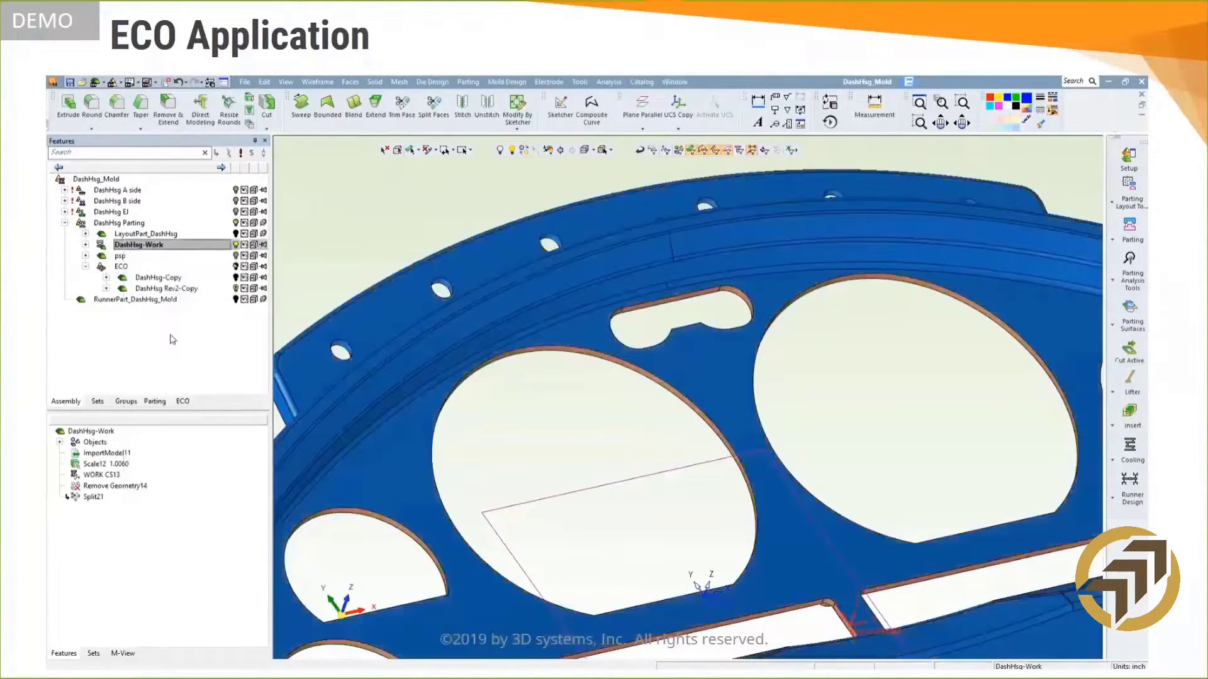
pyautogui.click(233, 254)
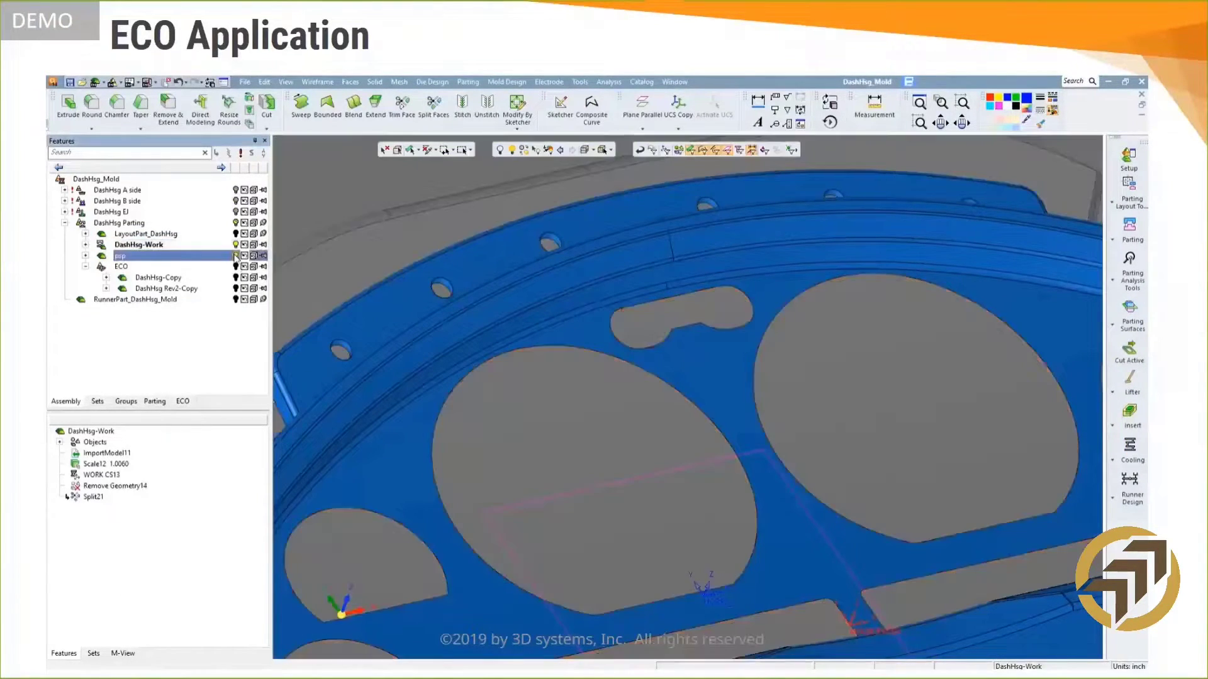
pyautogui.click(630, 334)
pyautogui.moveTo(668, 422)
pyautogui.mouseDown(button='middle')
pyautogui.moveTo(636, 191)
pyautogui.moveTo(669, 414)
pyautogui.mouseUp(button='middle')
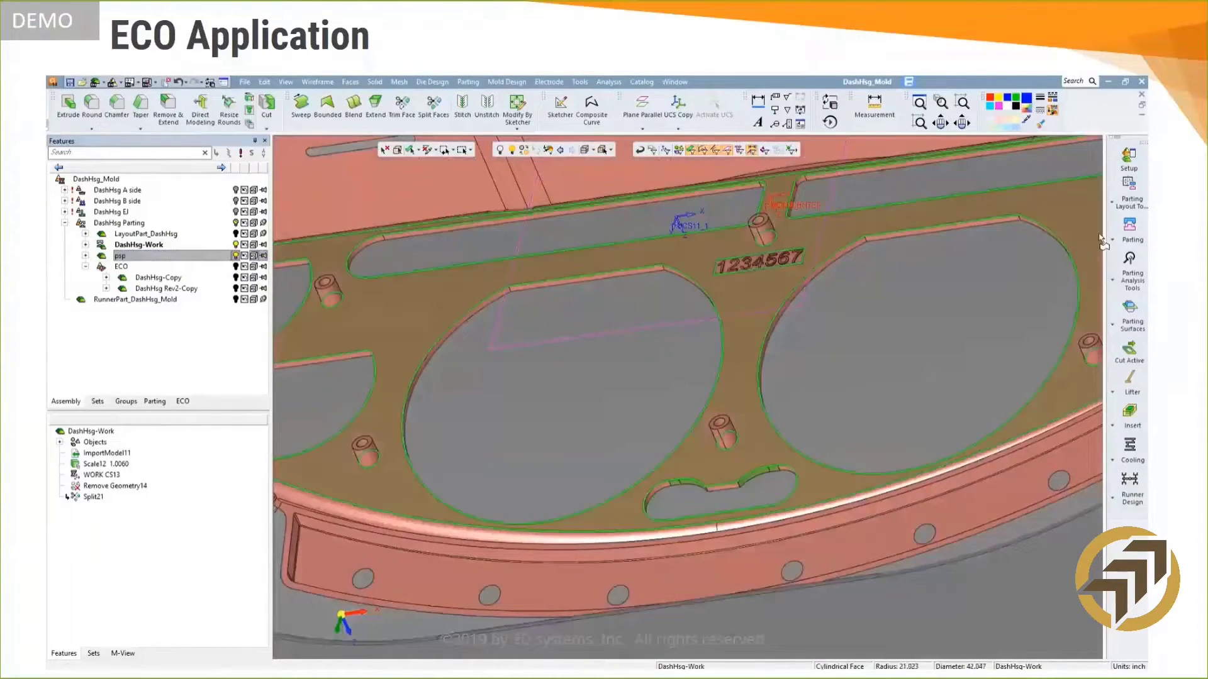
# Run QuickSplit to assign the changed faces of the small center slot to the red parting direction, and exit the command
pyautogui.click(1115, 241)
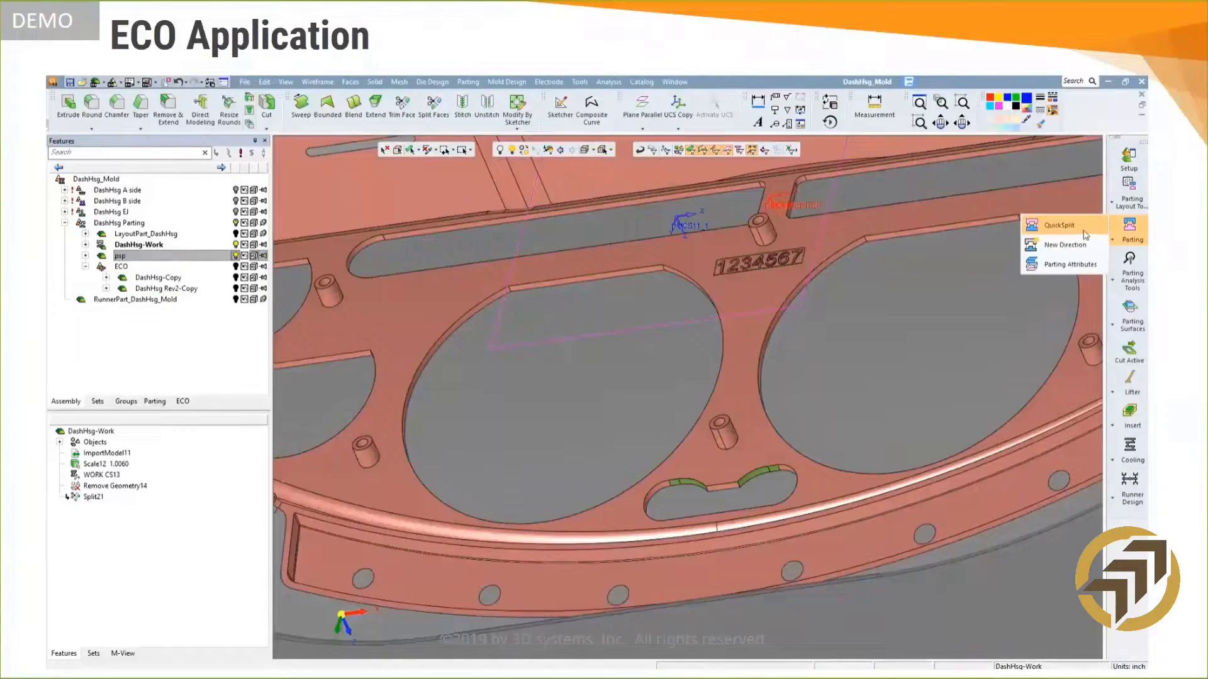
pyautogui.click(1058, 225)
pyautogui.scroll(3, 784, 466)
pyautogui.click(794, 519)
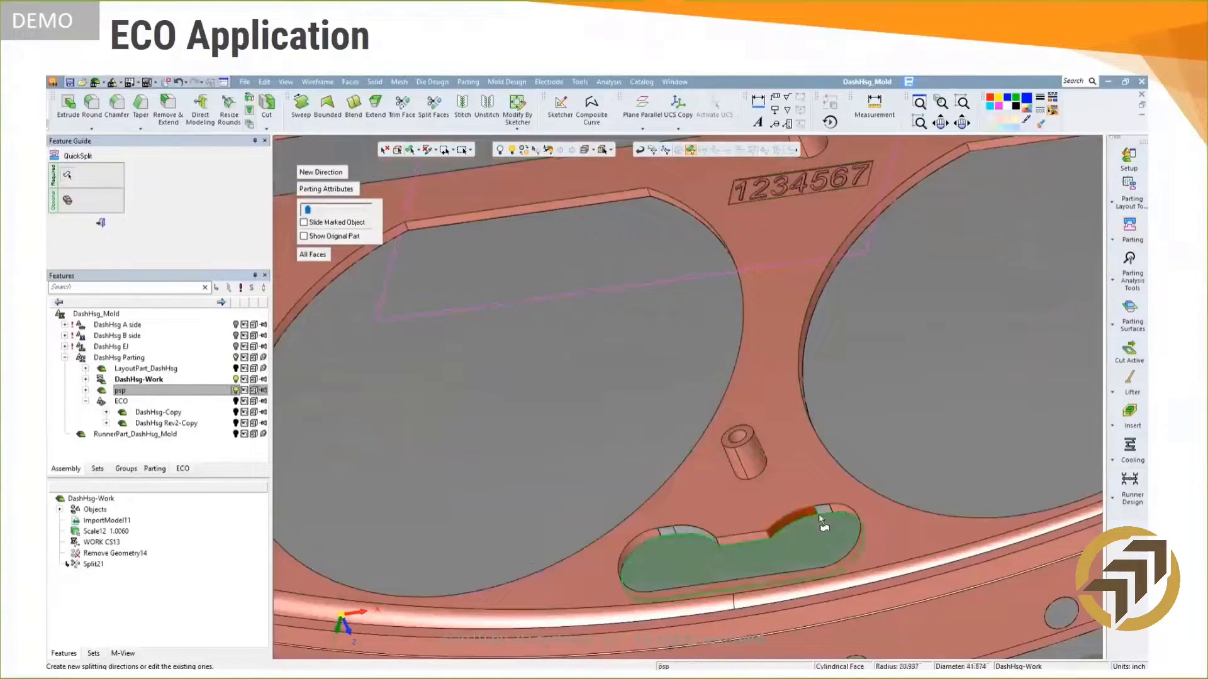
pyautogui.click(675, 531)
pyautogui.scroll(-5, 647, 273)
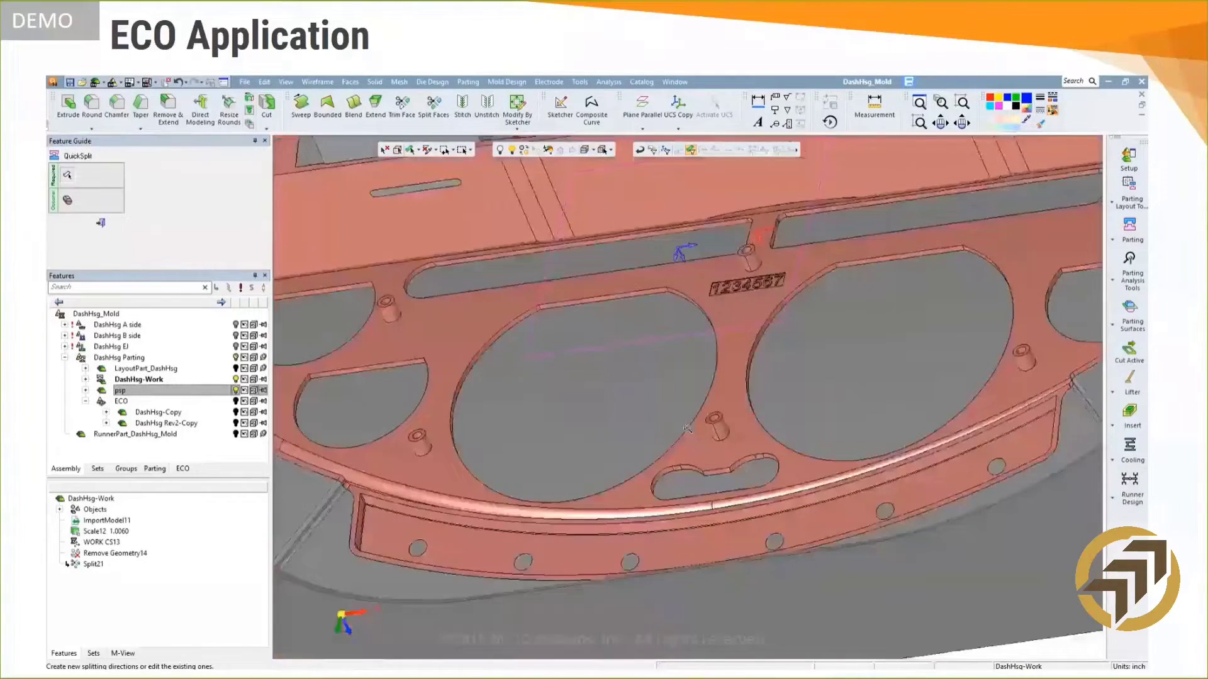
pyautogui.moveTo(647, 264); pyautogui.dragTo(682, 334, button='middle')
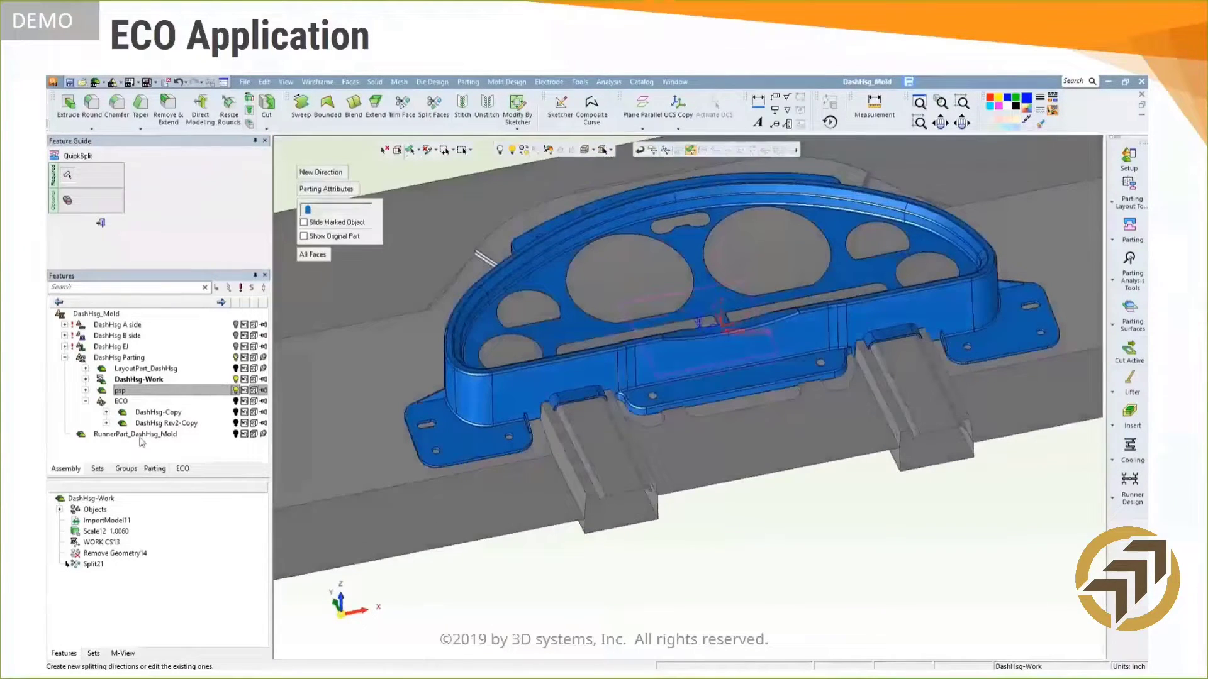
pyautogui.click(100, 222)
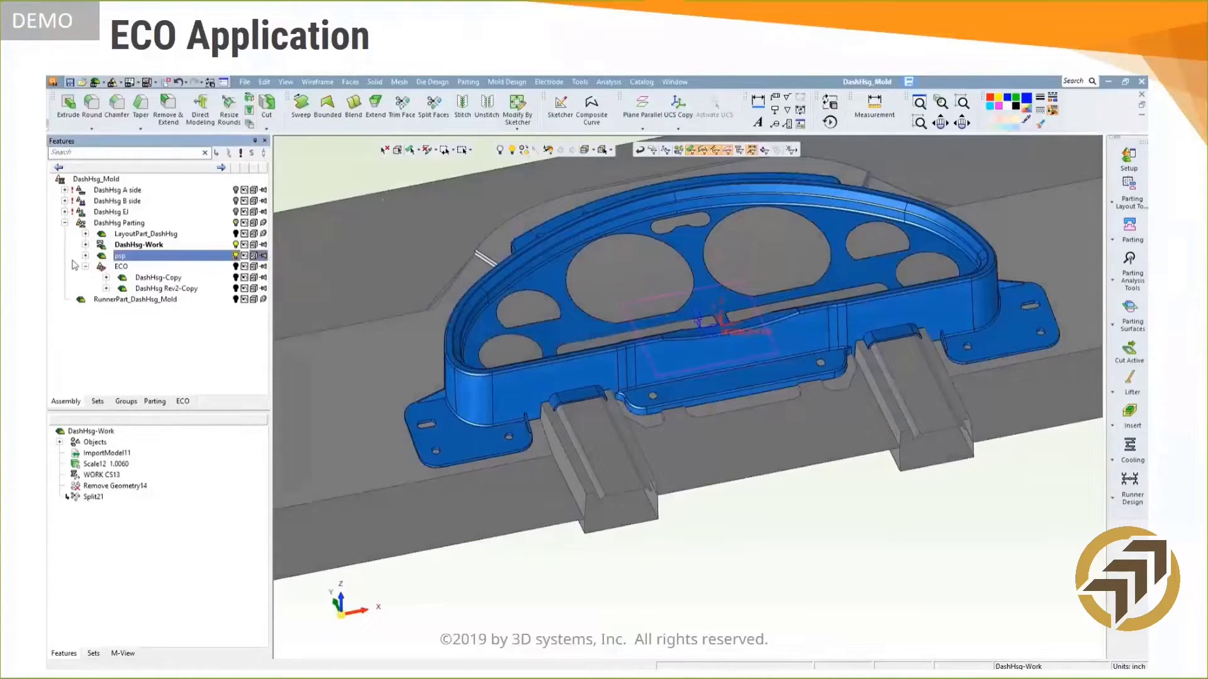
# Isolate the Core component of DashHsg B side as the active part, and update and disassociate its Cut Active12 feature
pyautogui.click(64, 201)
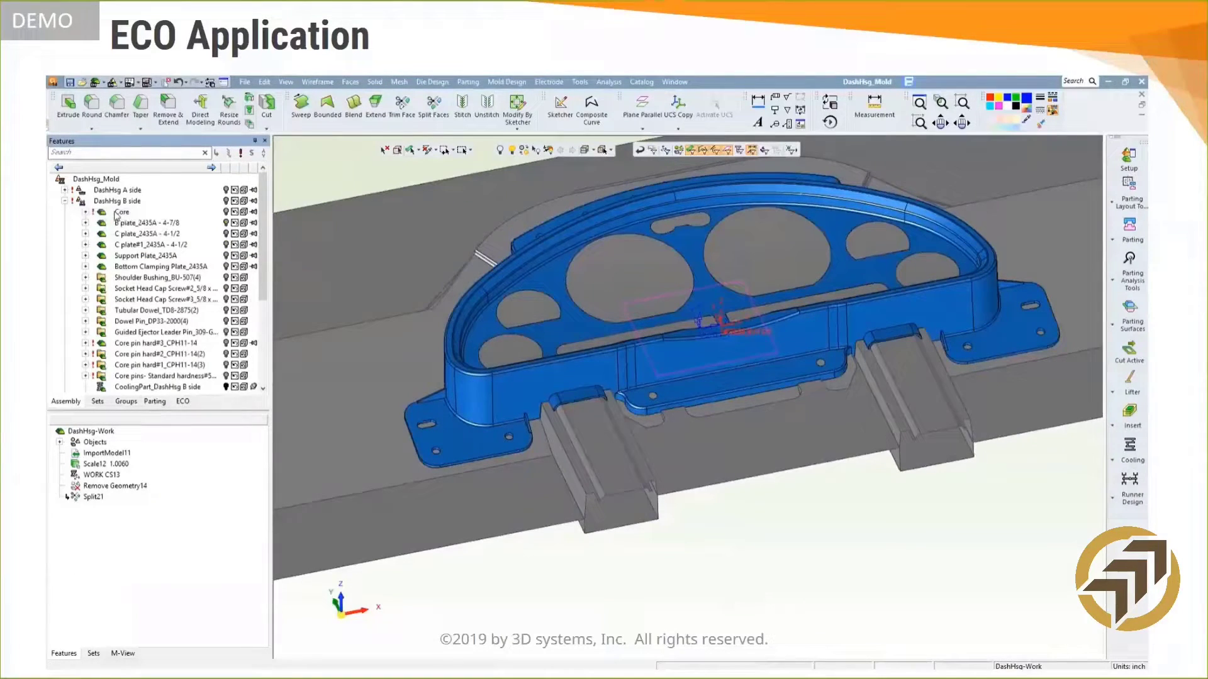
pyautogui.click(119, 212)
pyautogui.rightClick(117, 213)
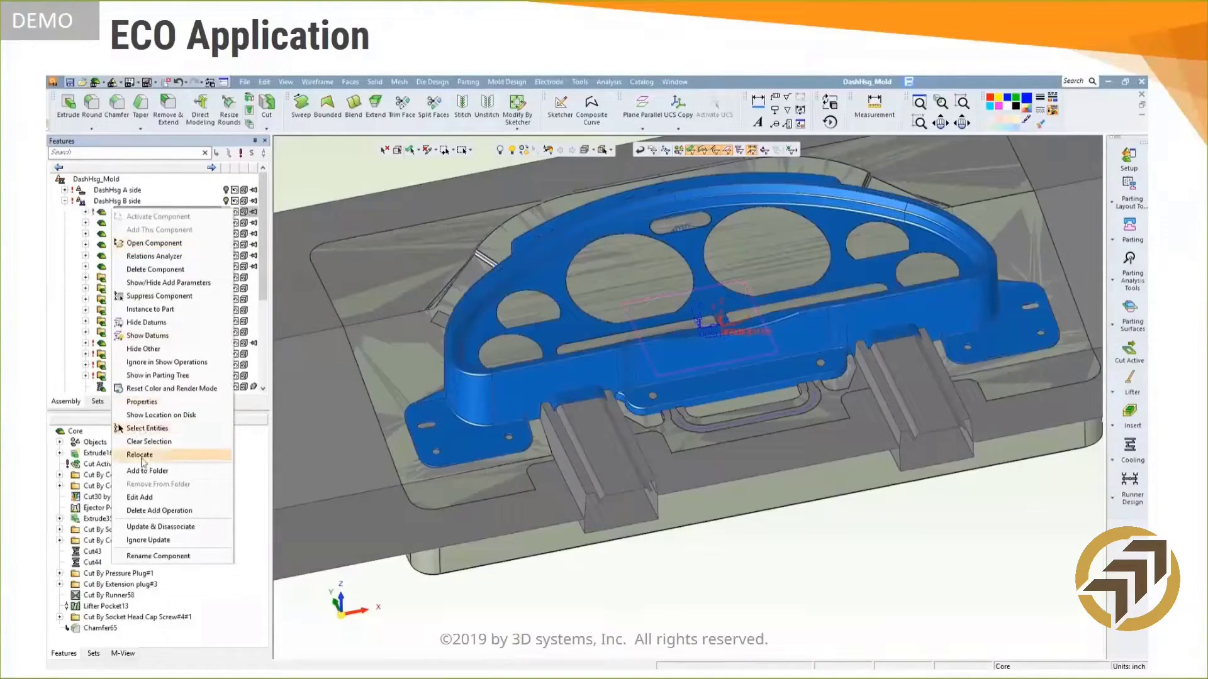
pyautogui.click(153, 376)
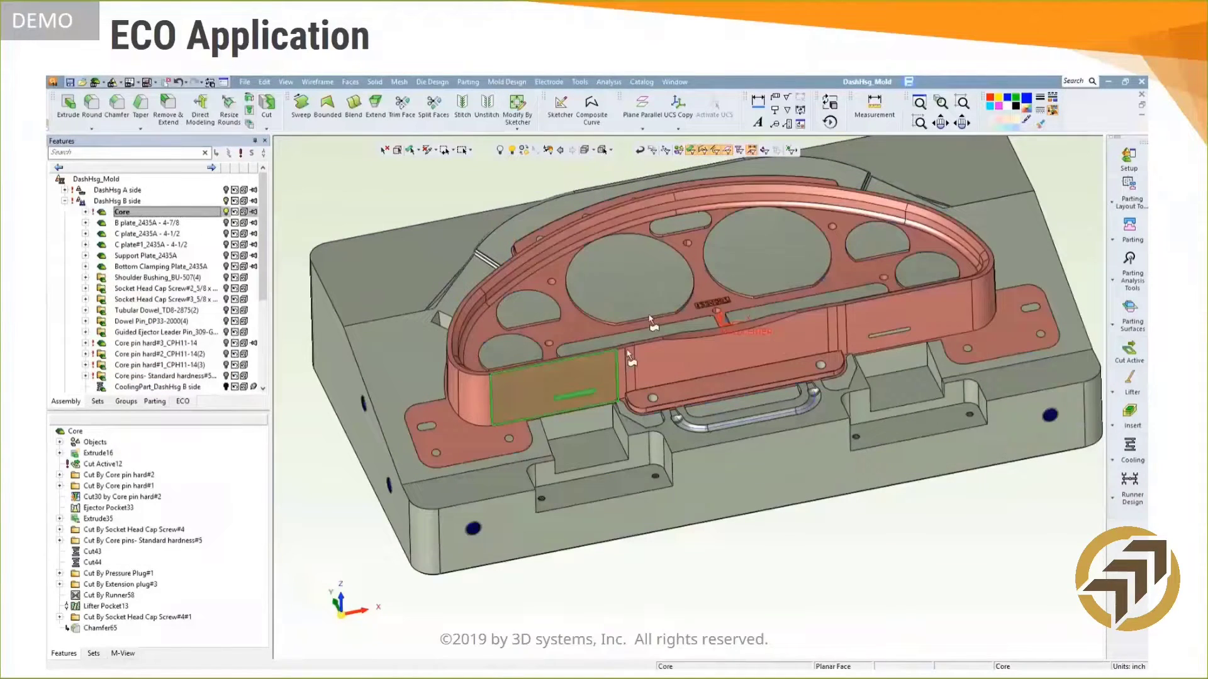
pyautogui.scroll(3, 627, 387)
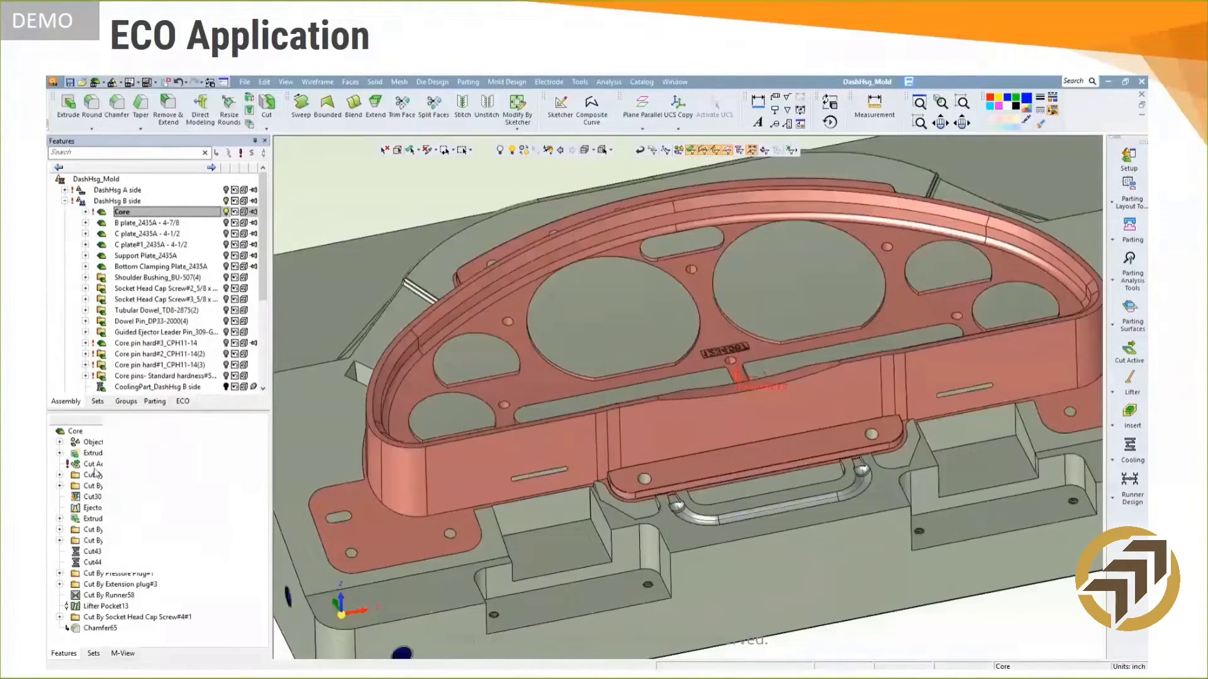
pyautogui.rightClick(94, 464)
pyautogui.click(114, 500)
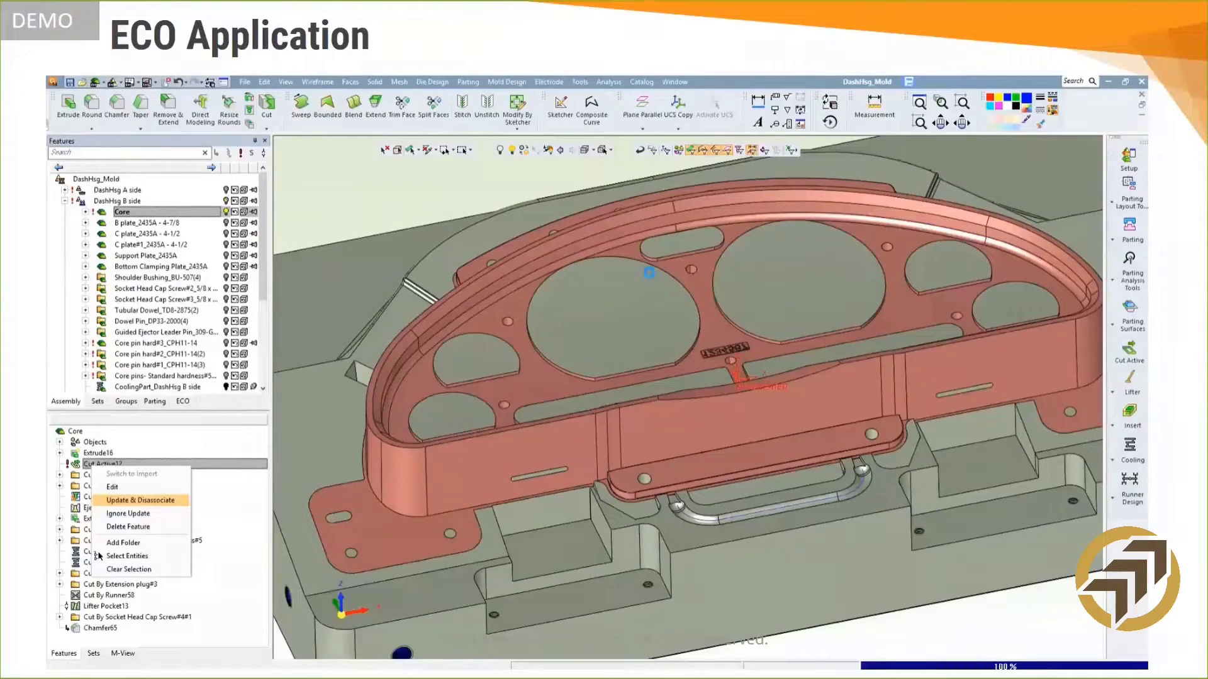
# Isolate the Cavity component of DashHsg A side as the active part, and update and disassociate its Cut Active11 feature
pyautogui.click(65, 190)
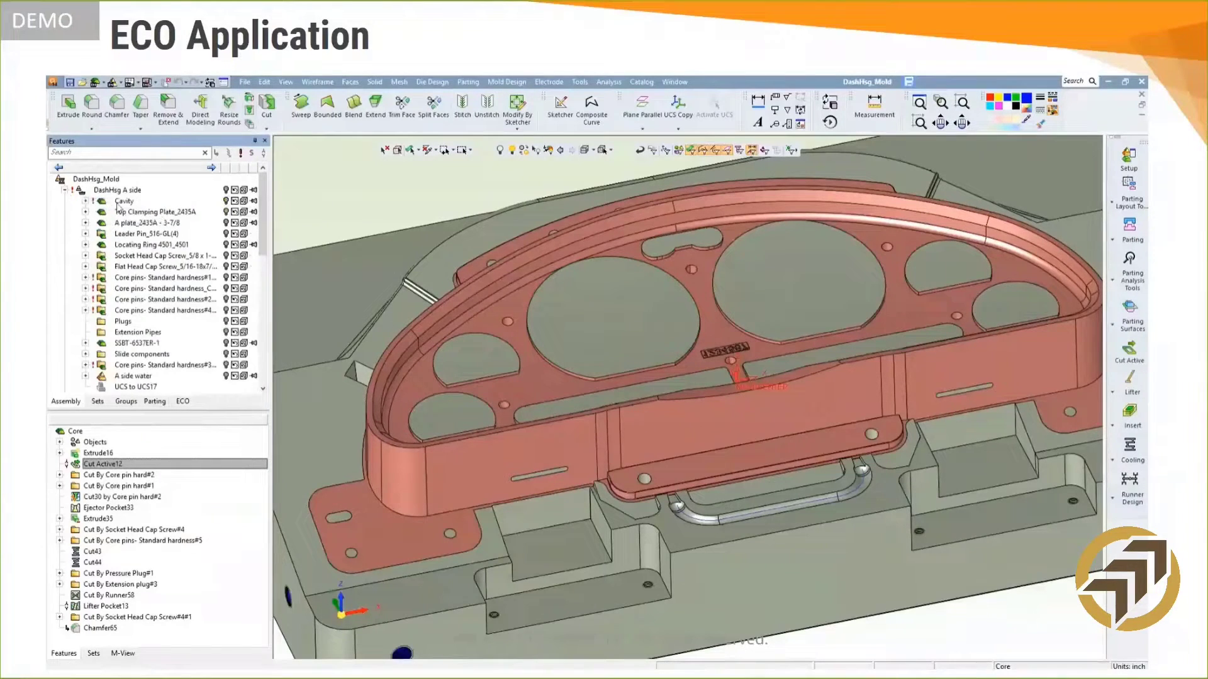
pyautogui.rightClick(119, 201)
pyautogui.click(140, 211)
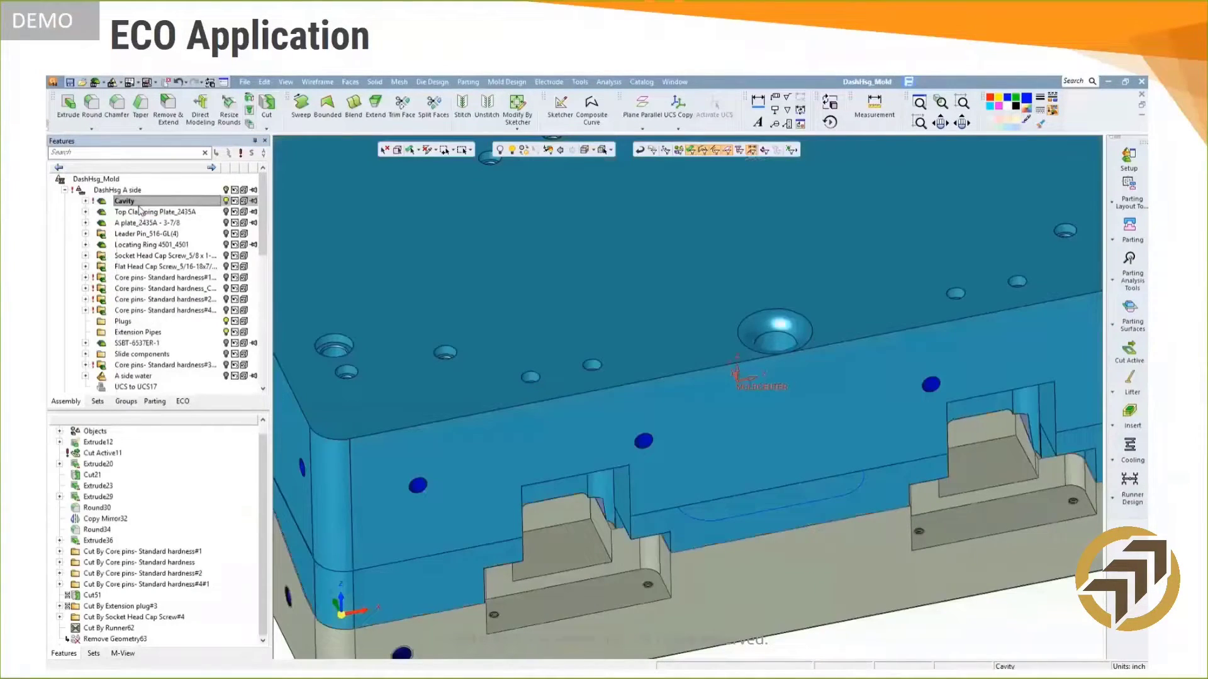
pyautogui.rightClick(137, 203)
pyautogui.click(171, 340)
pyautogui.moveTo(751, 484); pyautogui.dragTo(629, 402, button='middle')
pyautogui.rightClick(97, 453)
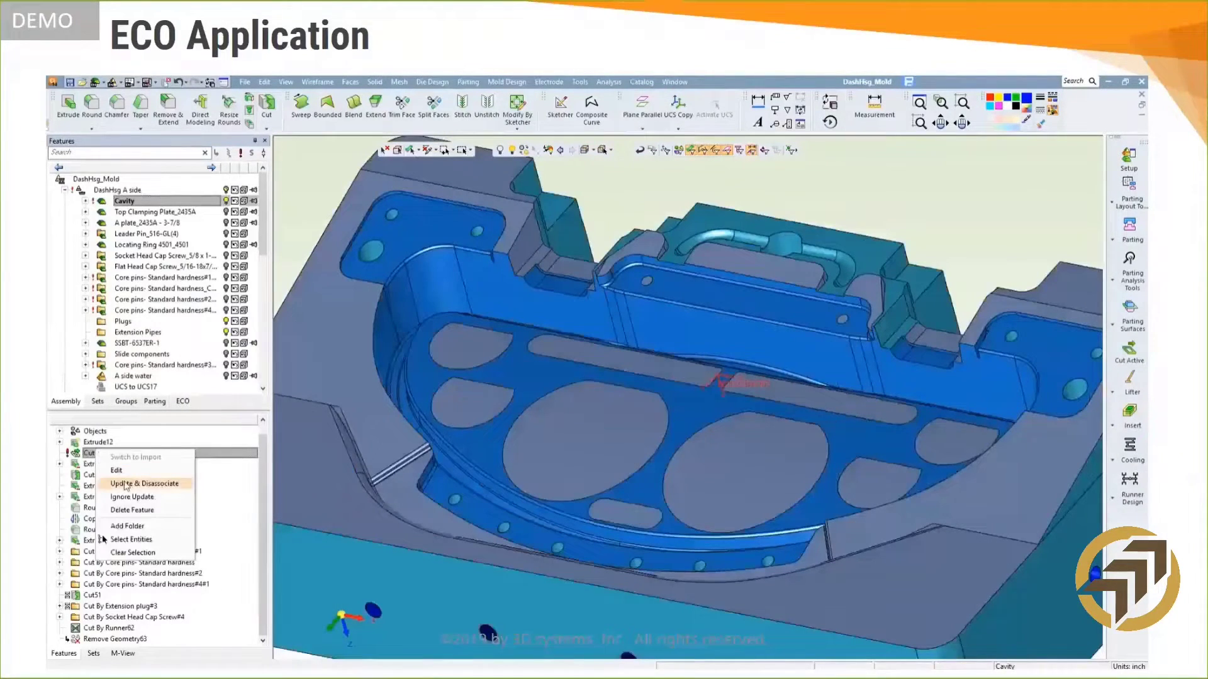
pyautogui.click(123, 483)
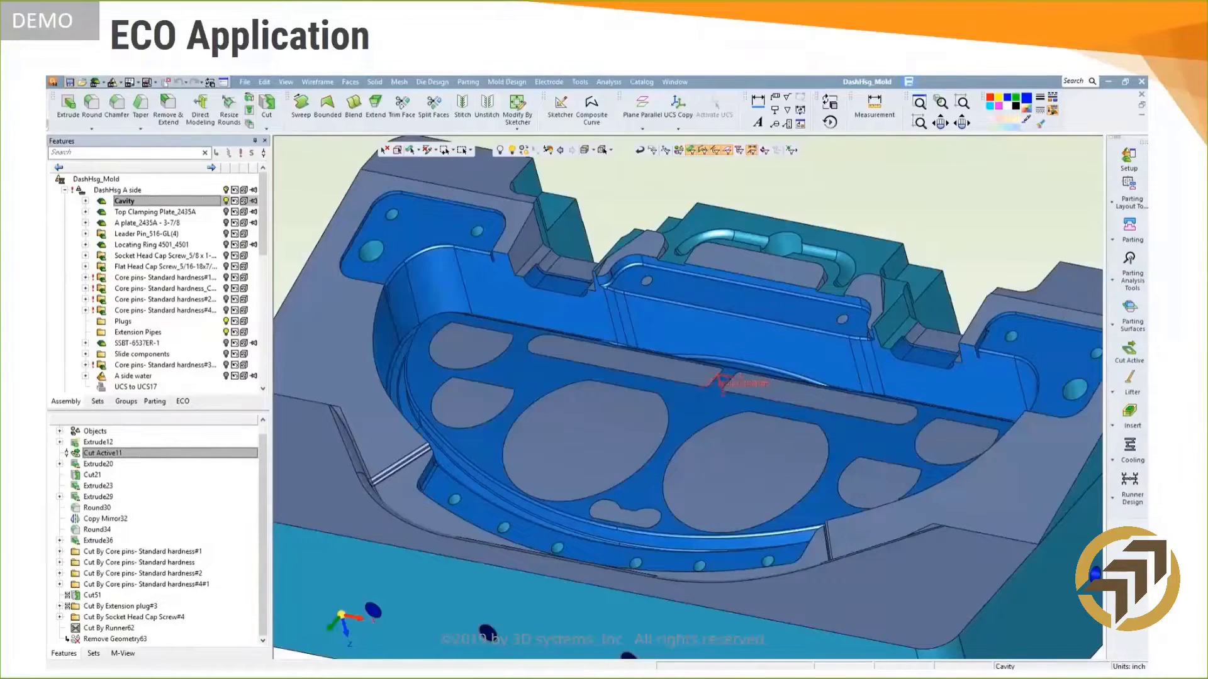
# Switch to the Core block NC document, hide the displayed toolpaths, and update the NC model with the revised part geometry
pyautogui.click(673, 83)
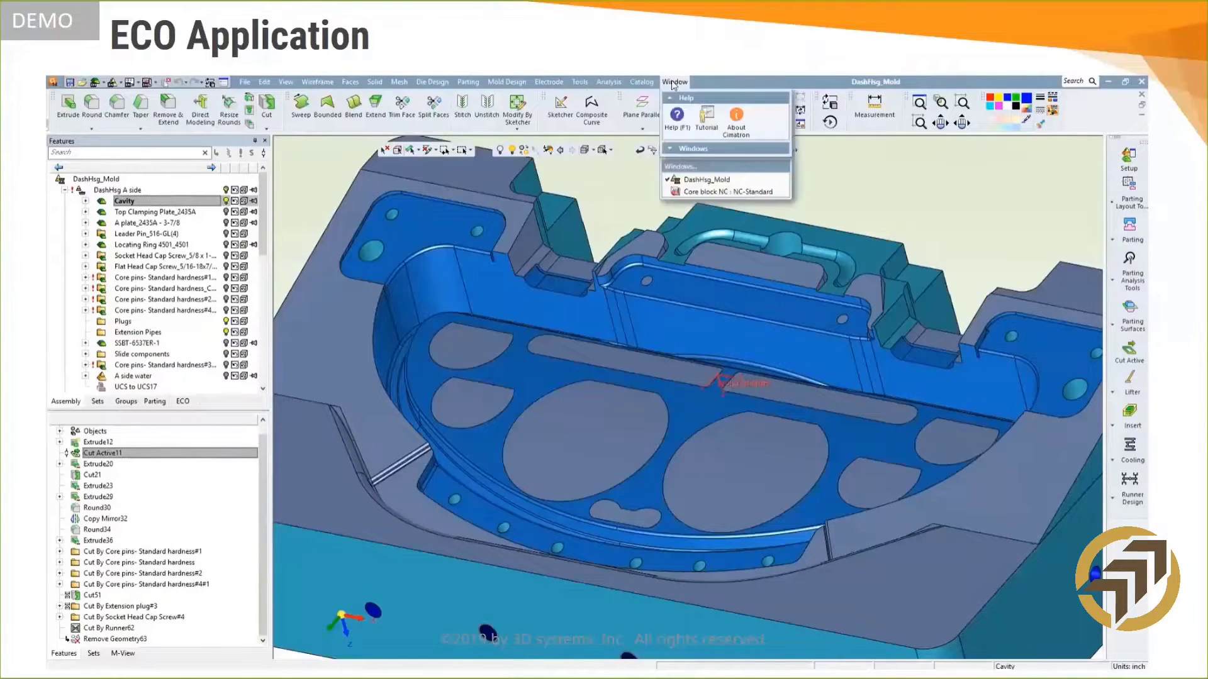
pyautogui.click(704, 191)
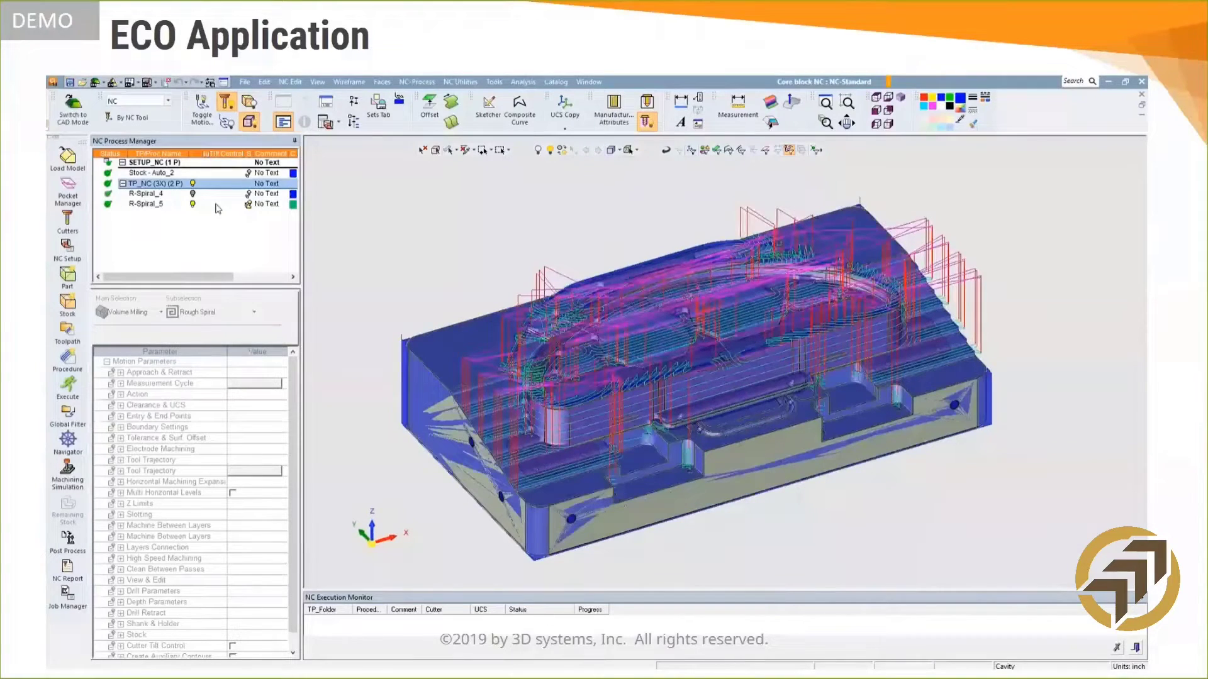
pyautogui.click(243, 207)
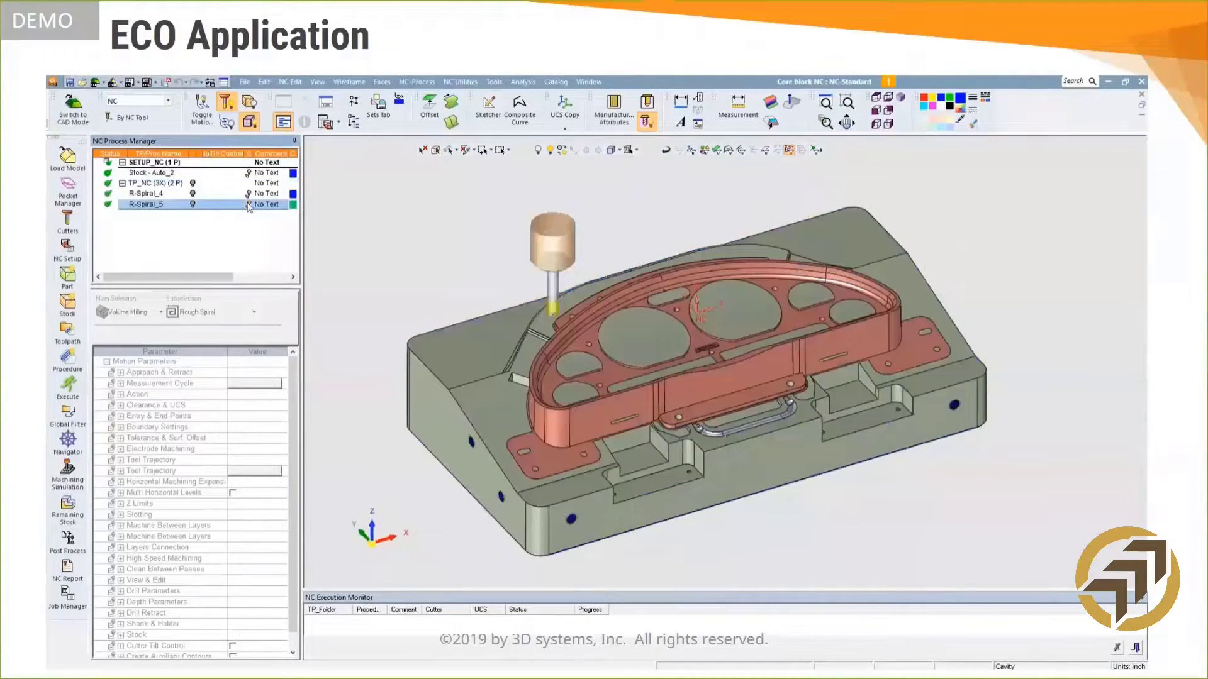
pyautogui.click(265, 82)
pyautogui.click(275, 118)
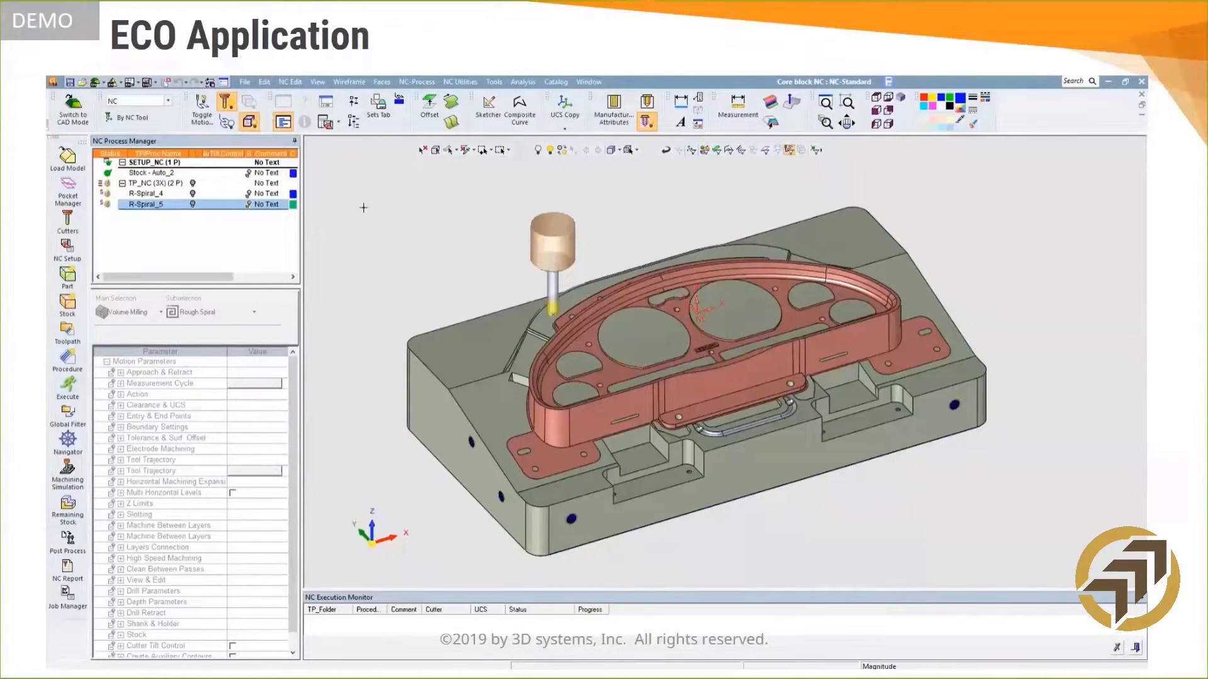
# Execute the suspended TP_NC toolpath folder again and display the recalculated motions of R-Spiral_4
pyautogui.rightClick(133, 183)
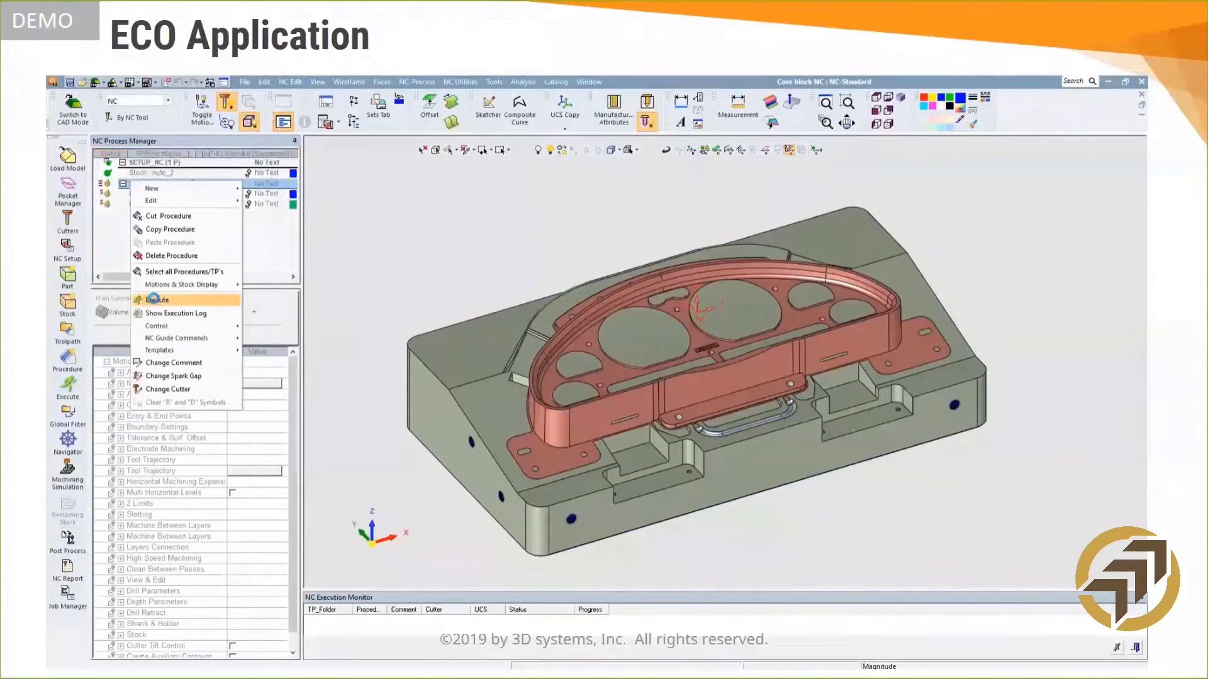
pyautogui.click(156, 301)
pyautogui.click(271, 266)
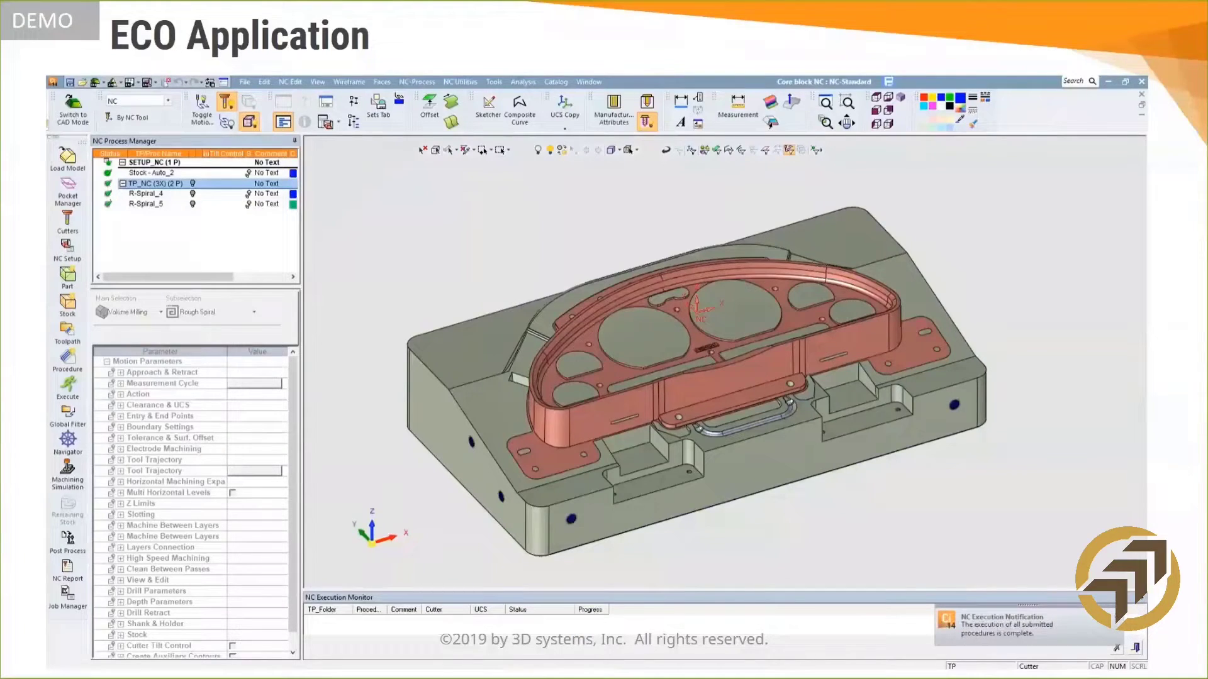
pyautogui.click(192, 195)
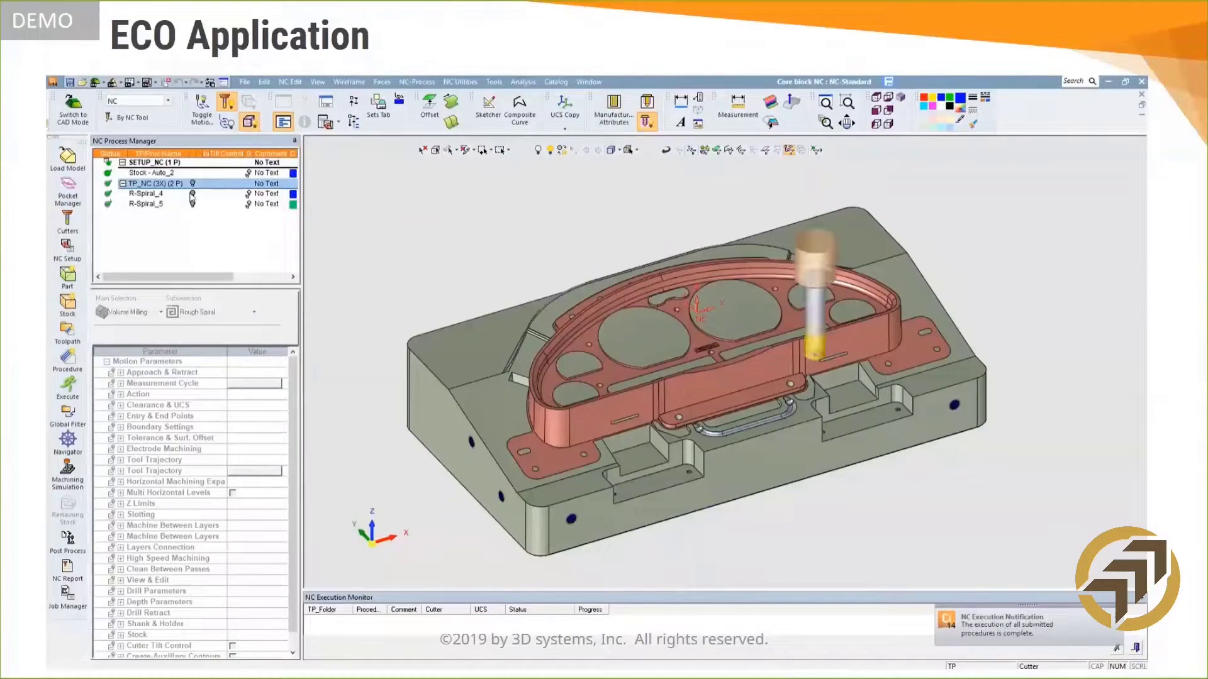
pyautogui.click(193, 194)
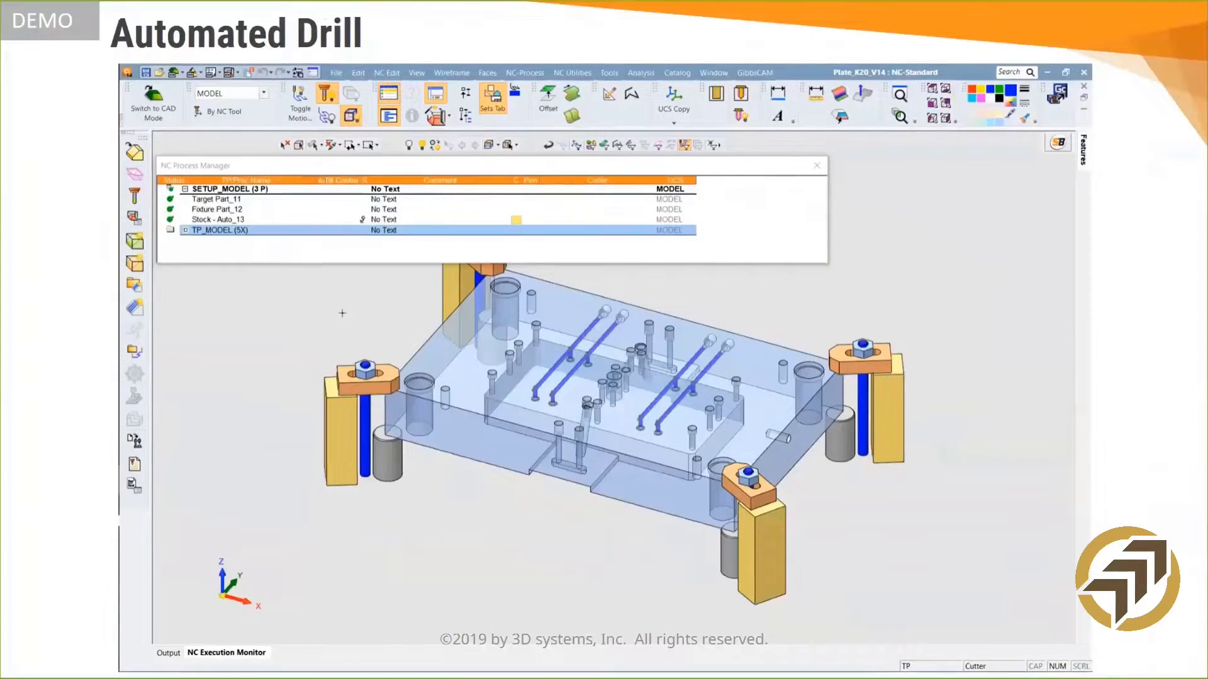
# Create a procedure for the mold plate with Drill as the main selection and Automated Drill 5x as the subselection
pyautogui.click(133, 308)
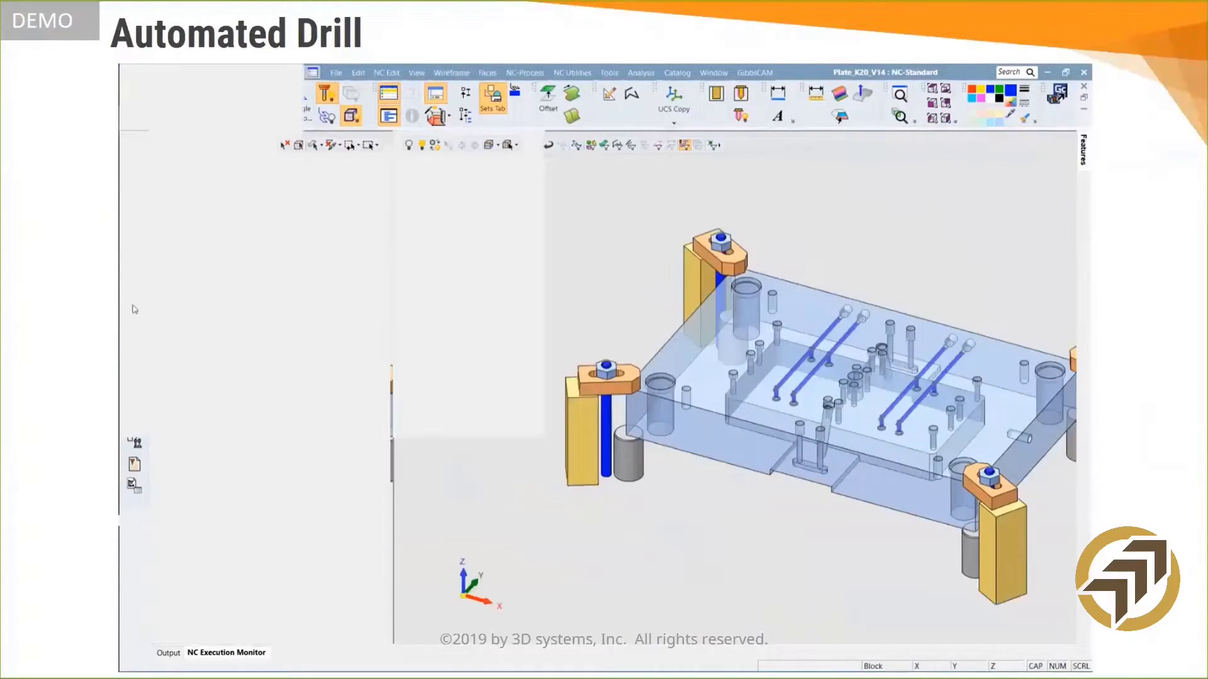
pyautogui.click(232, 165)
pyautogui.click(216, 256)
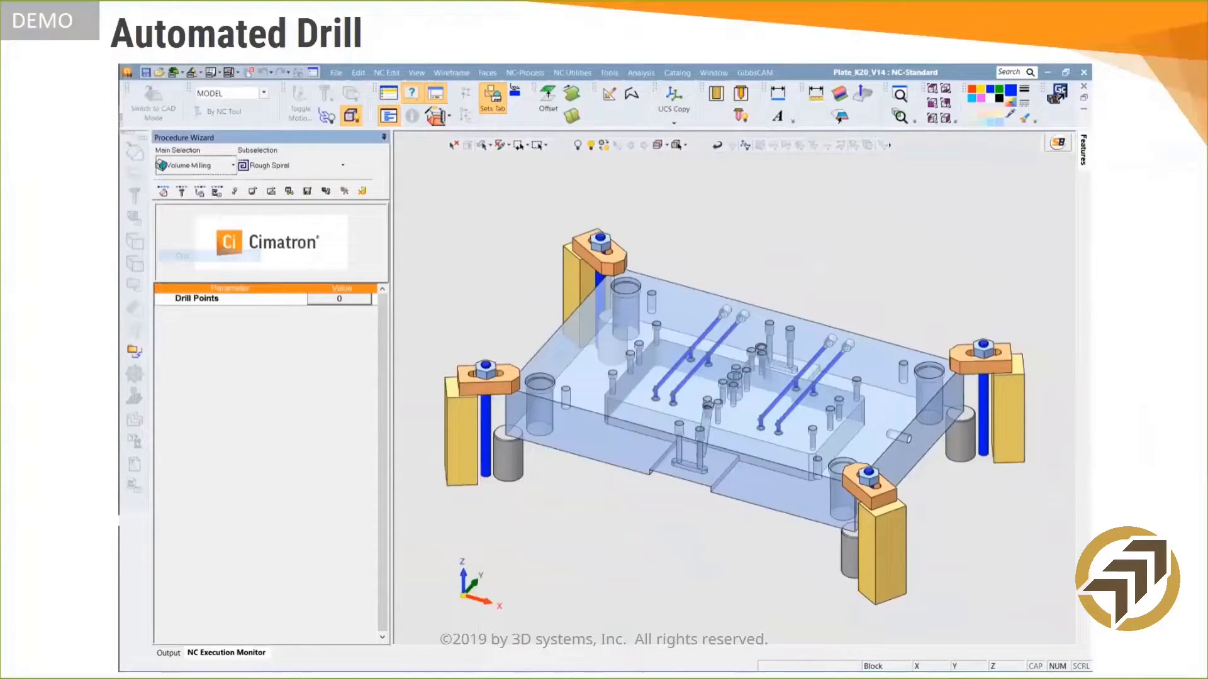
pyautogui.click(290, 165)
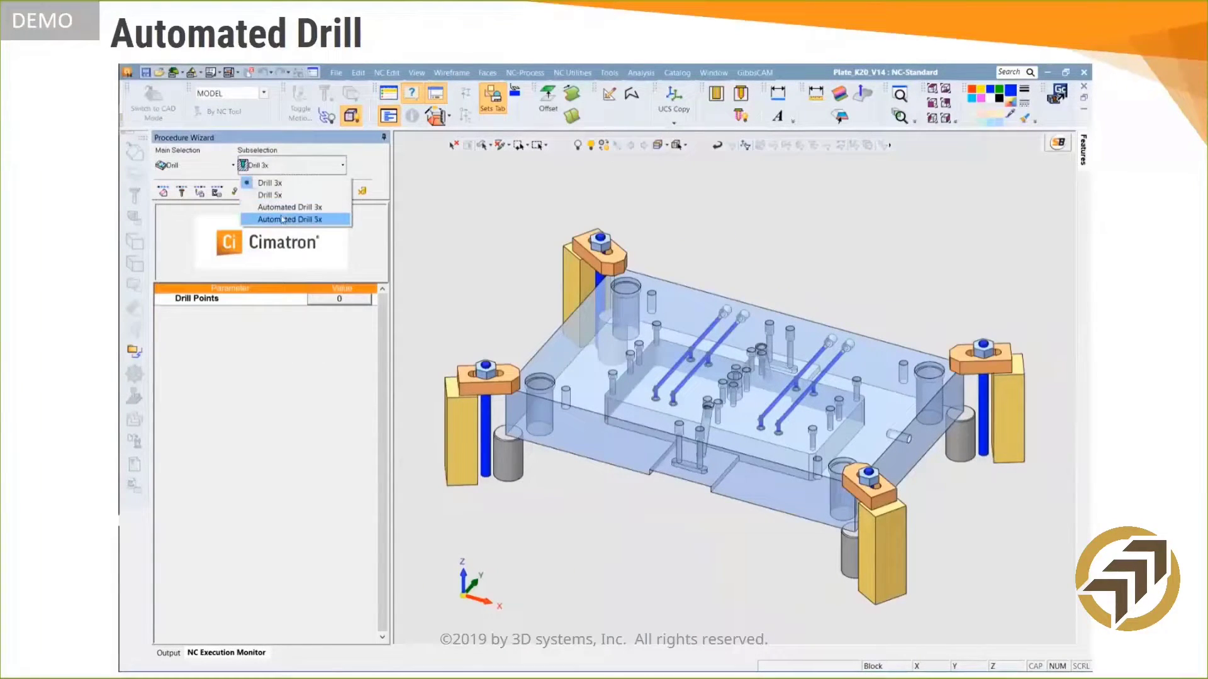
pyautogui.click(284, 218)
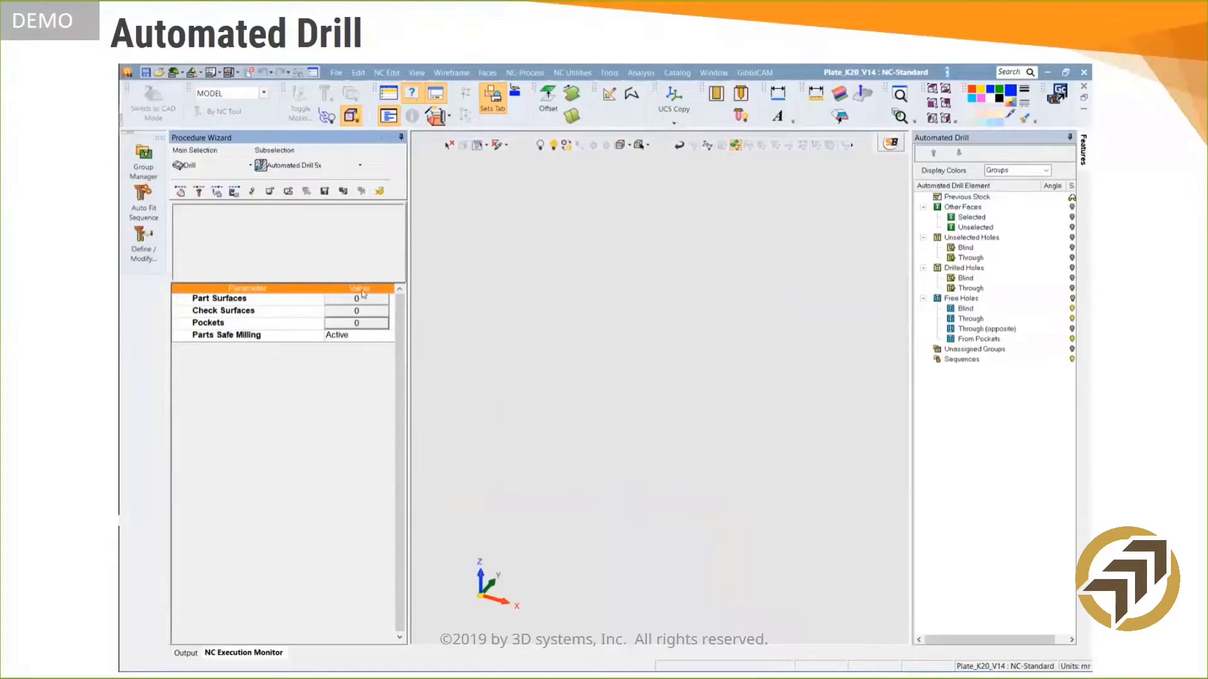
# Hide the 02_Clamps set and pick all the remaining plate faces as the procedure's part surfaces
pyautogui.click(363, 299)
pyautogui.moveTo(1089, 162)
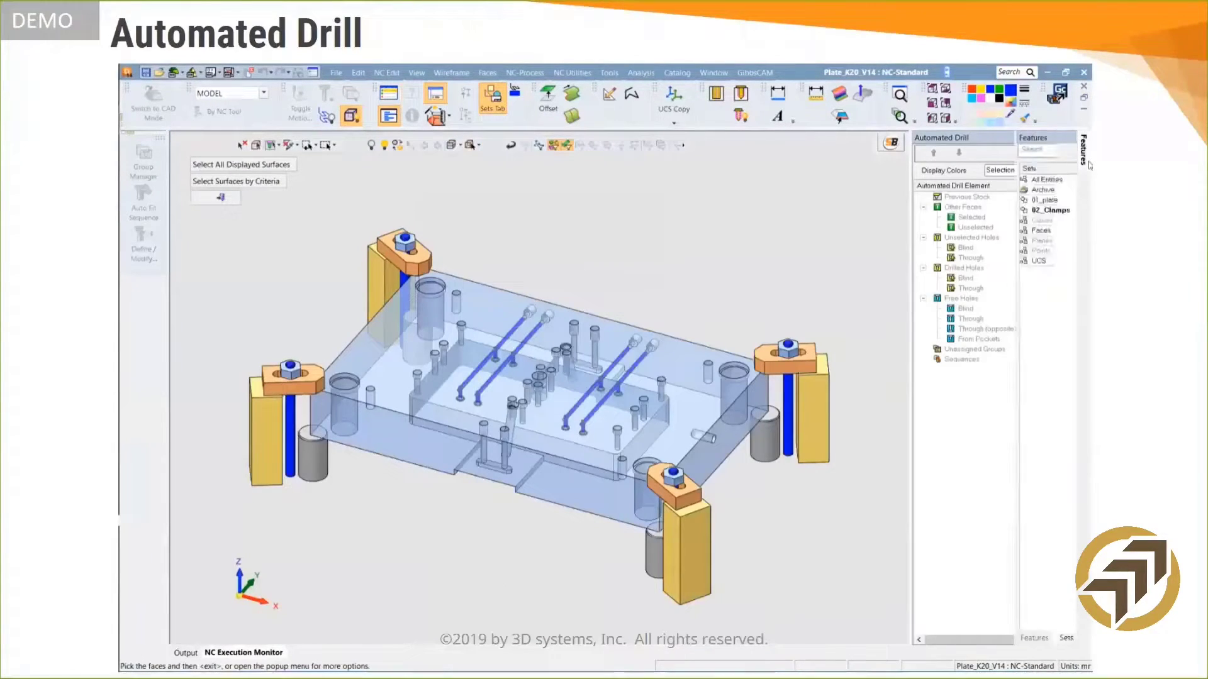
pyautogui.click(1068, 212)
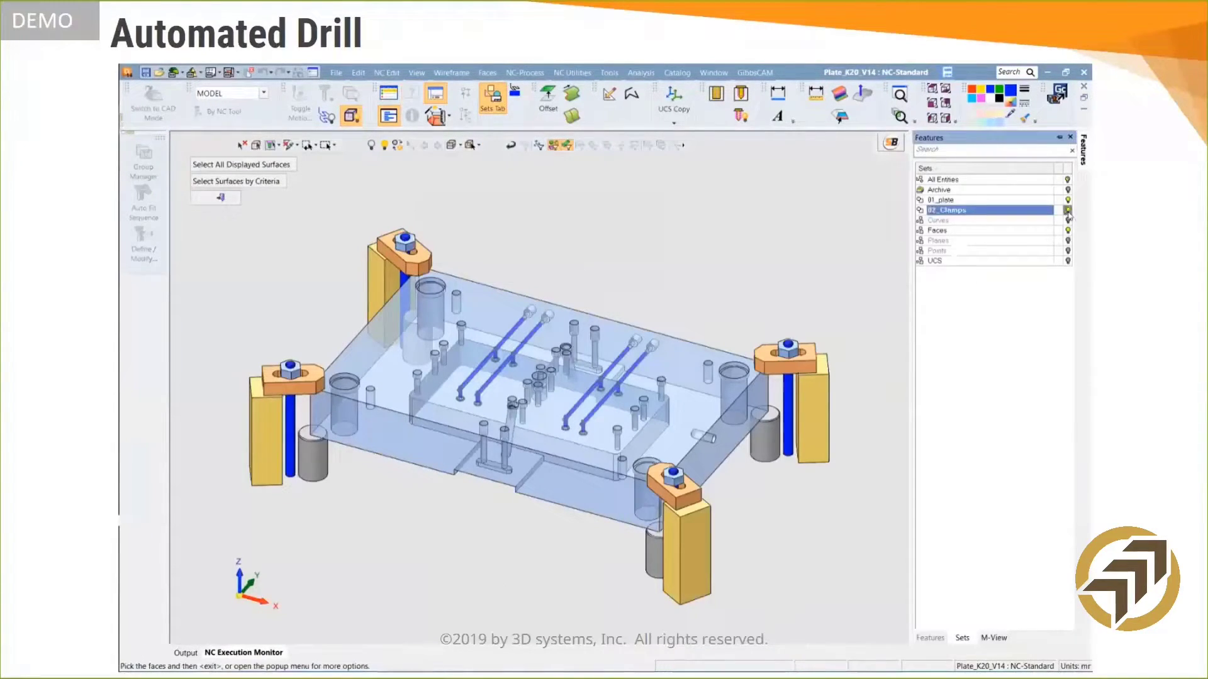
pyautogui.click(1067, 212)
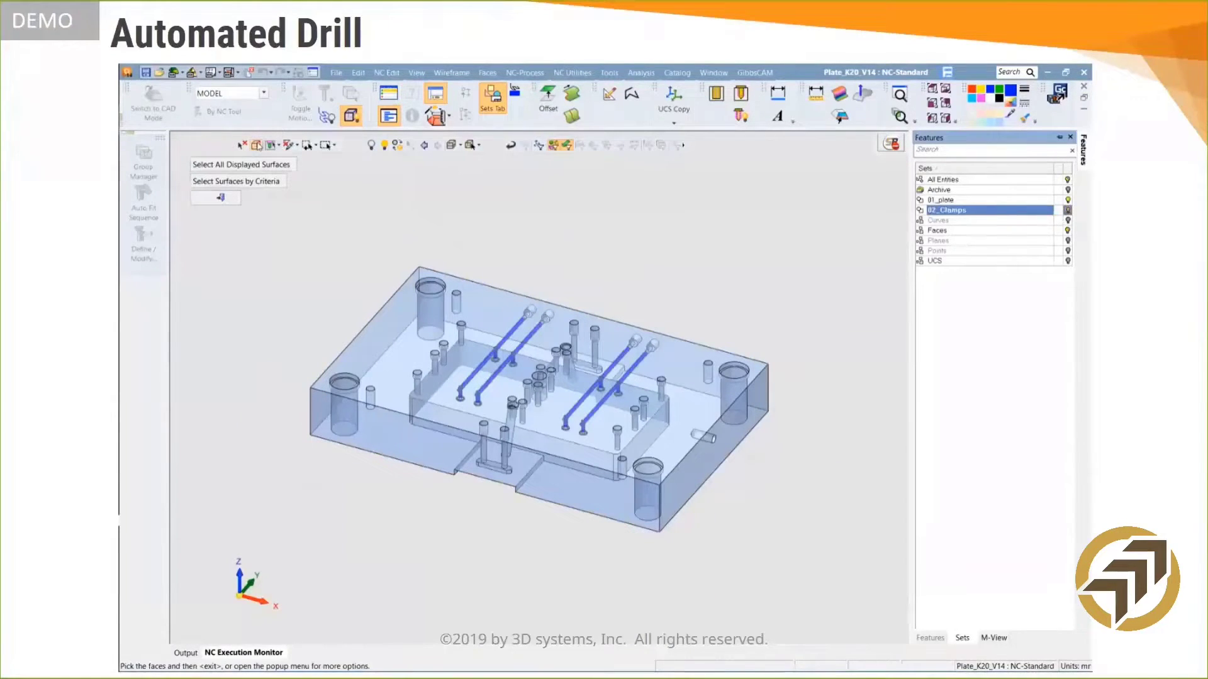
pyautogui.click(256, 145)
pyautogui.middleClick(493, 225)
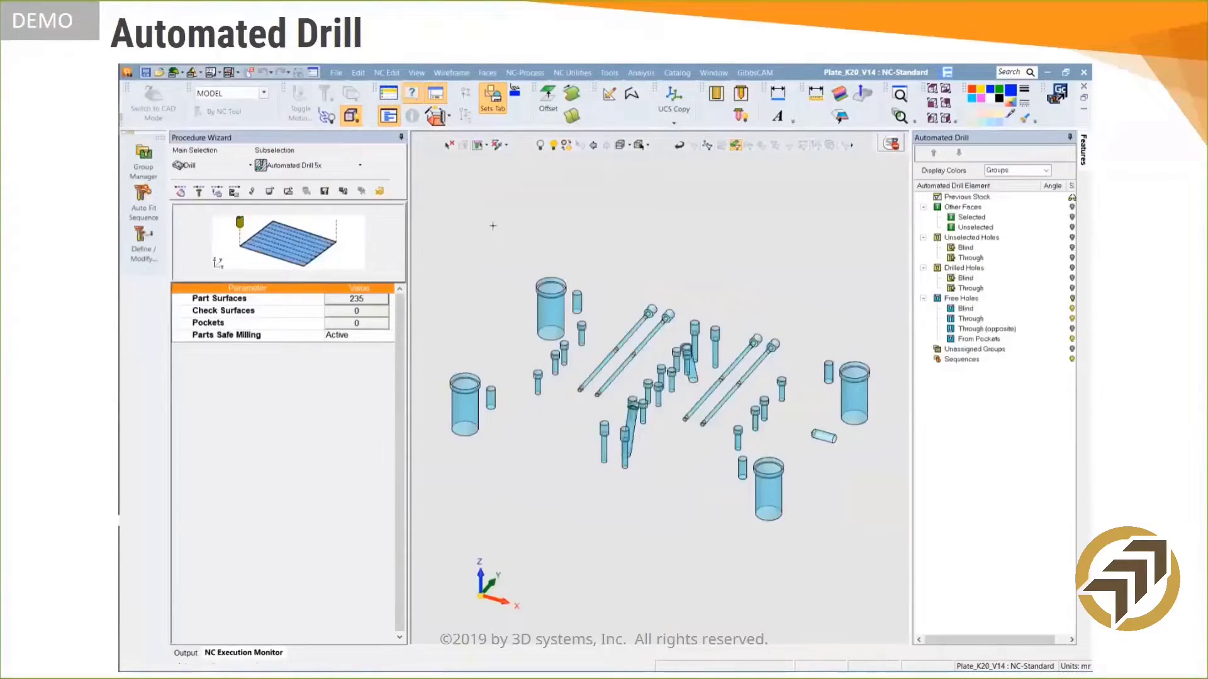
# Group all detected holes automatically and use Auto Fit Sequence to attach drilling sequences to all unassigned groups
pyautogui.click(462, 145)
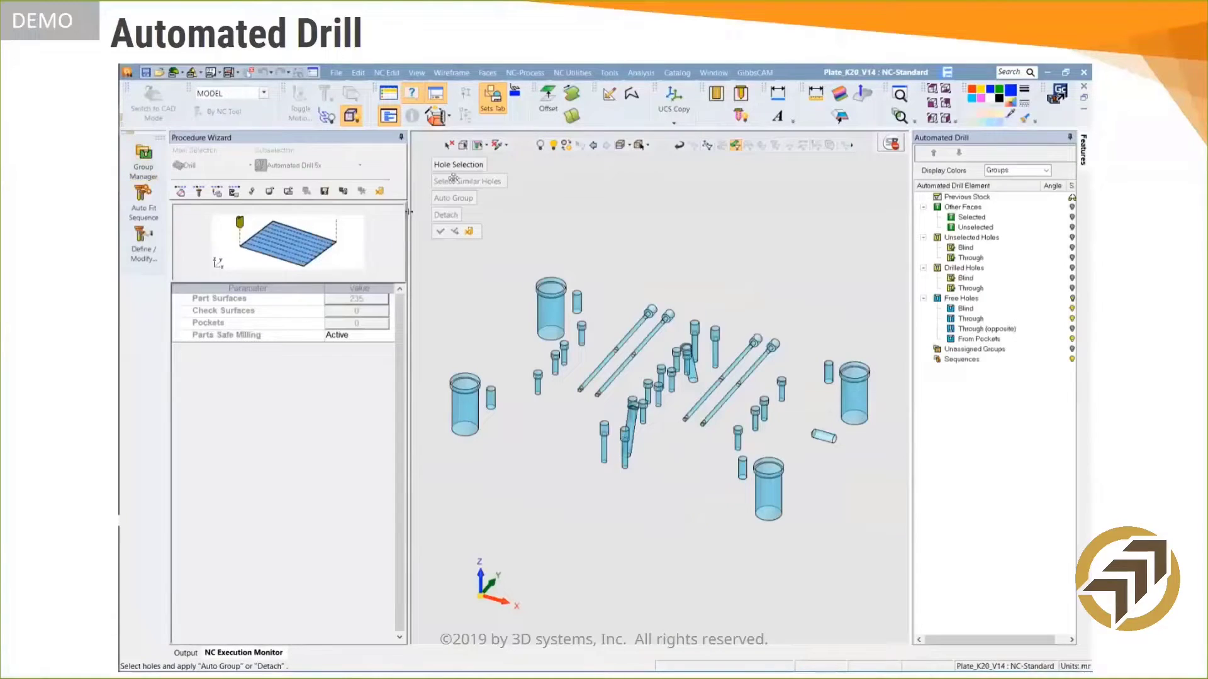
pyautogui.click(440, 231)
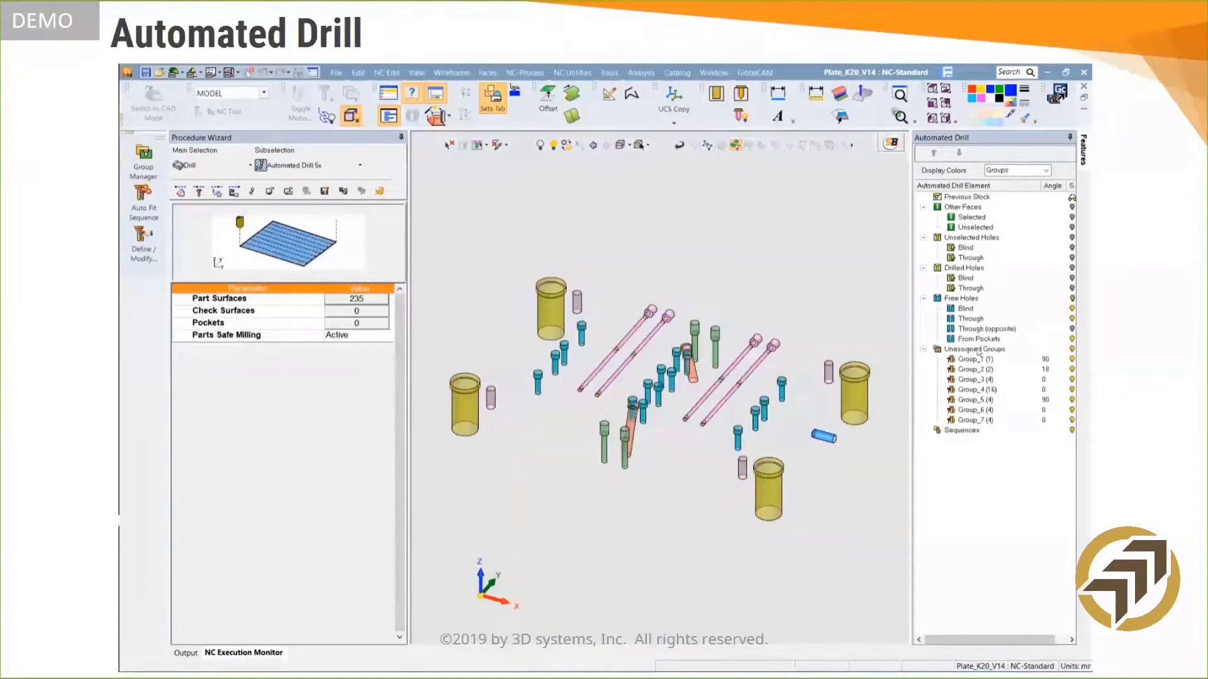
pyautogui.click(955, 351)
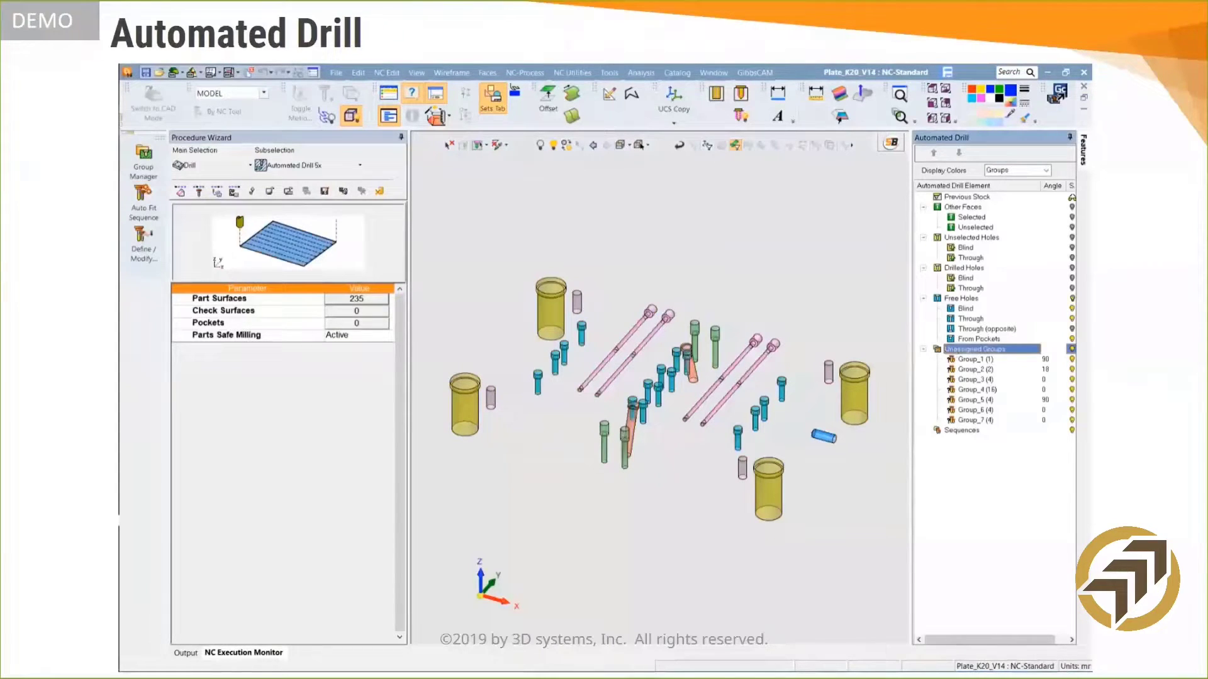
pyautogui.click(143, 196)
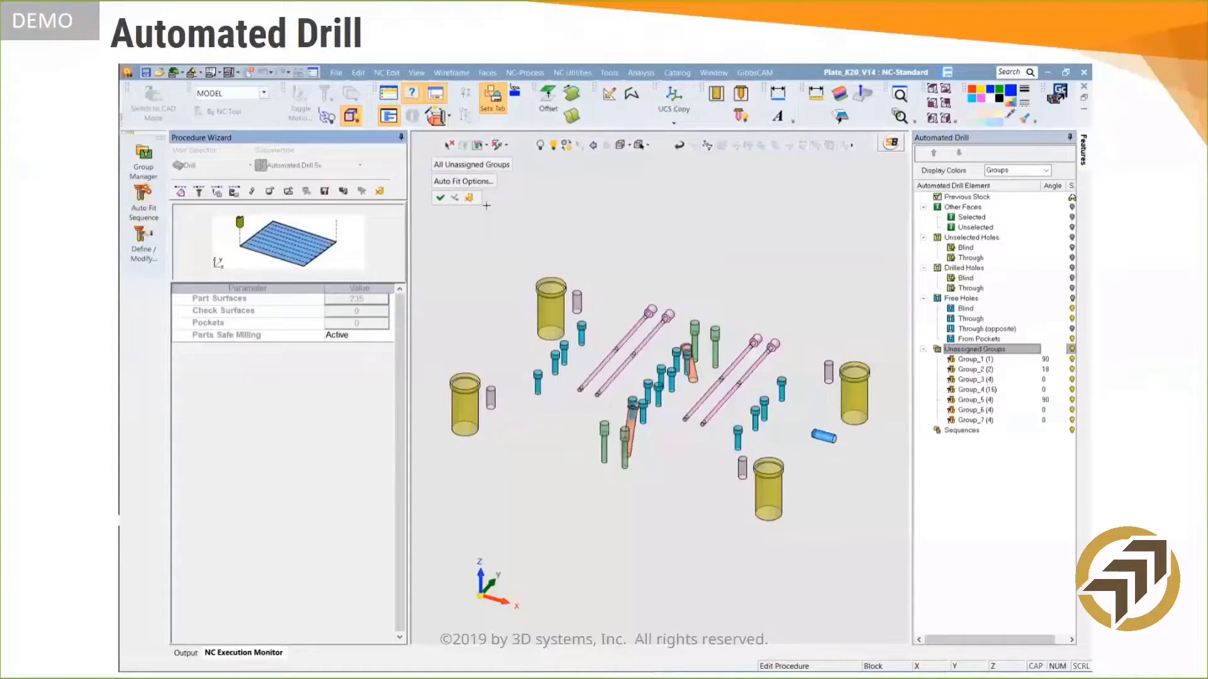
pyautogui.click(440, 199)
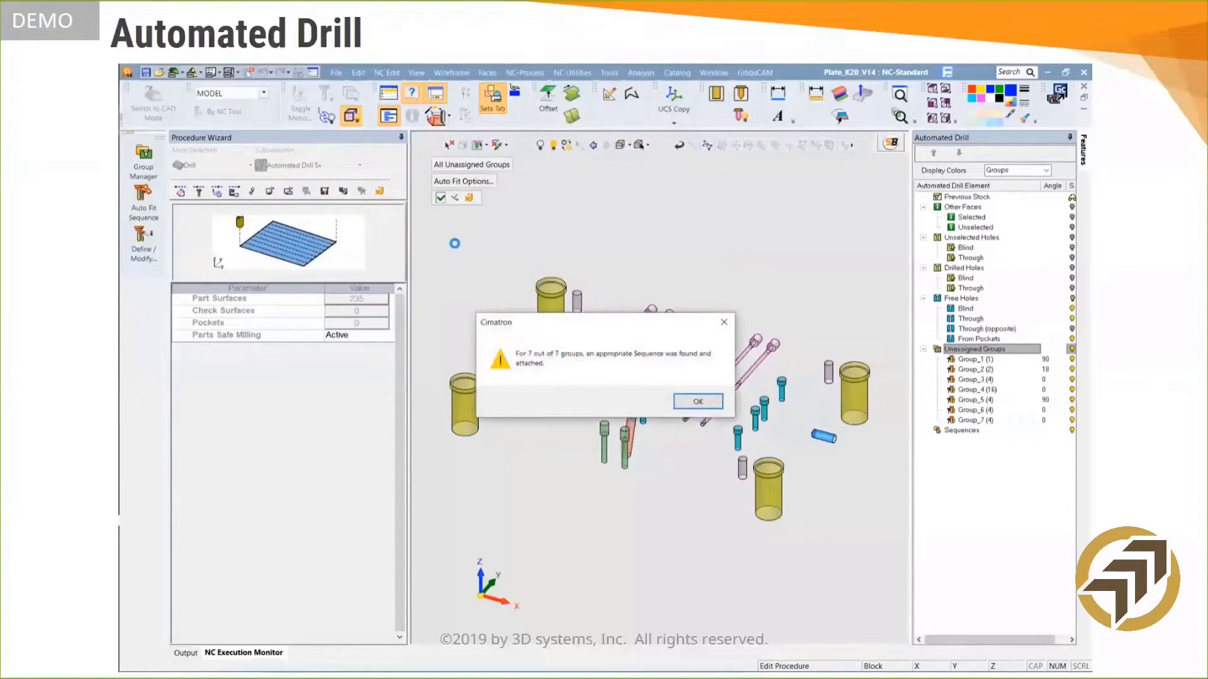
pyautogui.click(698, 401)
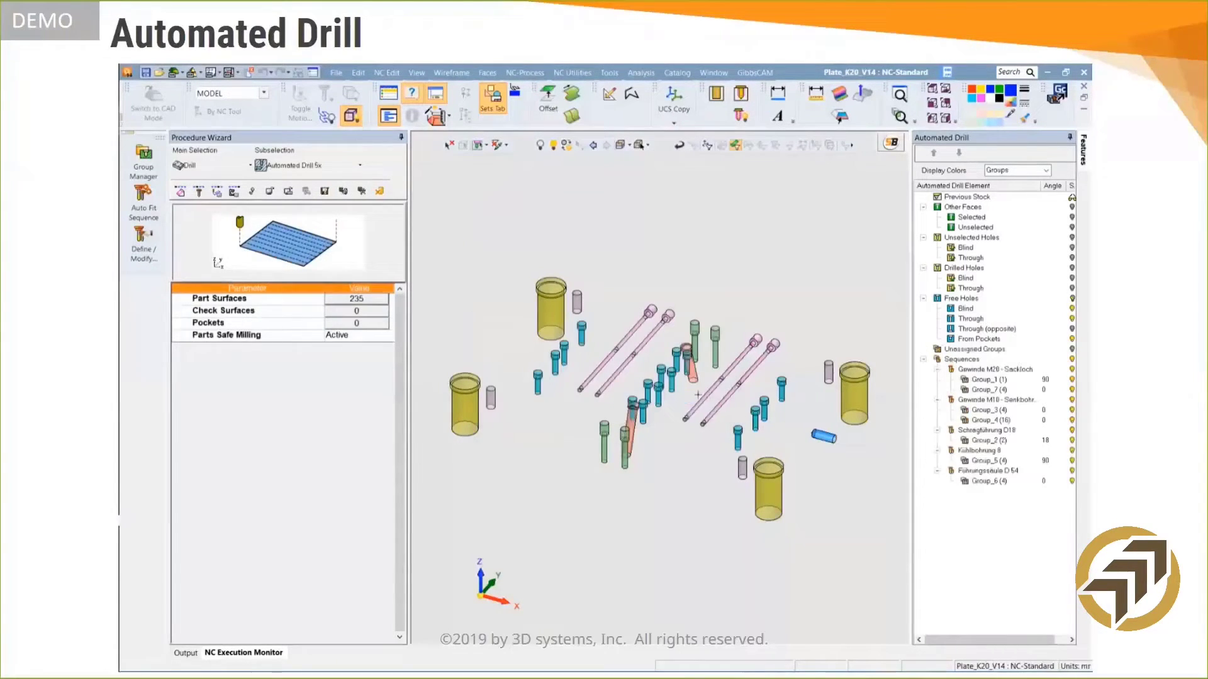
# Save and calculate the automated drill procedure, and start its accurate machining simulation with material removal on the current stock
pyautogui.rightClick(483, 205)
pyautogui.click(508, 246)
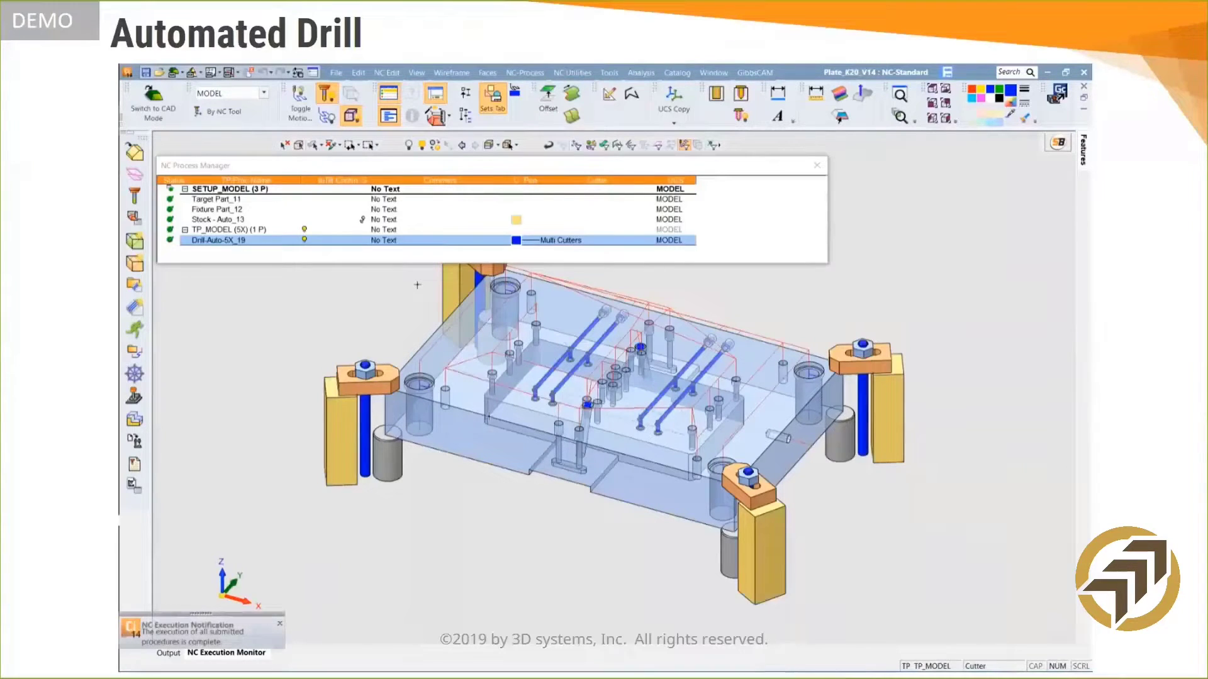
pyautogui.scroll(5, 422, 394)
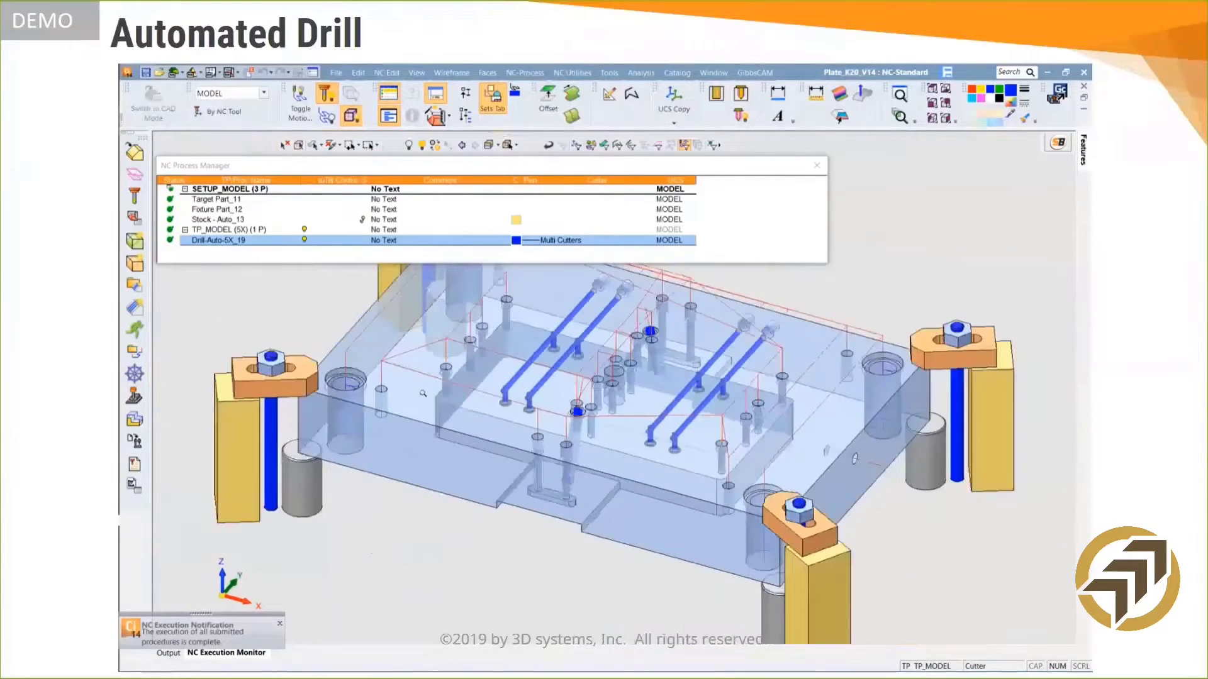
pyautogui.scroll(-2, 423, 396)
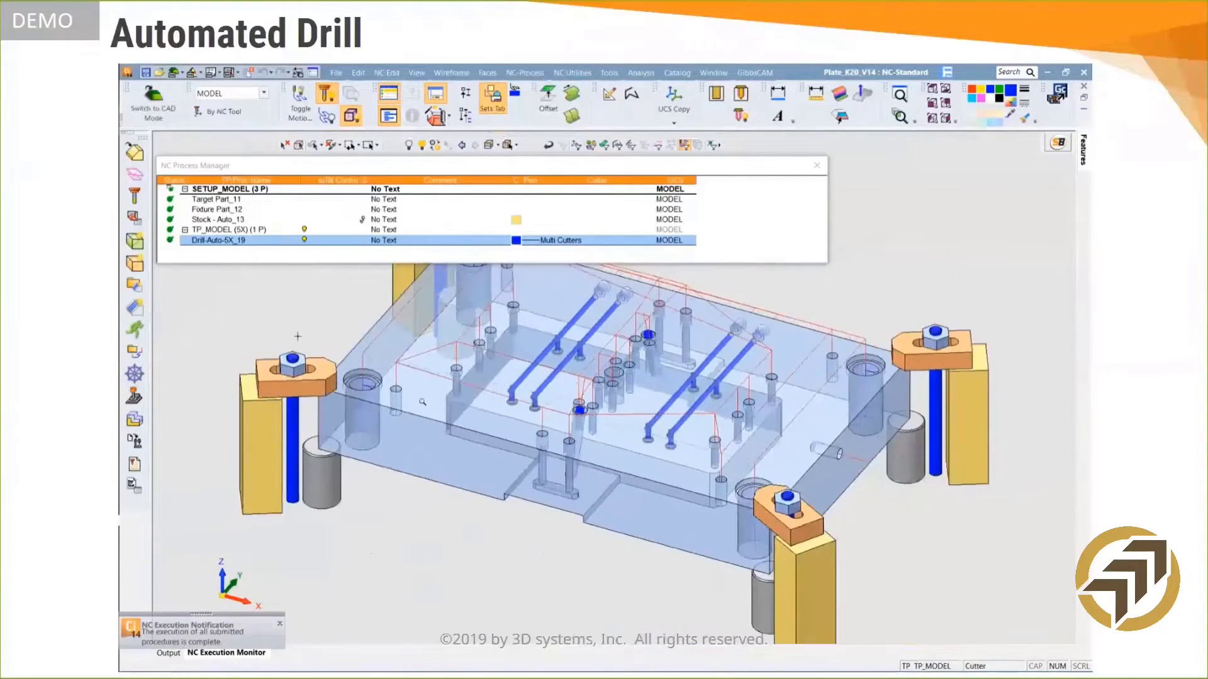
pyautogui.click(134, 397)
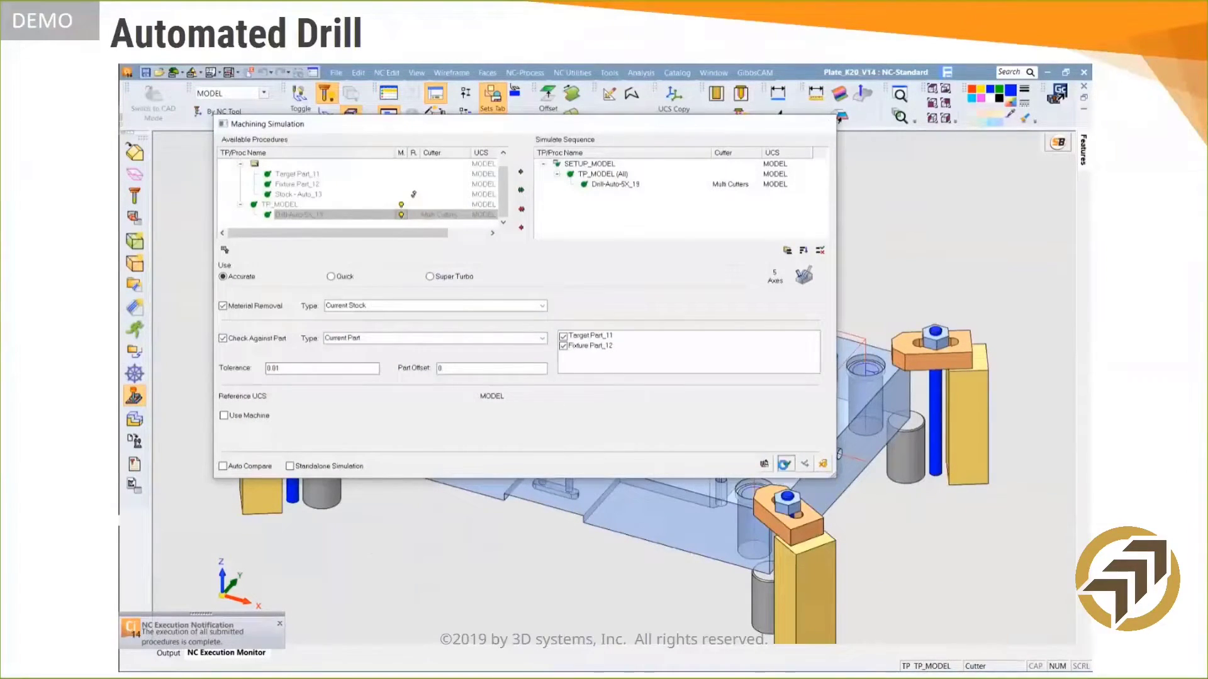
pyautogui.click(786, 463)
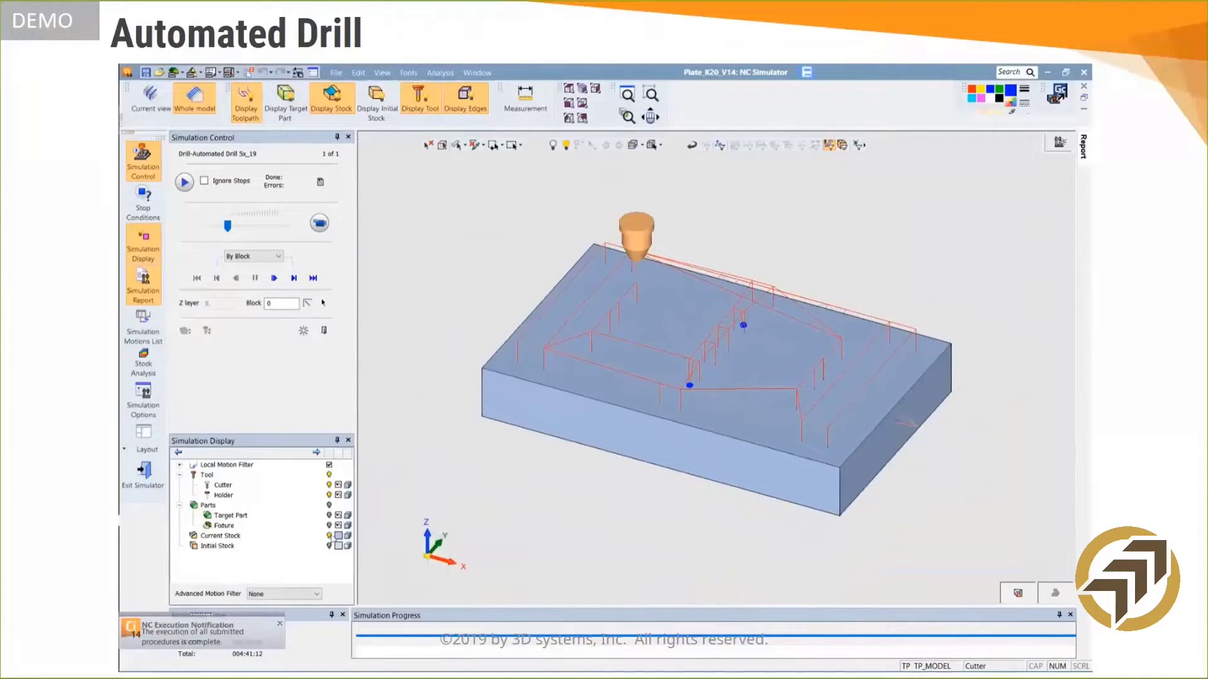
# Display the target part and fixture together with the current stock, and simulate the drilling motions to the end
pyautogui.click(329, 535)
pyautogui.click(328, 525)
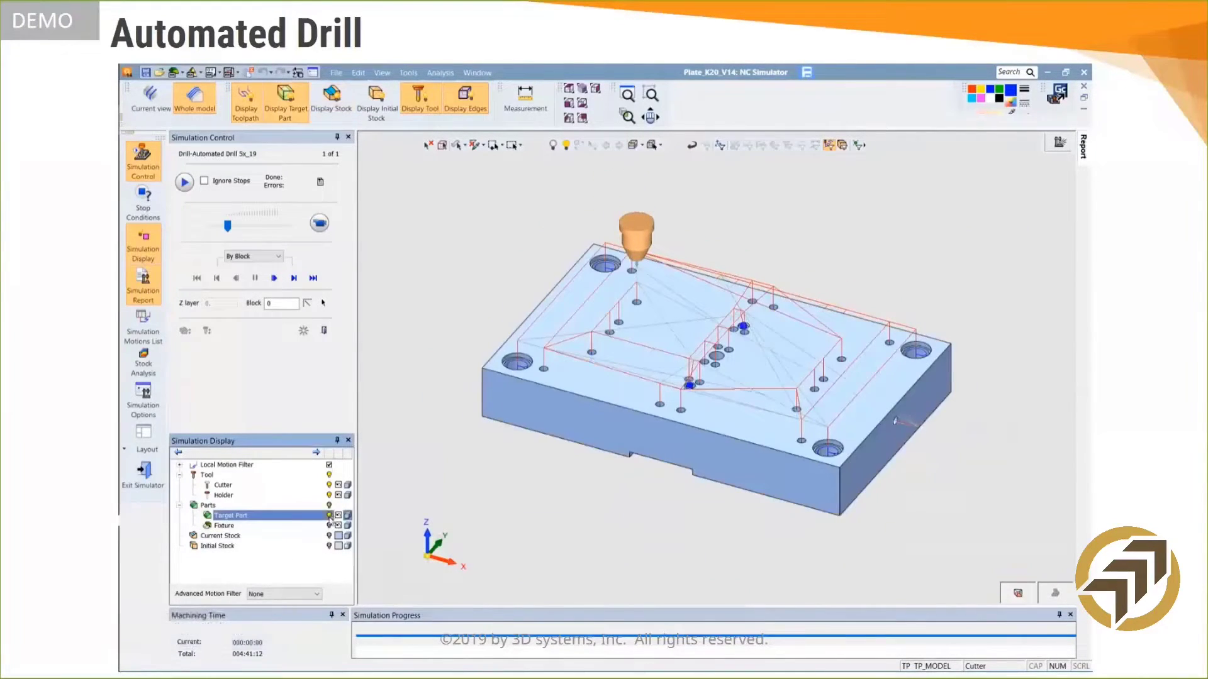
pyautogui.click(329, 525)
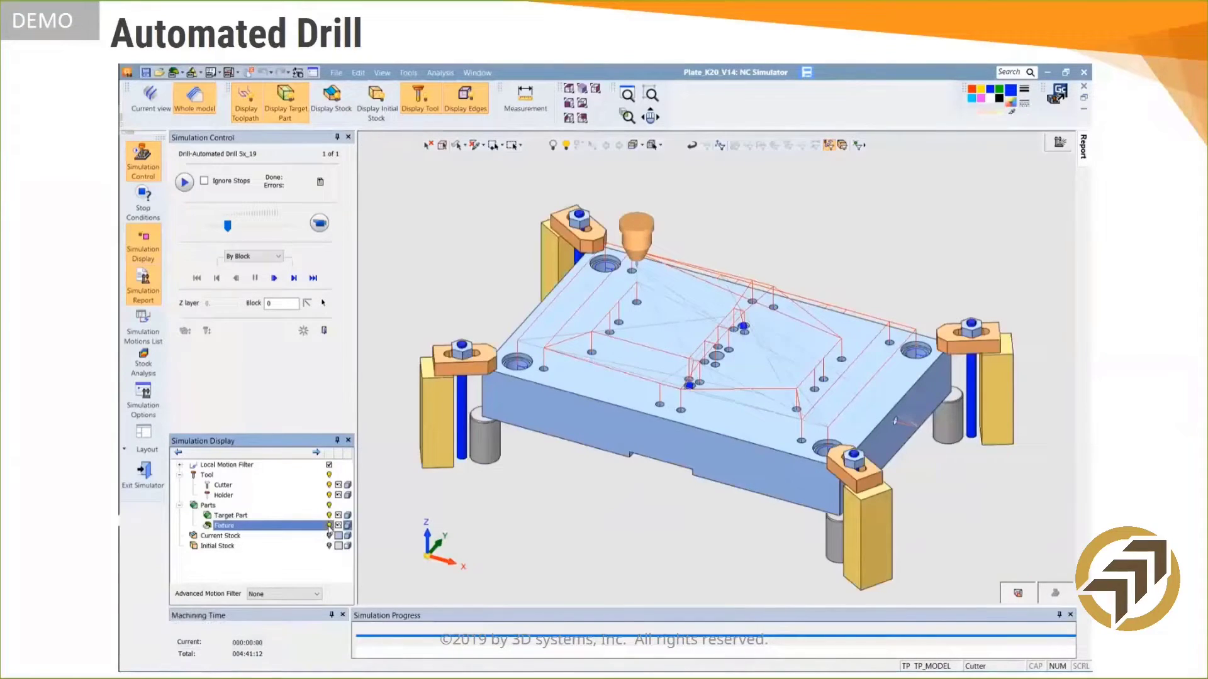
pyautogui.click(329, 536)
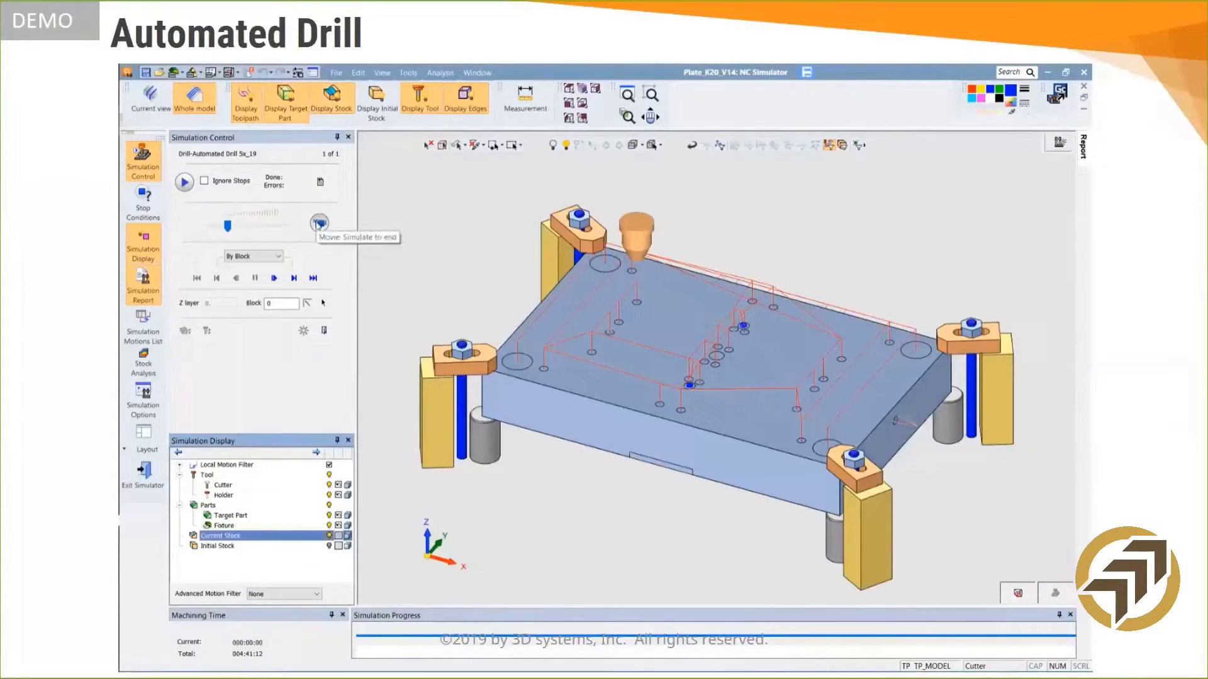
pyautogui.click(319, 223)
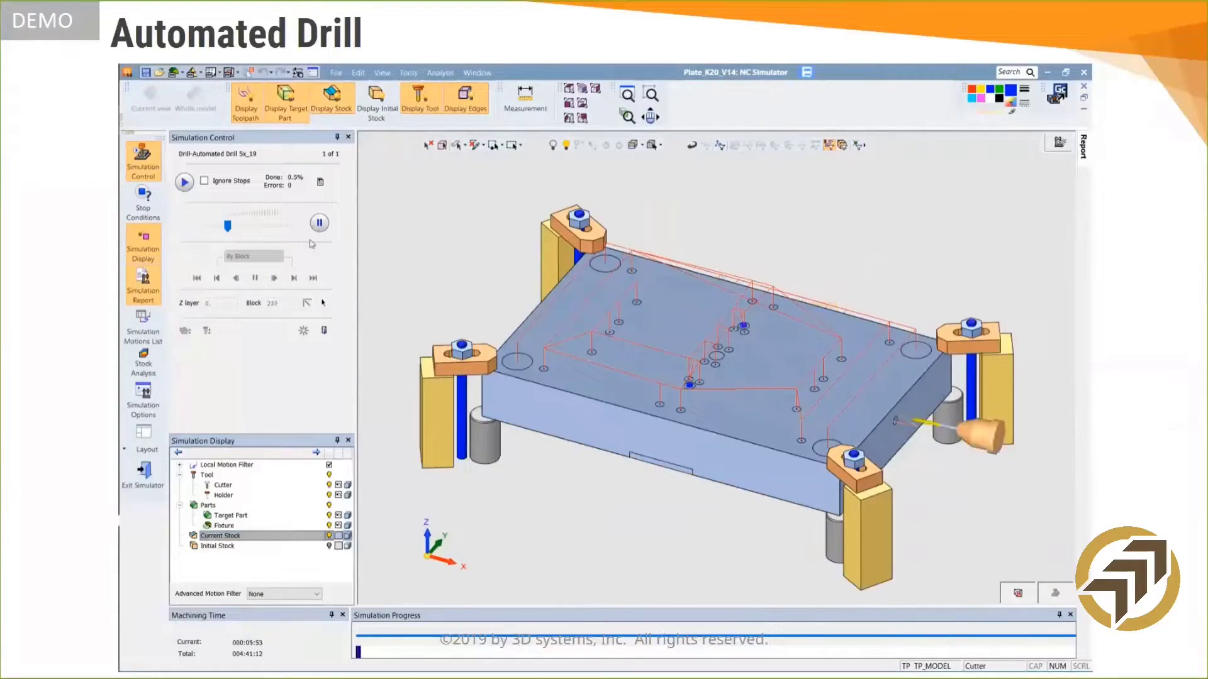
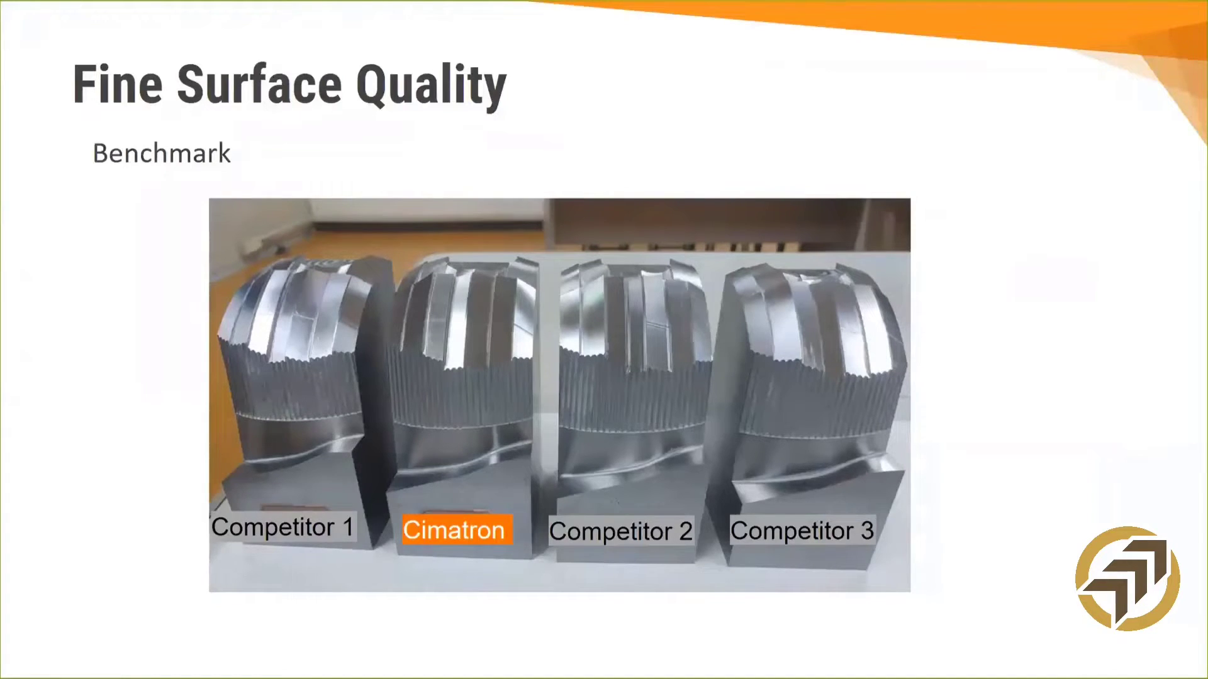
pyautogui.press('Right')
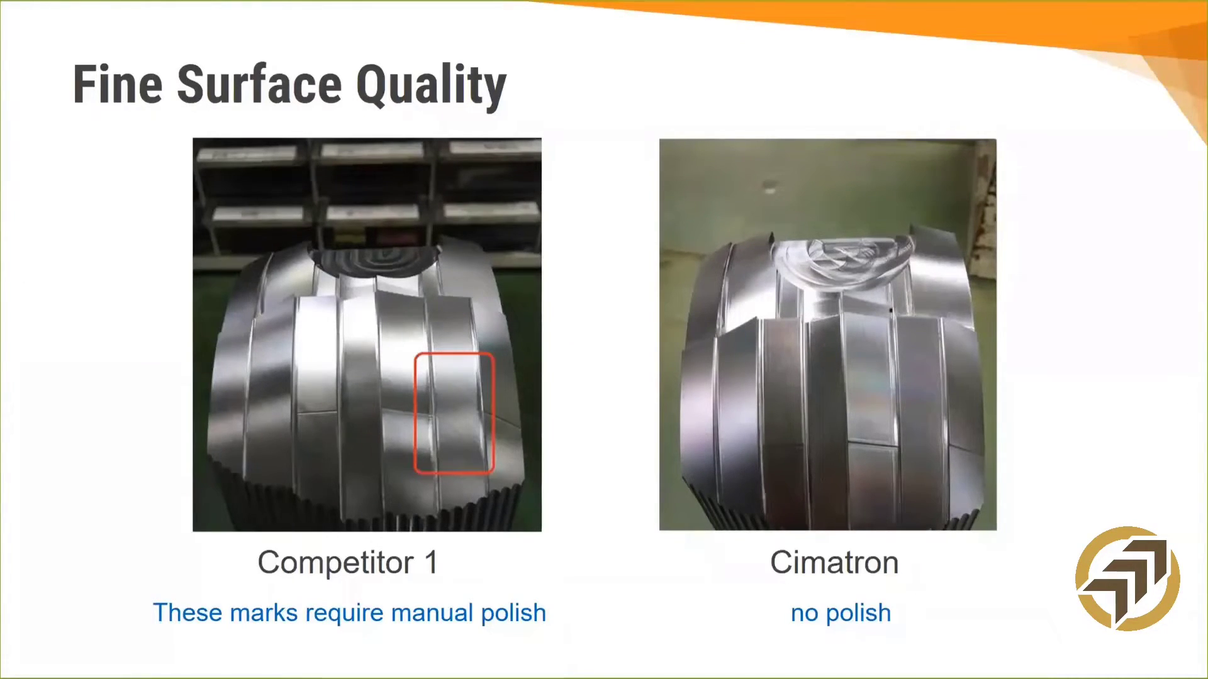
pyautogui.press('Right')
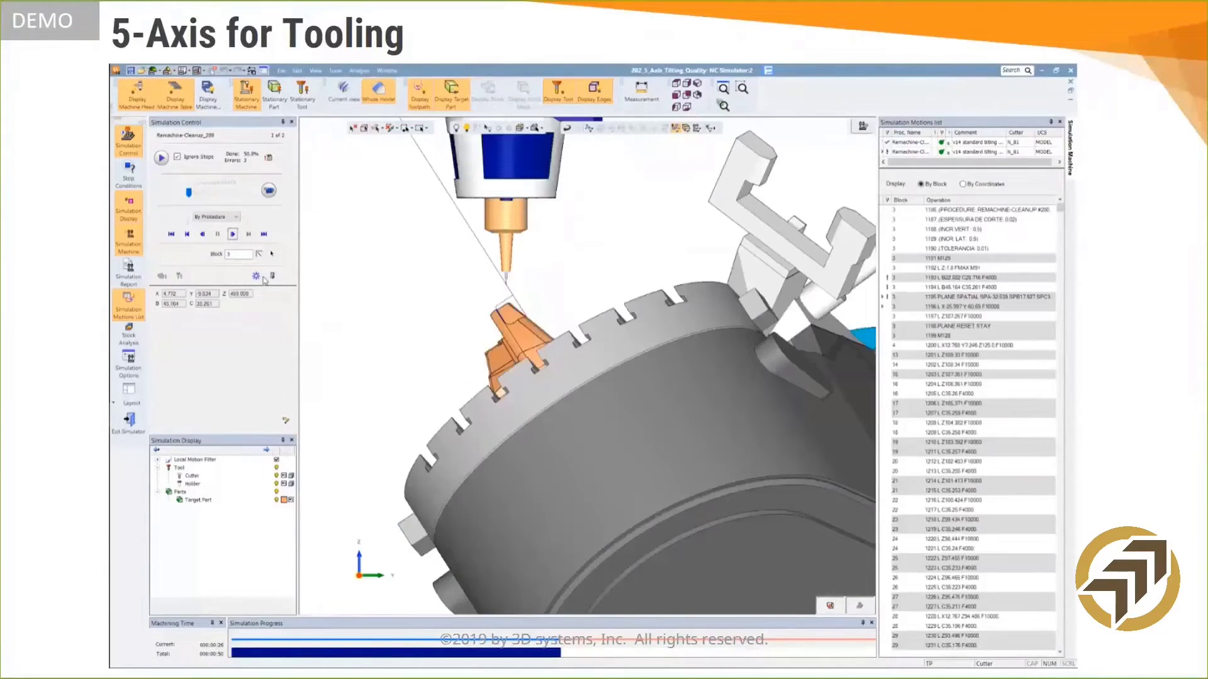
# Continue the 5-axis remachine cleanup simulation with the machine displayed, running it to the end
pyautogui.click(269, 190)
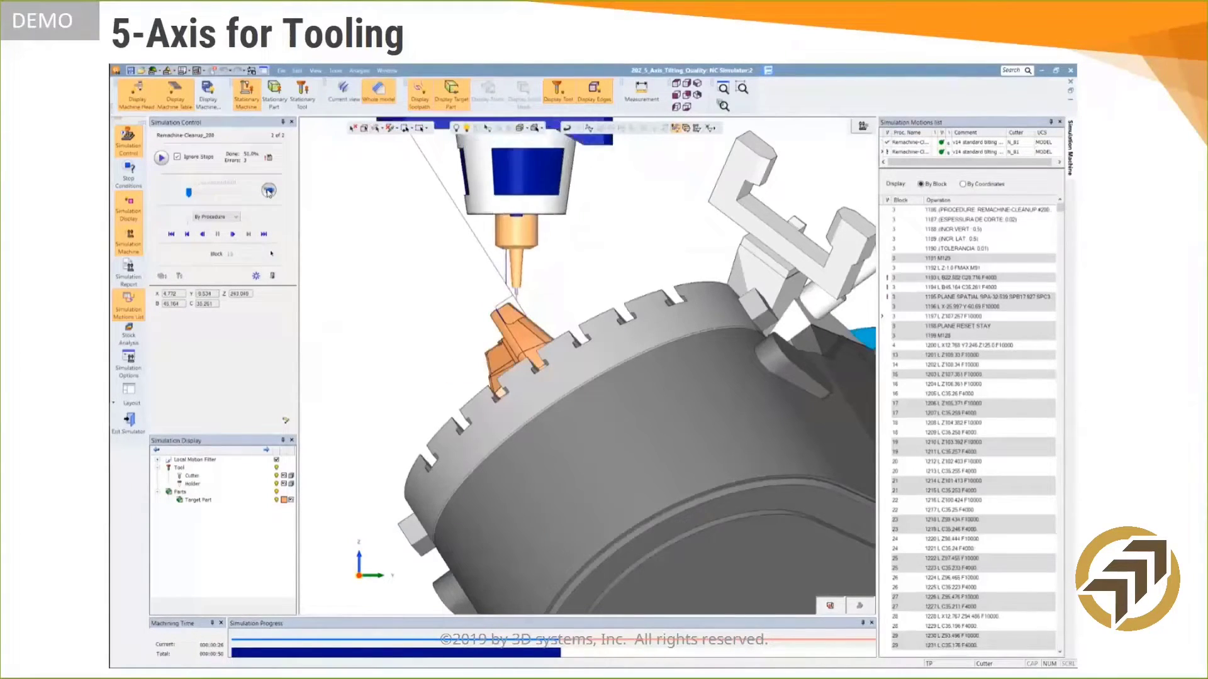
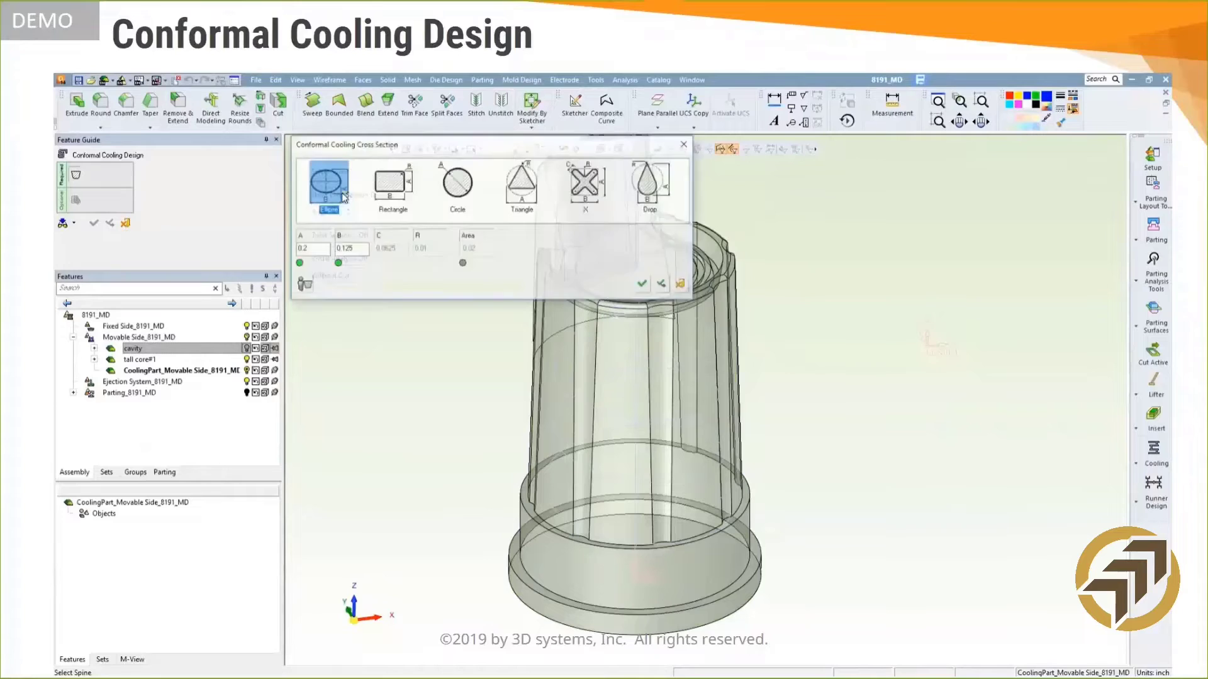
# Set the conformal cooling cross section to Drop with A 0.35 and B 0.2
pyautogui.moveTo(424, 150); pyautogui.dragTo(481, 183)
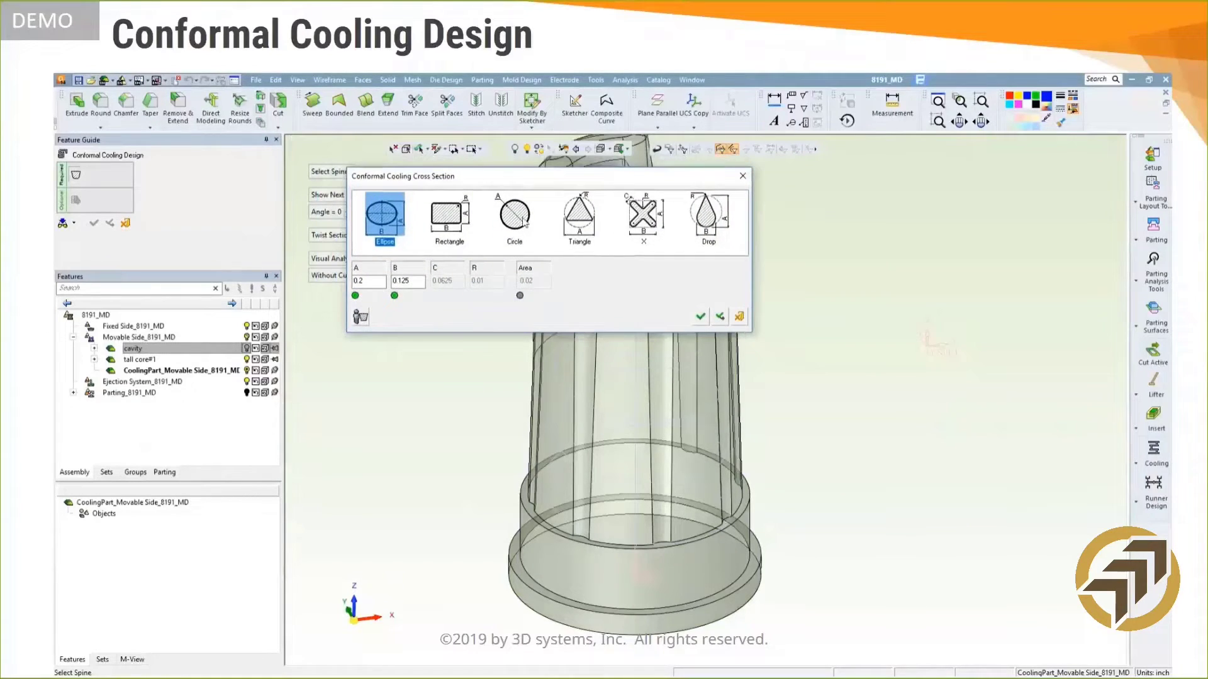
pyautogui.click(702, 225)
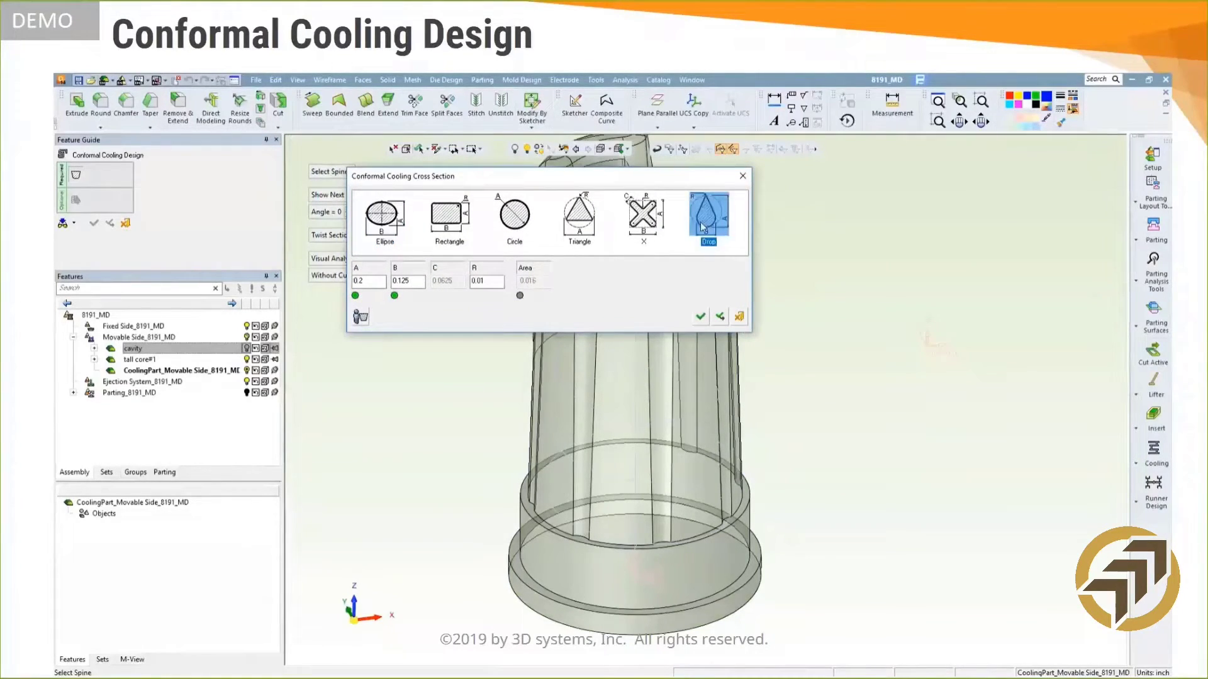
pyautogui.click(371, 281)
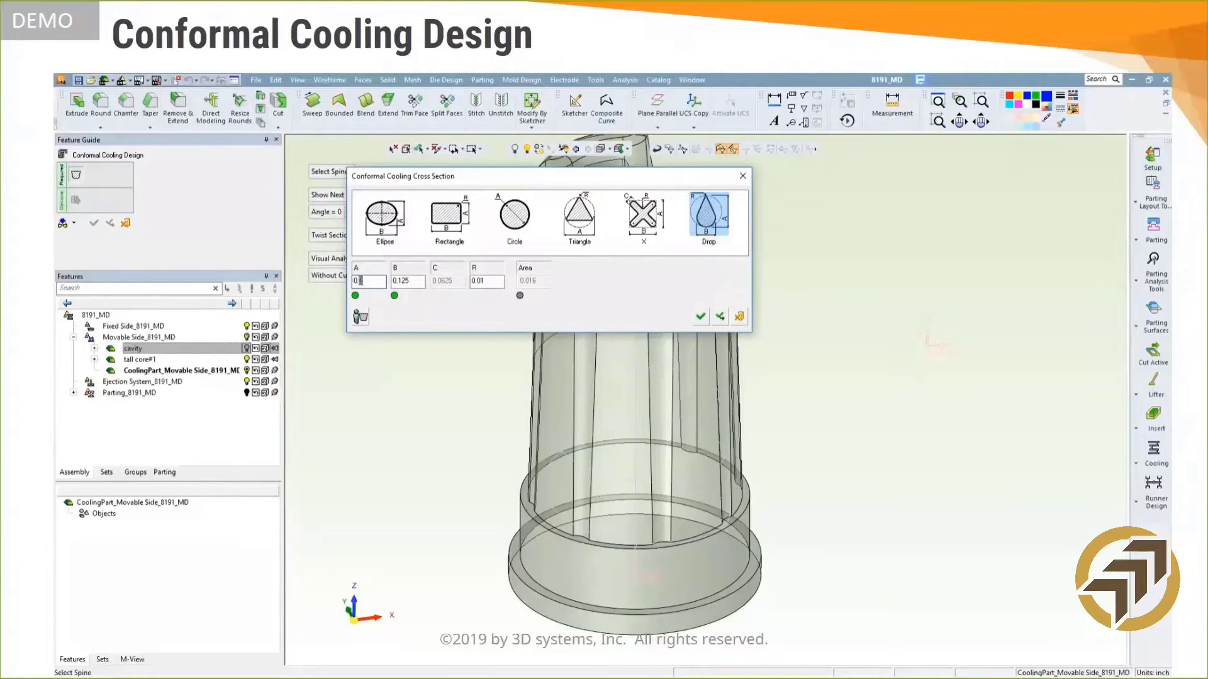
pyautogui.write('35')
pyautogui.moveTo(414, 281); pyautogui.dragTo(398, 279)
pyautogui.write('2')
pyautogui.click(701, 317)
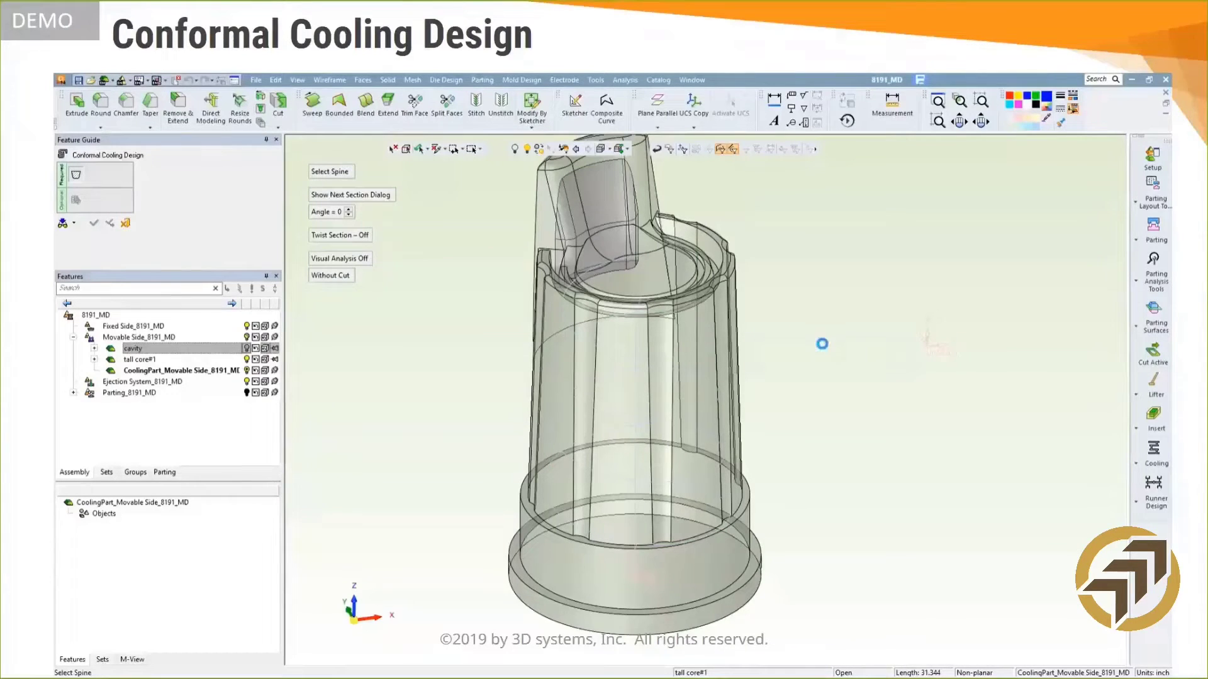
# Add the composite curve running down the helix's centre as a spine for the cooling channel
pyautogui.moveTo(802, 337); pyautogui.dragTo(711, 308, button='middle')
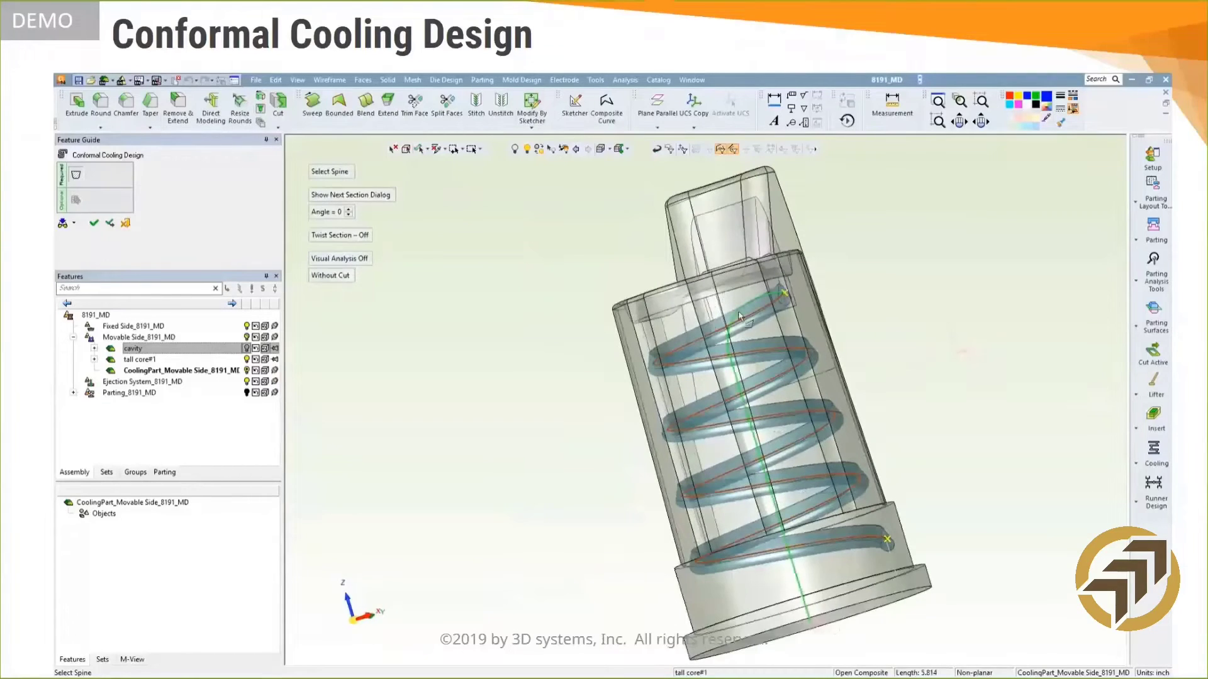
pyautogui.click(737, 312)
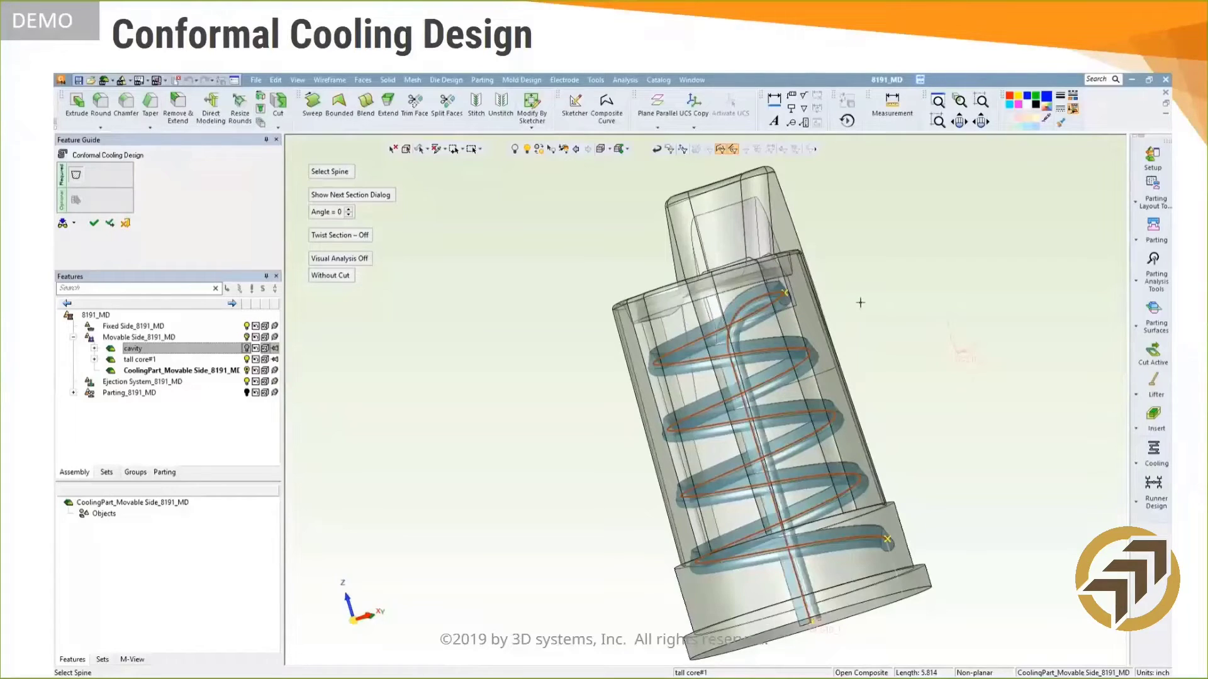
pyautogui.moveTo(860, 302); pyautogui.dragTo(947, 334, button='middle')
pyautogui.click(669, 599)
pyautogui.click(683, 581)
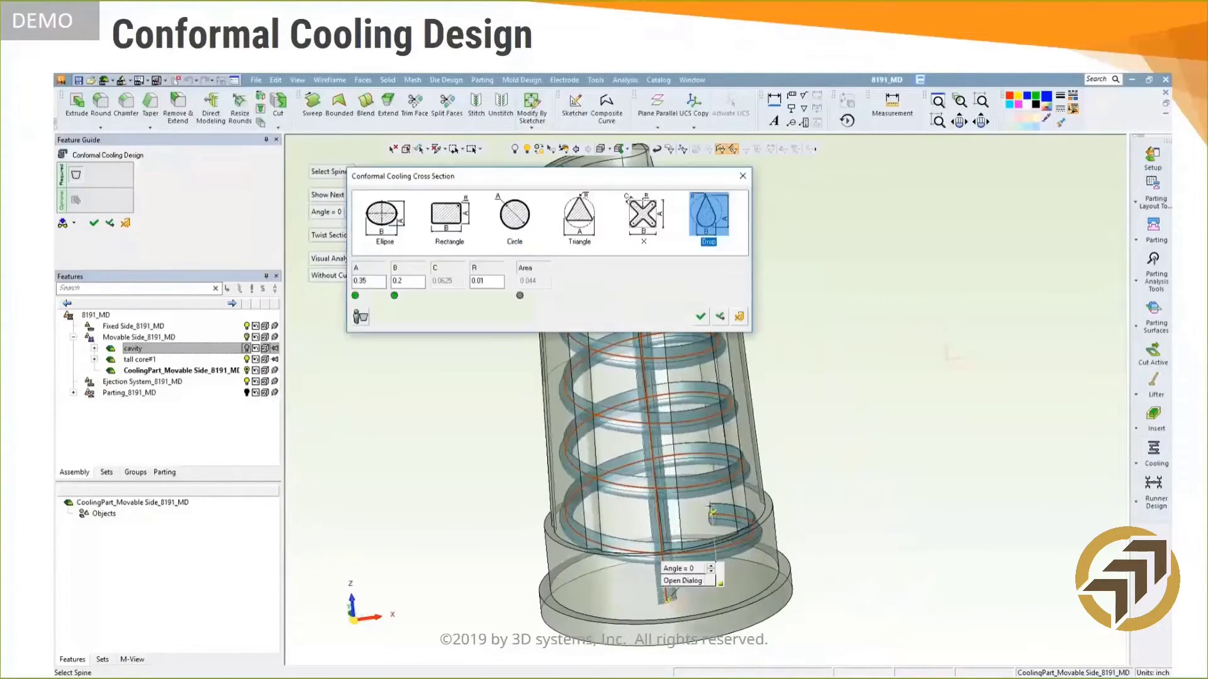
pyautogui.click(514, 215)
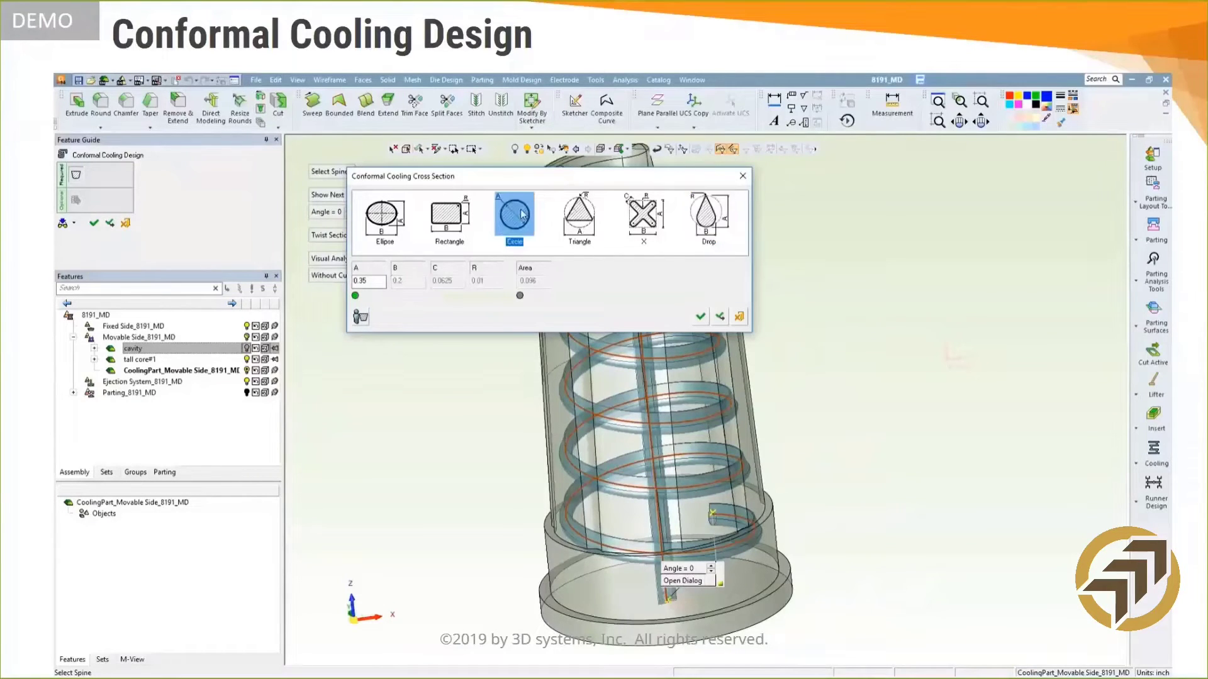
pyautogui.click(739, 317)
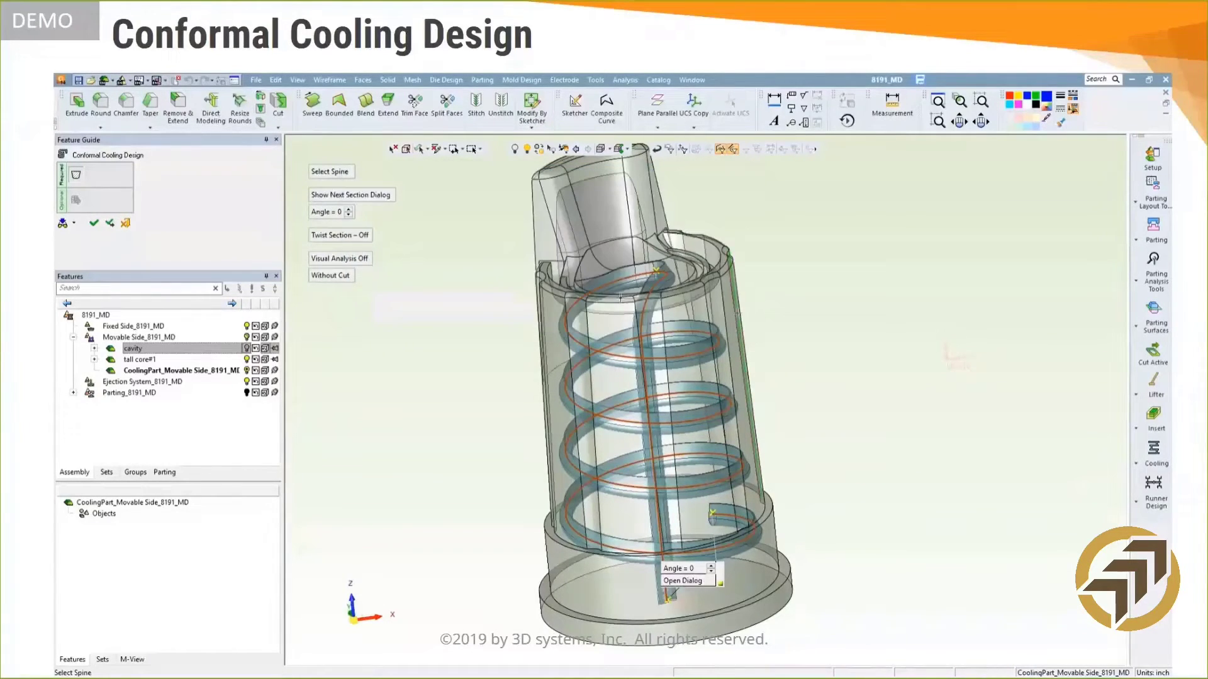
# Turn on Visual Analysis with faces and curves for the channel, and create the conformal cooling with its cut applied
pyautogui.click(347, 258)
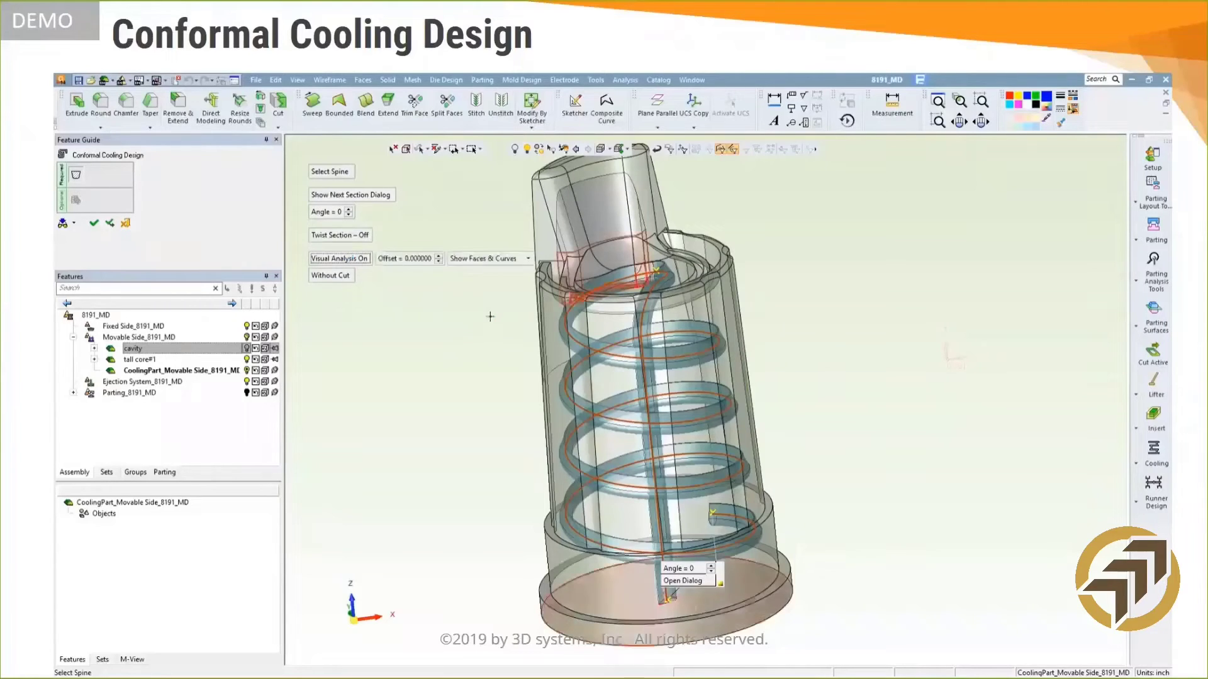
pyautogui.keyDown('ctrl'); pyautogui.moveTo(518, 308); pyautogui.dragTo(563, 286); pyautogui.keyUp('ctrl')
pyautogui.click(585, 306)
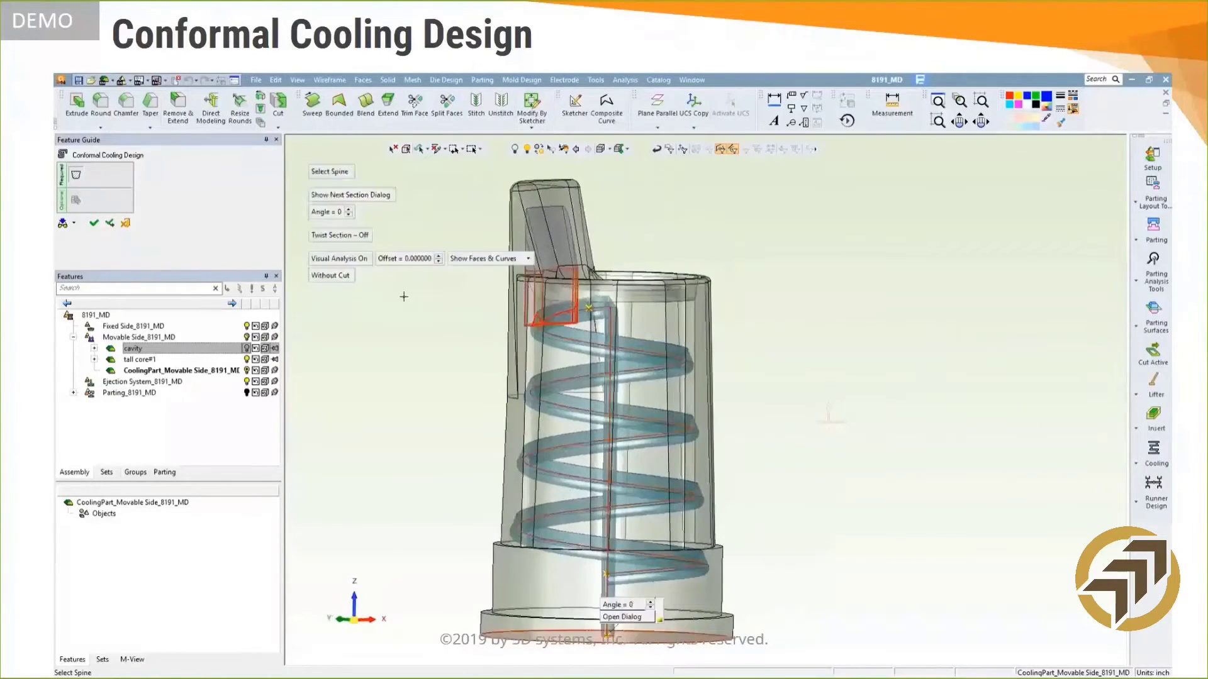
pyautogui.click(325, 277)
pyautogui.click(94, 223)
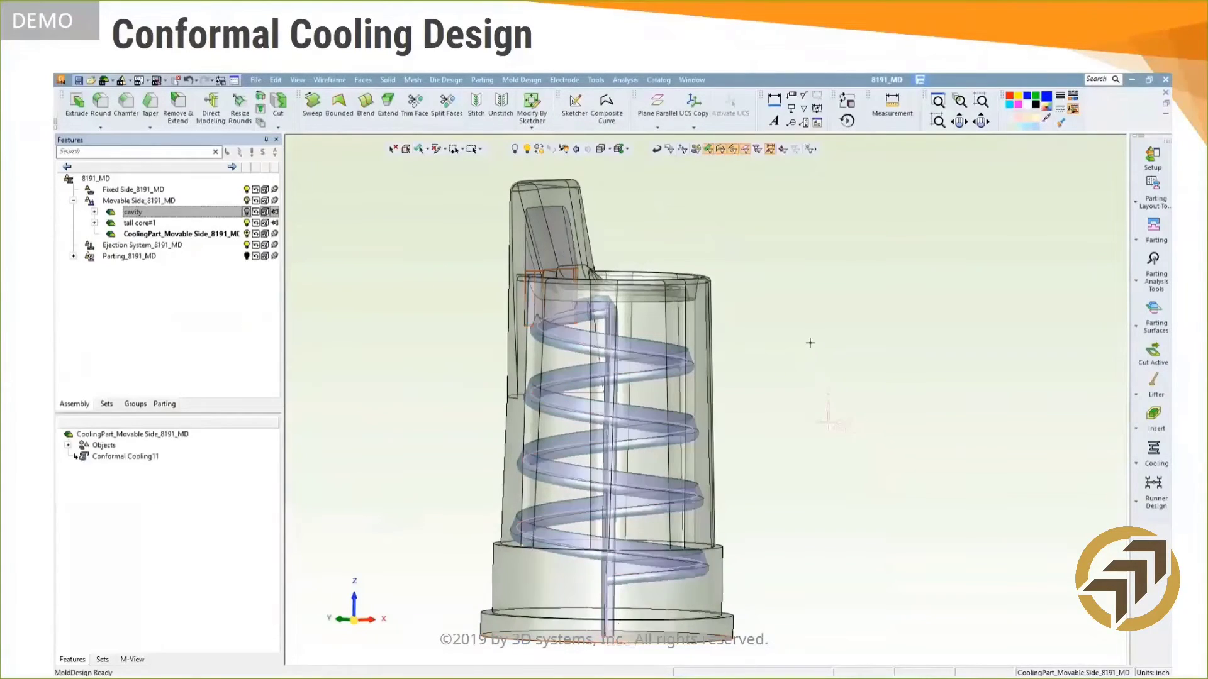
# Examine the spiral channels inside the tall core with a hatched Dynamic Section, and close the section view
pyautogui.moveTo(809, 342); pyautogui.dragTo(763, 372, button='middle')
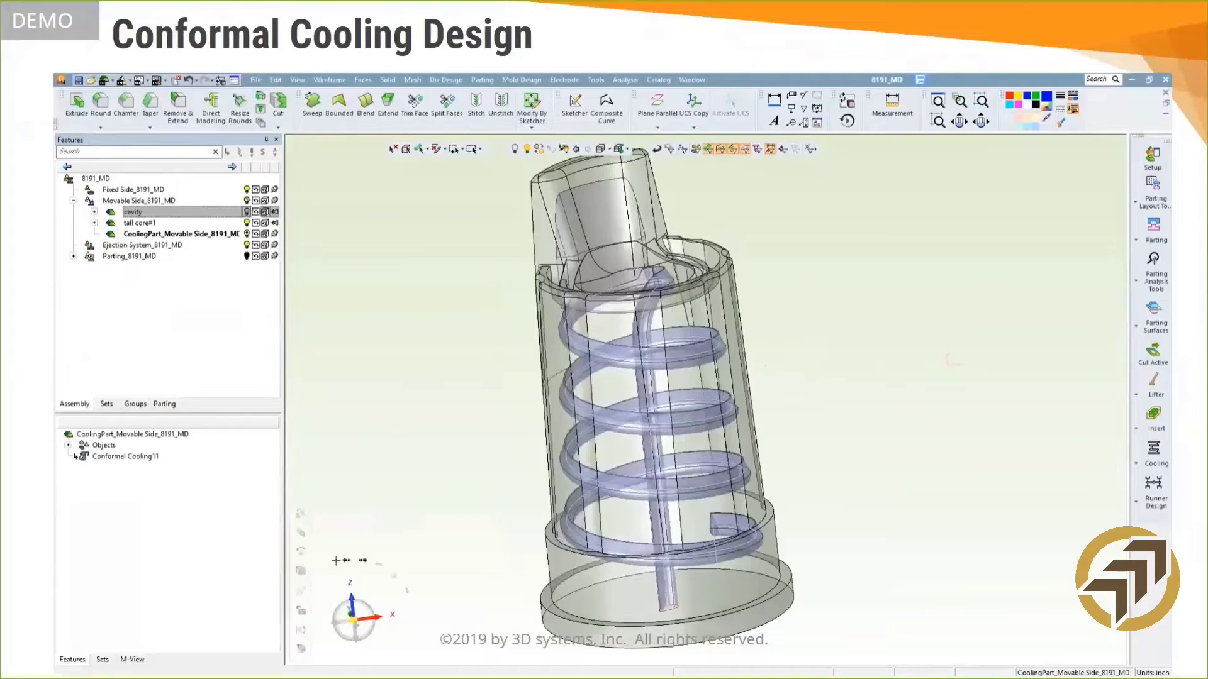
pyautogui.click(300, 570)
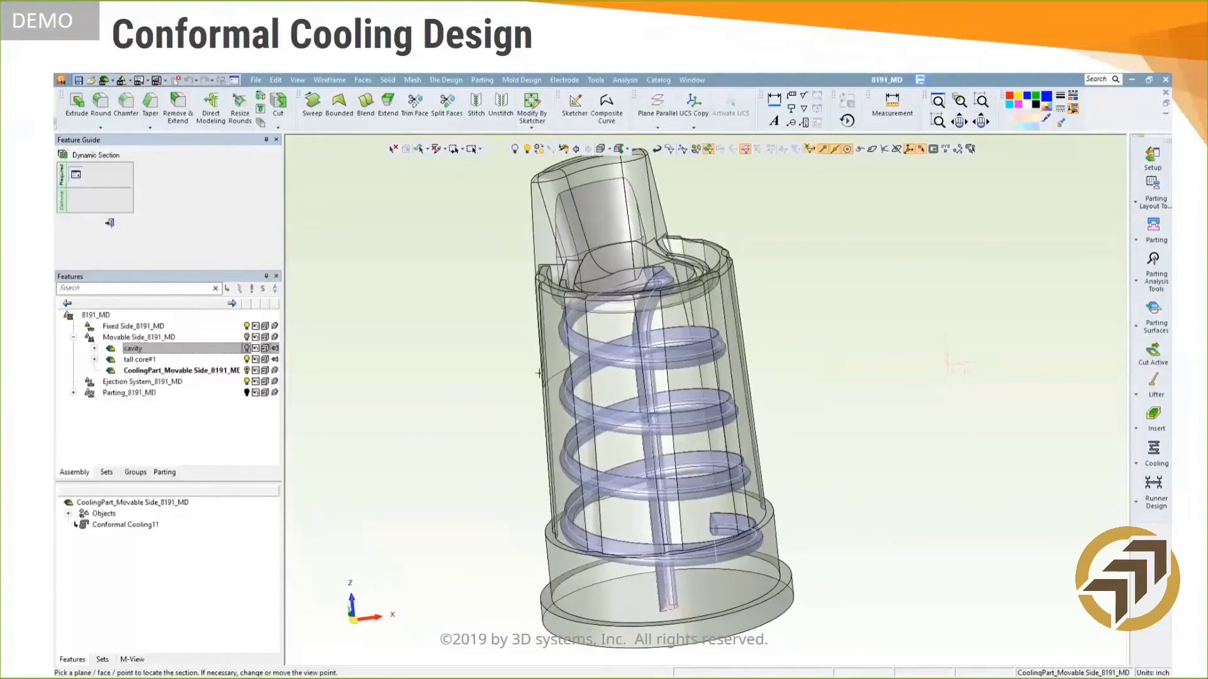
pyautogui.click(630, 280)
pyautogui.moveTo(563, 383)
pyautogui.mouseDown(button='middle')
pyautogui.moveTo(637, 364)
pyautogui.moveTo(570, 419)
pyautogui.mouseUp(button='middle')
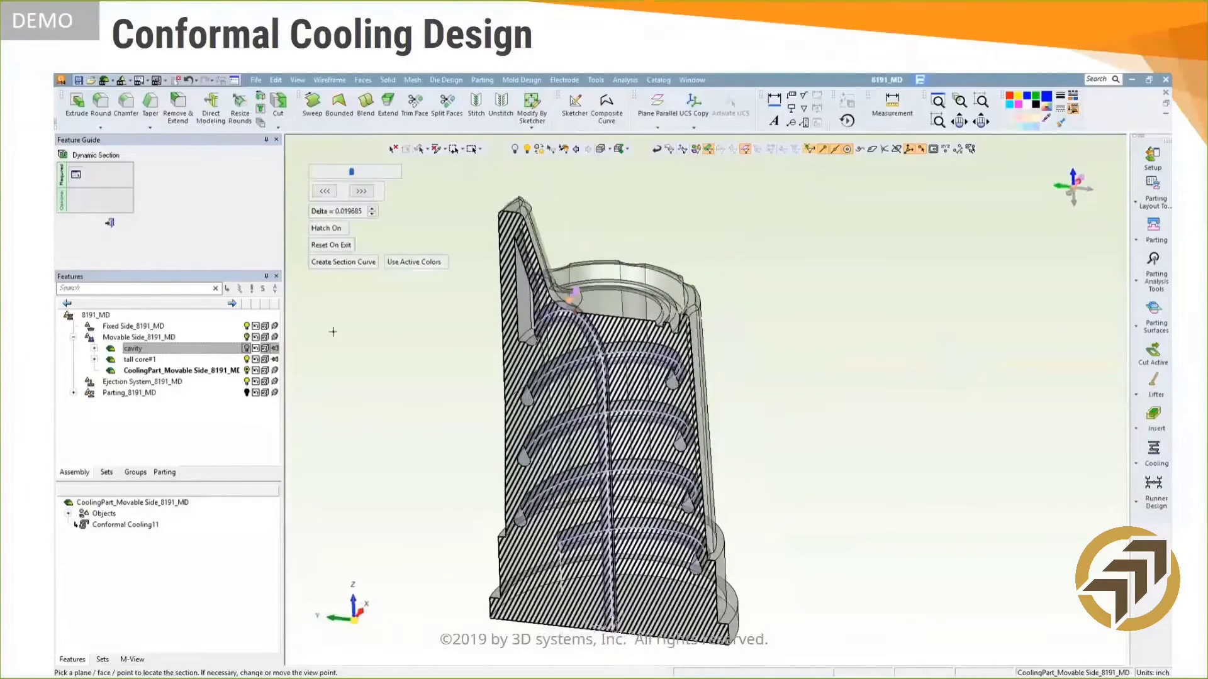
pyautogui.click(109, 224)
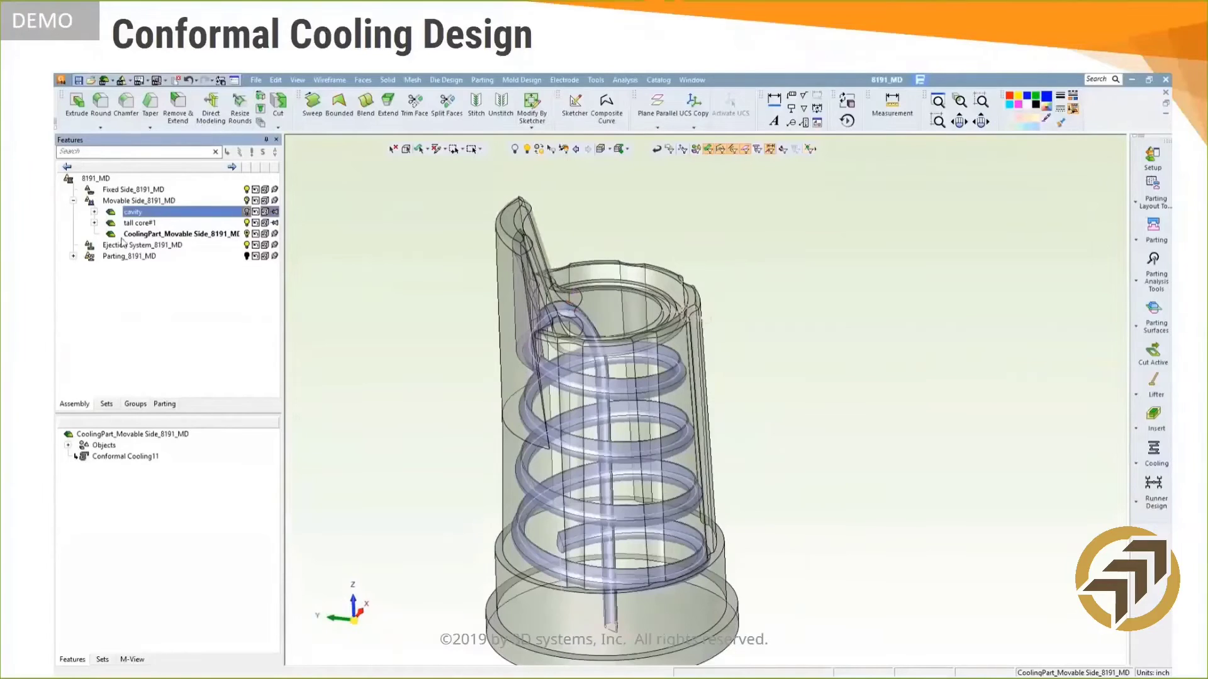
# Activate tall core#1, delete its Cut29 feature, and hide its Curves set
pyautogui.click(139, 224)
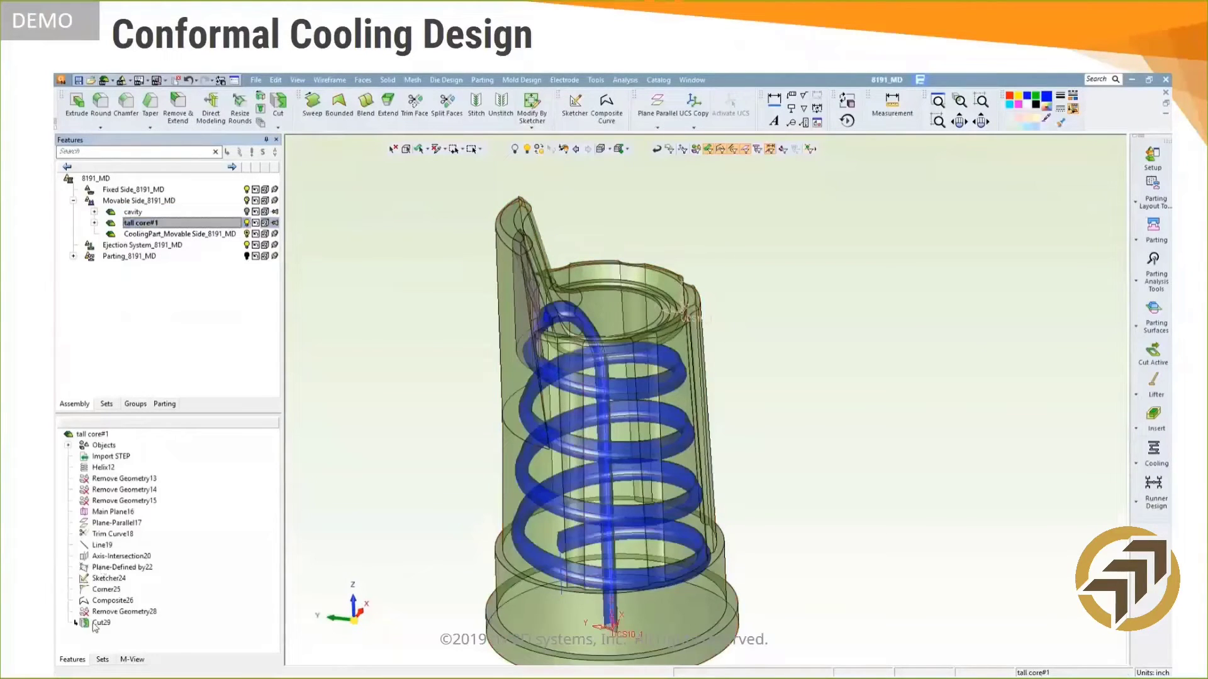
pyautogui.rightClick(94, 624)
pyautogui.click(122, 570)
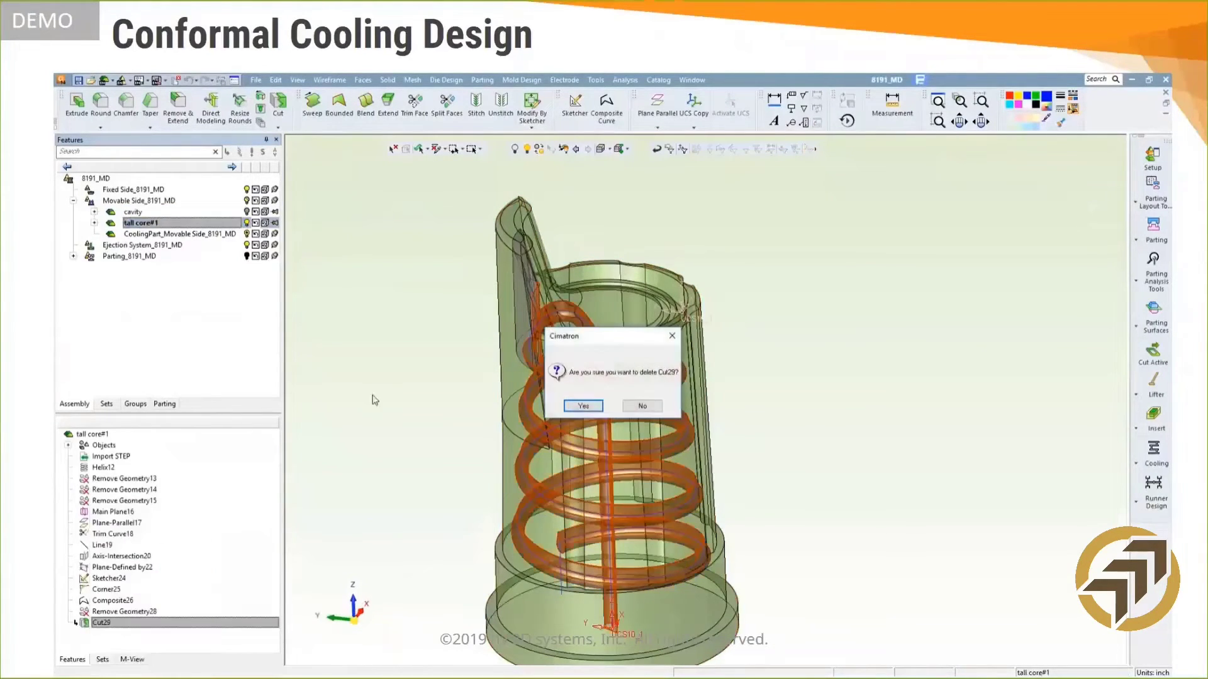
pyautogui.click(582, 406)
pyautogui.click(112, 659)
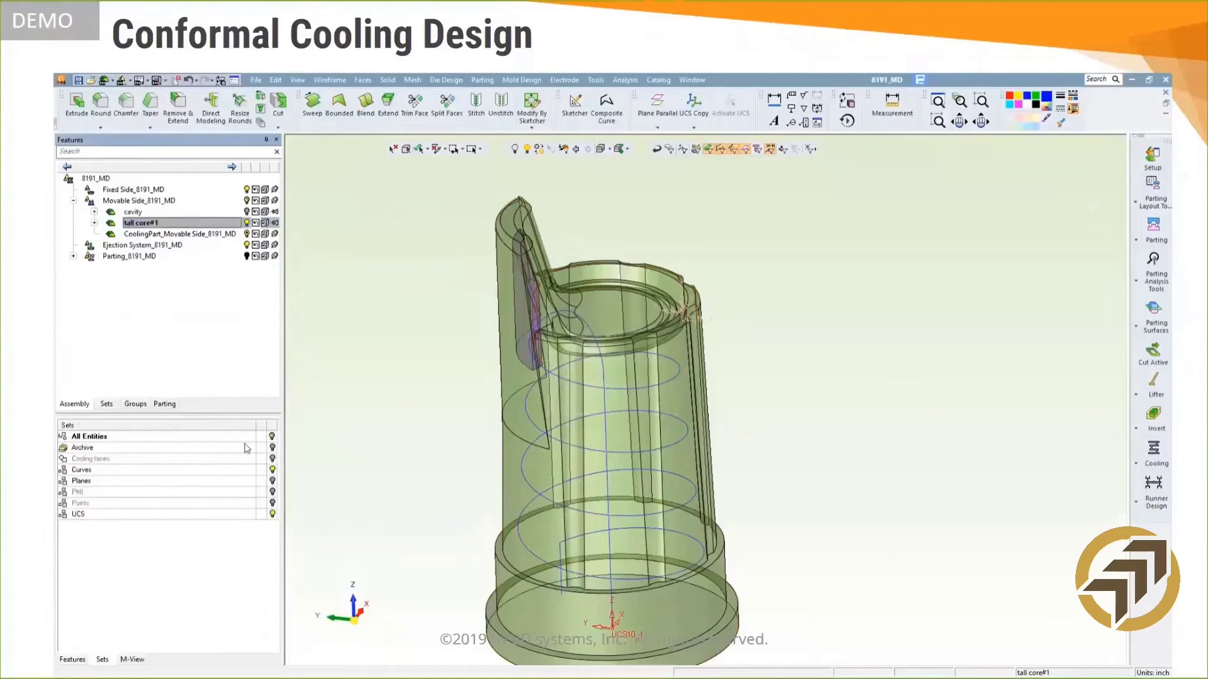
pyautogui.click(272, 469)
pyautogui.moveTo(413, 470); pyautogui.dragTo(281, 451, button='middle')
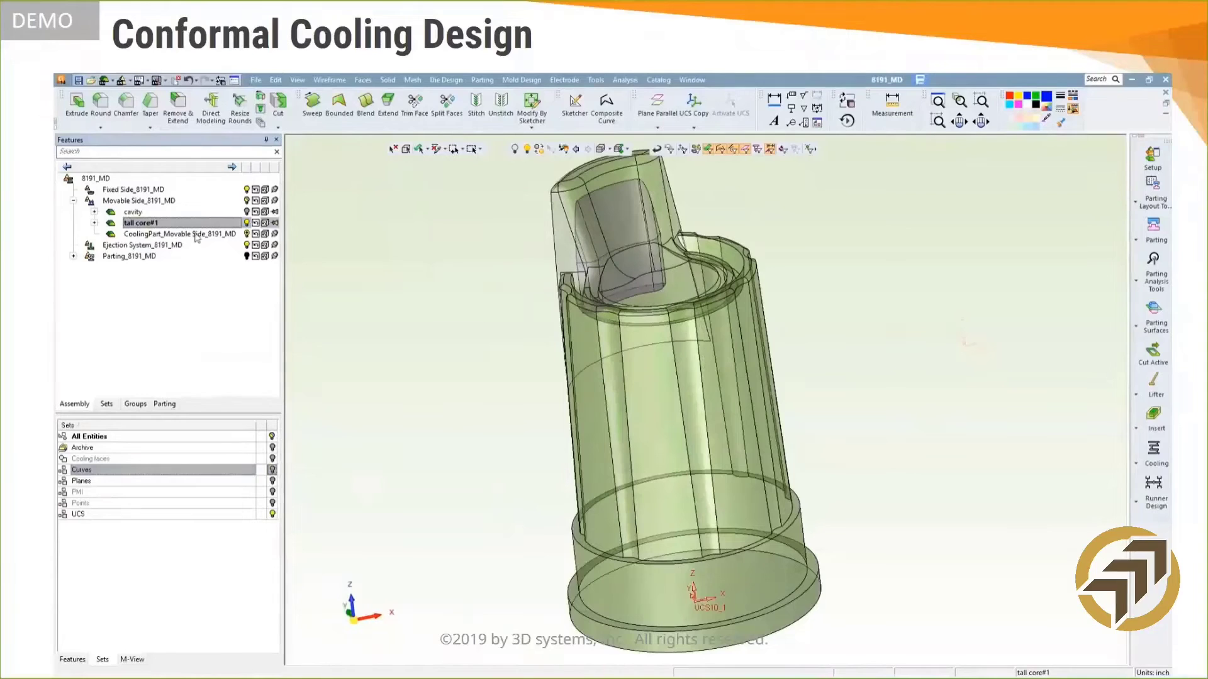
# Start a new Conformal Cooling Design and generate a mesh offset of 0.4 from all displayed faces
pyautogui.click(1143, 465)
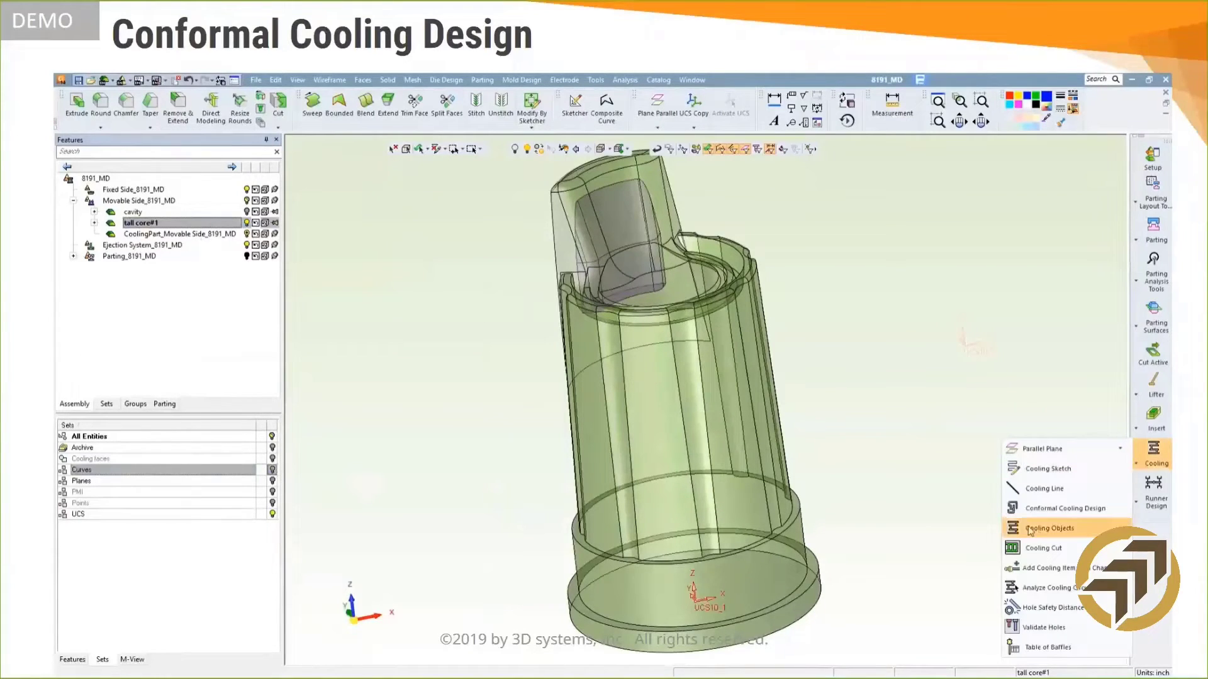
pyautogui.click(1022, 504)
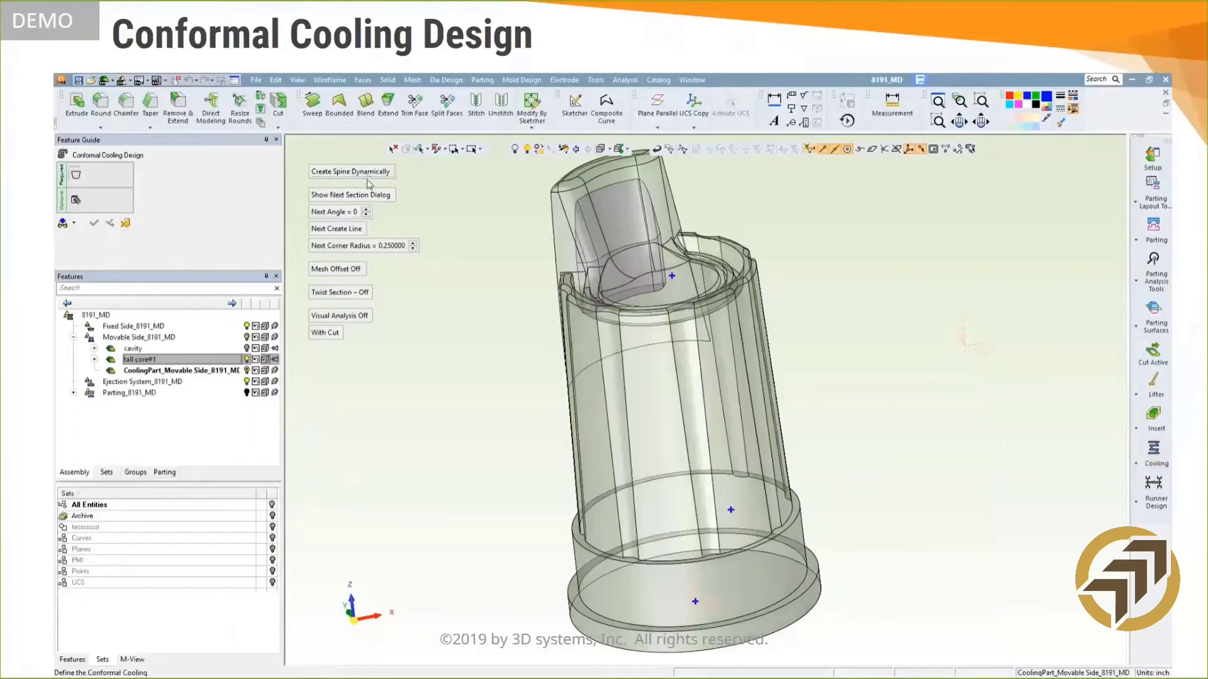
pyautogui.click(327, 271)
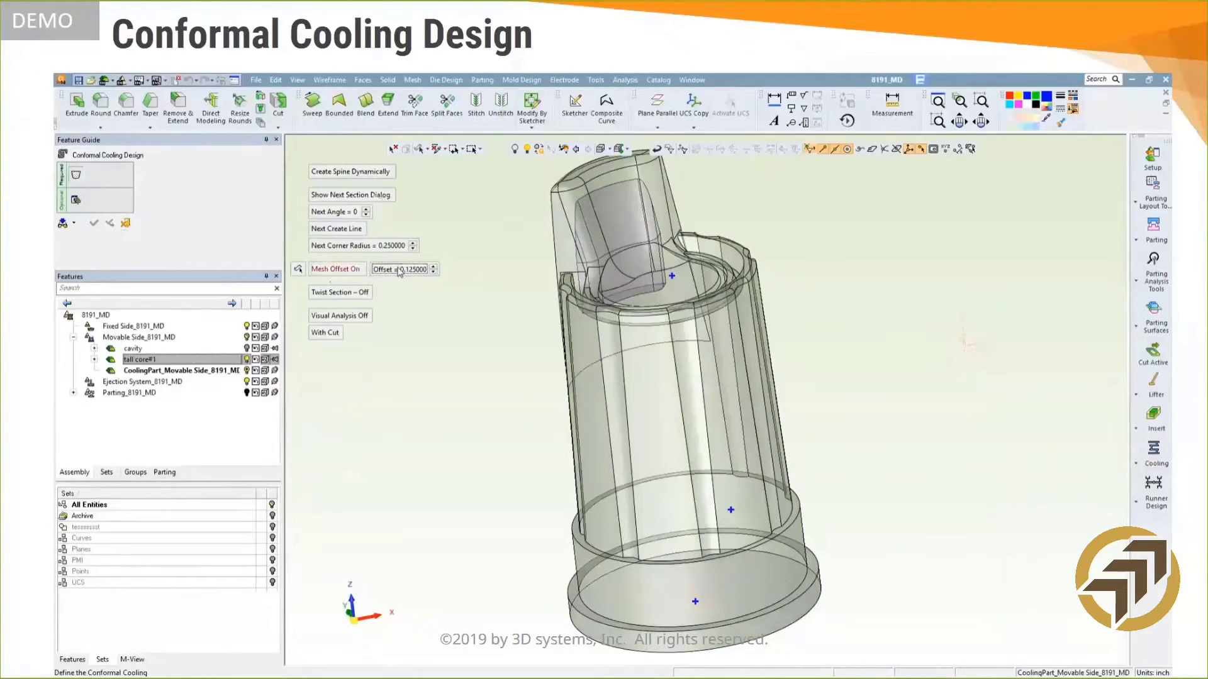
pyautogui.doubleClick(396, 270)
pyautogui.press('BackSpace')
pyautogui.write('0.4')
pyautogui.press('Return')
pyautogui.click(301, 269)
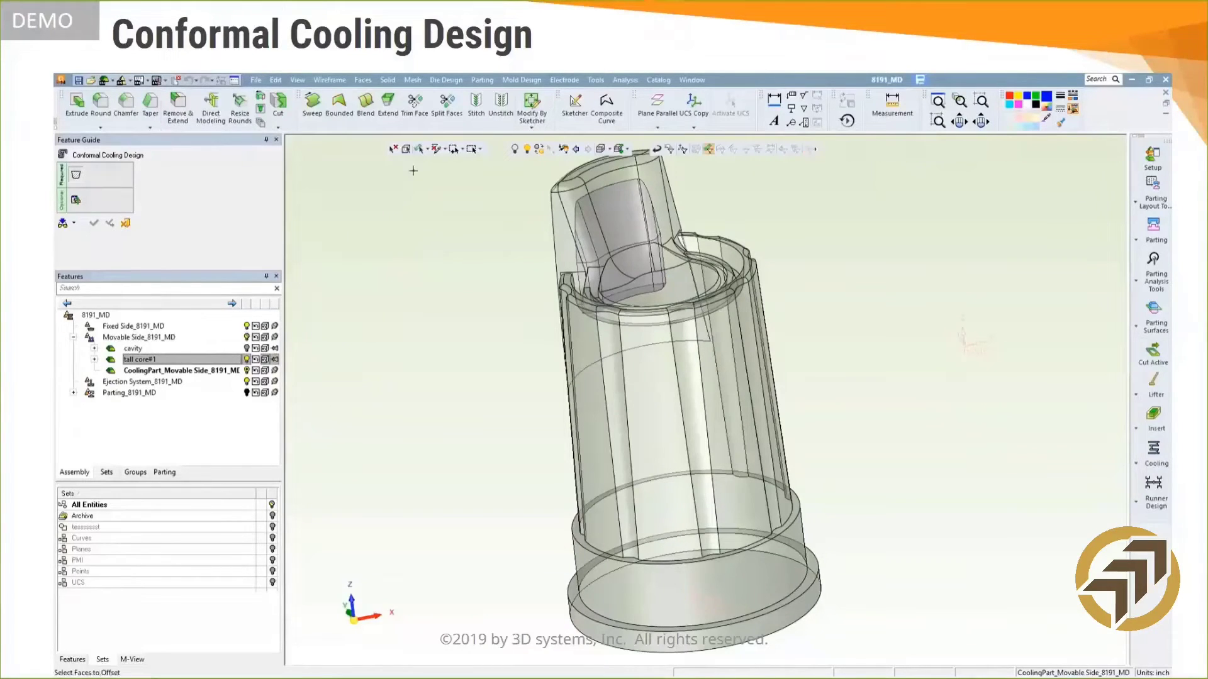
pyautogui.click(407, 150)
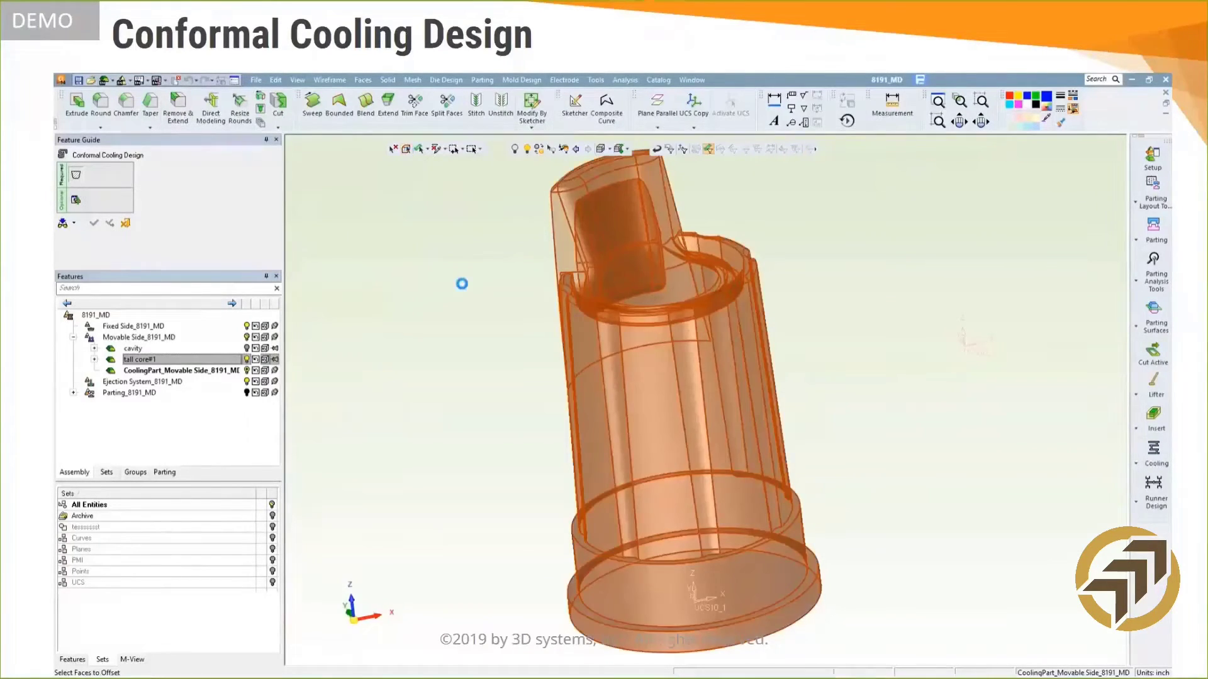
pyautogui.middleClick(461, 283)
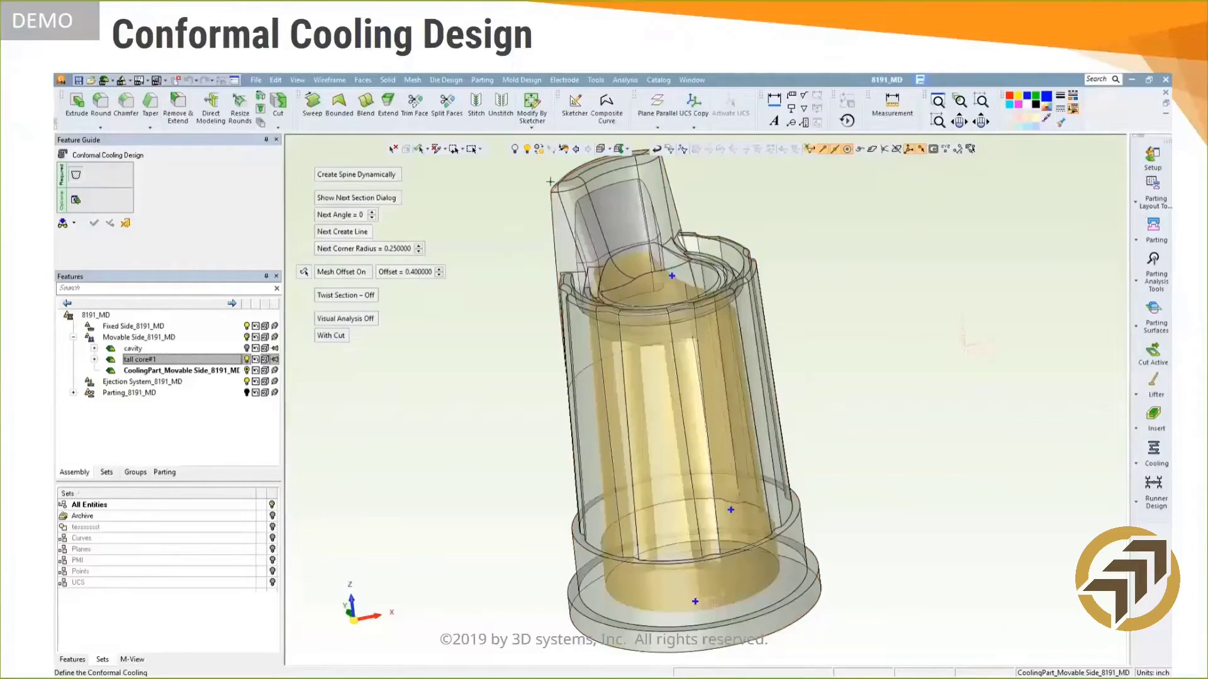
# Hide the core body around the offset mesh
pyautogui.click(515, 150)
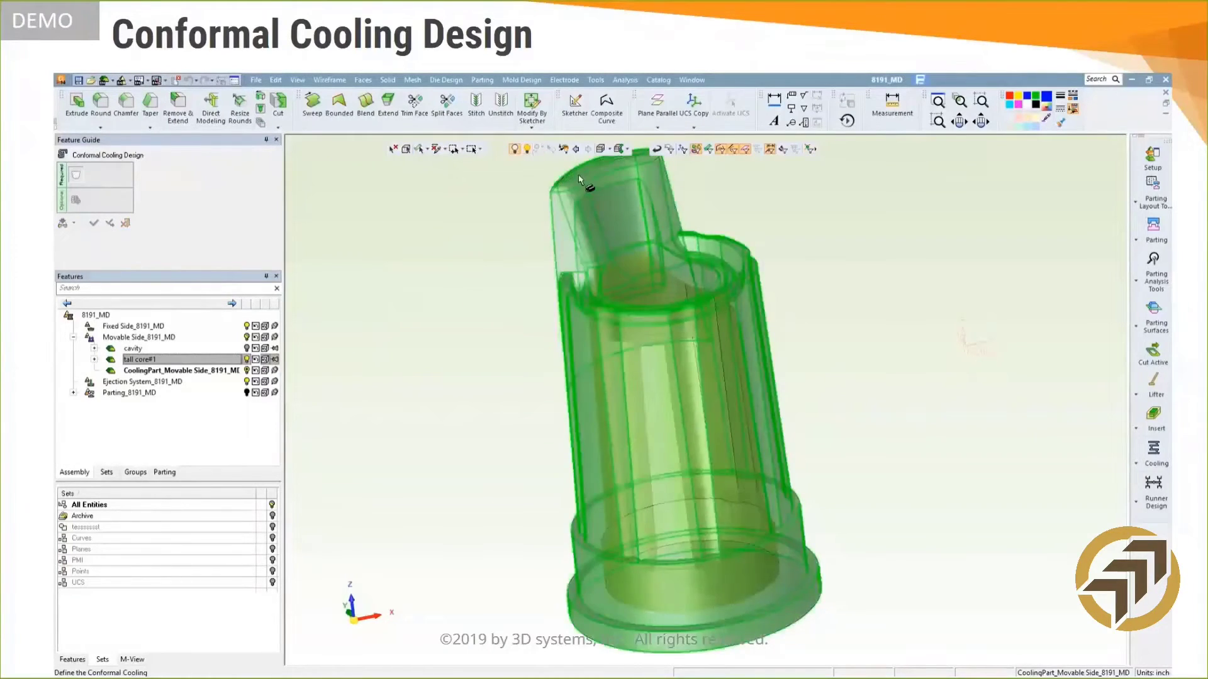
pyautogui.click(578, 179)
pyautogui.middleClick(846, 381)
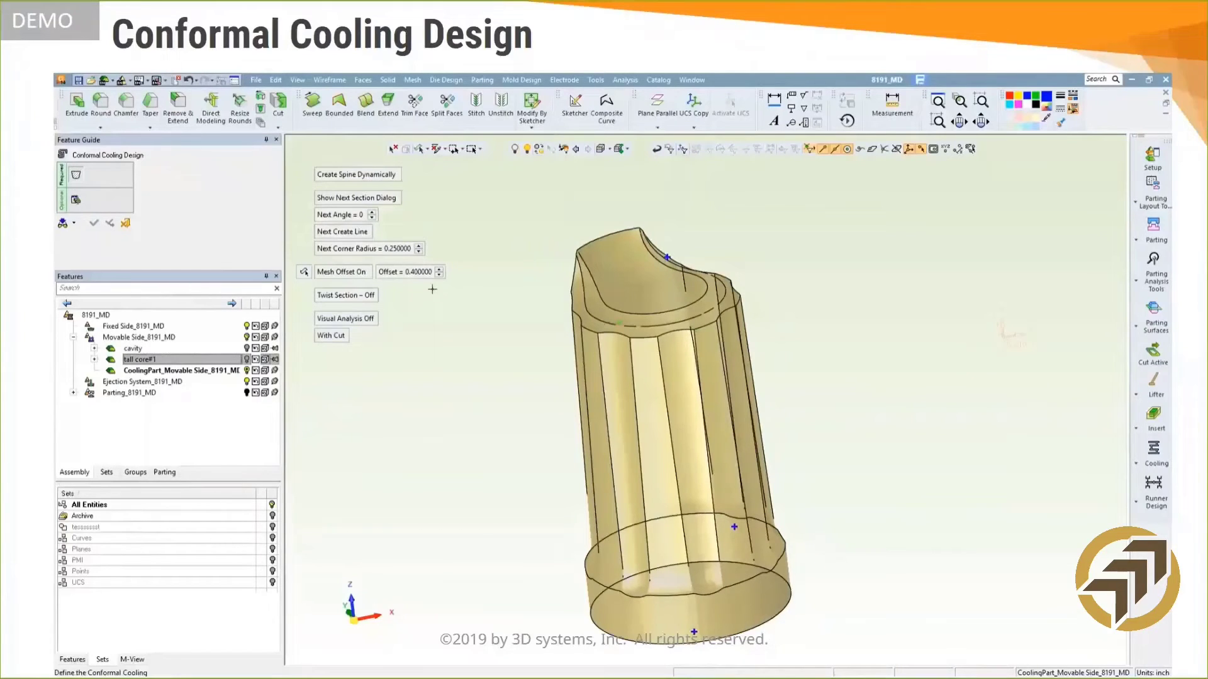
# Set the next cooling section to the X cross section
pyautogui.click(356, 198)
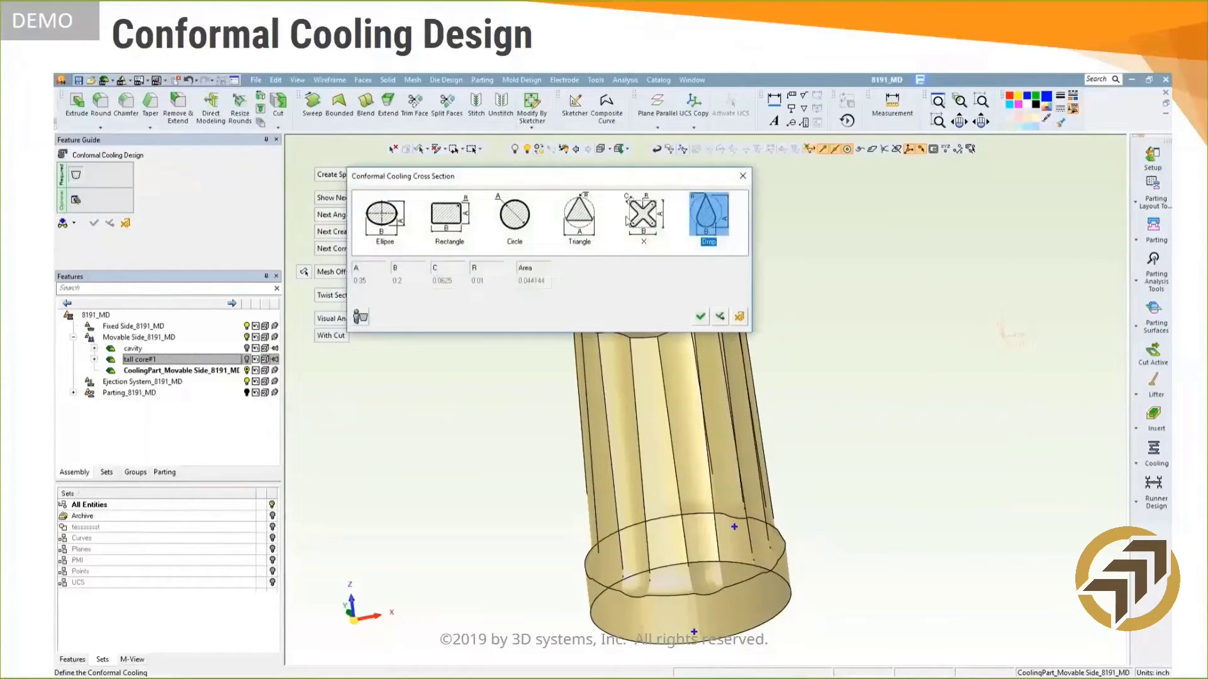
pyautogui.click(643, 217)
pyautogui.click(700, 316)
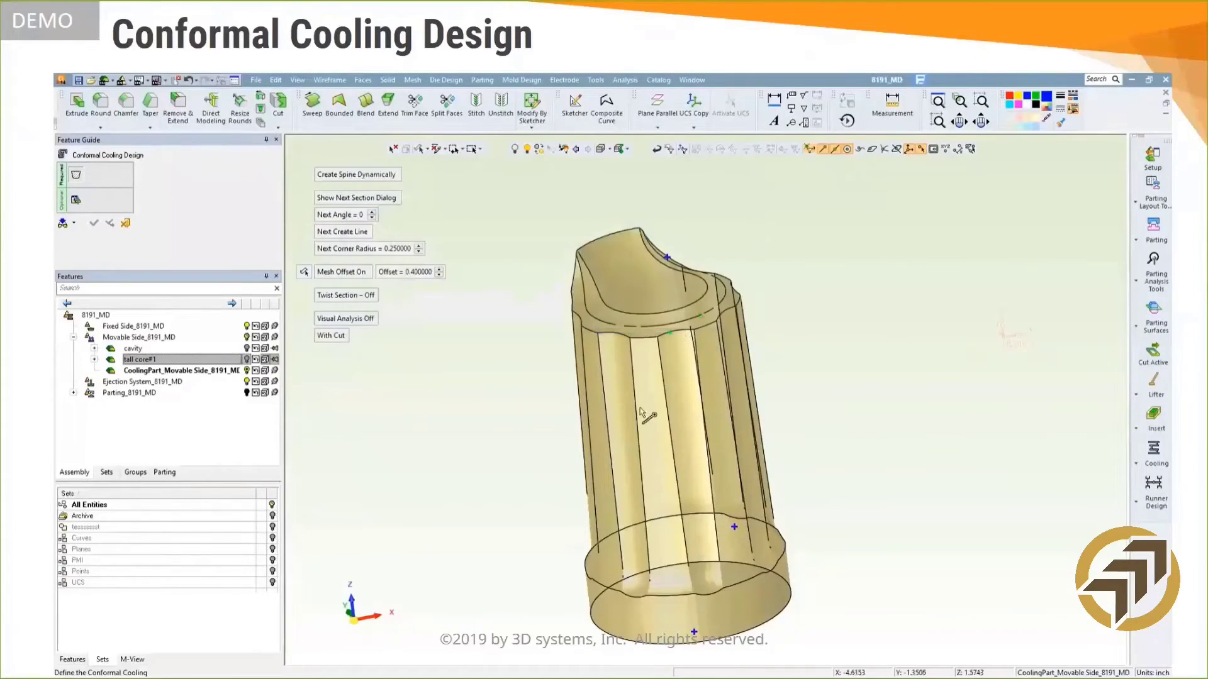
# Draw the cooling spine dynamically from the offset mesh's base edge, as a spline through points winding up around its outer surface
pyautogui.click(595, 627)
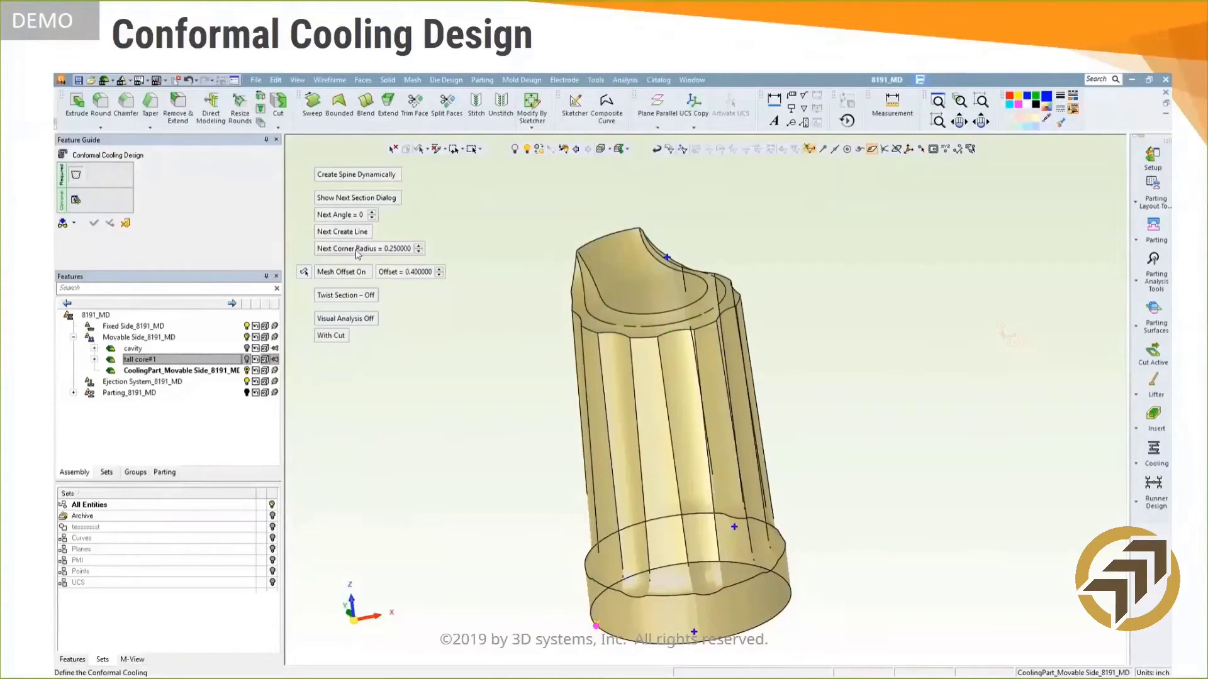
pyautogui.click(340, 234)
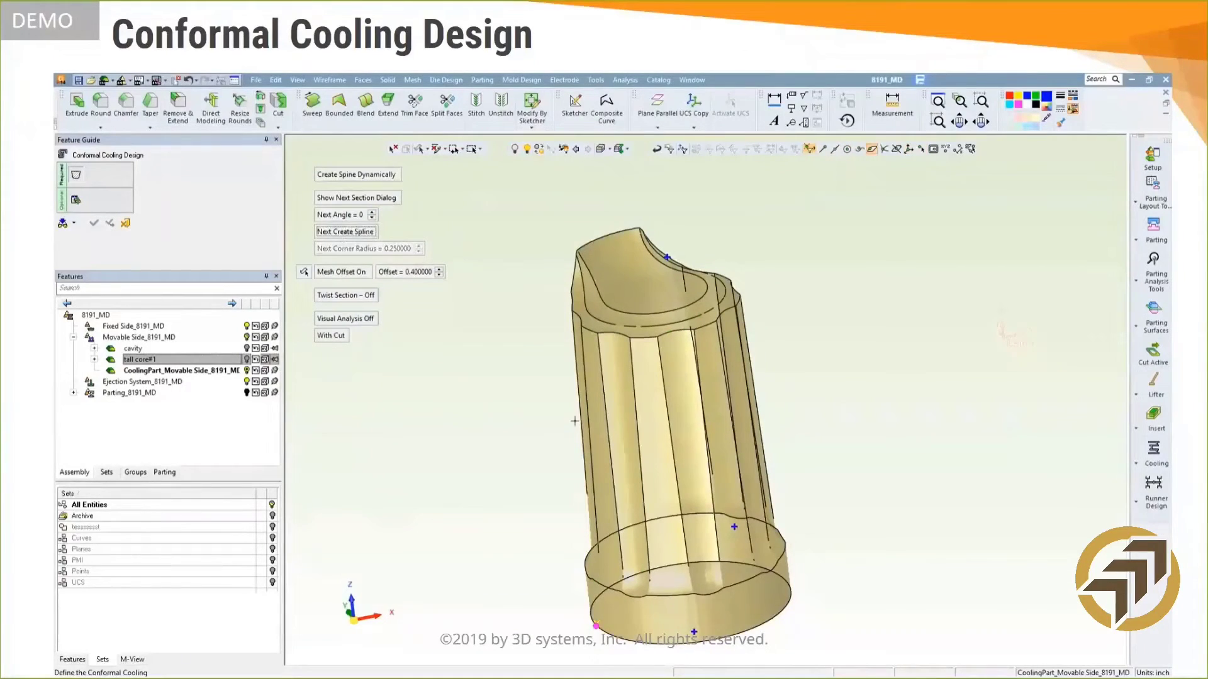
pyautogui.click(608, 488)
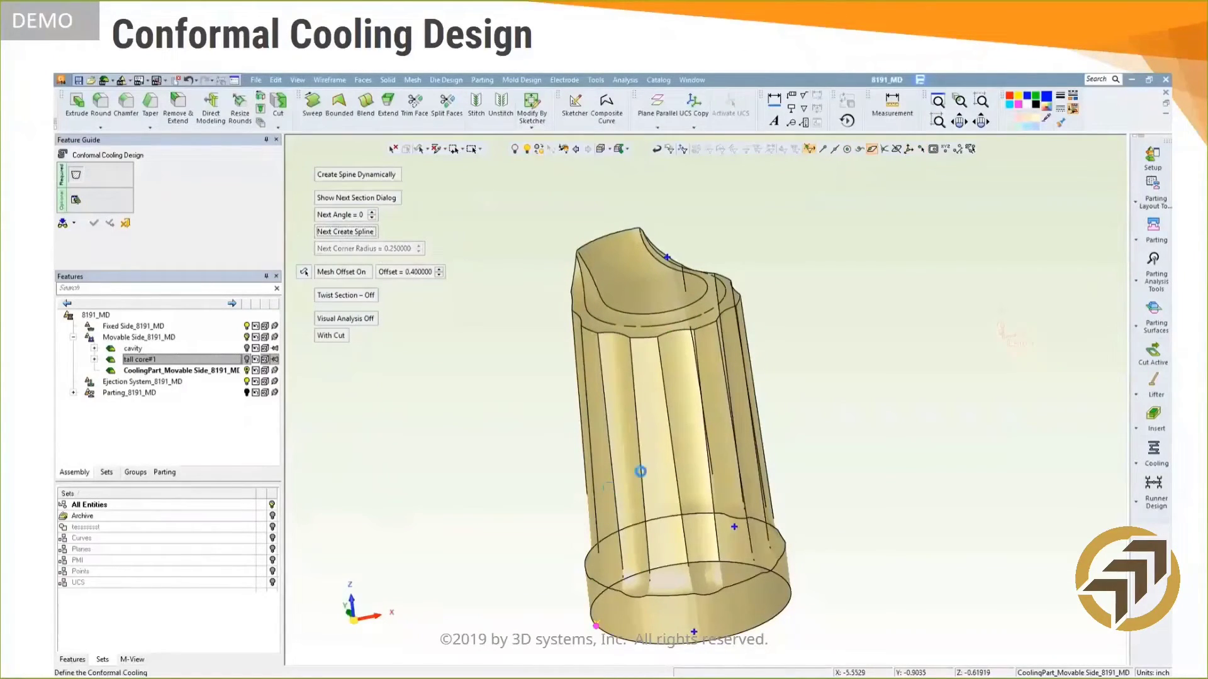
pyautogui.click(723, 420)
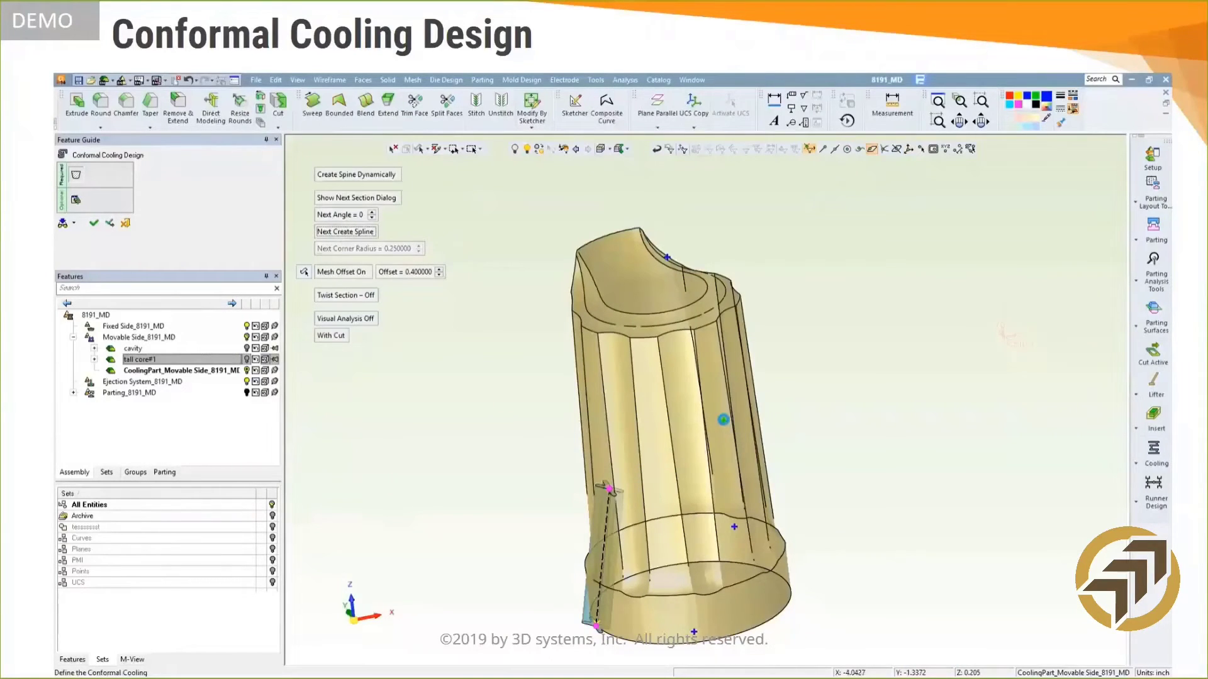
pyautogui.moveTo(849, 467); pyautogui.dragTo(727, 487, button='middle')
pyautogui.click(831, 375)
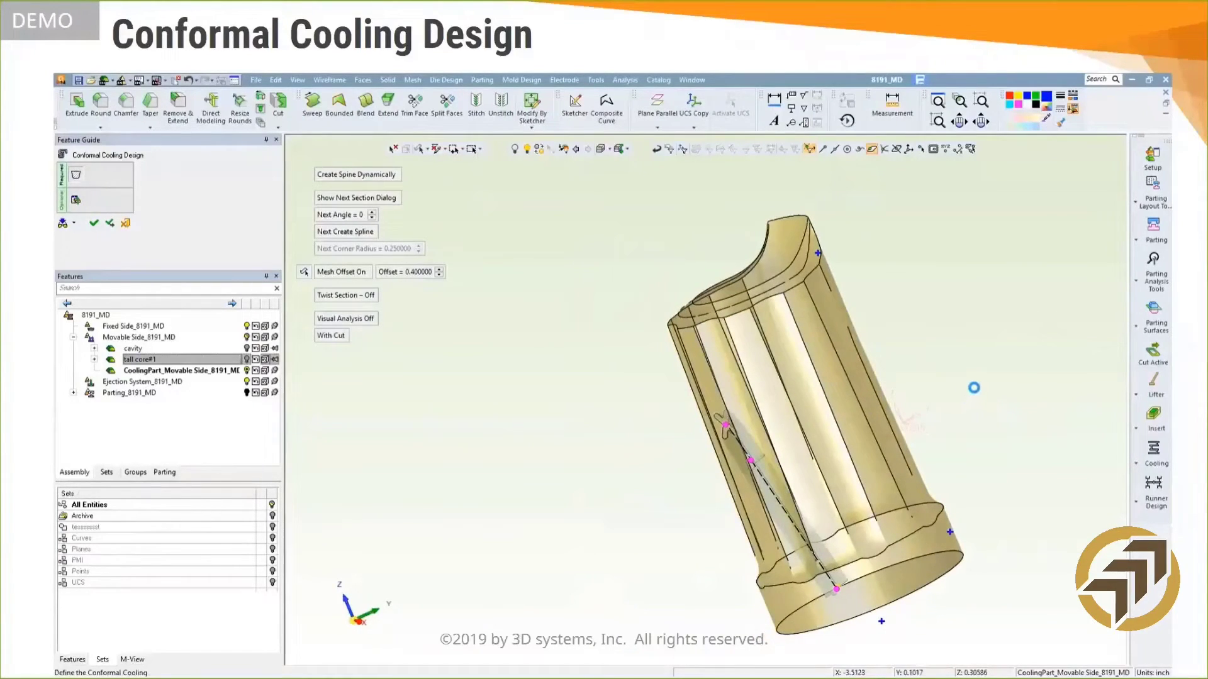
pyautogui.moveTo(959, 377); pyautogui.dragTo(799, 401, button='middle')
pyautogui.click(756, 368)
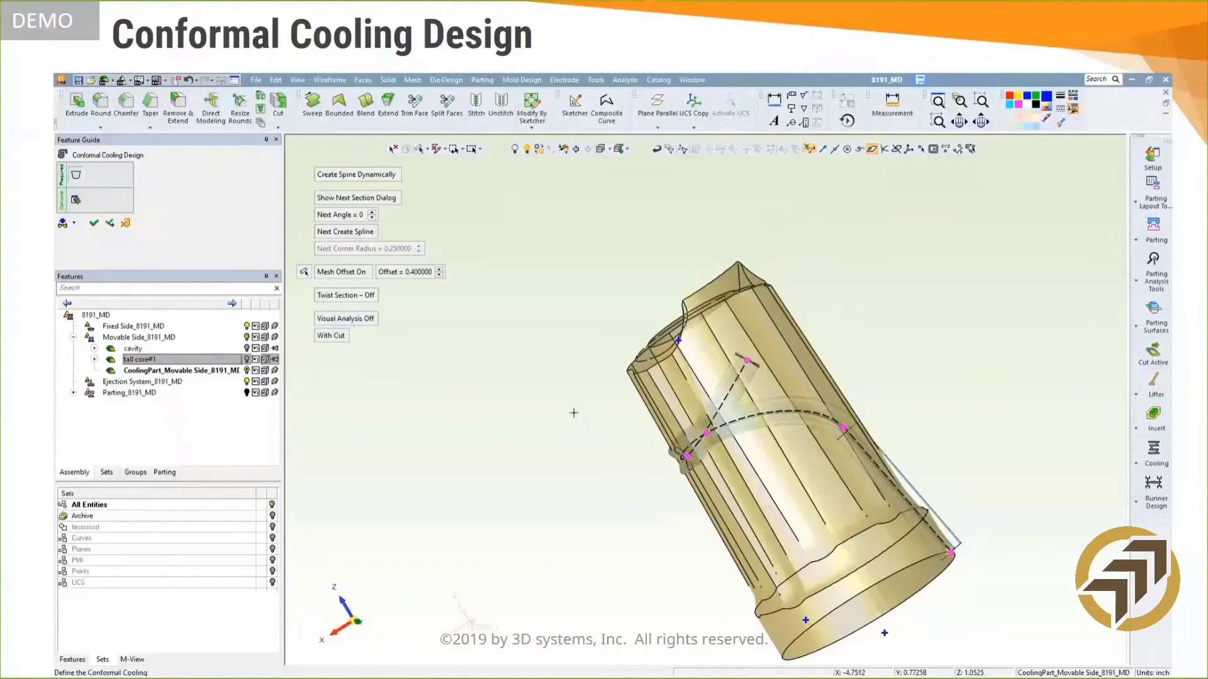
pyautogui.moveTo(572, 409); pyautogui.dragTo(589, 427, button='middle')
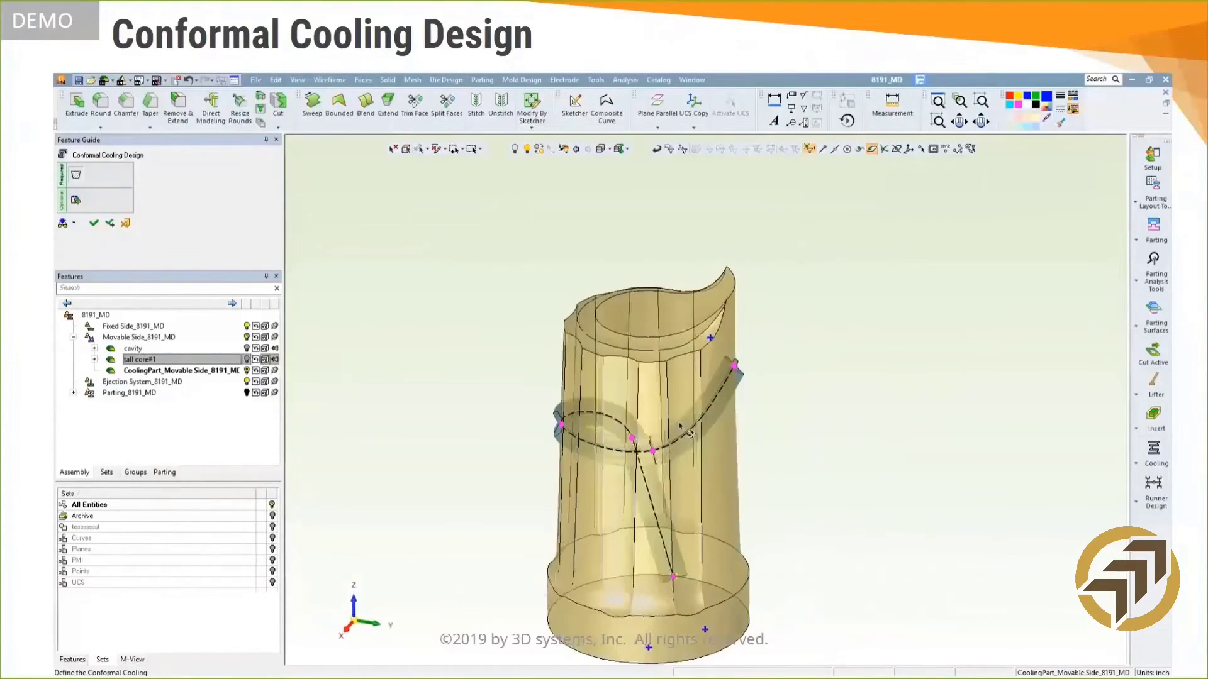